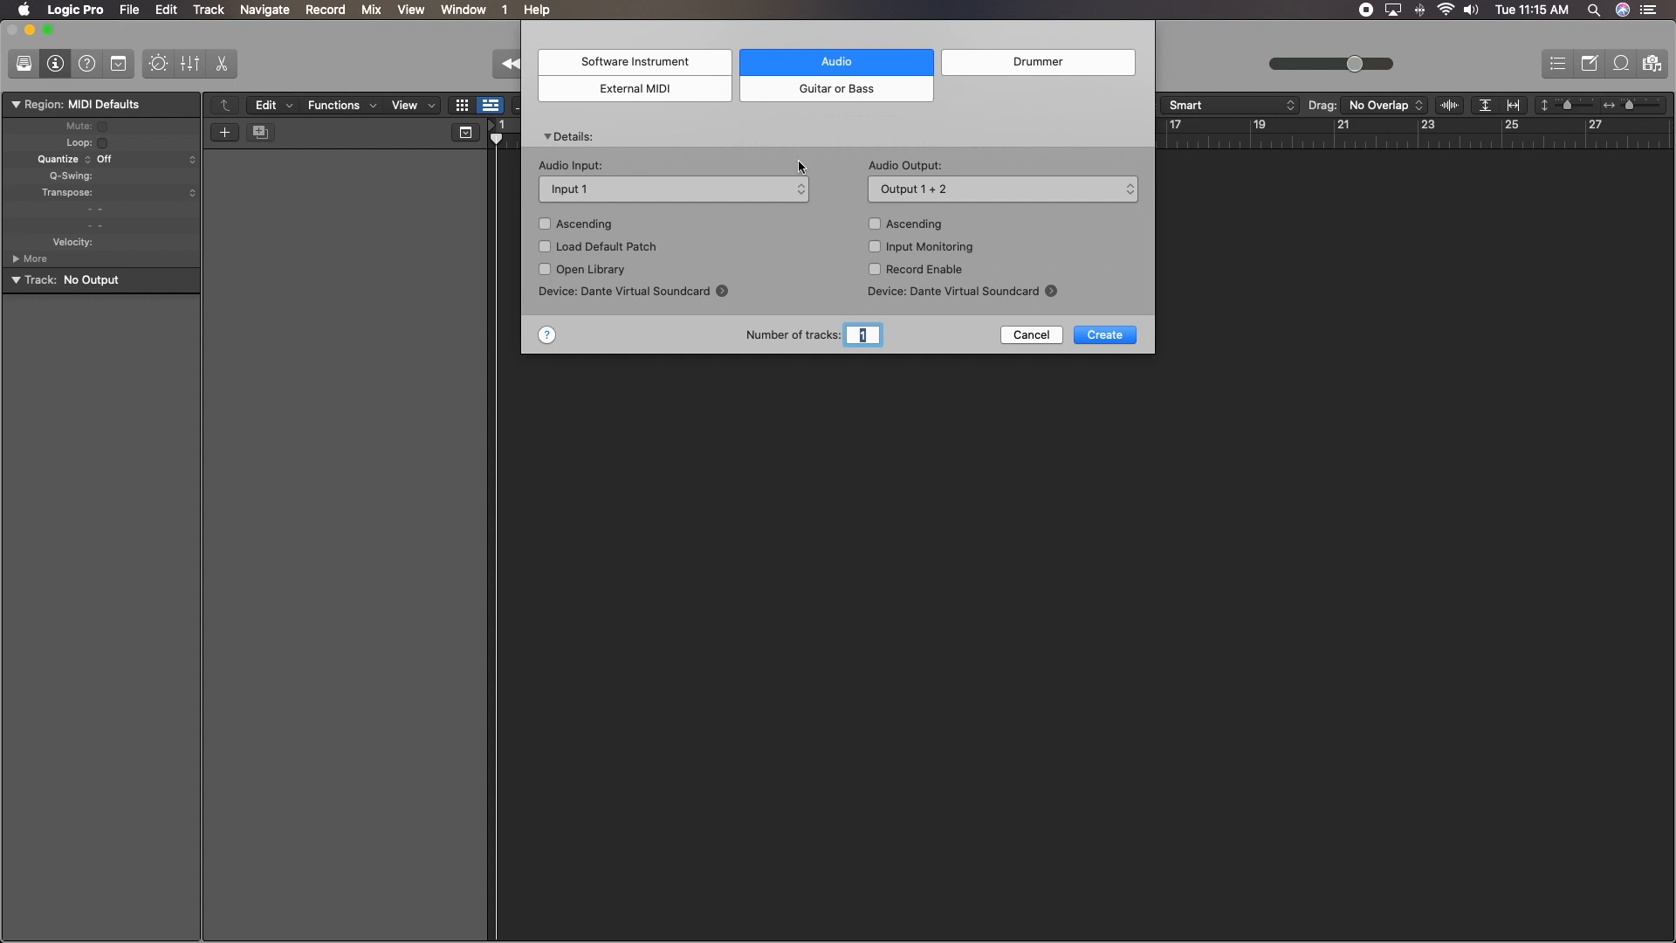
- Compare the Software Instrument and Guitar or Bass track options, and create one Audio track with Input 1 and Output 1 + 2
{"action": "left_click", "coordinate": [700, 63]}
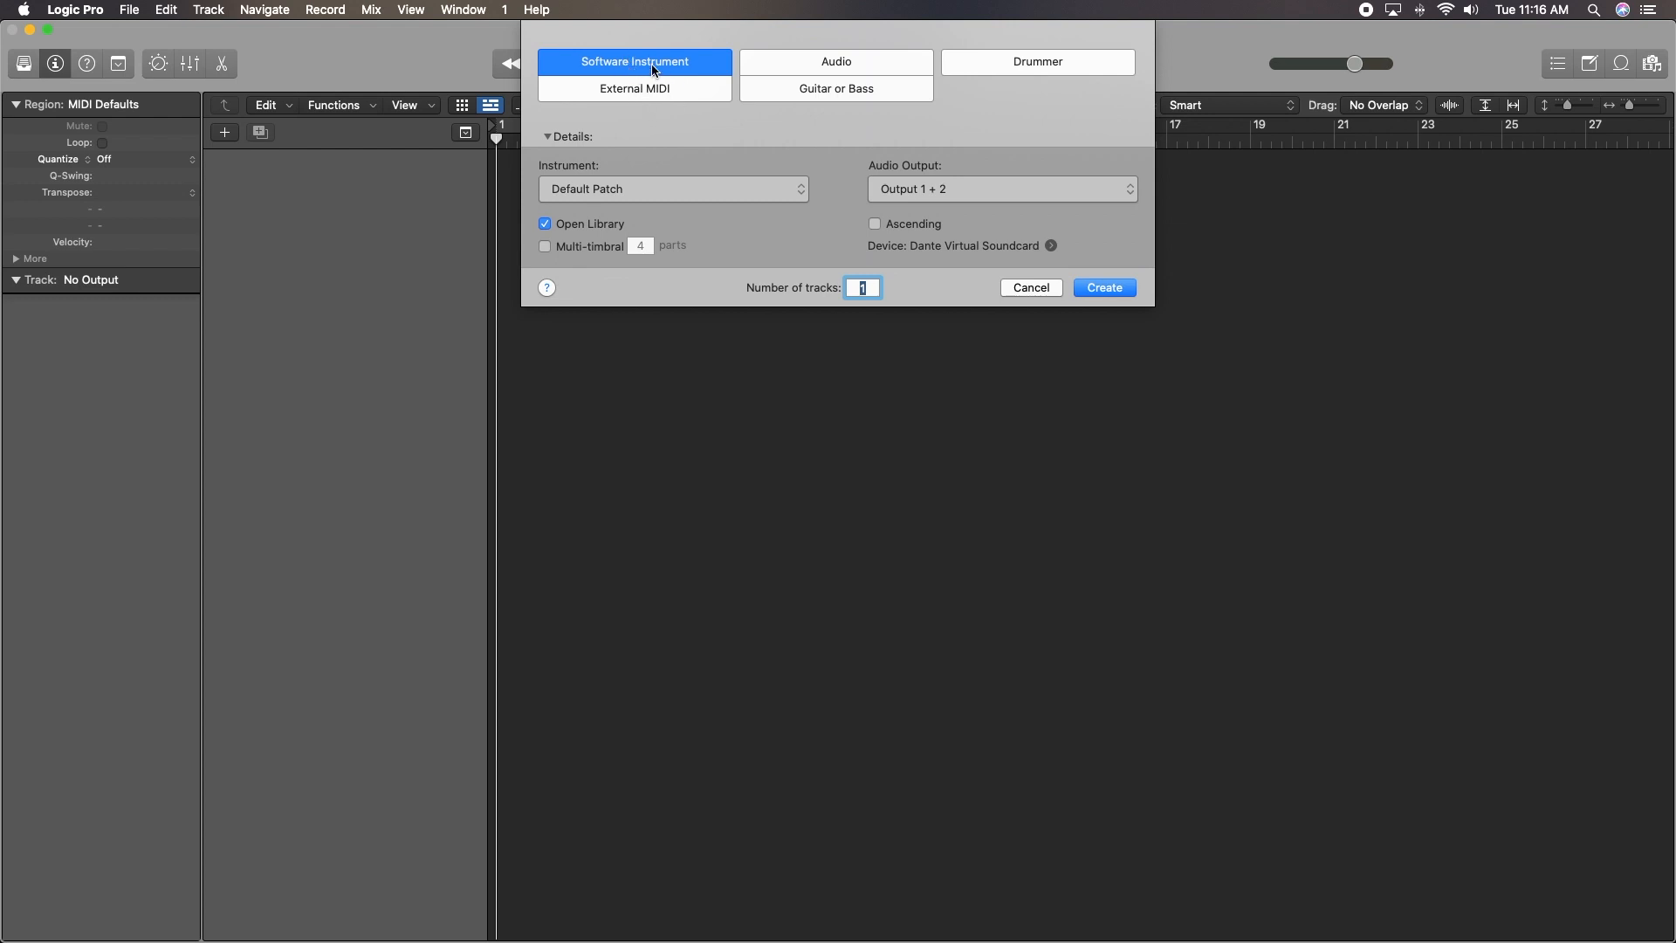
{"action": "left_click", "coordinate": [882, 71]}
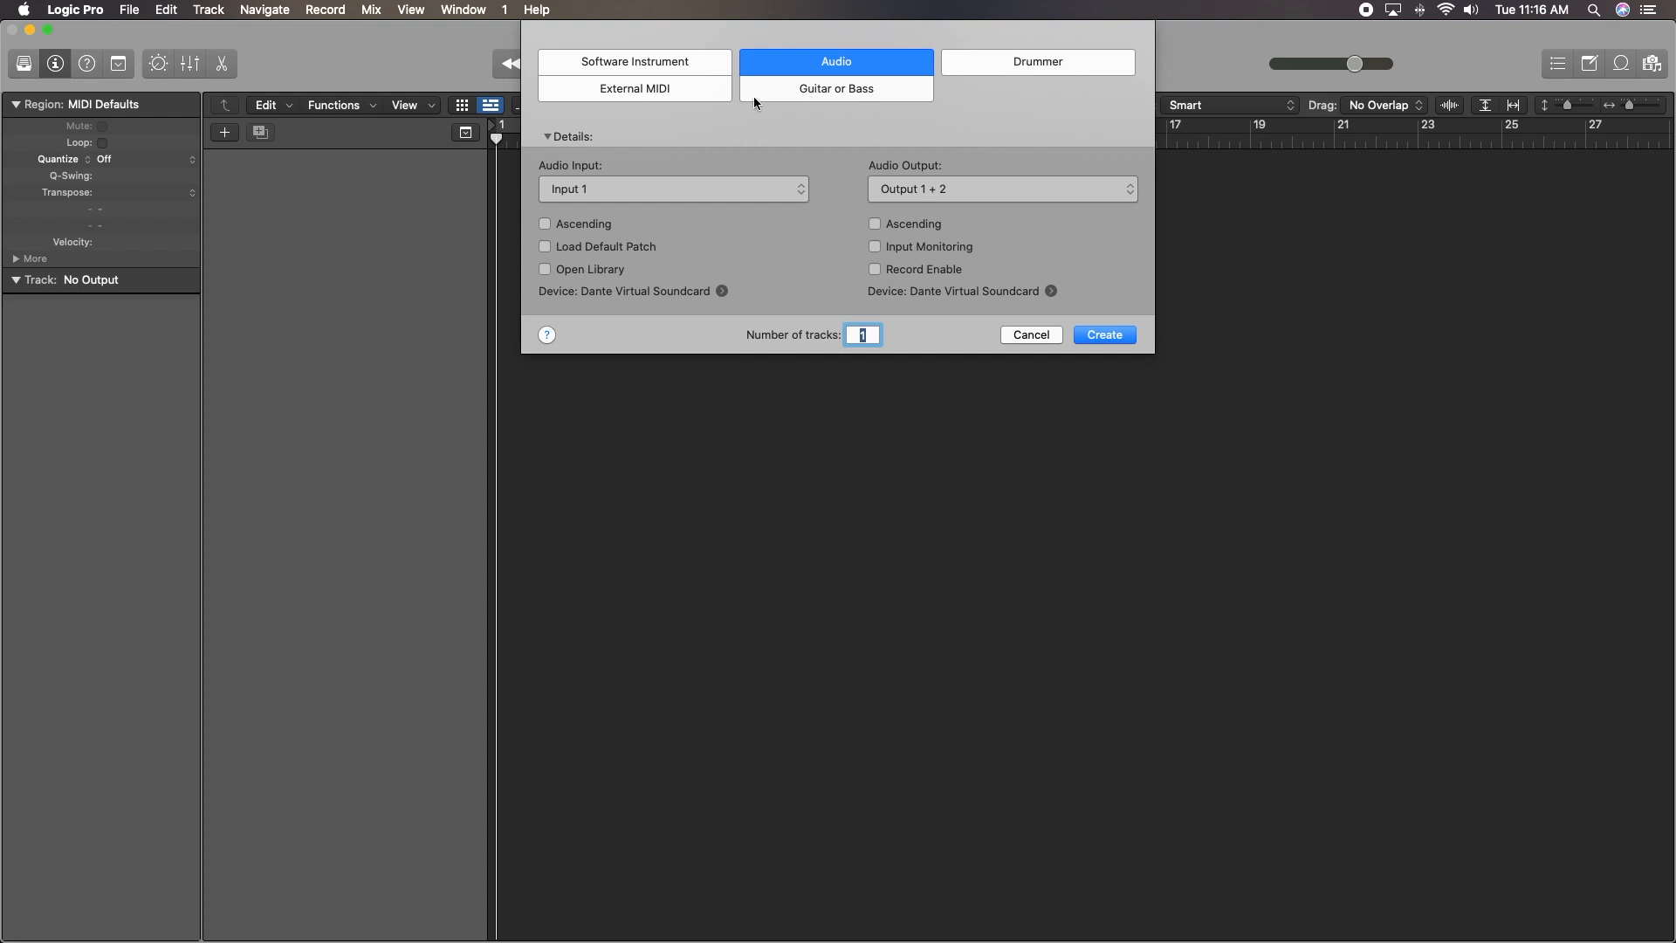
{"action": "left_click", "coordinate": [818, 91]}
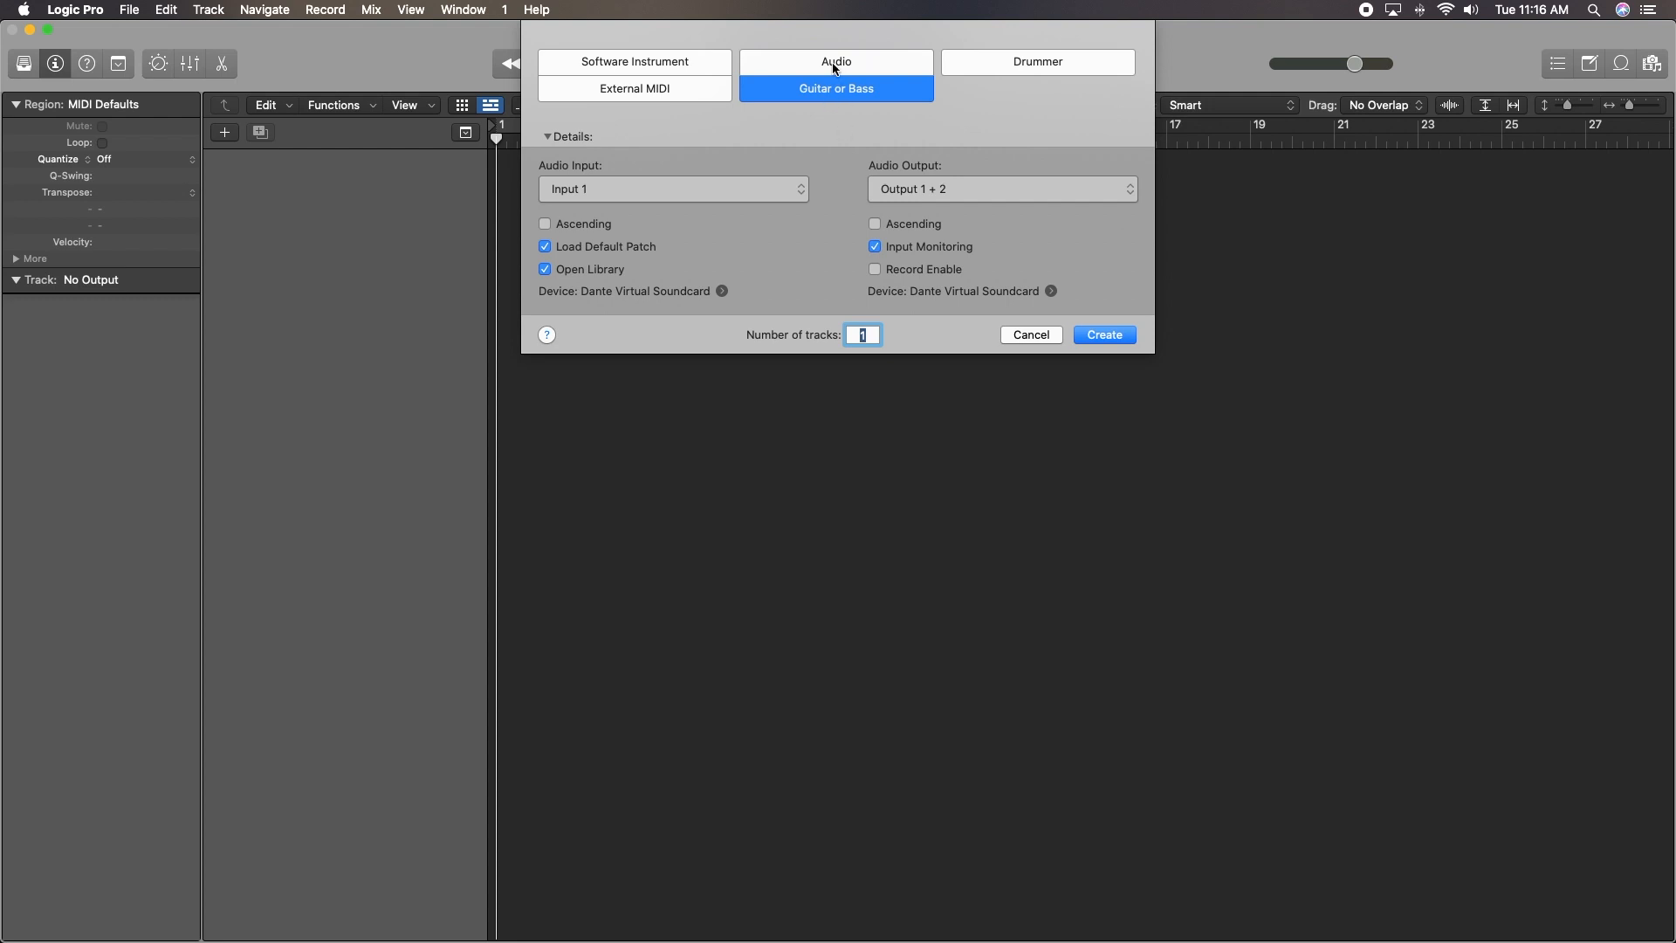
{"action": "left_click", "coordinate": [826, 64]}
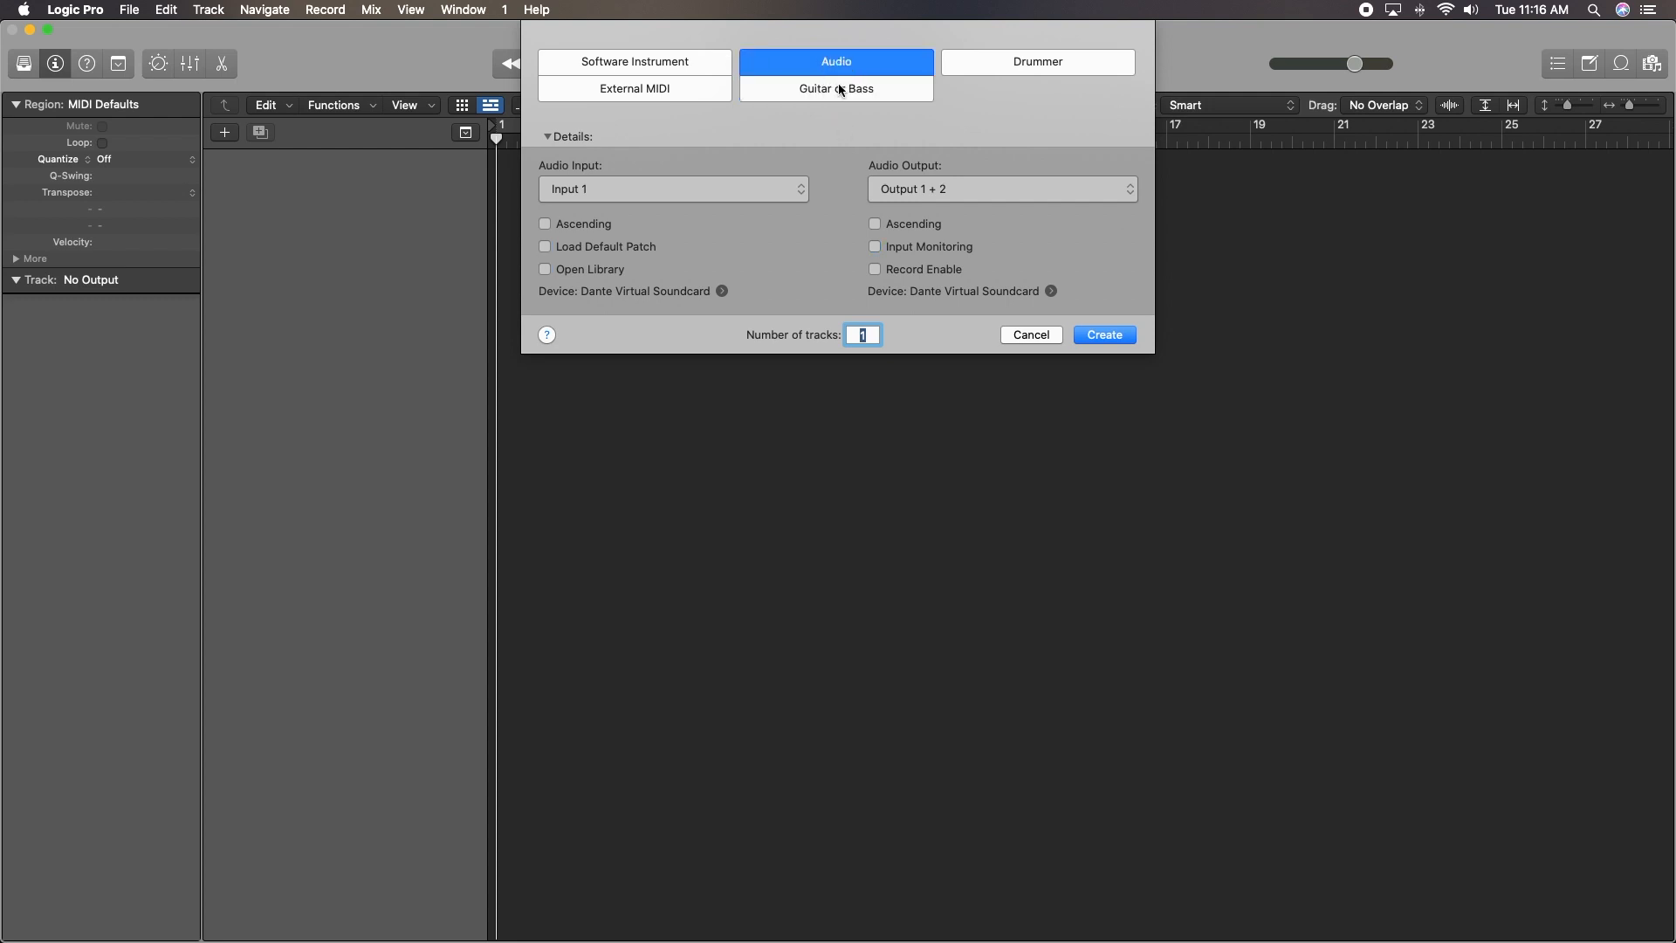
{"action": "left_click", "coordinate": [841, 85]}
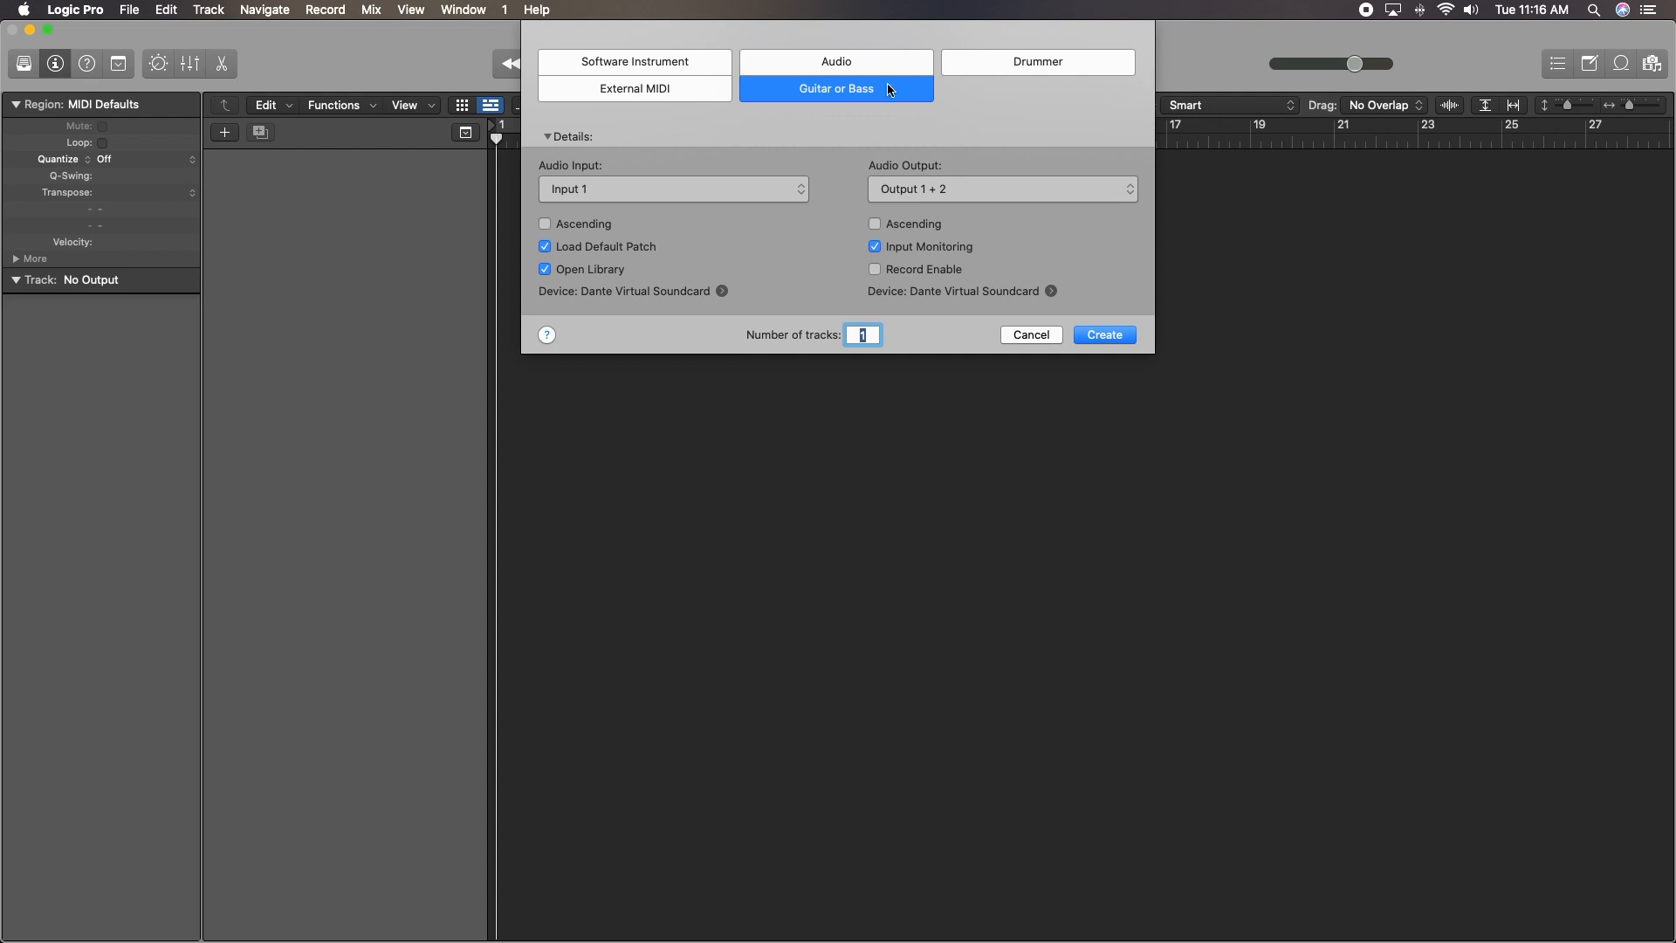
{"action": "left_click", "coordinate": [854, 66]}
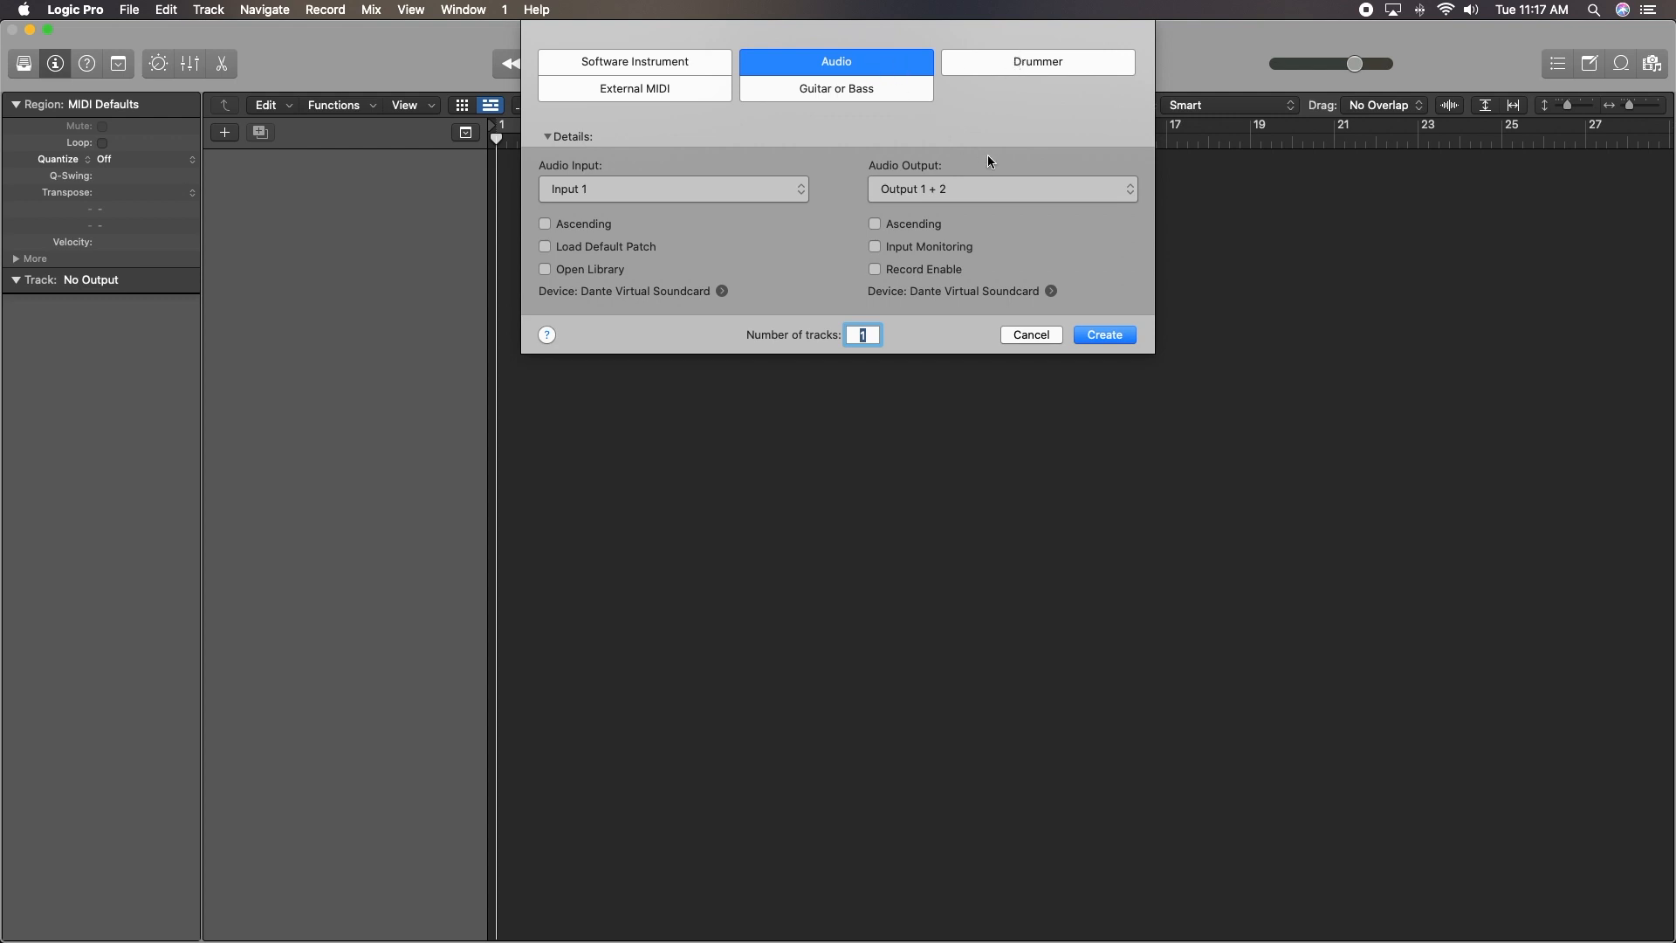
{"action": "left_click", "coordinate": [1104, 336]}
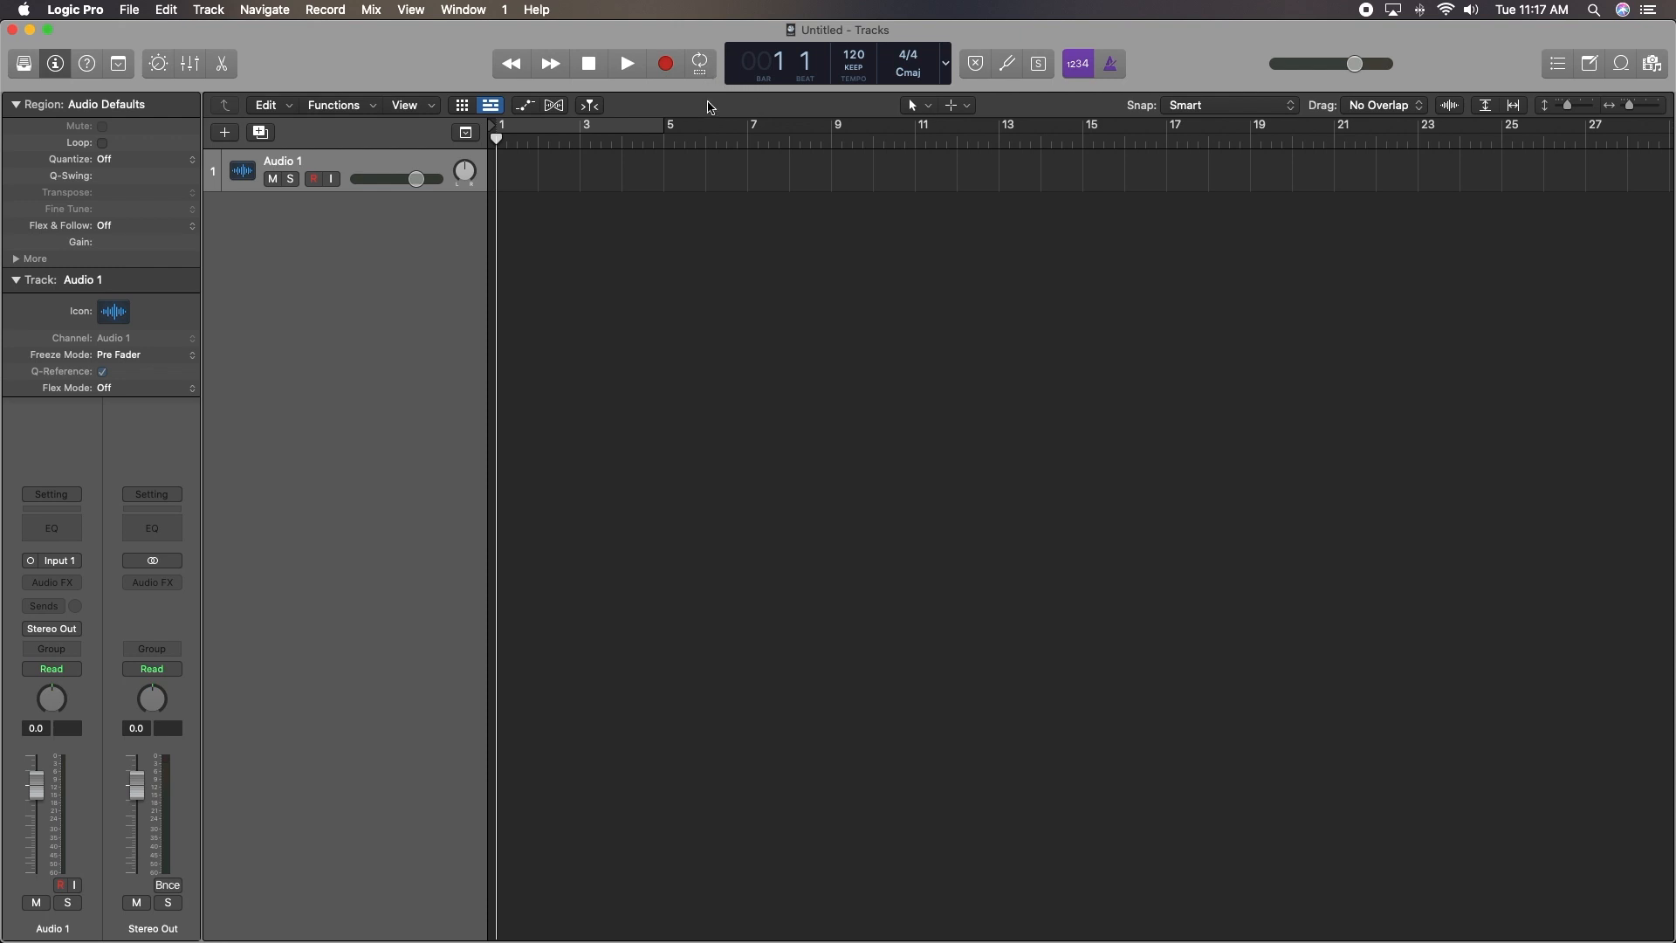
- Turn on cycle mode, try adjusting the cycle range at bars 1 to 5, and turn cycle mode off again
{"action": "left_click", "coordinate": [700, 64]}
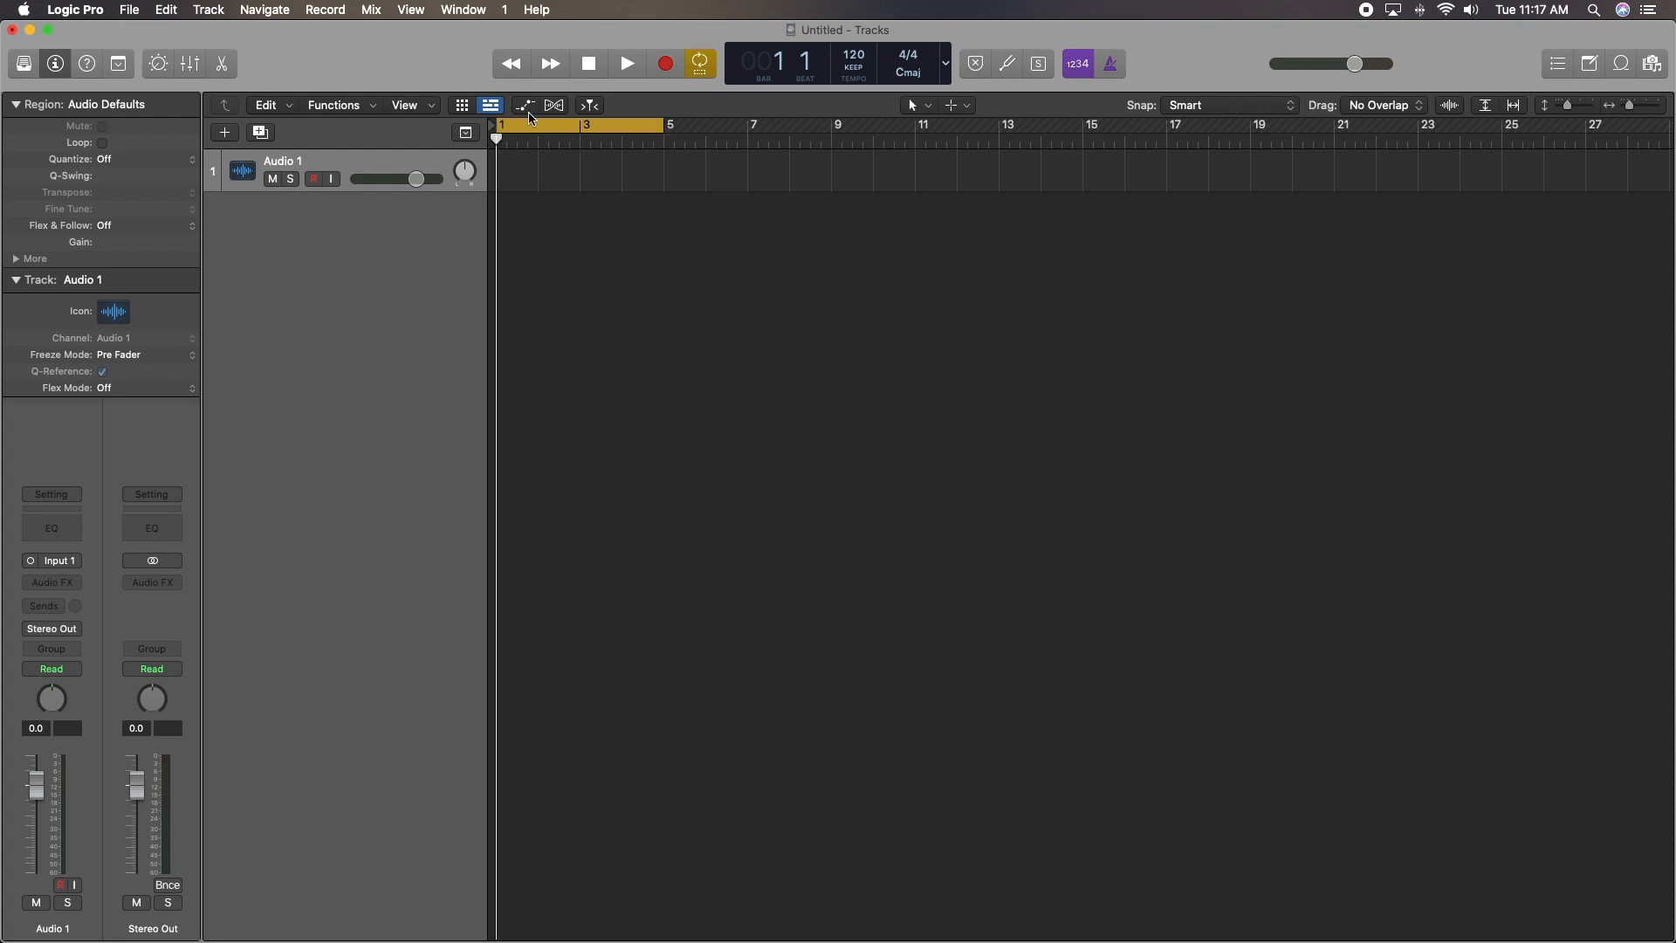
{"action": "left_click_drag", "start_coordinate": [570, 128], "coordinate": [664, 125]}
{"action": "left_click", "coordinate": [701, 73]}
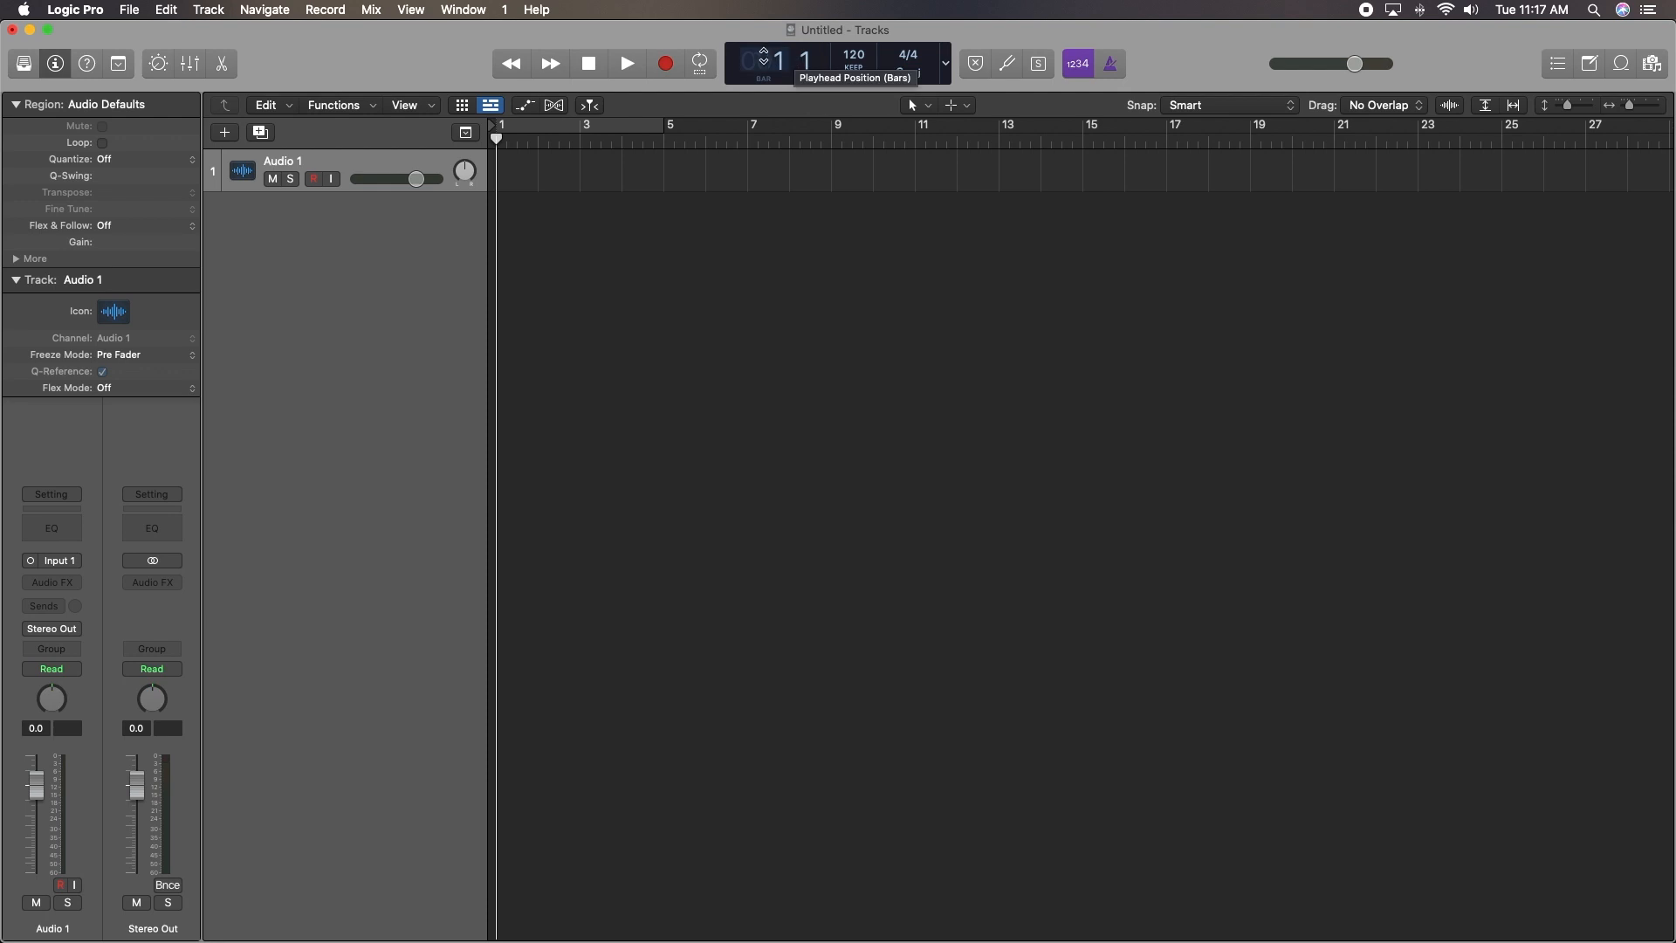
- Move the playhead to bar 7 and back to bar 1, and play the project through to bar 15
{"action": "left_click_drag", "start_coordinate": [496, 139], "coordinate": [748, 144]}
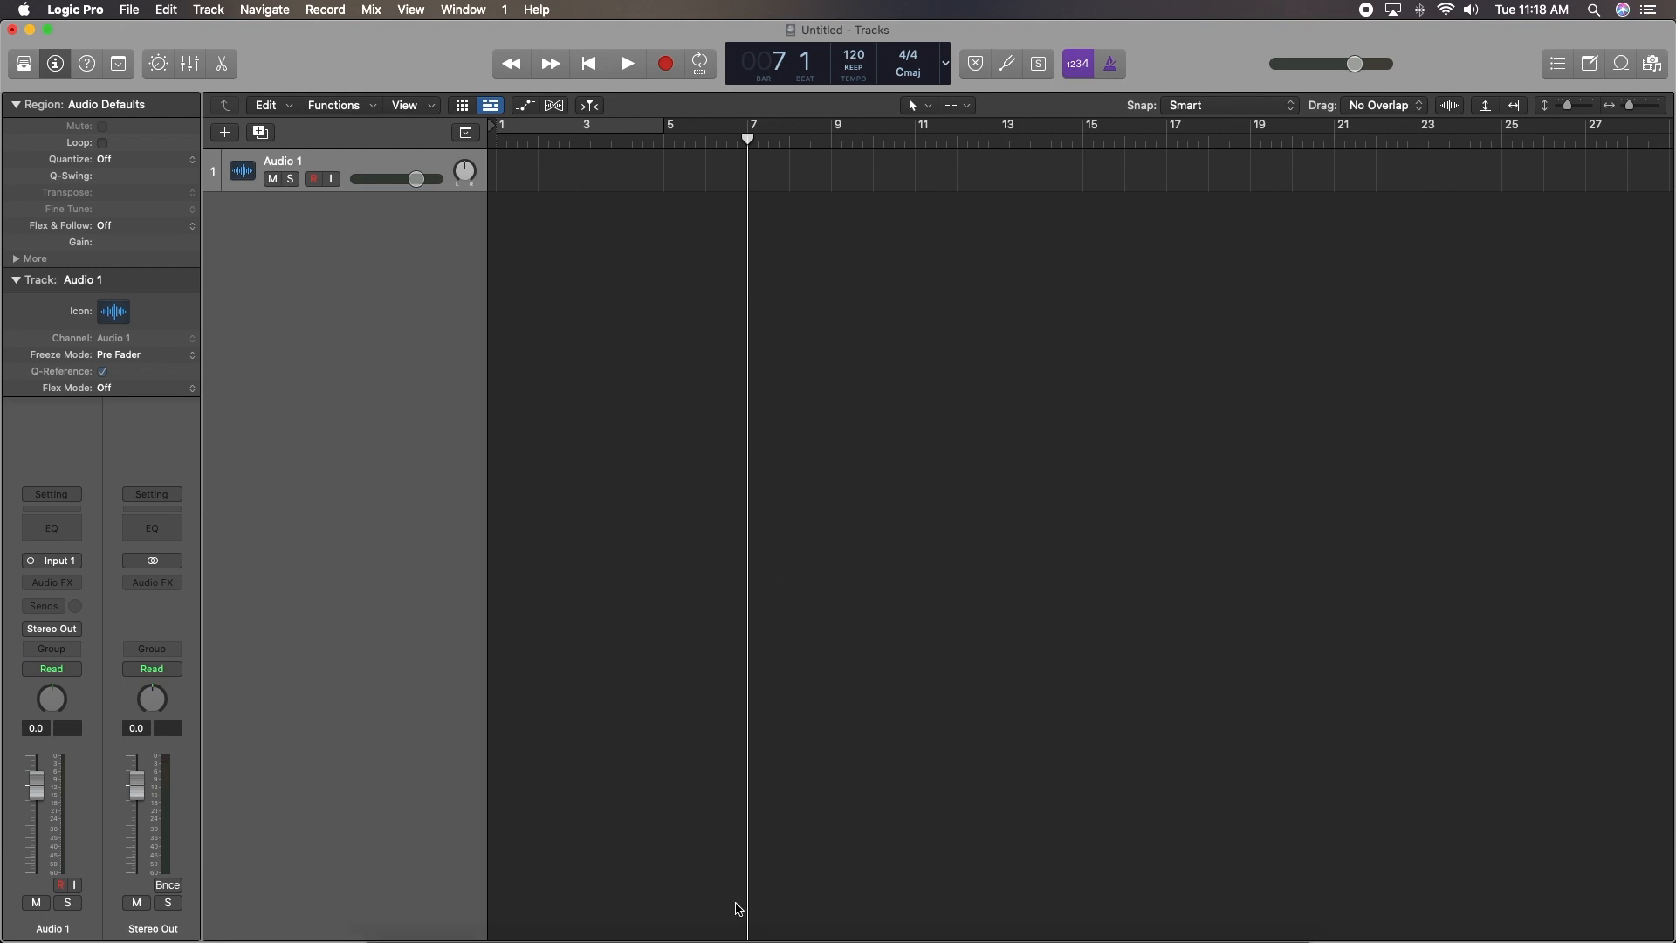
{"action": "left_click_drag", "start_coordinate": [749, 150], "coordinate": [494, 151]}
{"action": "left_click", "coordinate": [628, 67]}
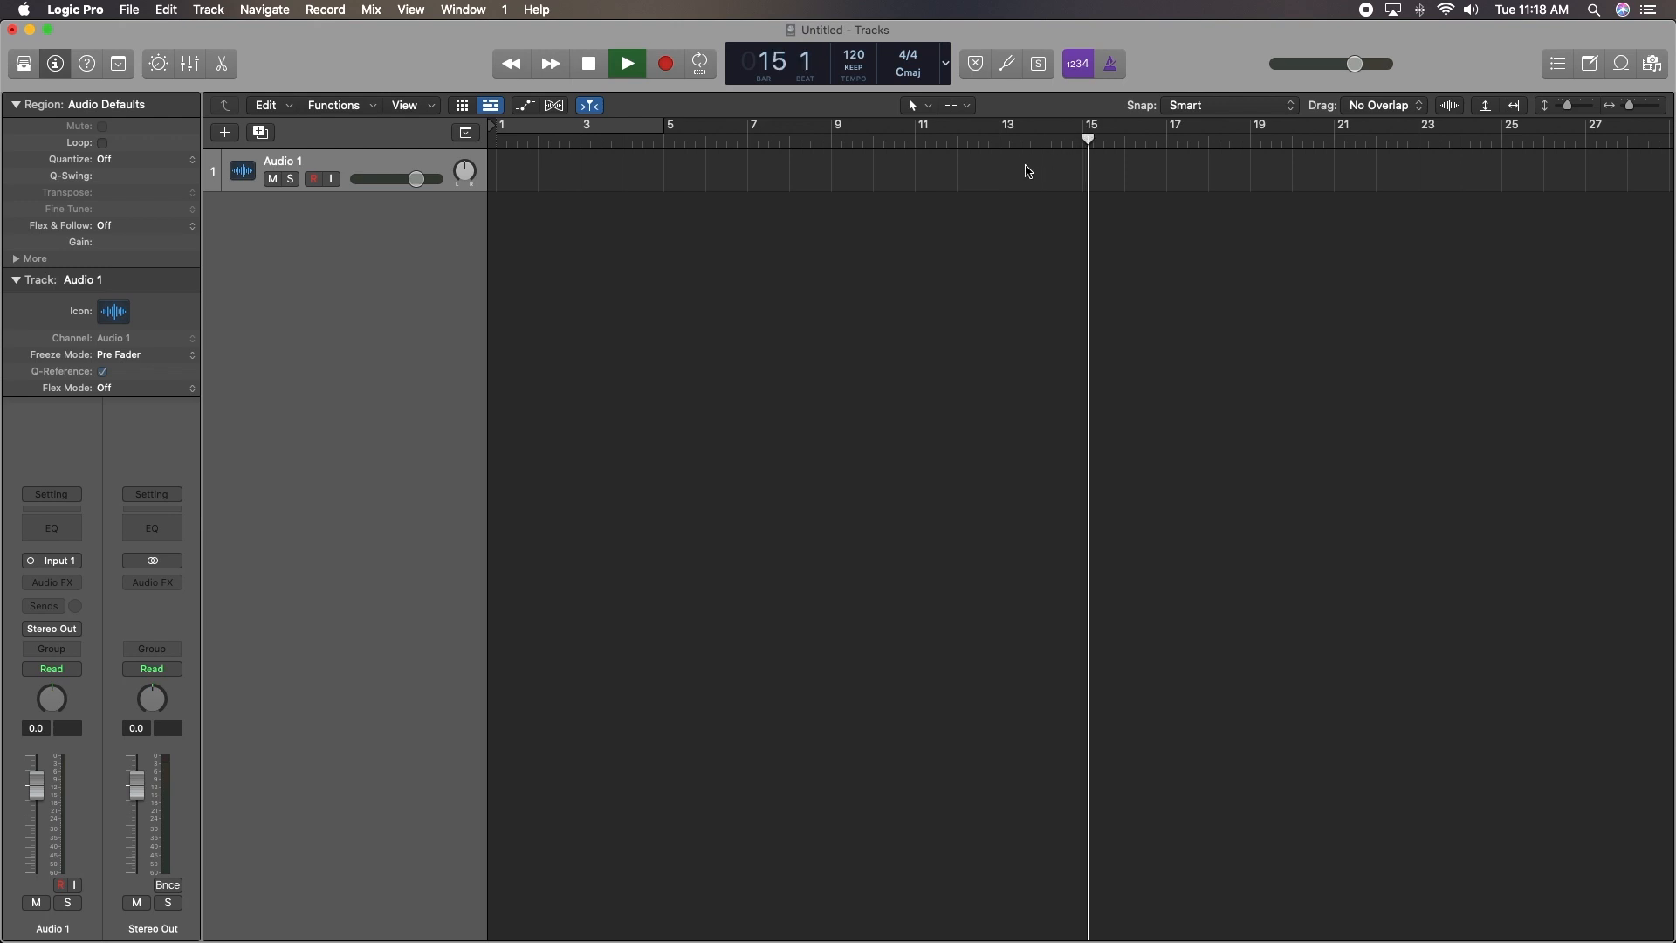
{"action": "left_click", "coordinate": [589, 65]}
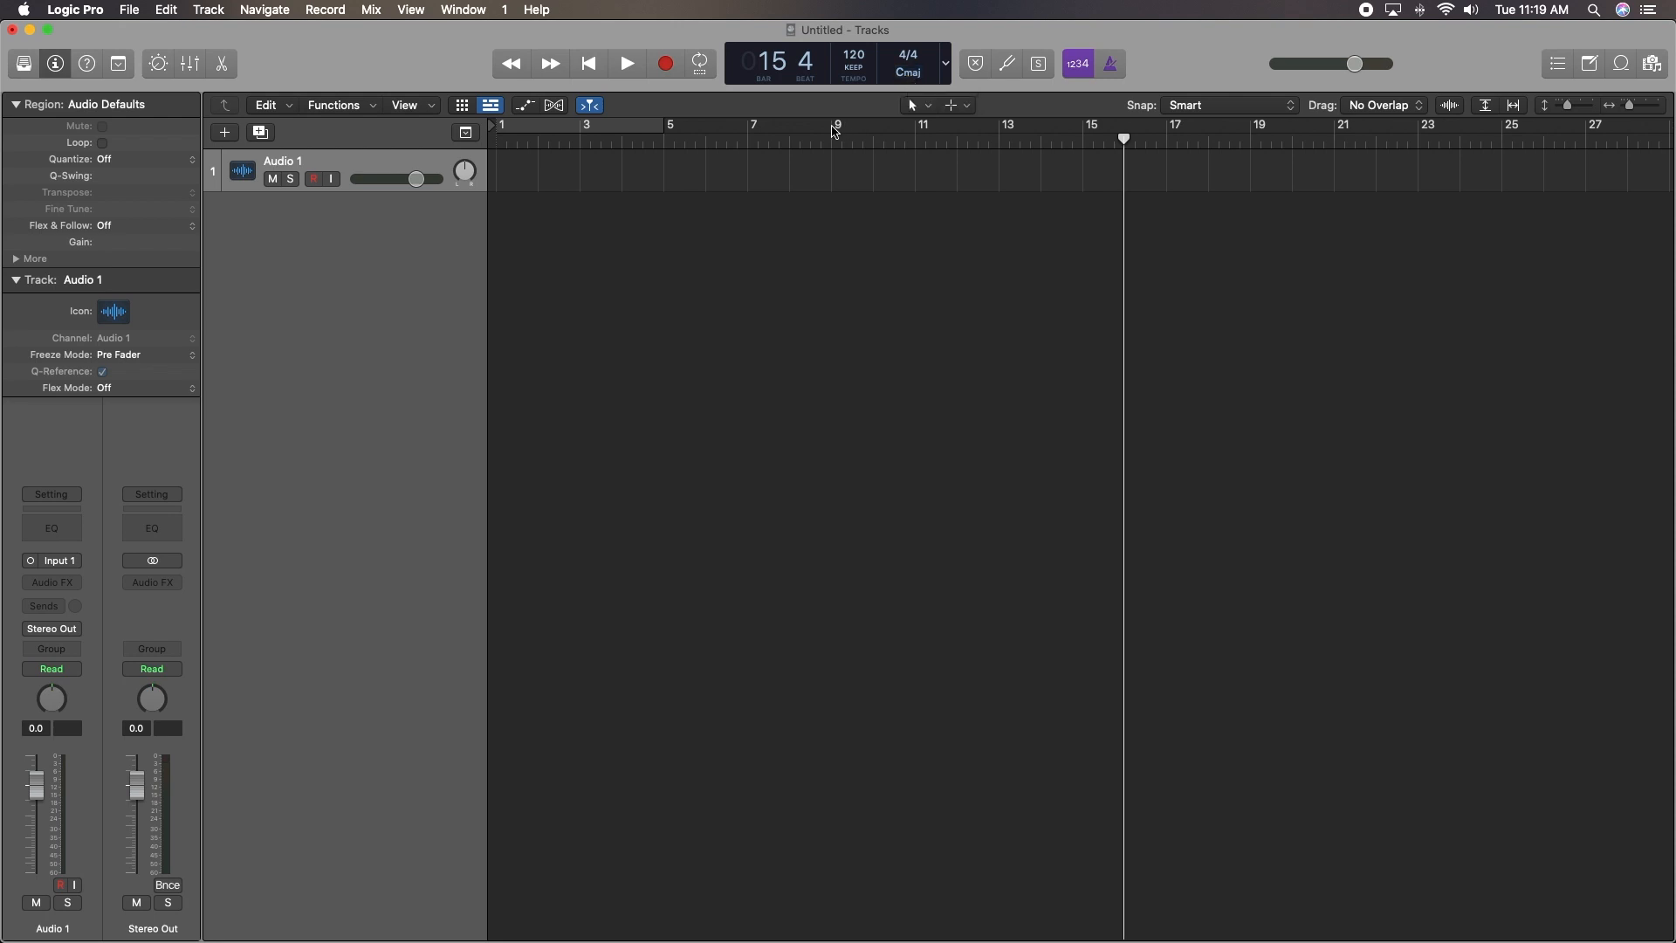
- Add one Software Instrument track using the Default Patch, with Open Library enabled and Output 1 + 2
{"action": "left_click", "coordinate": [224, 132]}
{"action": "left_click", "coordinate": [626, 63]}
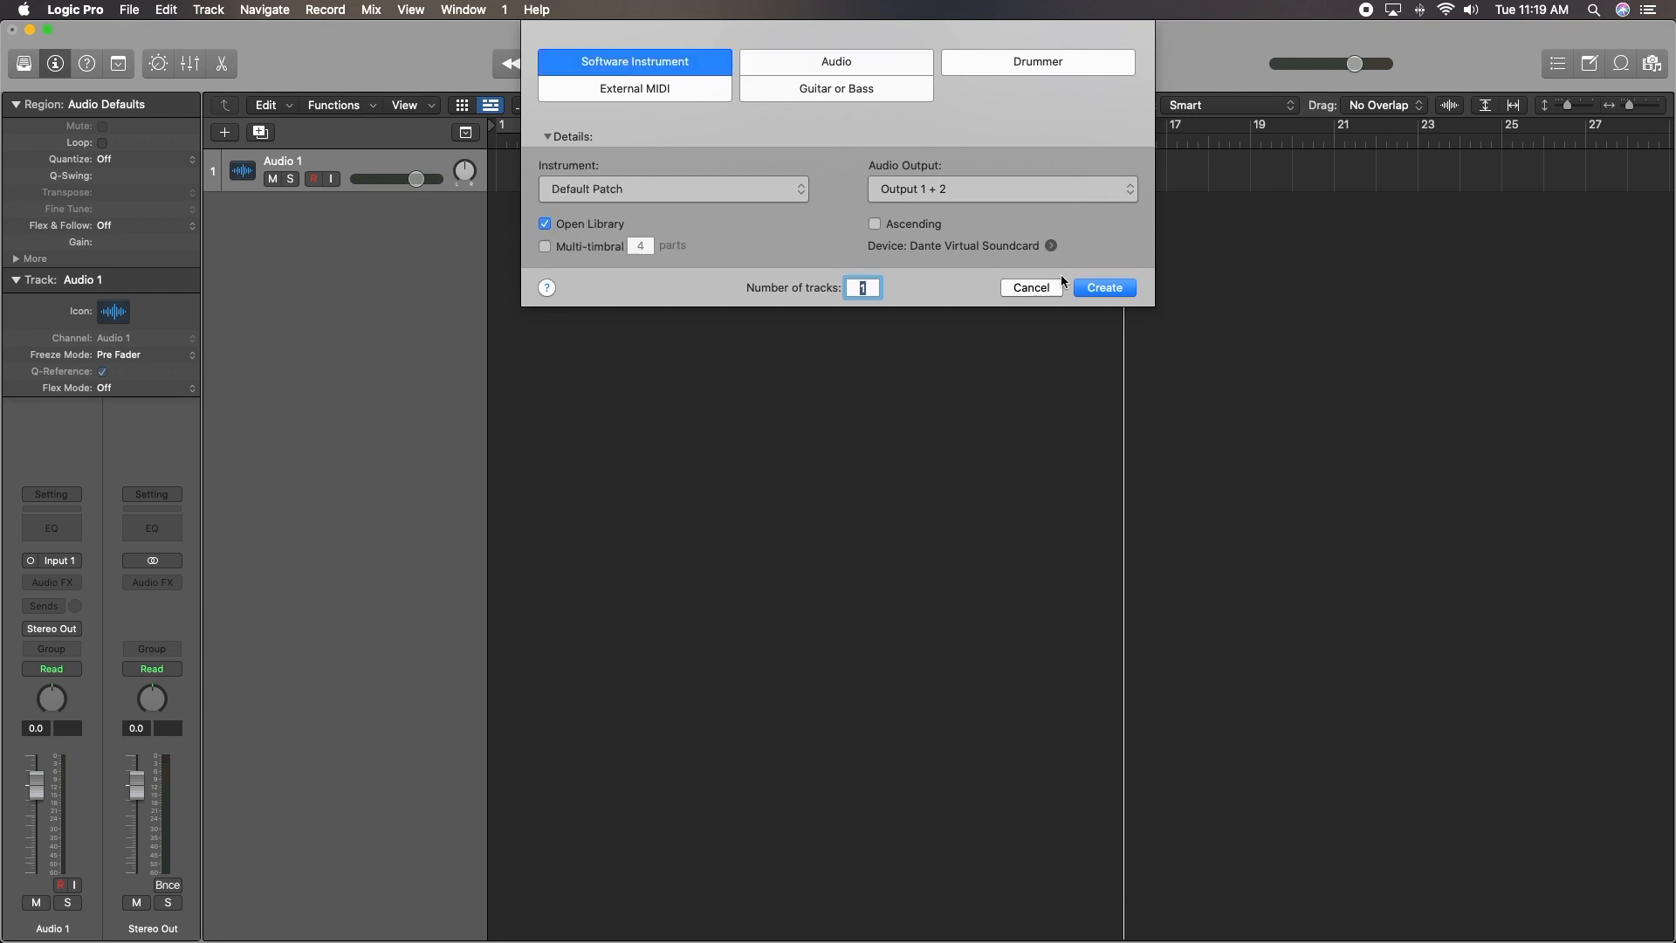
{"action": "key", "text": "Return"}
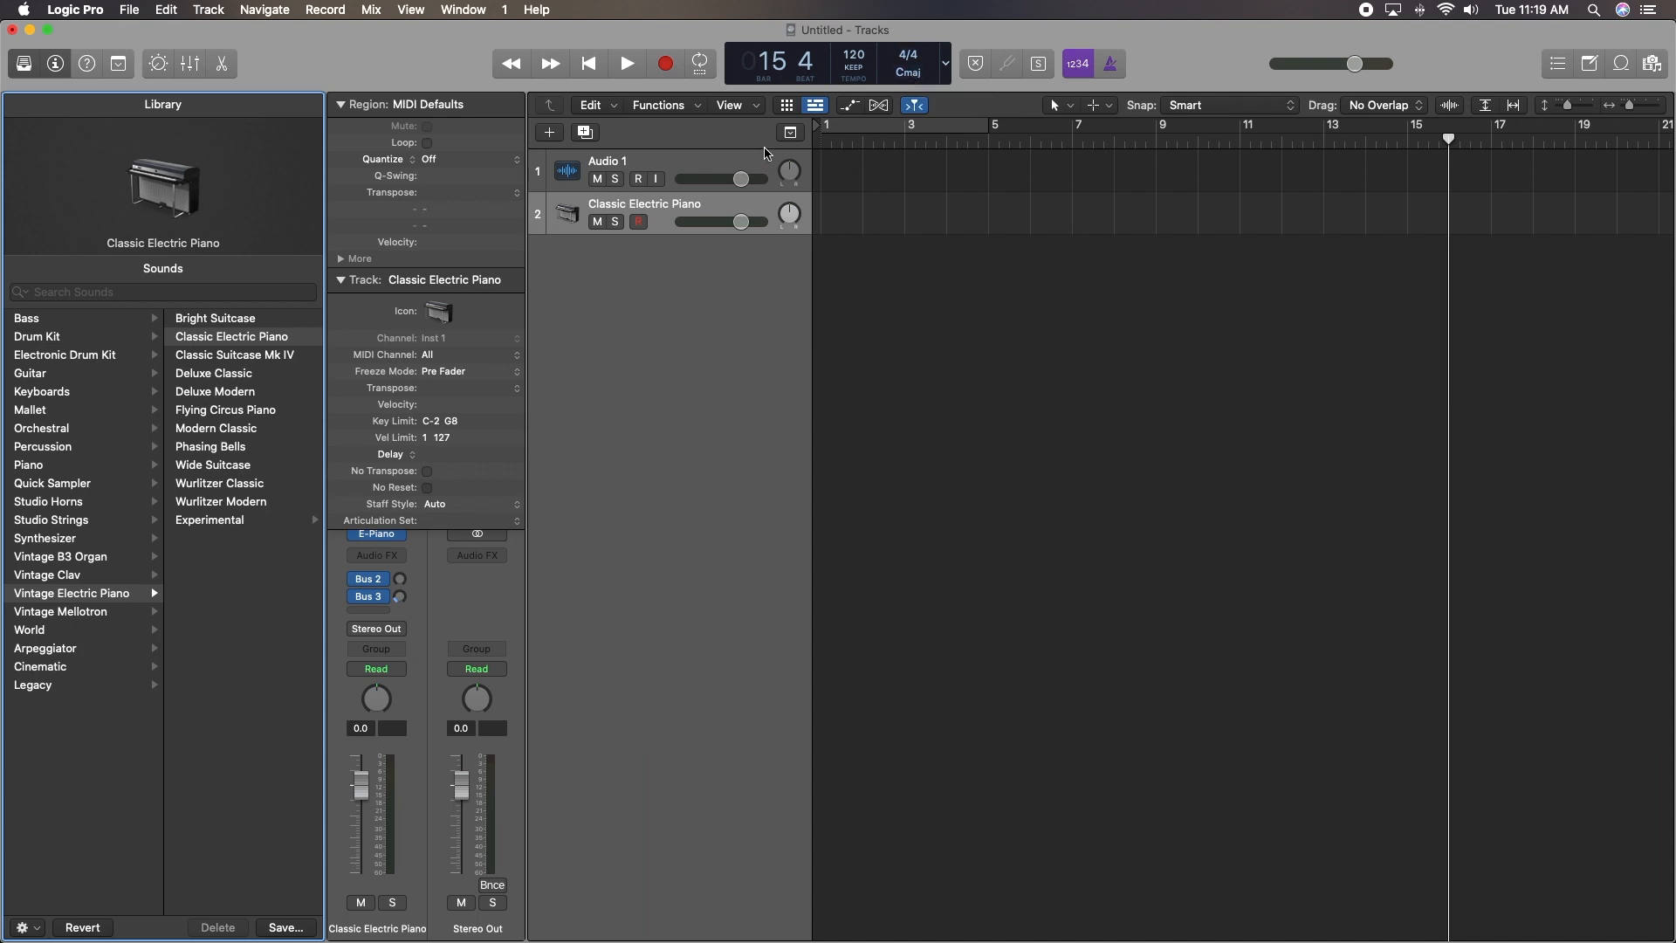
- Set the project's key signature to B♭ major
{"action": "left_click", "coordinate": [912, 75]}
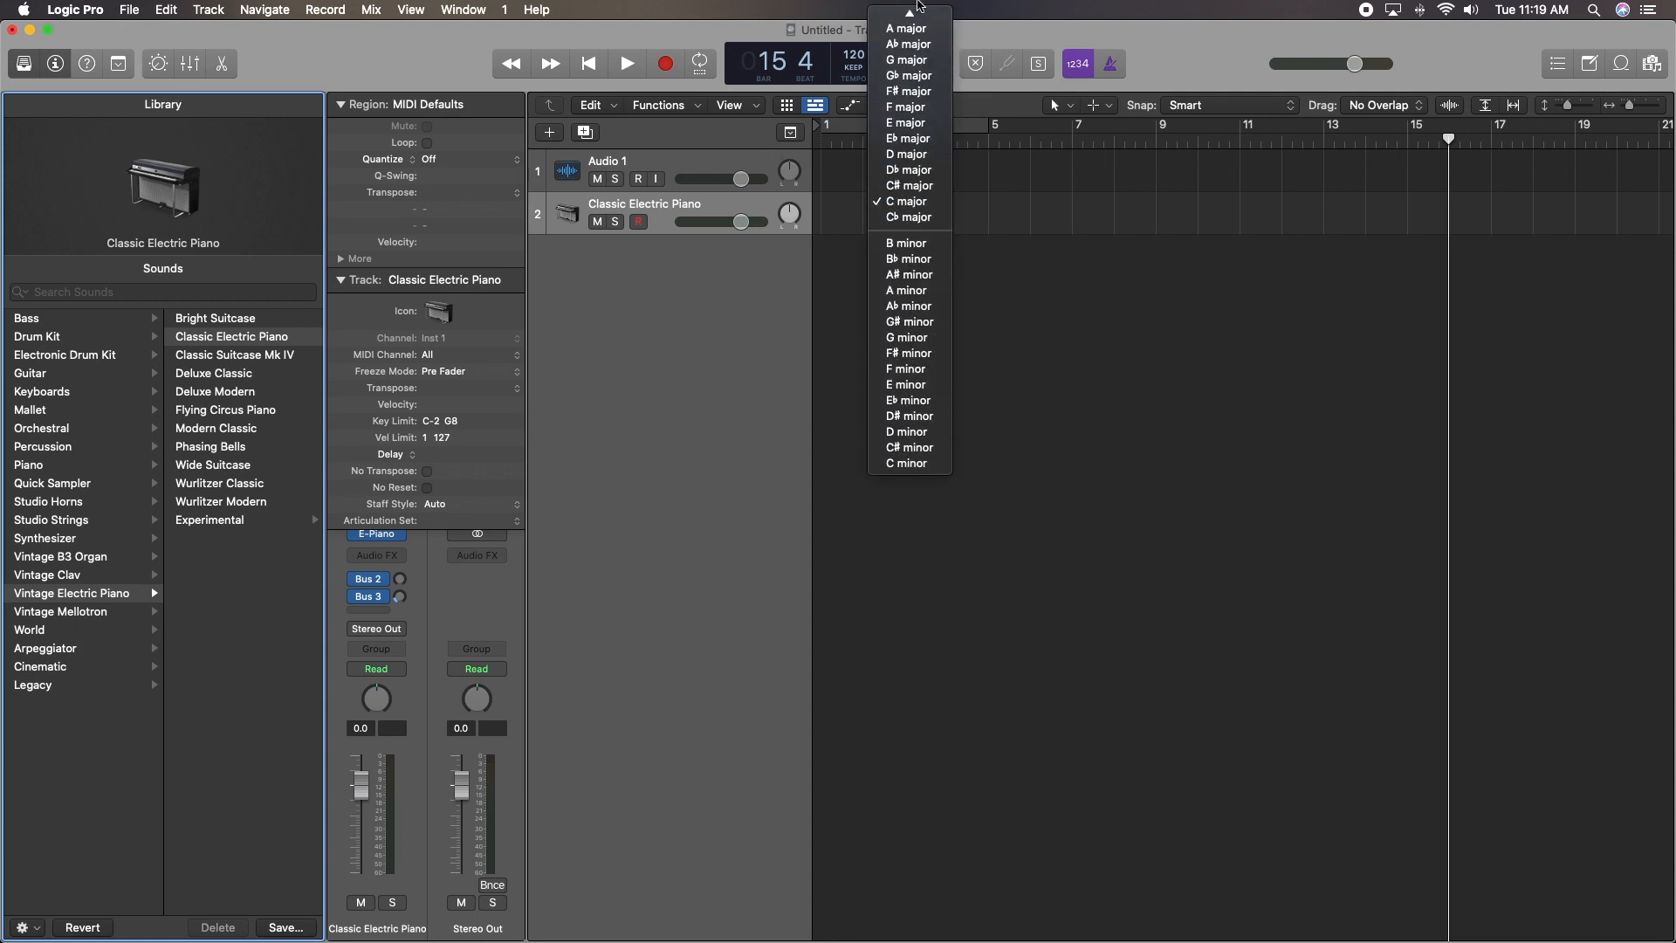
{"action": "left_click", "coordinate": [914, 35]}
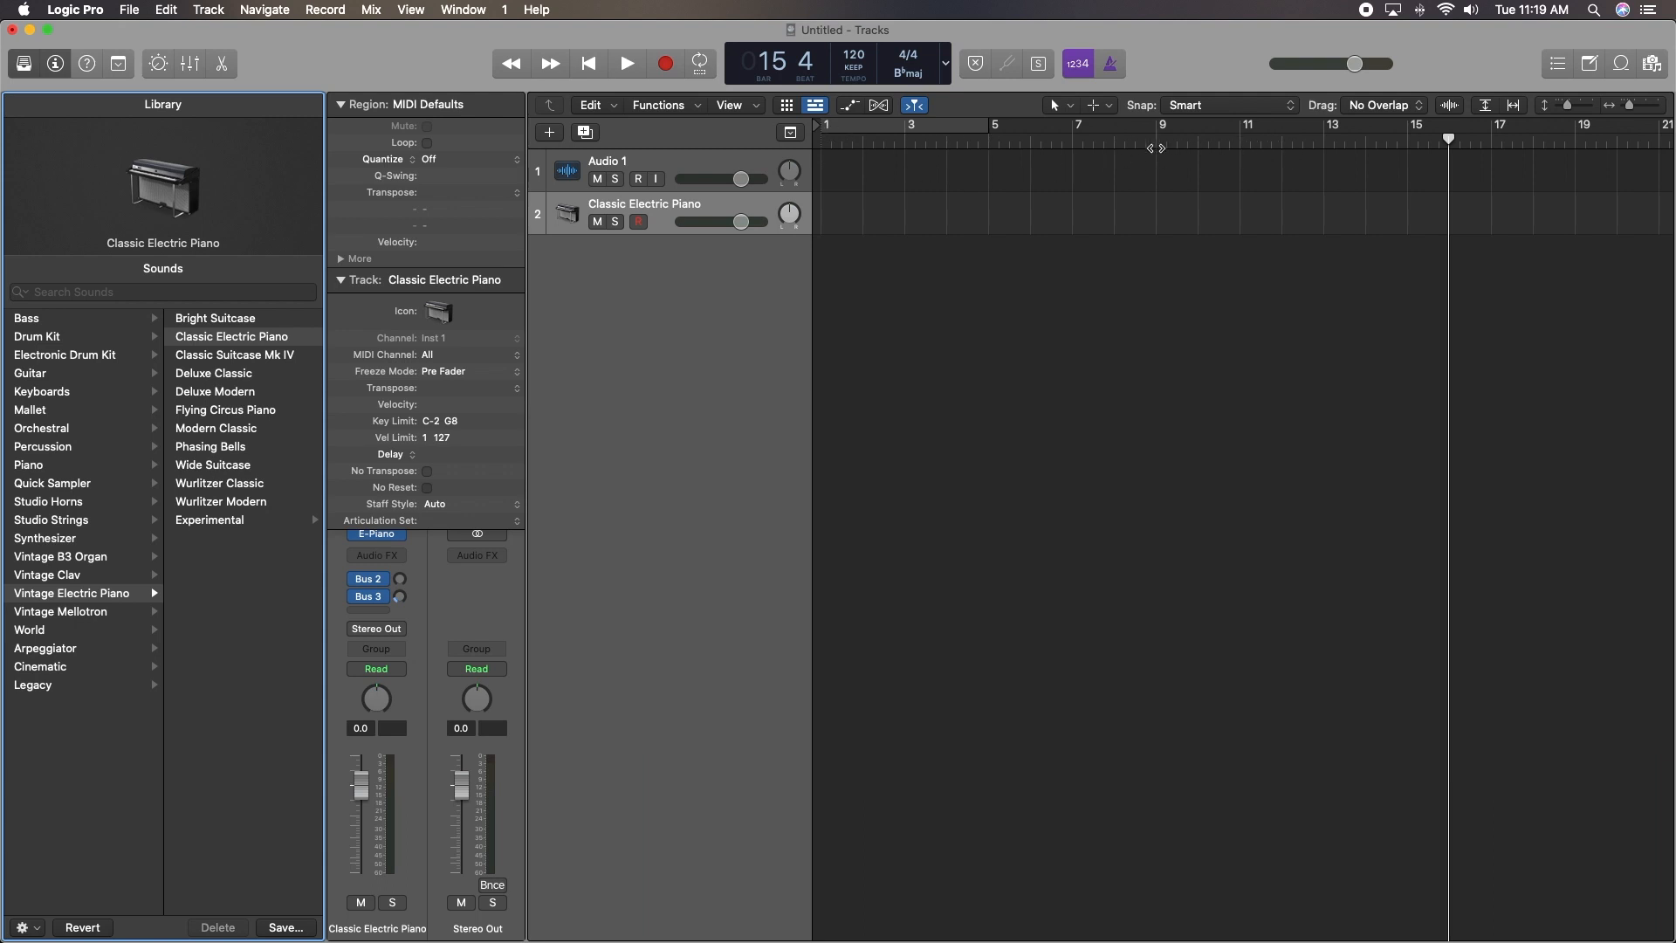
- Move the playhead along the timeline to bar 19 and place it back at bar 11
{"action": "left_click", "coordinate": [1242, 140]}
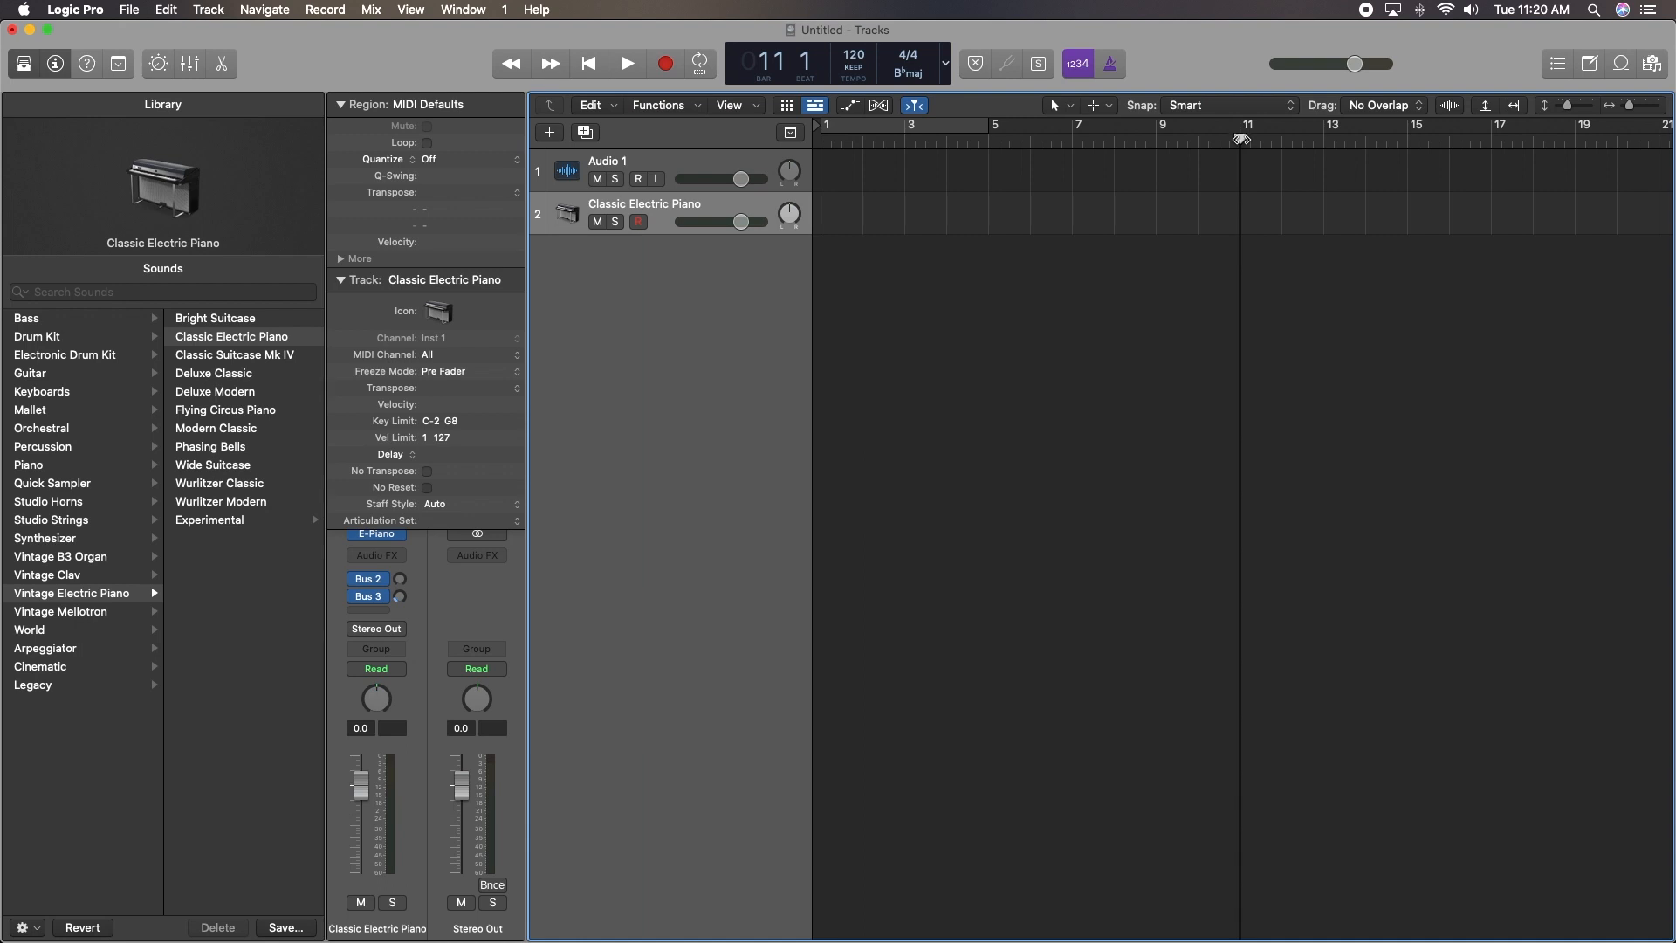
{"action": "mouse_move", "coordinate": [1240, 227]}
{"action": "left_mouse_down"}
{"action": "mouse_move", "coordinate": [1148, 223]}
{"action": "mouse_move", "coordinate": [1262, 227]}
{"action": "left_mouse_up"}
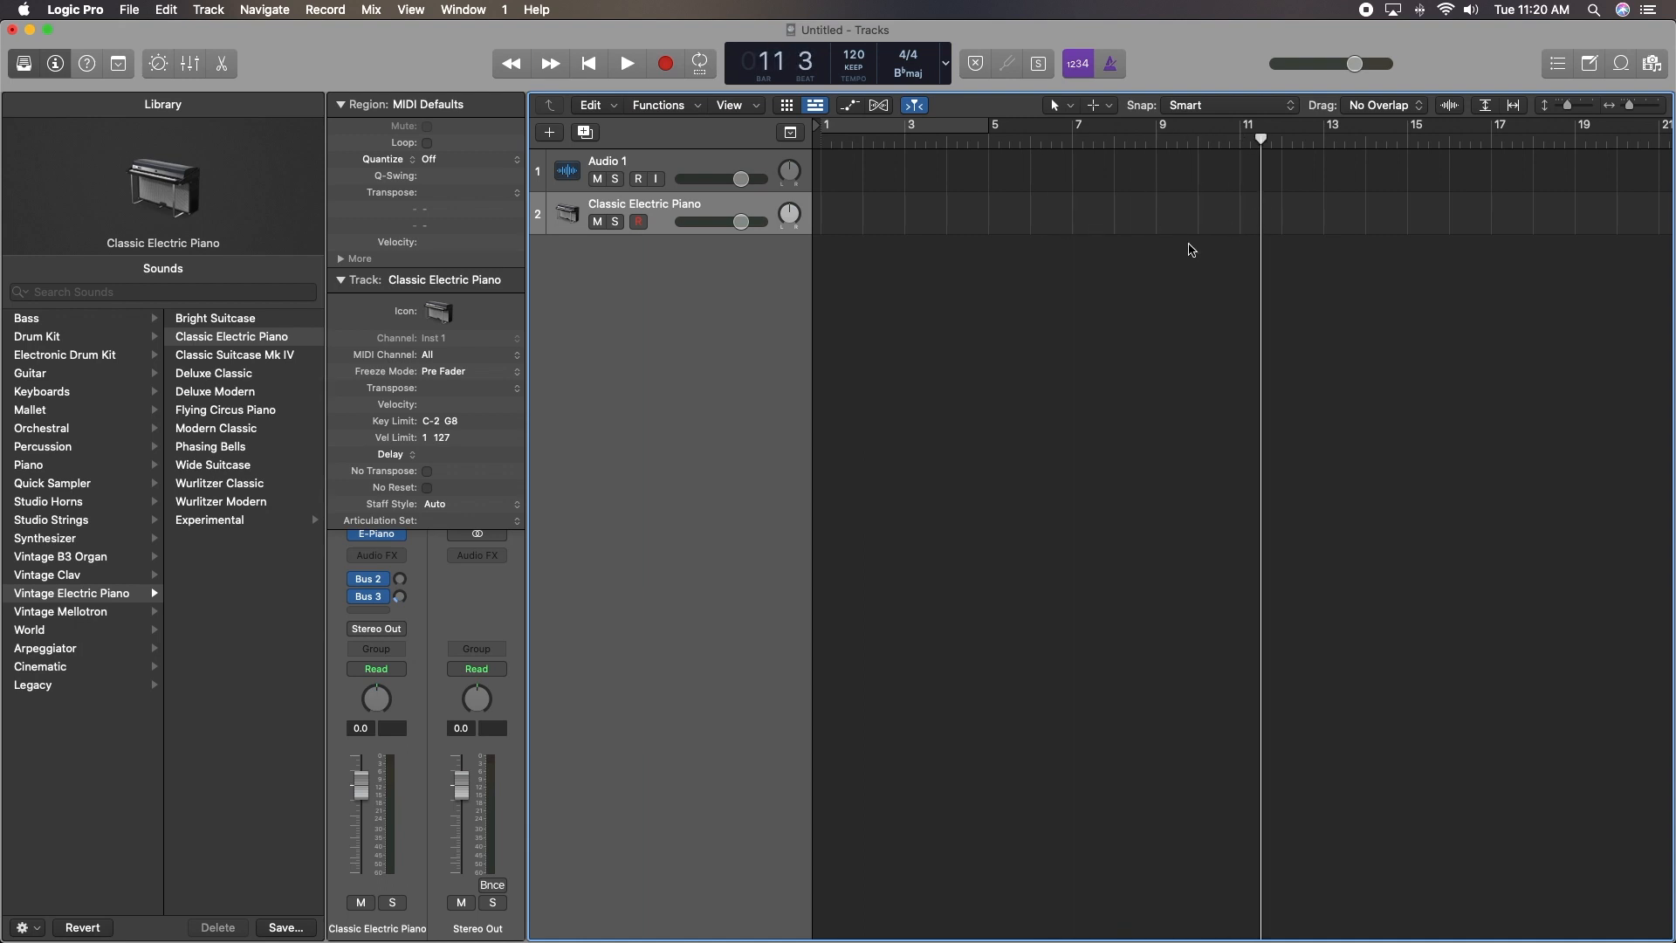
{"action": "left_click_drag", "start_coordinate": [868, 232], "coordinate": [1252, 210]}
{"action": "left_click_drag", "start_coordinate": [1268, 140], "coordinate": [1576, 139]}
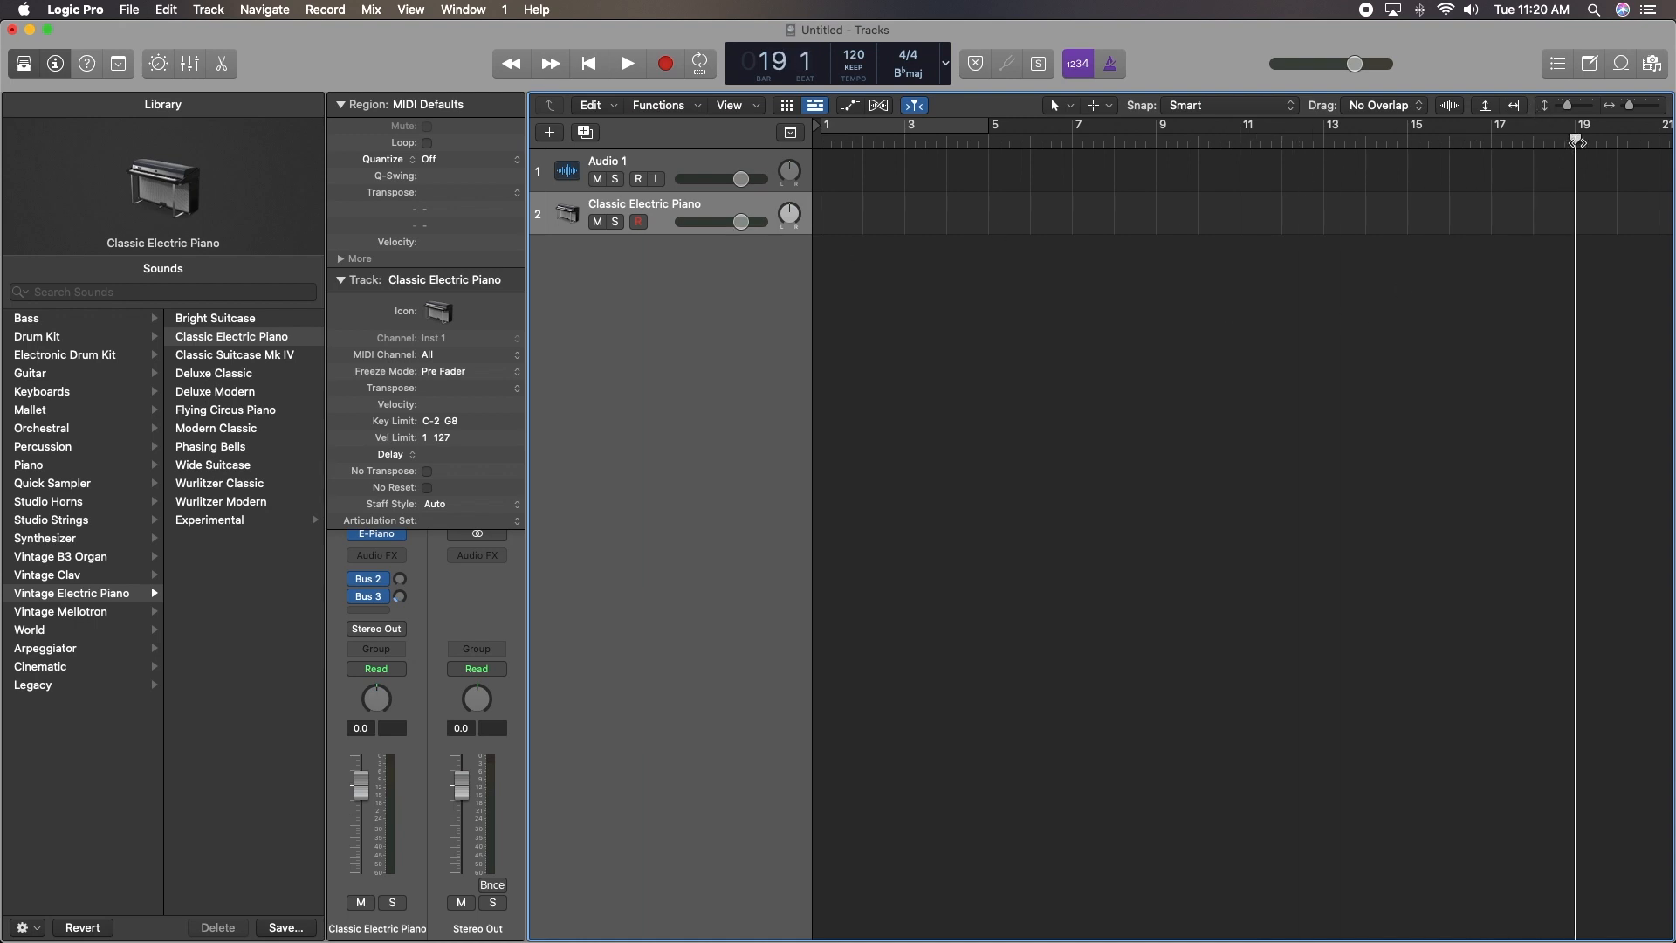
{"action": "left_click_drag", "start_coordinate": [1574, 140], "coordinate": [1241, 140]}
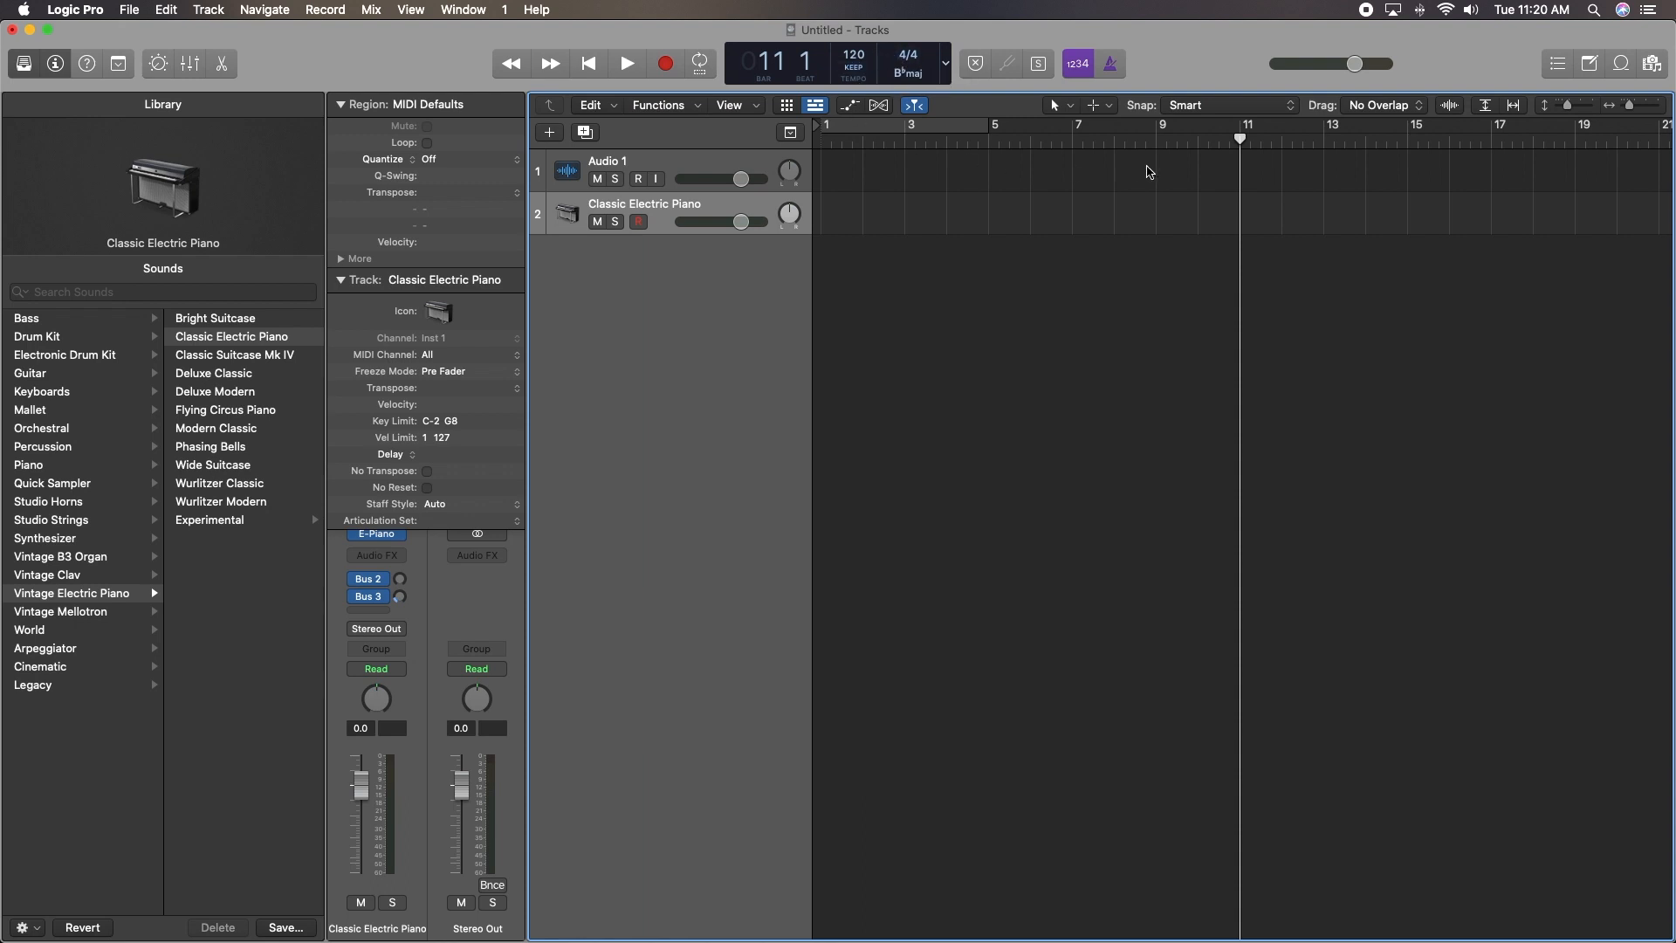
- Zoom the timeline in horizontally around the playhead at bar 11 and back out until about bars 8 to 17 fit
{"action": "left_click_drag", "start_coordinate": [1634, 106], "coordinate": [1664, 114]}
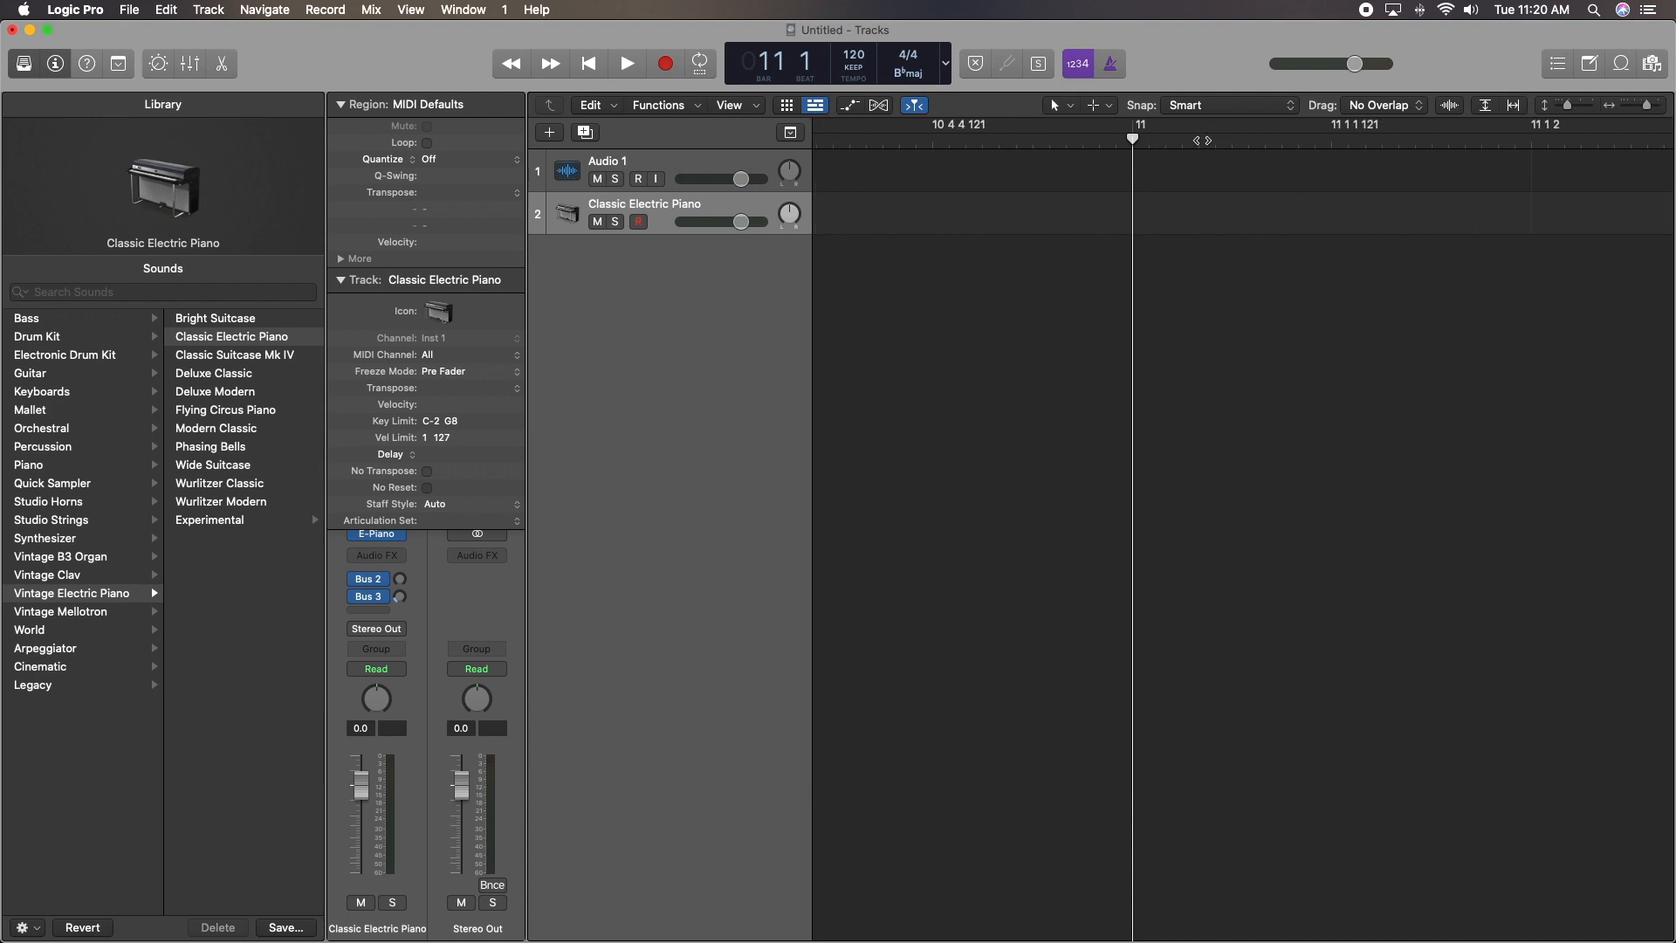
{"action": "mouse_move", "coordinate": [1135, 139]}
{"action": "left_mouse_down"}
{"action": "mouse_move", "coordinate": [1096, 144]}
{"action": "mouse_move", "coordinate": [1131, 140]}
{"action": "left_mouse_up"}
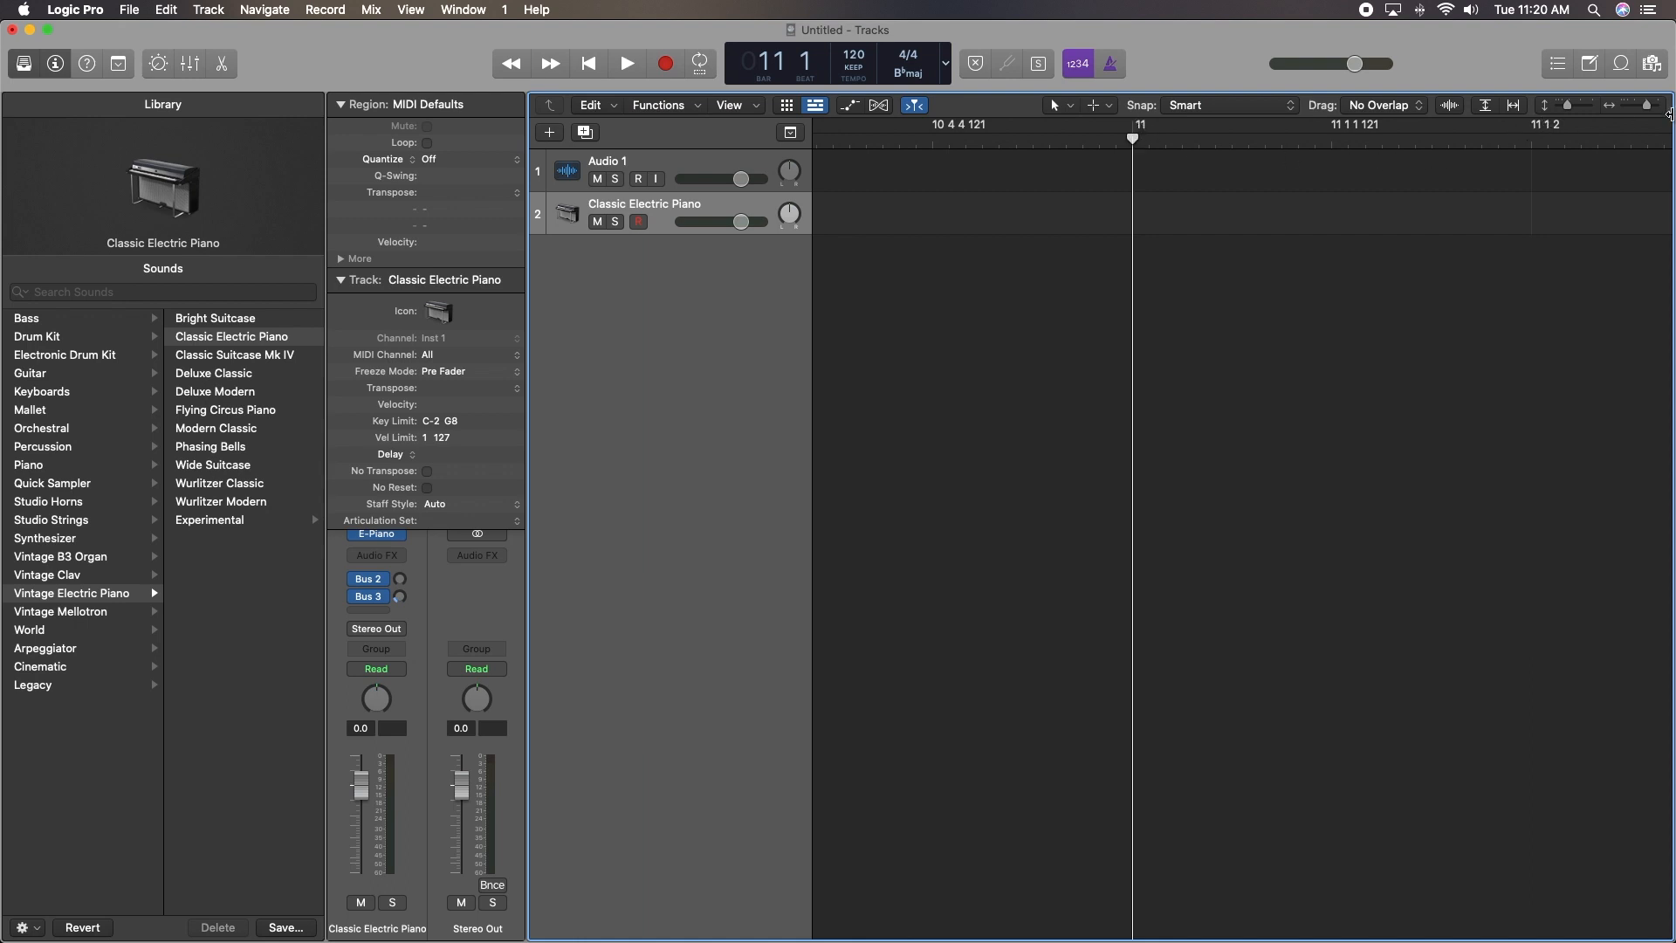
{"action": "left_click_drag", "start_coordinate": [1650, 107], "coordinate": [1612, 115]}
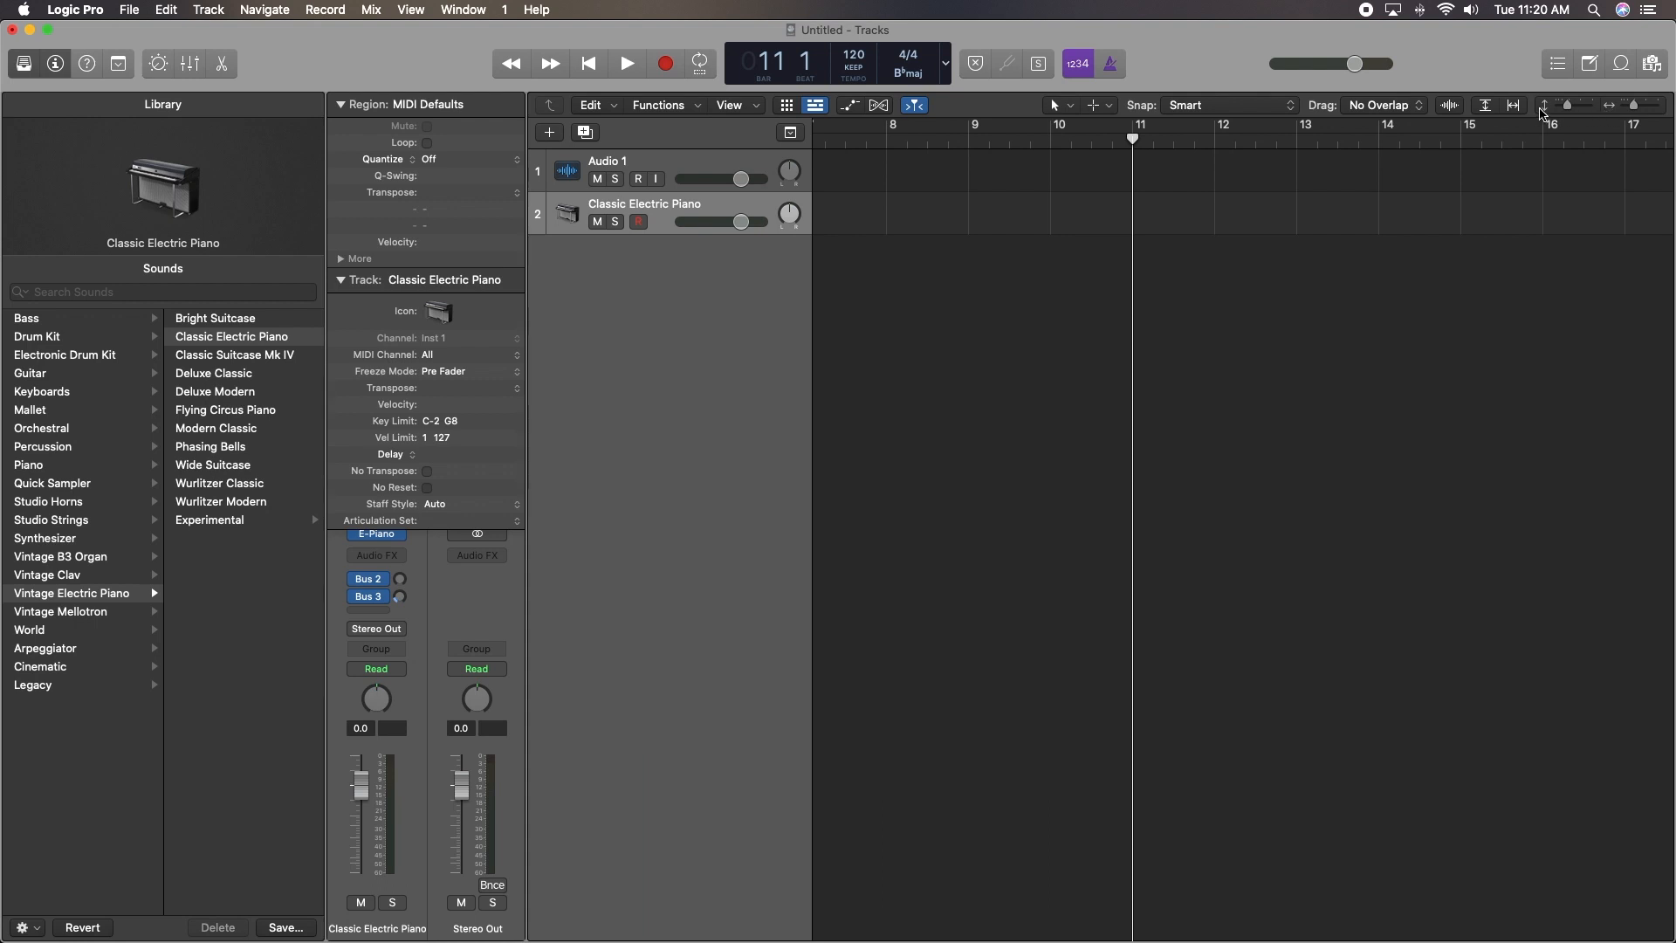
- Try taller track heights with the vertical zoom, select the Audio 1 track, and shrink the tracks to compact rows
{"action": "left_click_drag", "start_coordinate": [1568, 108], "coordinate": [1574, 112]}
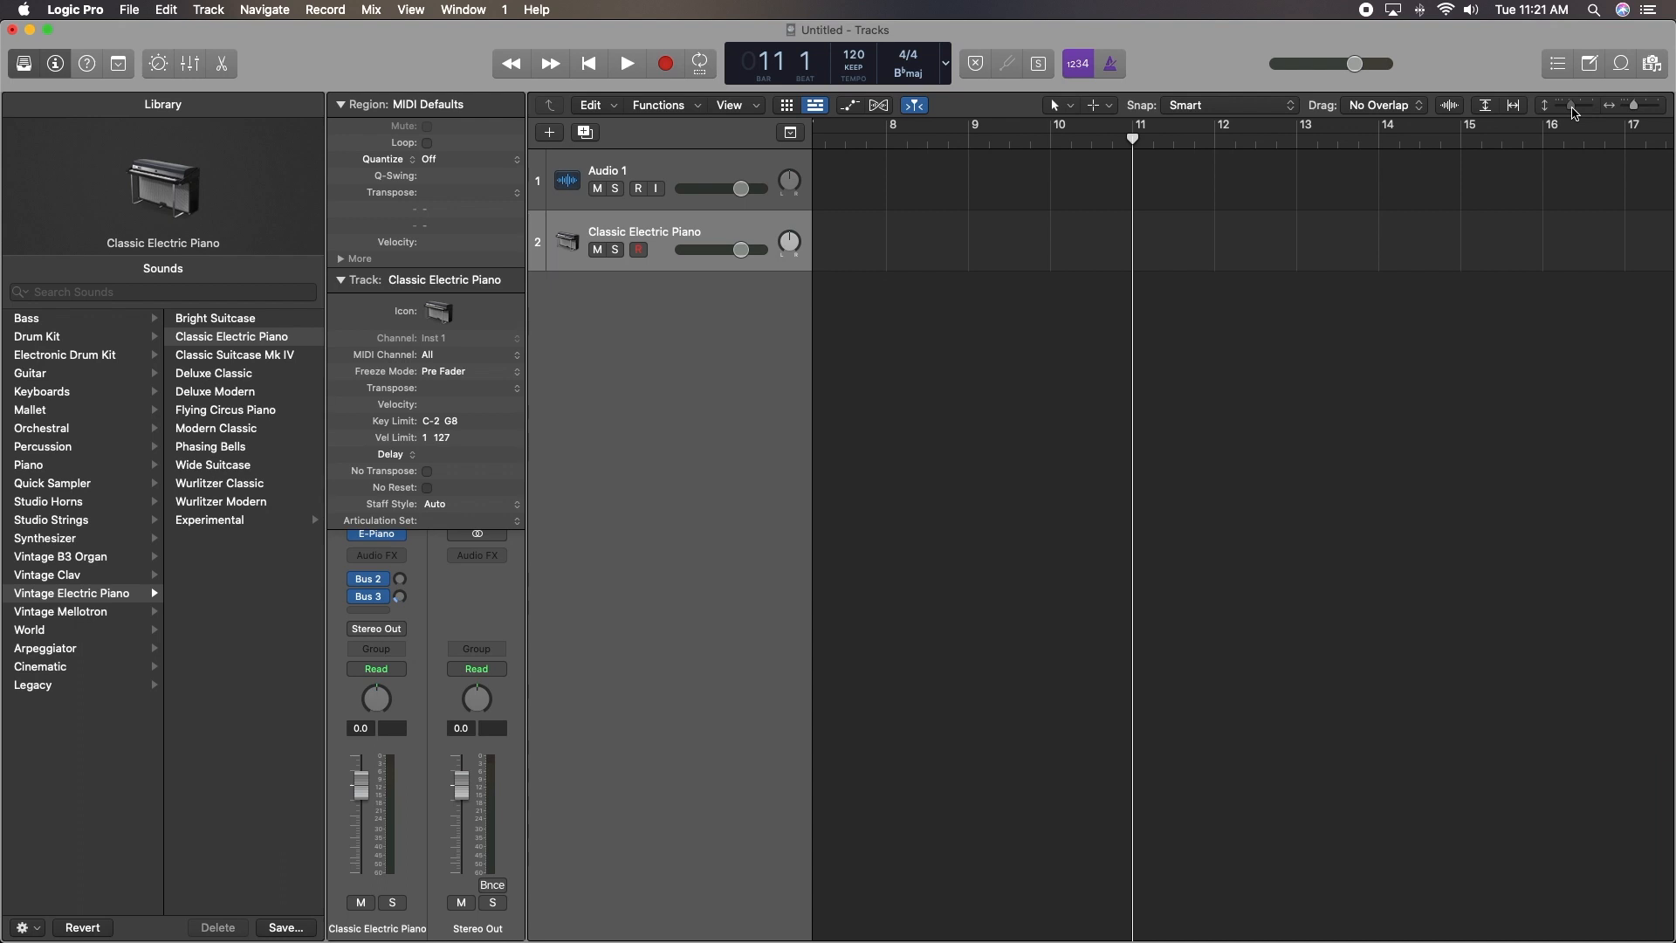
{"action": "left_click_drag", "start_coordinate": [1574, 113], "coordinate": [1569, 111]}
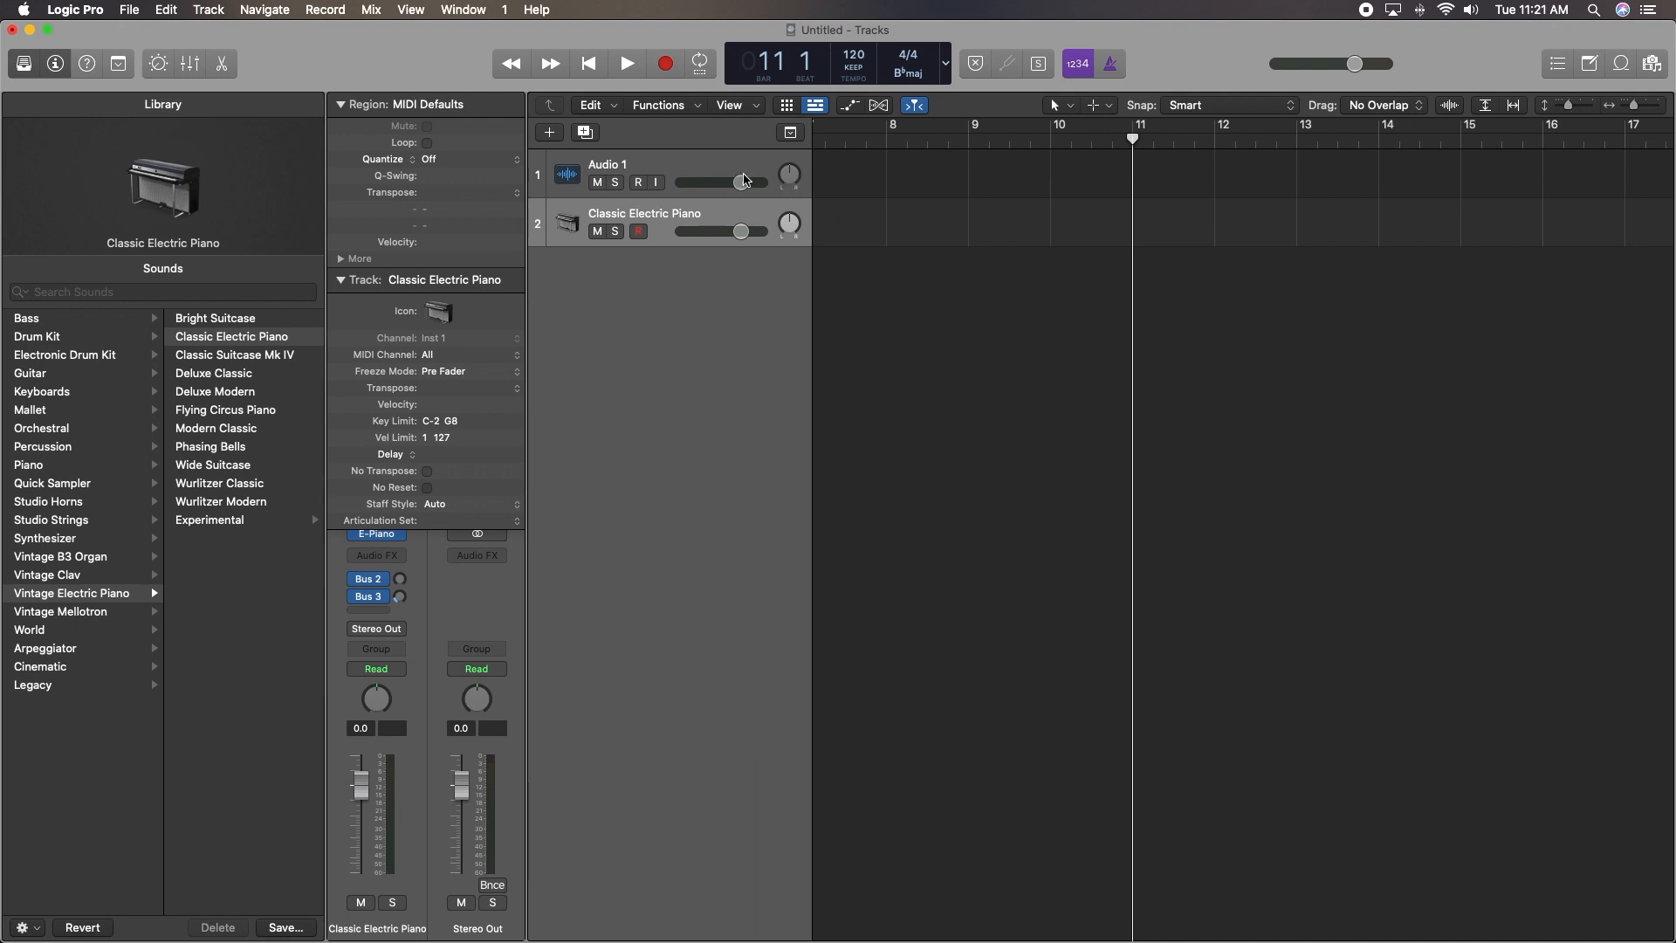
{"action": "left_click", "coordinate": [679, 170]}
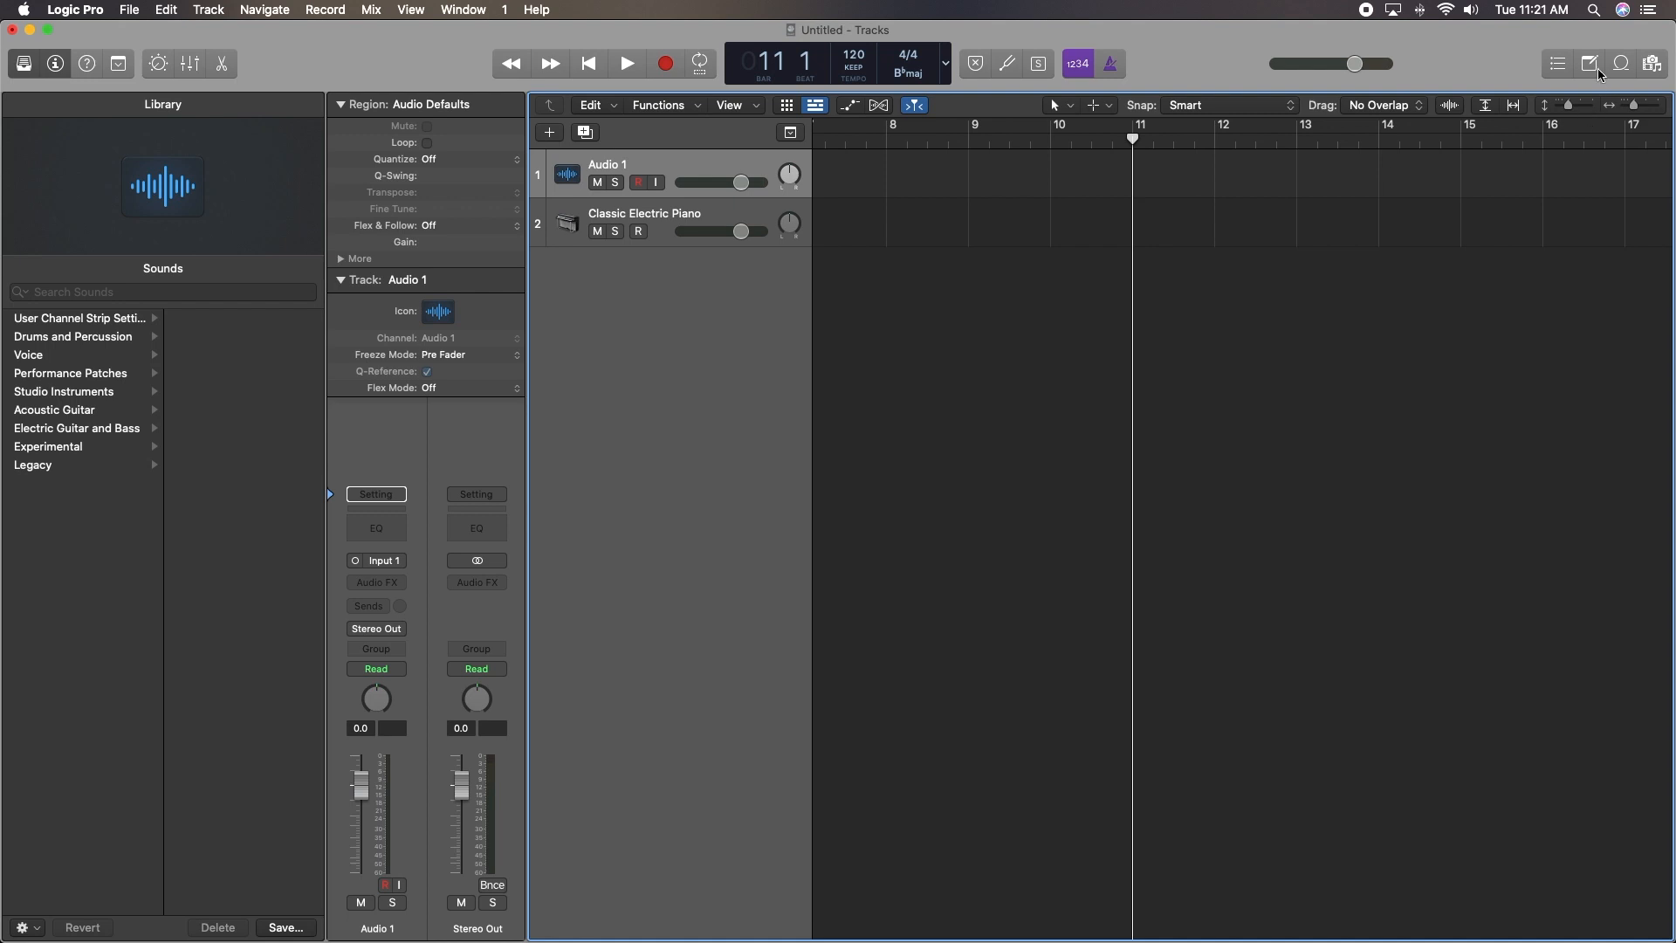
{"action": "left_click_drag", "start_coordinate": [1570, 108], "coordinate": [1576, 113]}
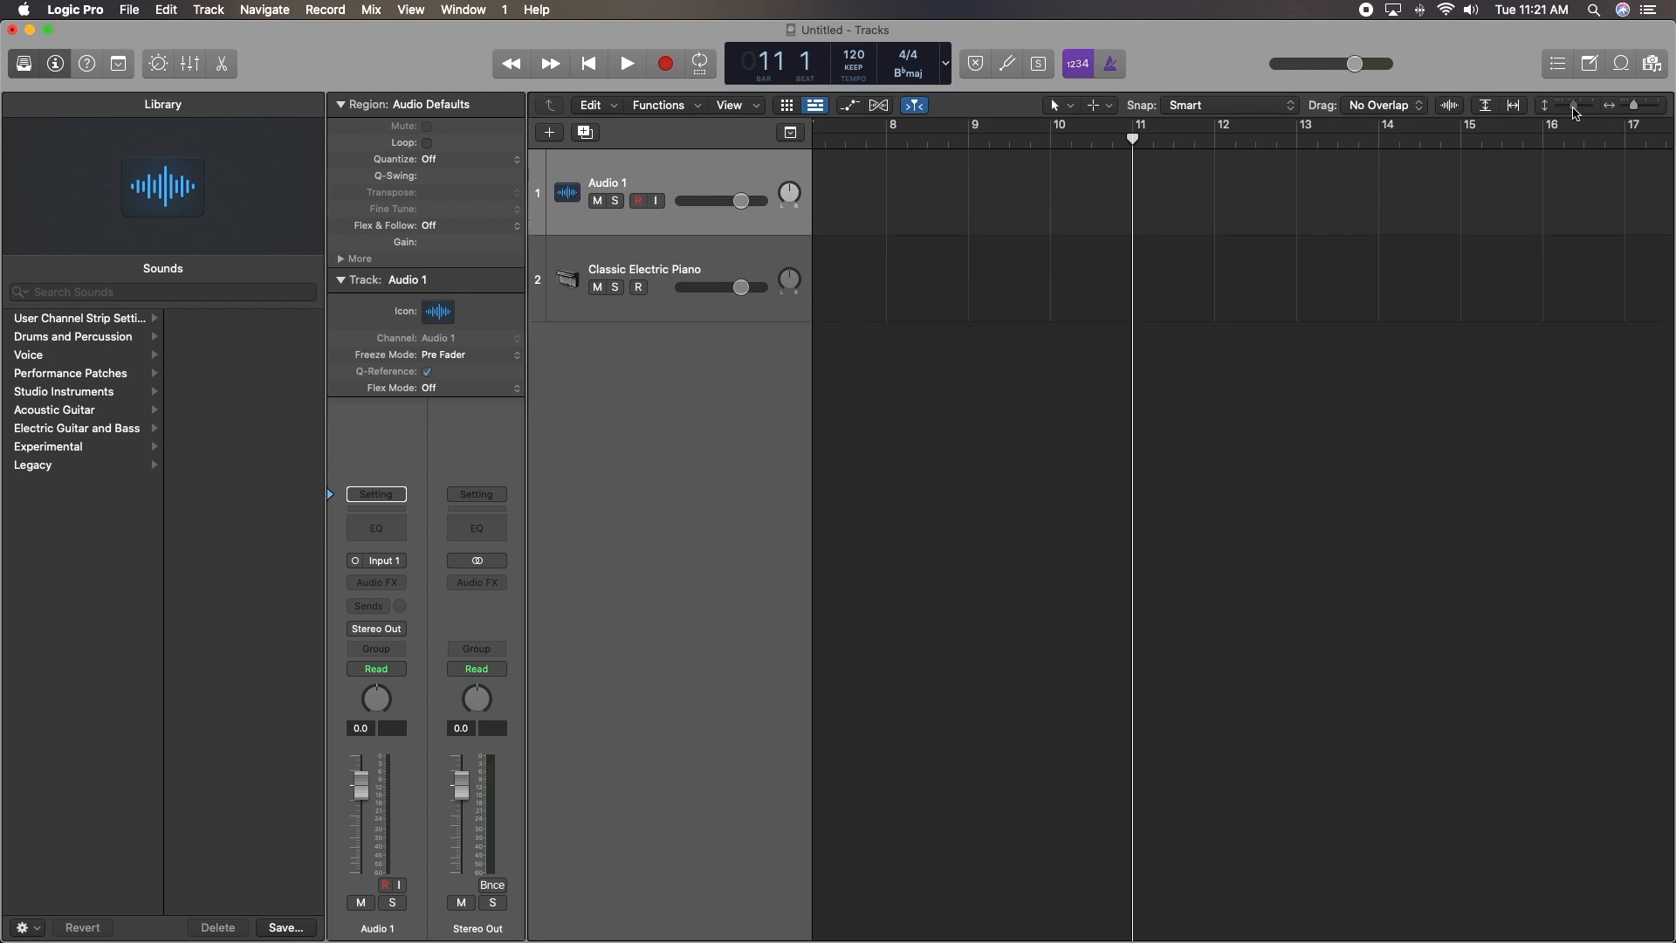
{"action": "left_click_drag", "start_coordinate": [1576, 113], "coordinate": [1569, 114]}
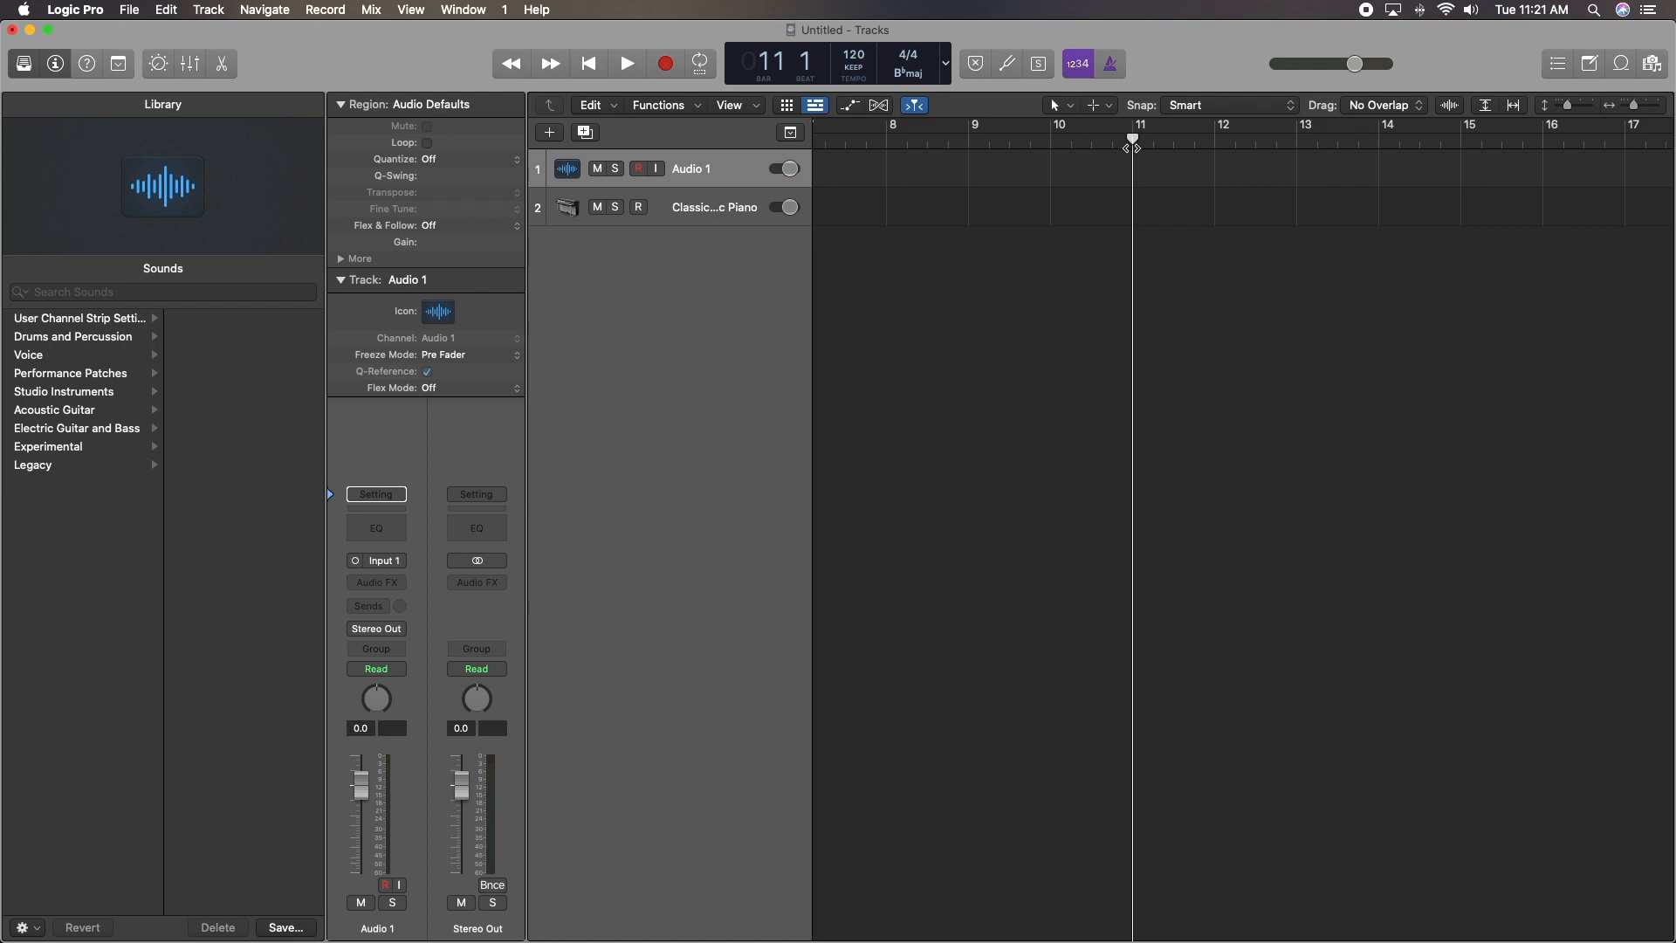
- Record onto the Audio 1 track starting from bar 10 and stop the recording in bar 20
{"action": "left_click", "coordinate": [1053, 141]}
{"action": "left_click", "coordinate": [665, 64]}
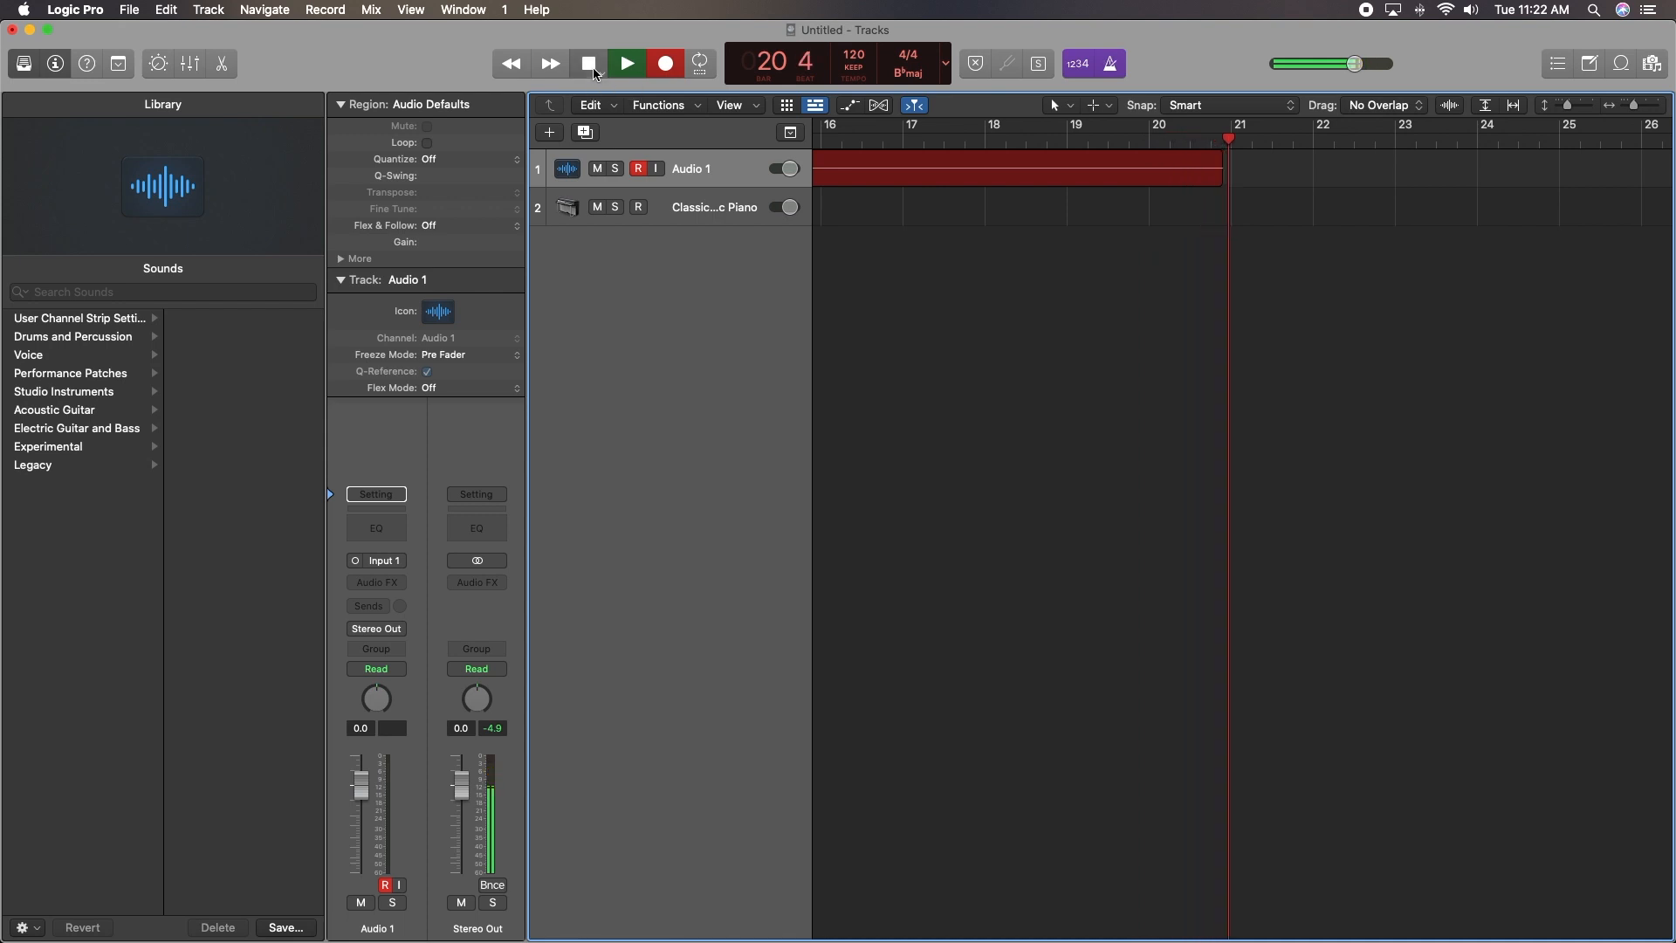
{"action": "key", "text": "space"}
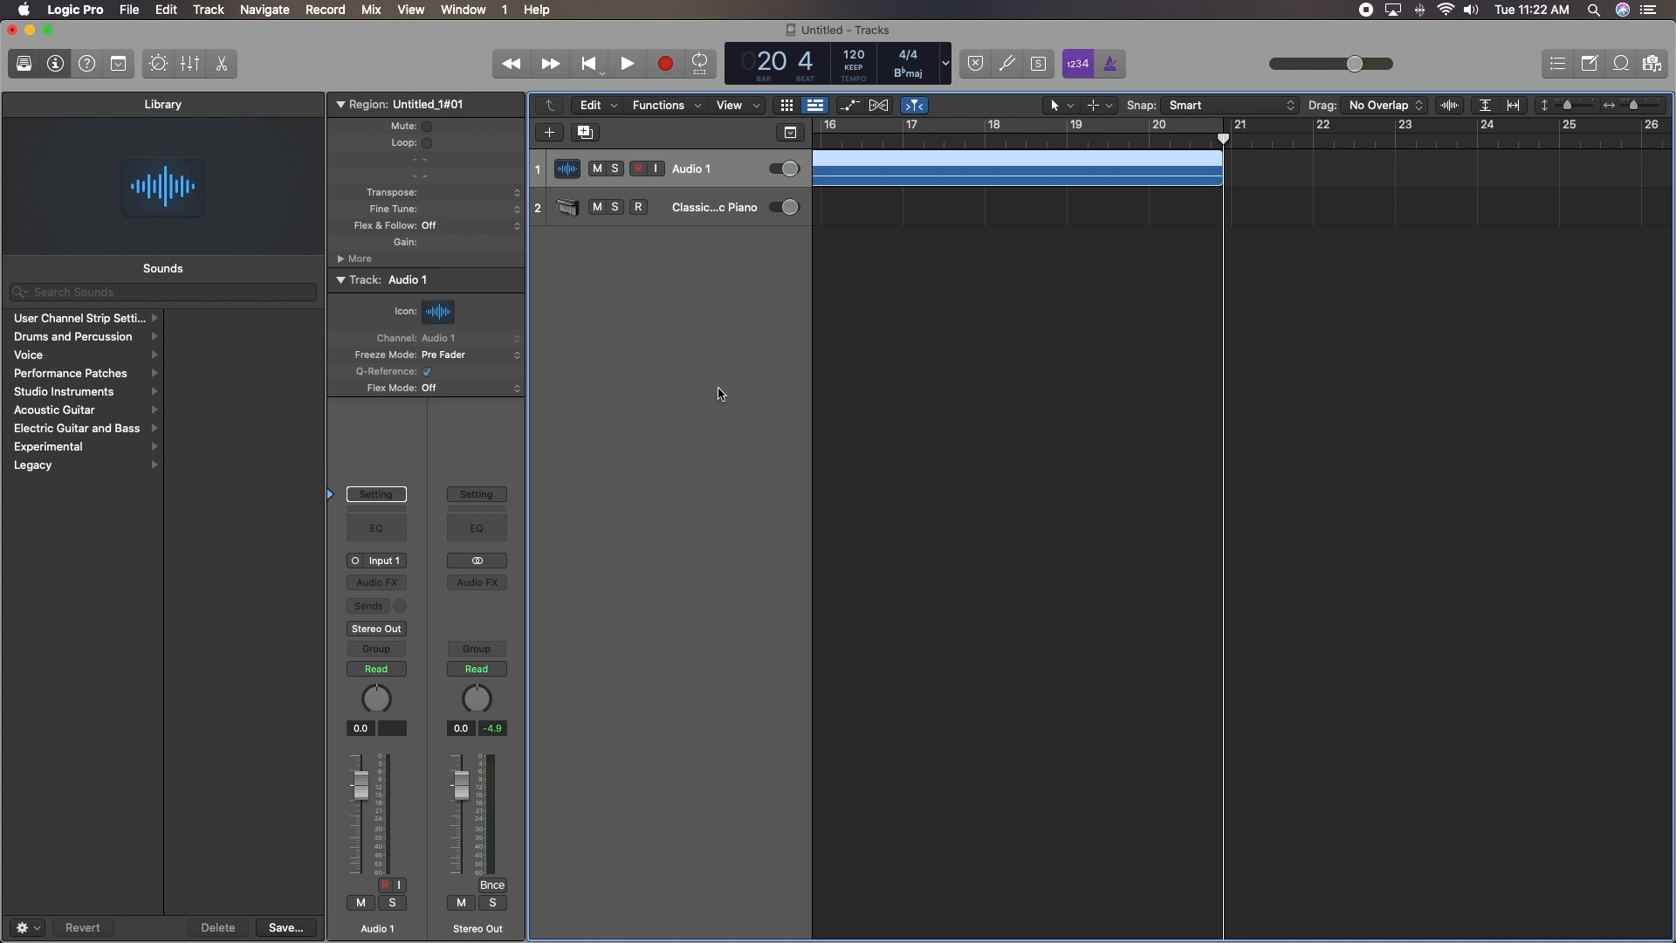
- Open the recent project "LiveStream - Live Worship Band Mix Template" and go to the top of its track list
{"action": "left_click", "coordinate": [133, 10]}
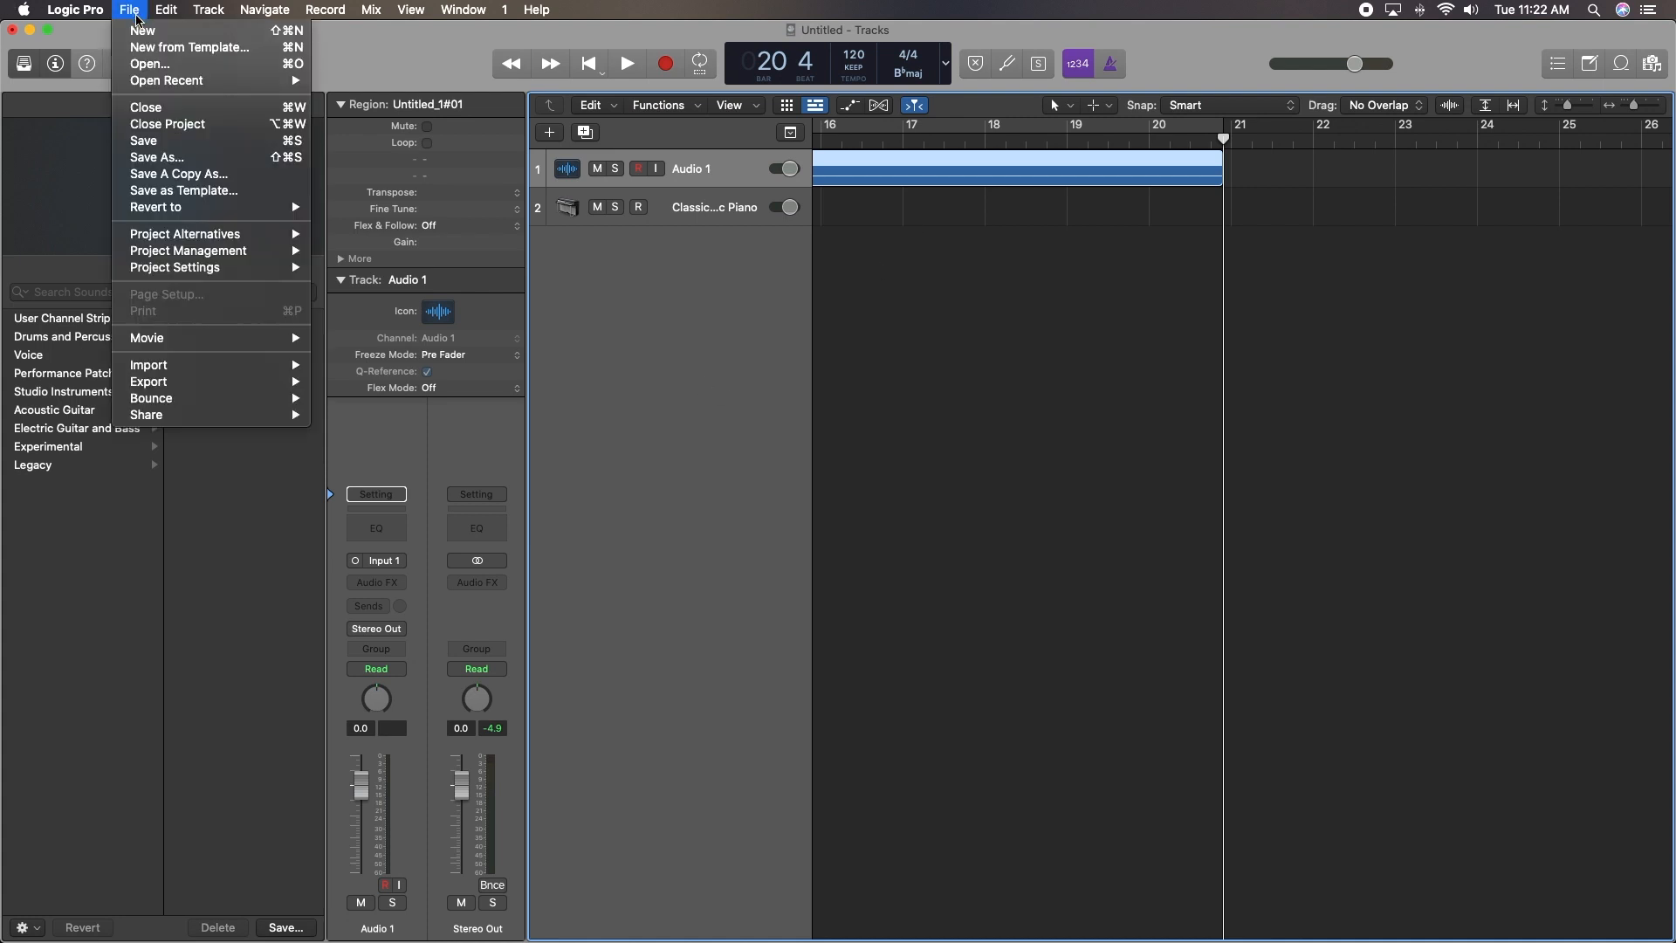
{"action": "mouse_move", "coordinate": [164, 80]}
{"action": "left_click", "coordinate": [417, 82]}
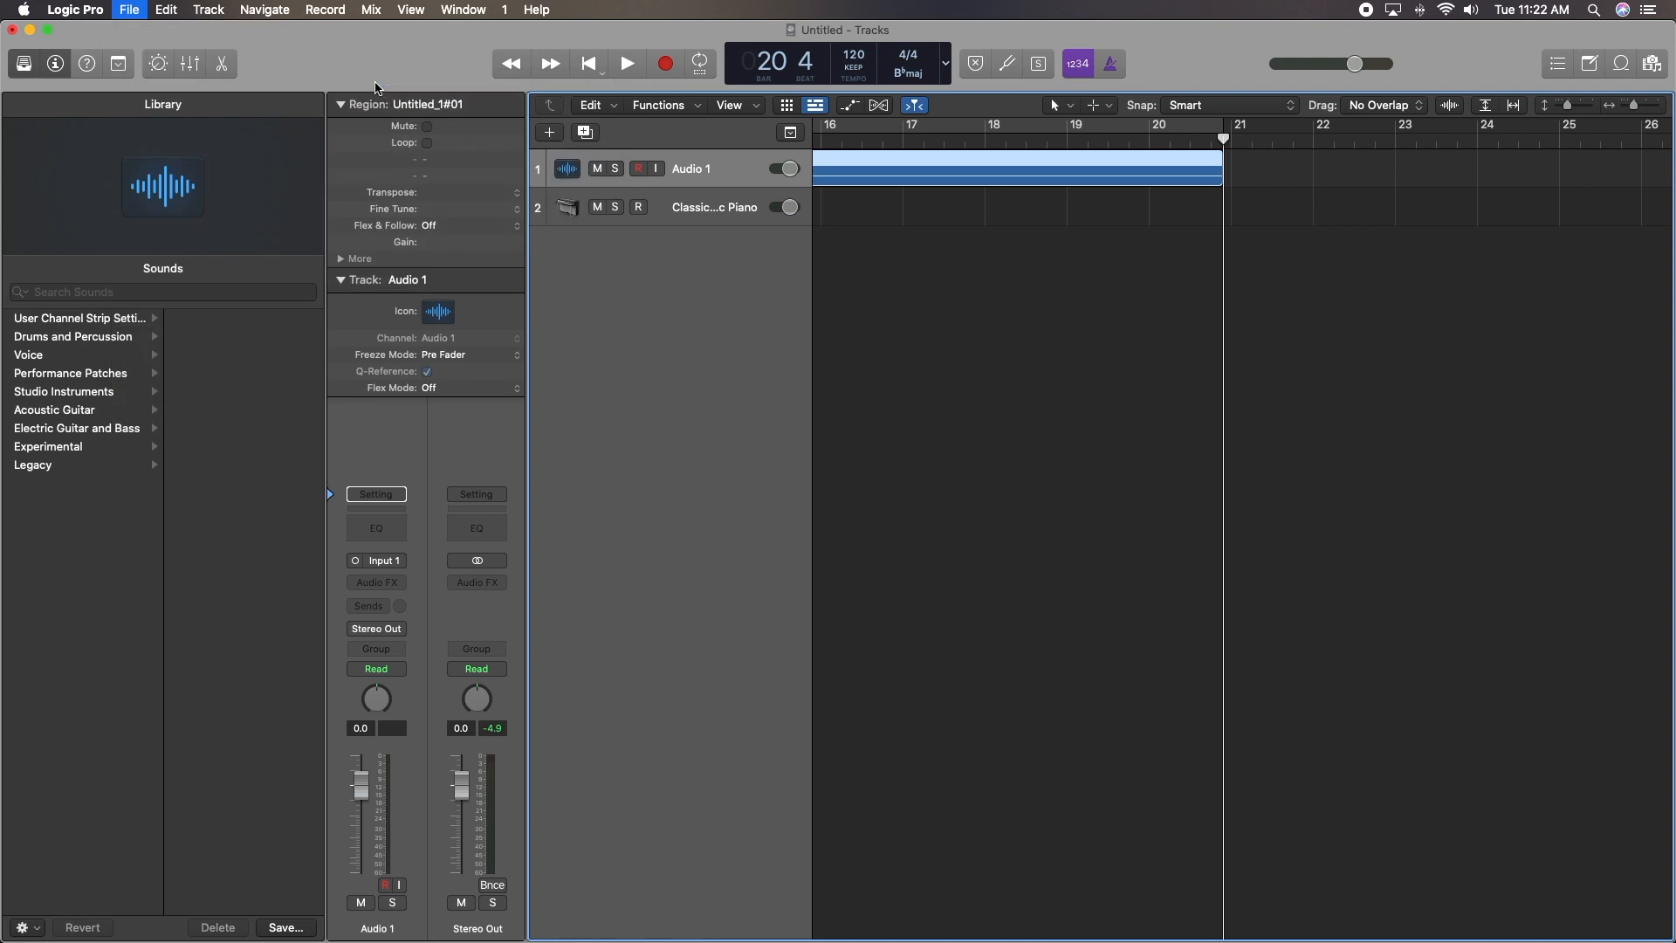
{"action": "left_click", "coordinate": [996, 329]}
{"action": "left_click", "coordinate": [773, 327]}
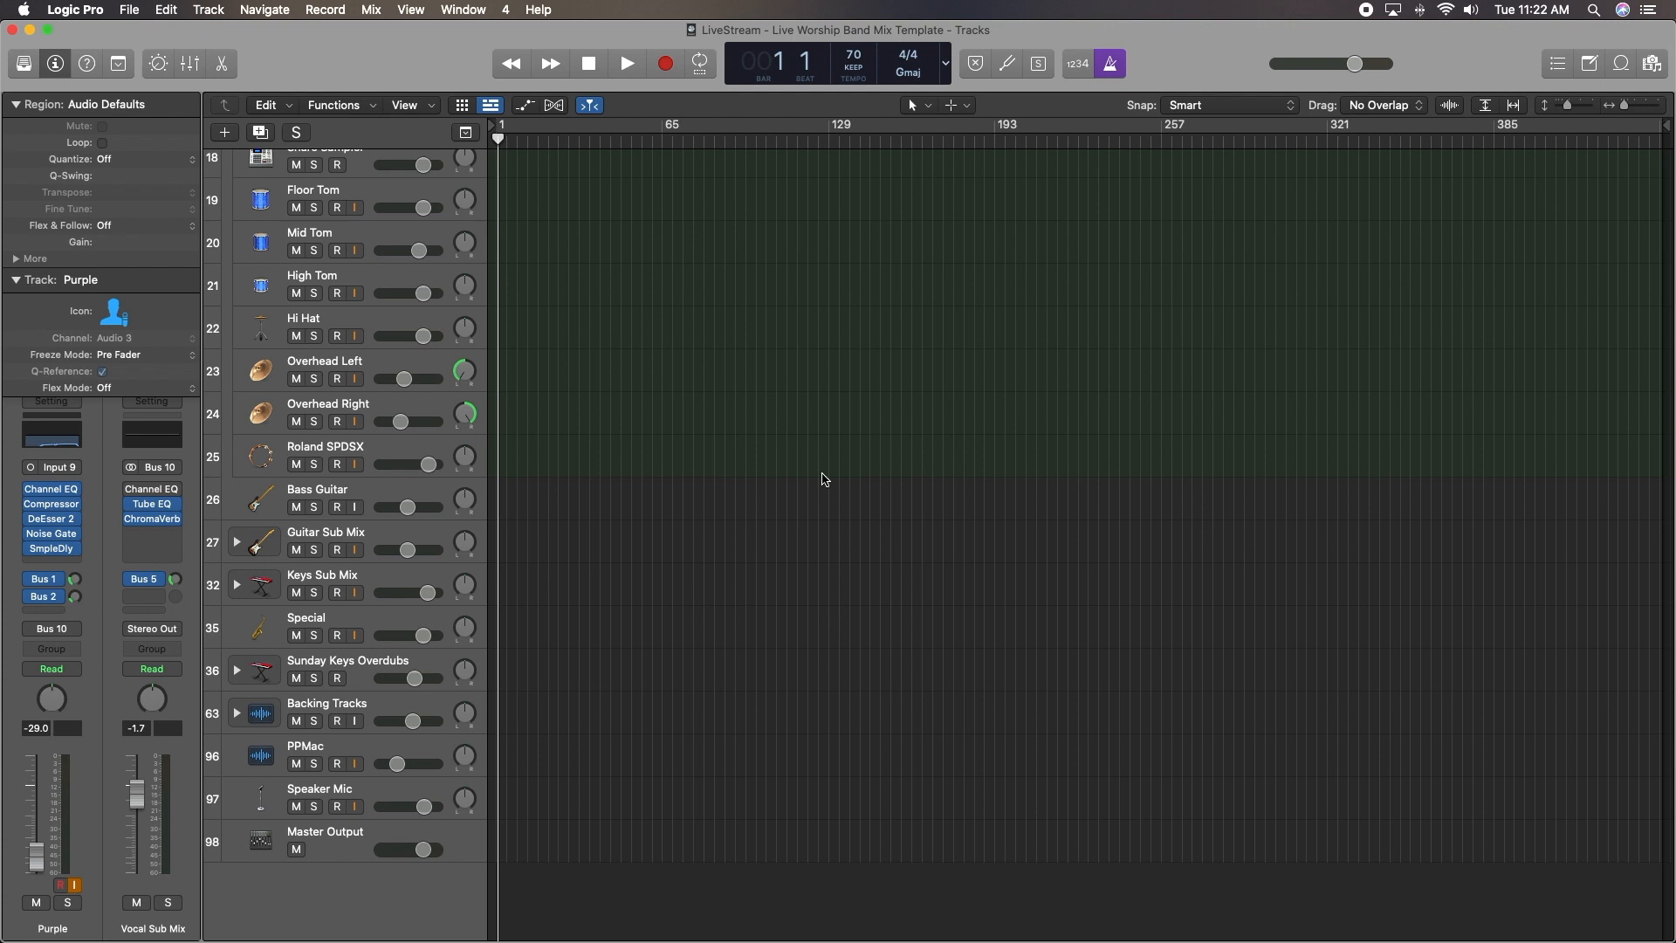
{"action": "scroll", "coordinate": [774, 495], "scroll_direction": "up", "scroll_amount": 6}
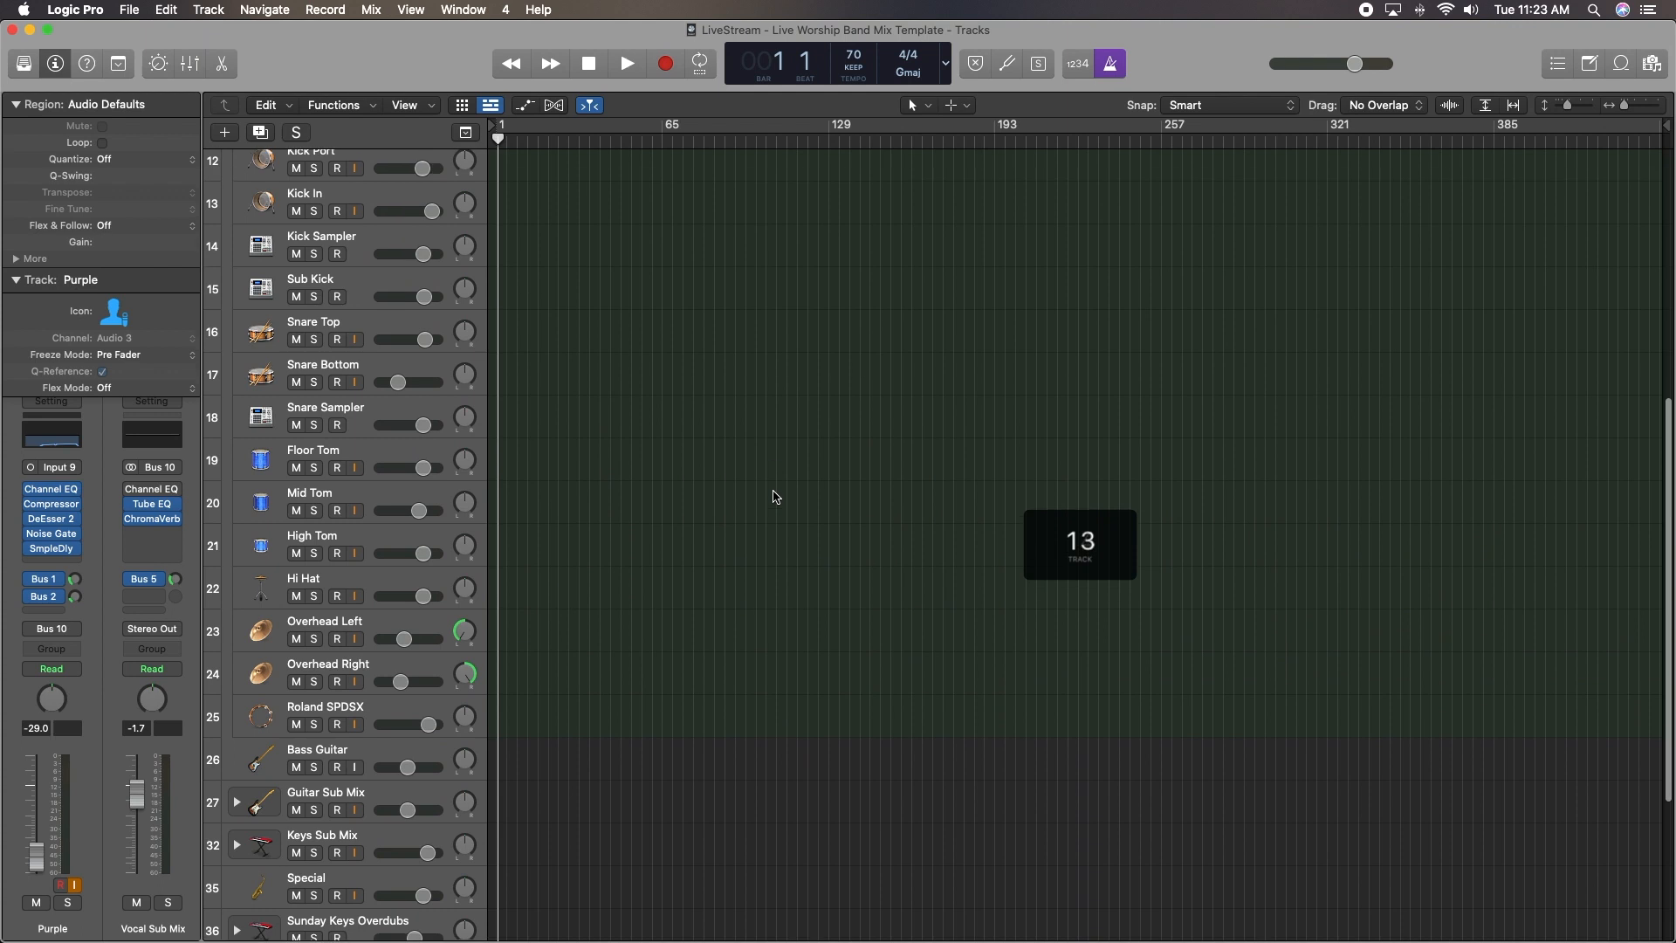
{"action": "scroll", "coordinate": [774, 496], "scroll_direction": "up", "scroll_amount": 11}
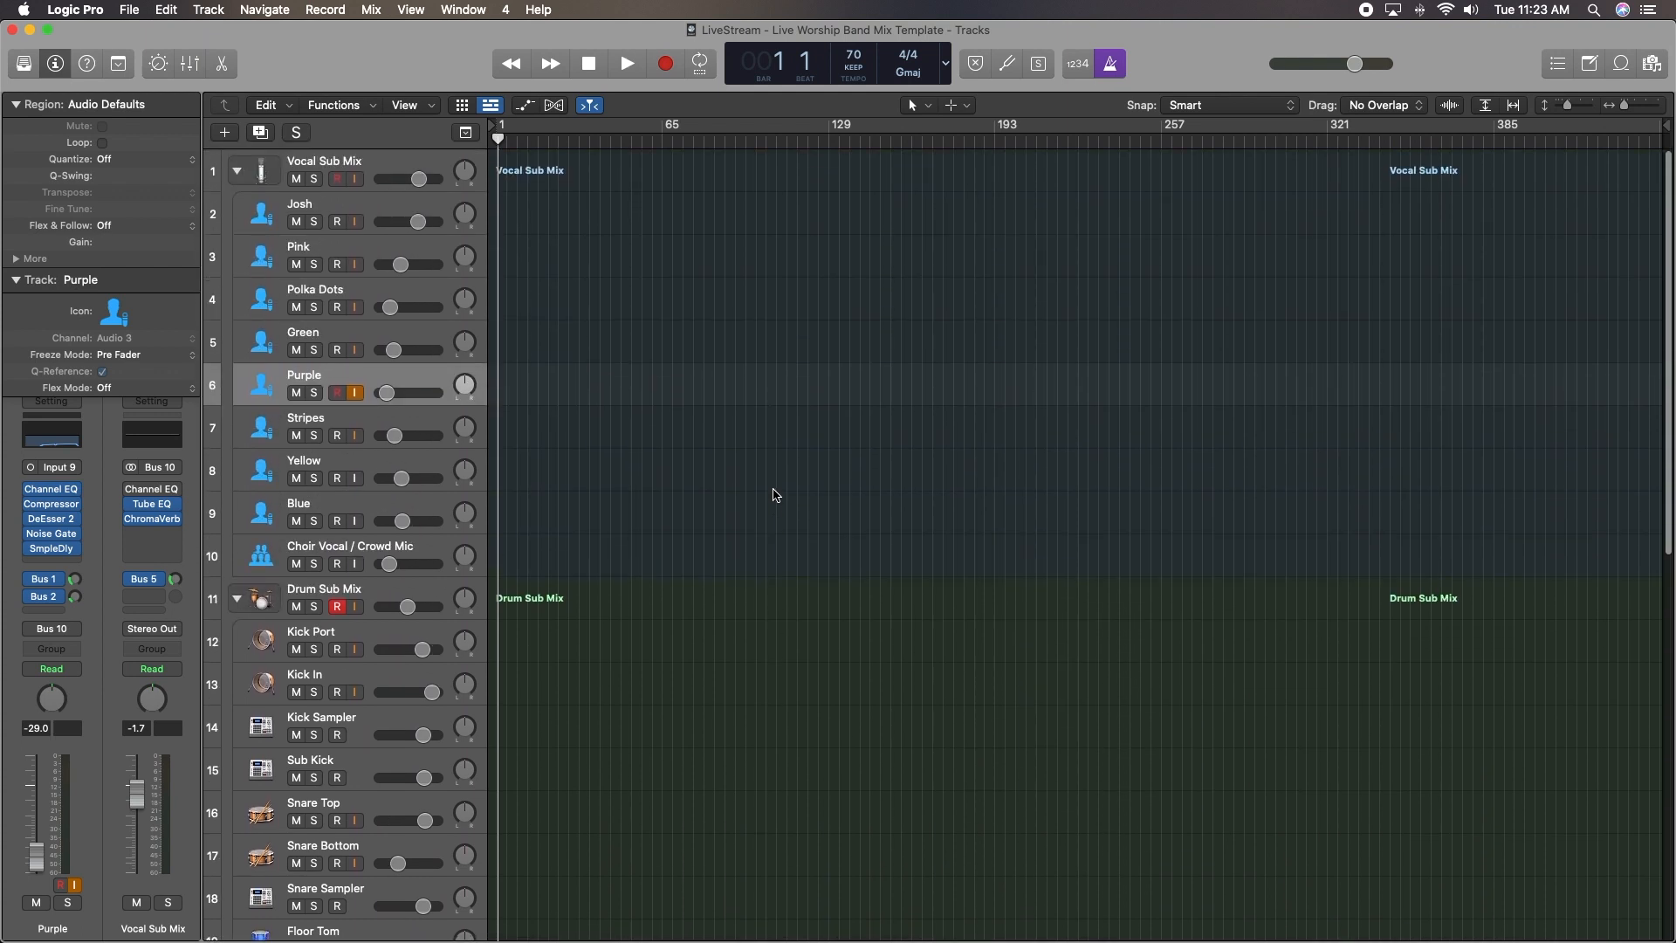
- Expand the Guitar Sub Mix and Keys Sub Mix stacks in the track list to show their individual tracks
{"action": "scroll", "coordinate": [774, 494], "scroll_direction": "down", "scroll_amount": 6}
{"action": "scroll", "coordinate": [777, 496], "scroll_direction": "down", "scroll_amount": 7}
{"action": "scroll", "coordinate": [777, 496], "scroll_direction": "down", "scroll_amount": 4}
{"action": "scroll", "coordinate": [774, 496], "scroll_direction": "up", "scroll_amount": 3}
{"action": "scroll", "coordinate": [775, 497], "scroll_direction": "up", "scroll_amount": 3}
{"action": "scroll", "coordinate": [773, 495], "scroll_direction": "down", "scroll_amount": 3}
{"action": "left_click", "coordinate": [236, 630]}
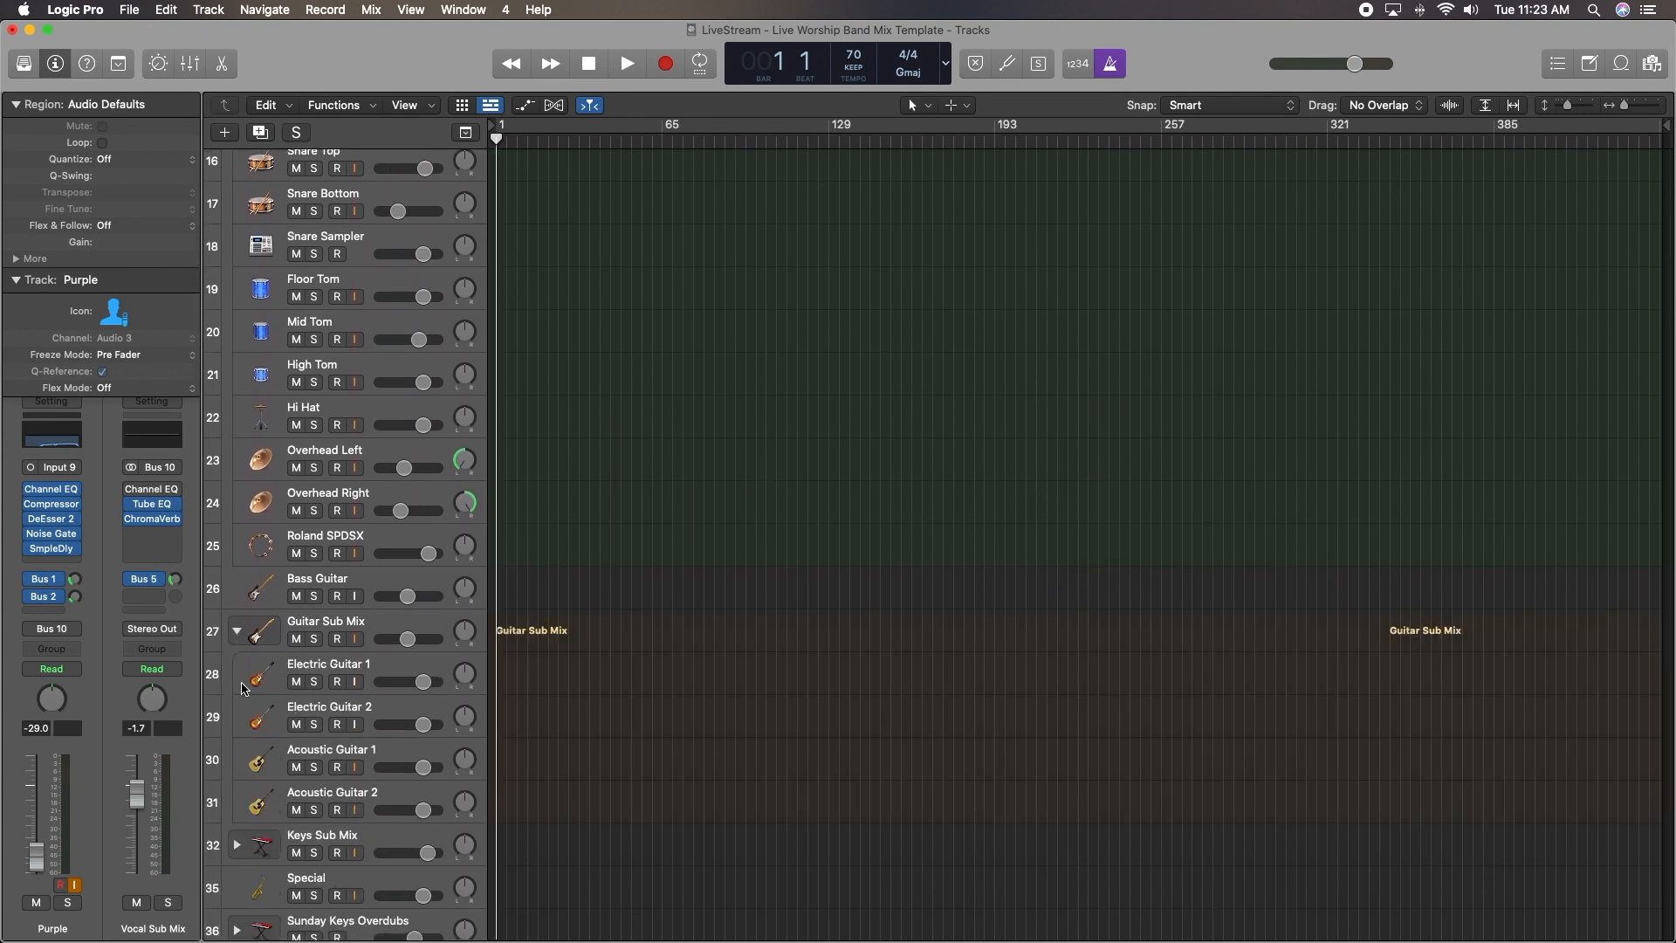
{"action": "scroll", "coordinate": [243, 688], "scroll_direction": "down", "scroll_amount": 6}
{"action": "left_click", "coordinate": [239, 577]}
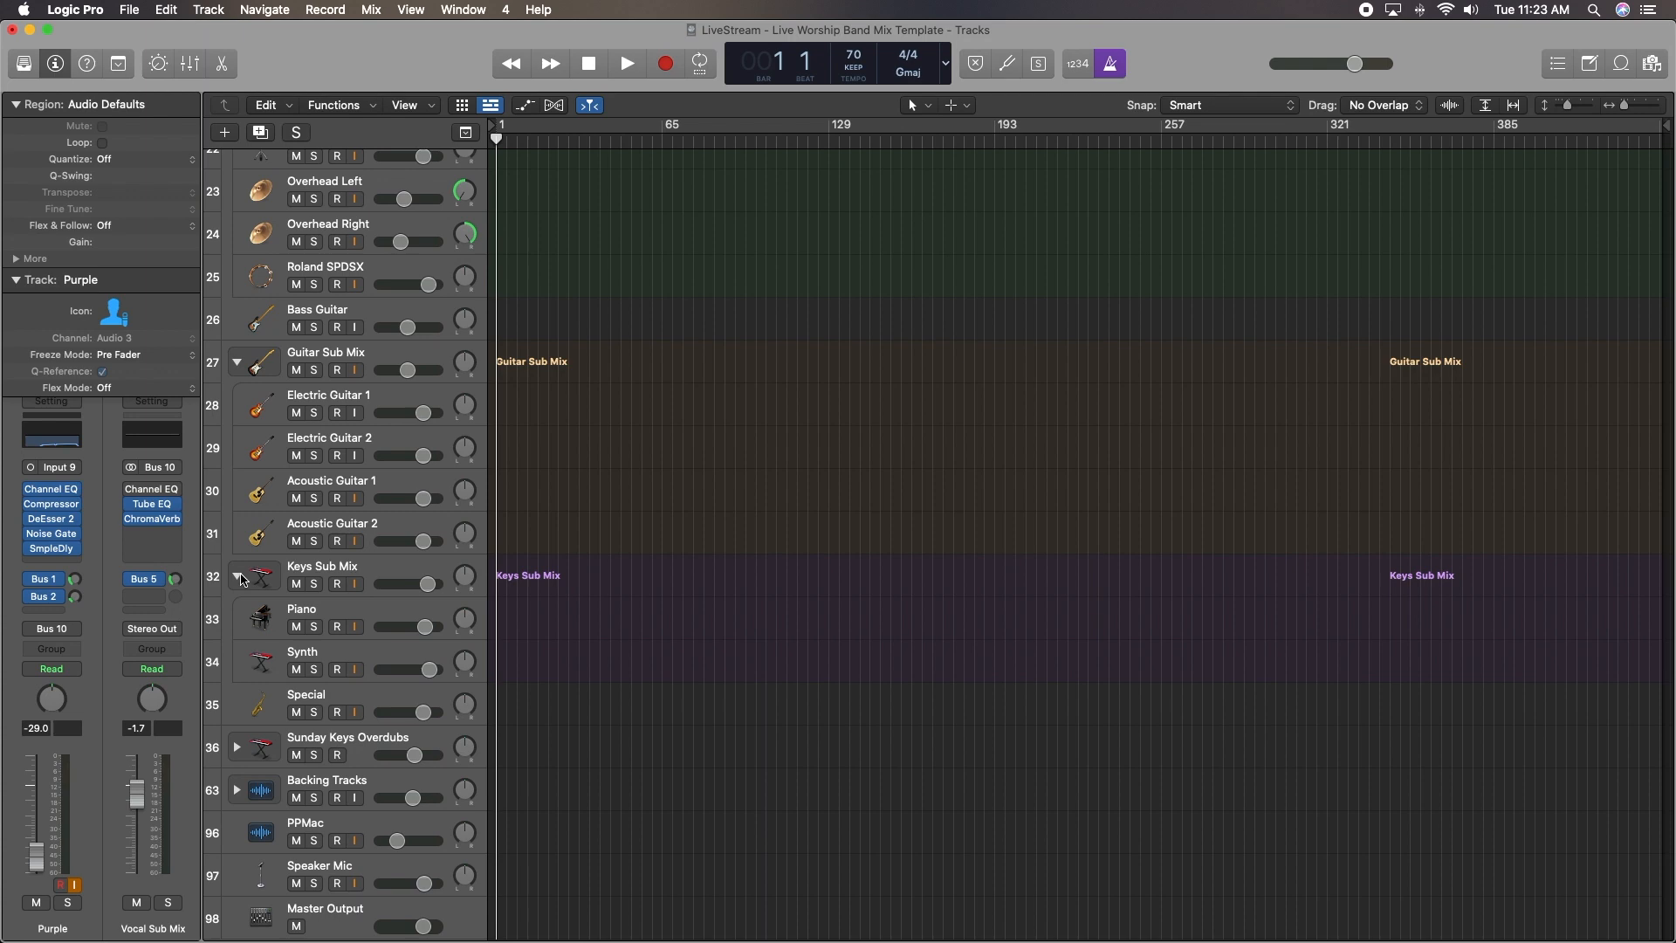
- Expand the Backing Tracks stack, look through its stem tracks, and return to the top of the track list
{"action": "scroll", "coordinate": [243, 579], "scroll_direction": "down", "scroll_amount": 2}
{"action": "left_click", "coordinate": [237, 704]}
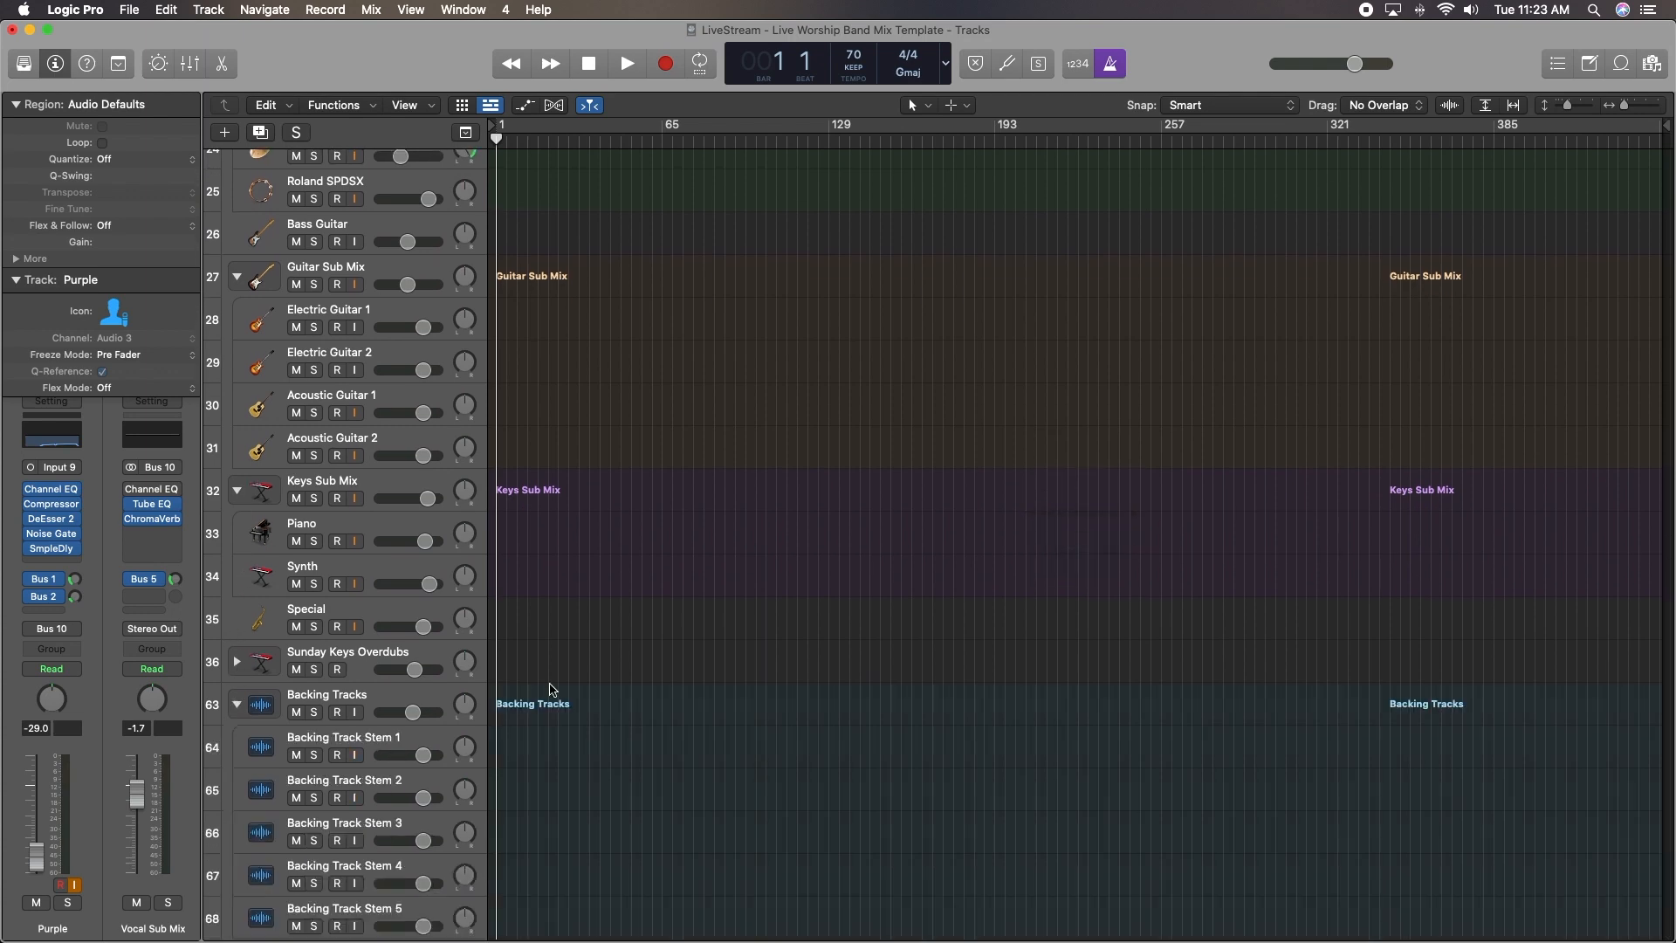
{"action": "scroll", "coordinate": [621, 678], "scroll_direction": "down", "scroll_amount": 20}
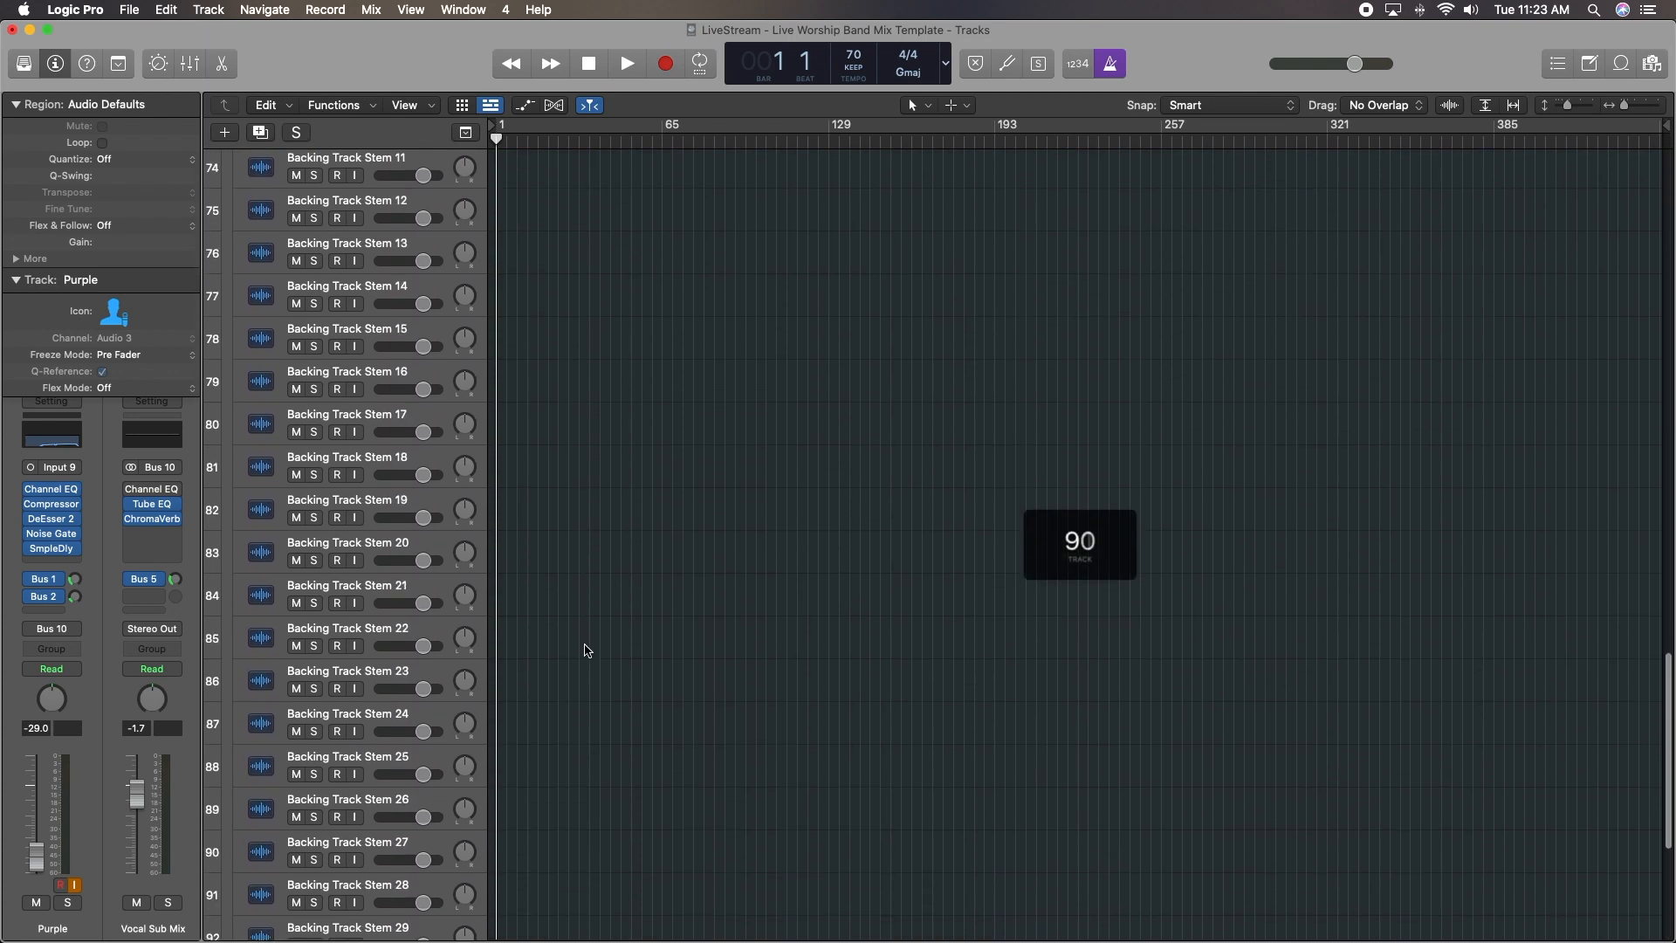
{"action": "scroll", "coordinate": [585, 651], "scroll_direction": "down", "scroll_amount": 5}
{"action": "scroll", "coordinate": [585, 651], "scroll_direction": "up", "scroll_amount": 15}
{"action": "scroll", "coordinate": [585, 650], "scroll_direction": "up", "scroll_amount": 20}
{"action": "scroll", "coordinate": [585, 650], "scroll_direction": "up", "scroll_amount": 20}
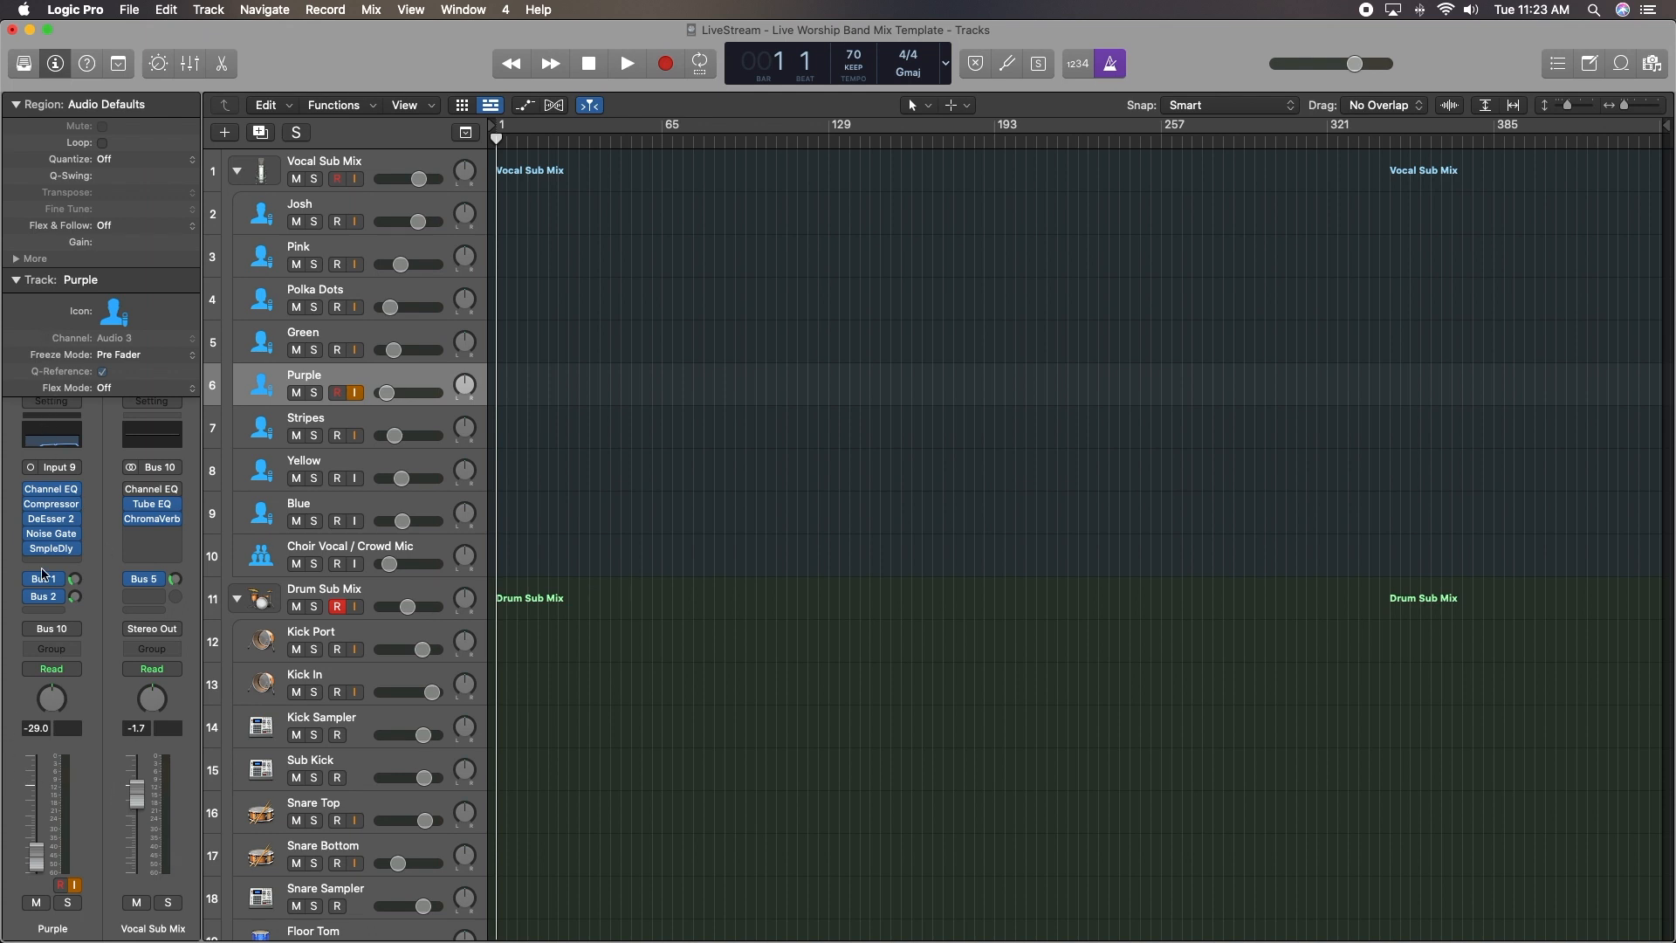
- Open the Purple track's Channel EQ, raise its overall gain to -0.4 dB, and close the plug-in window
{"action": "left_click", "coordinate": [54, 439]}
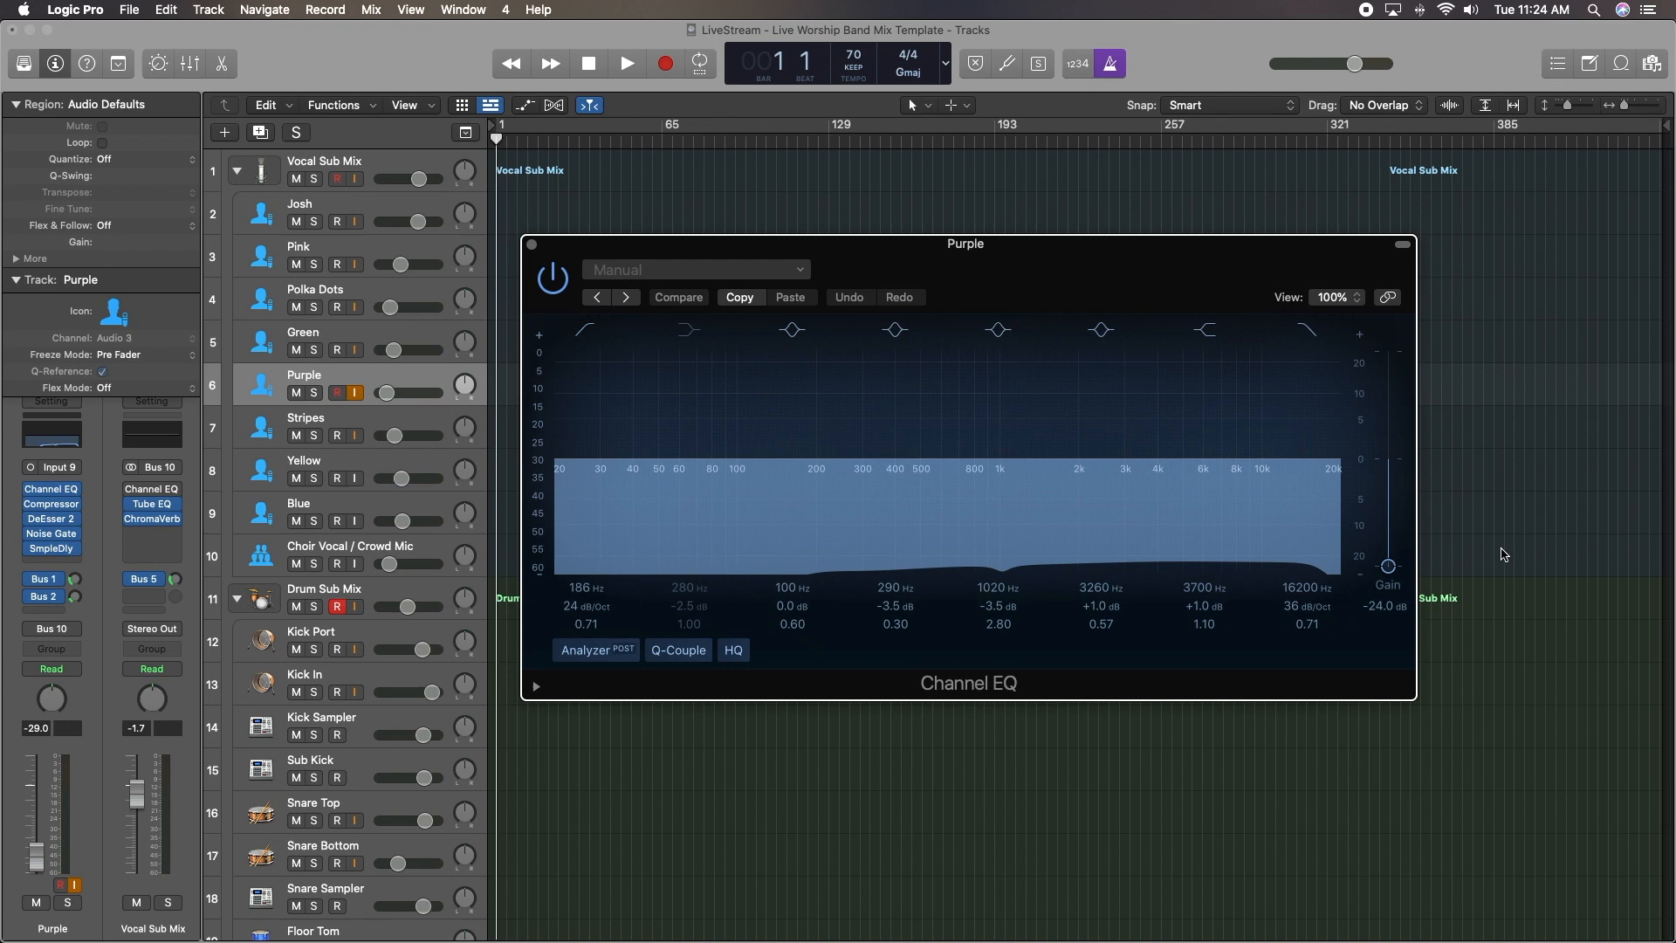
{"action": "left_click_drag", "start_coordinate": [1391, 570], "coordinate": [1392, 468]}
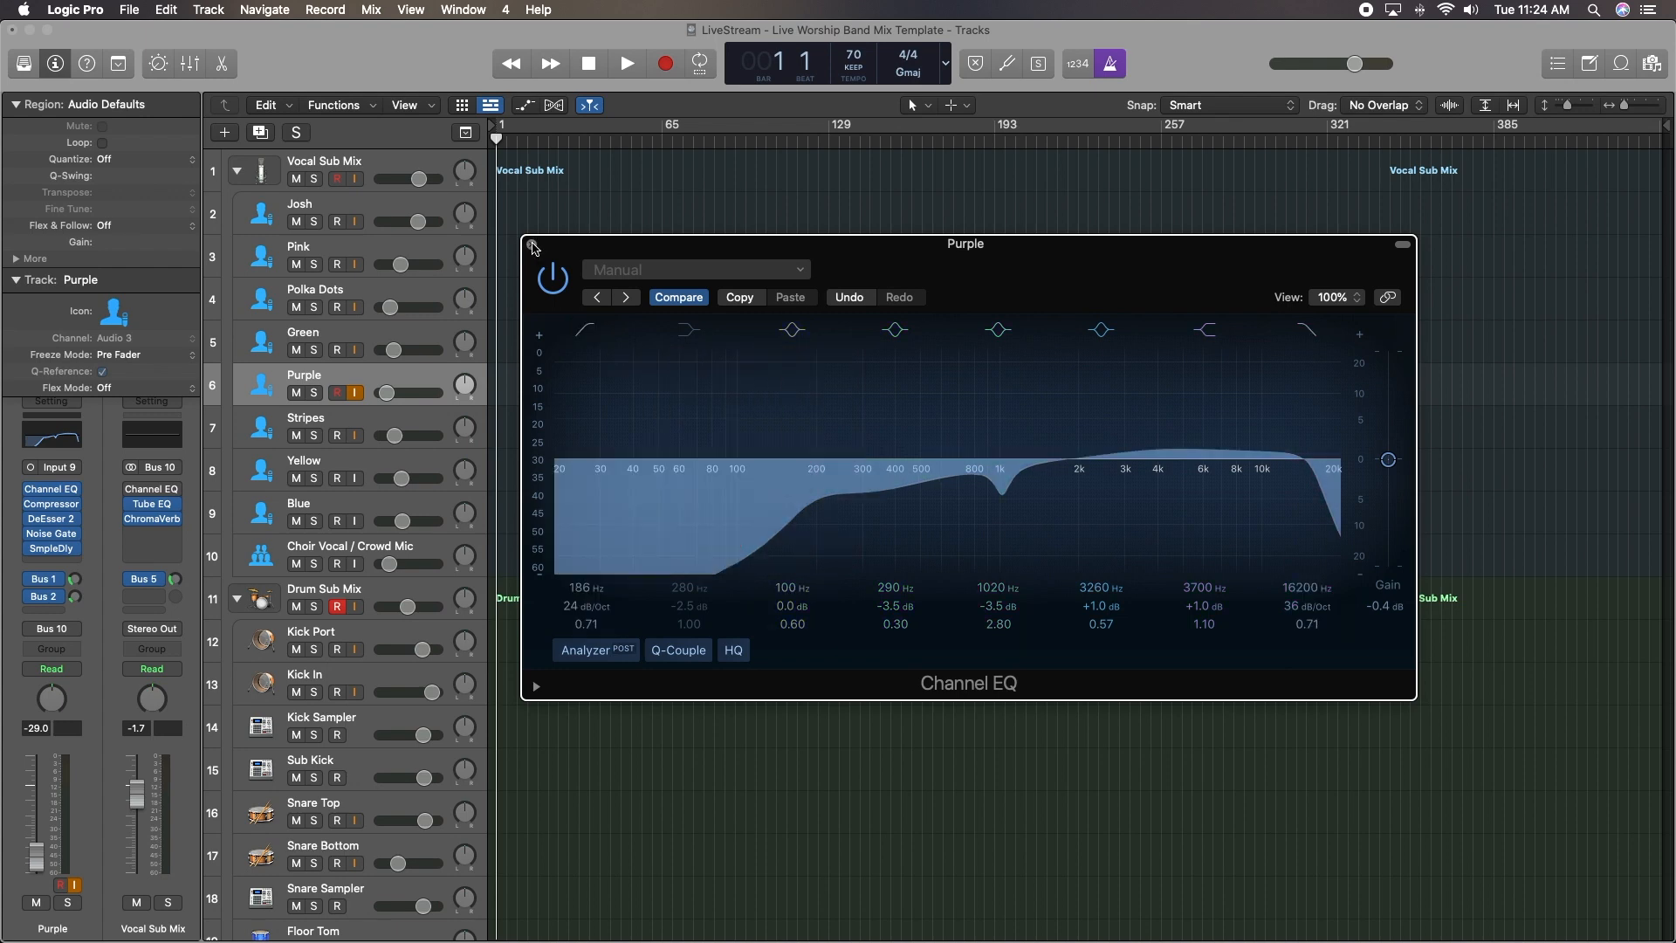
{"action": "left_click", "coordinate": [533, 246]}
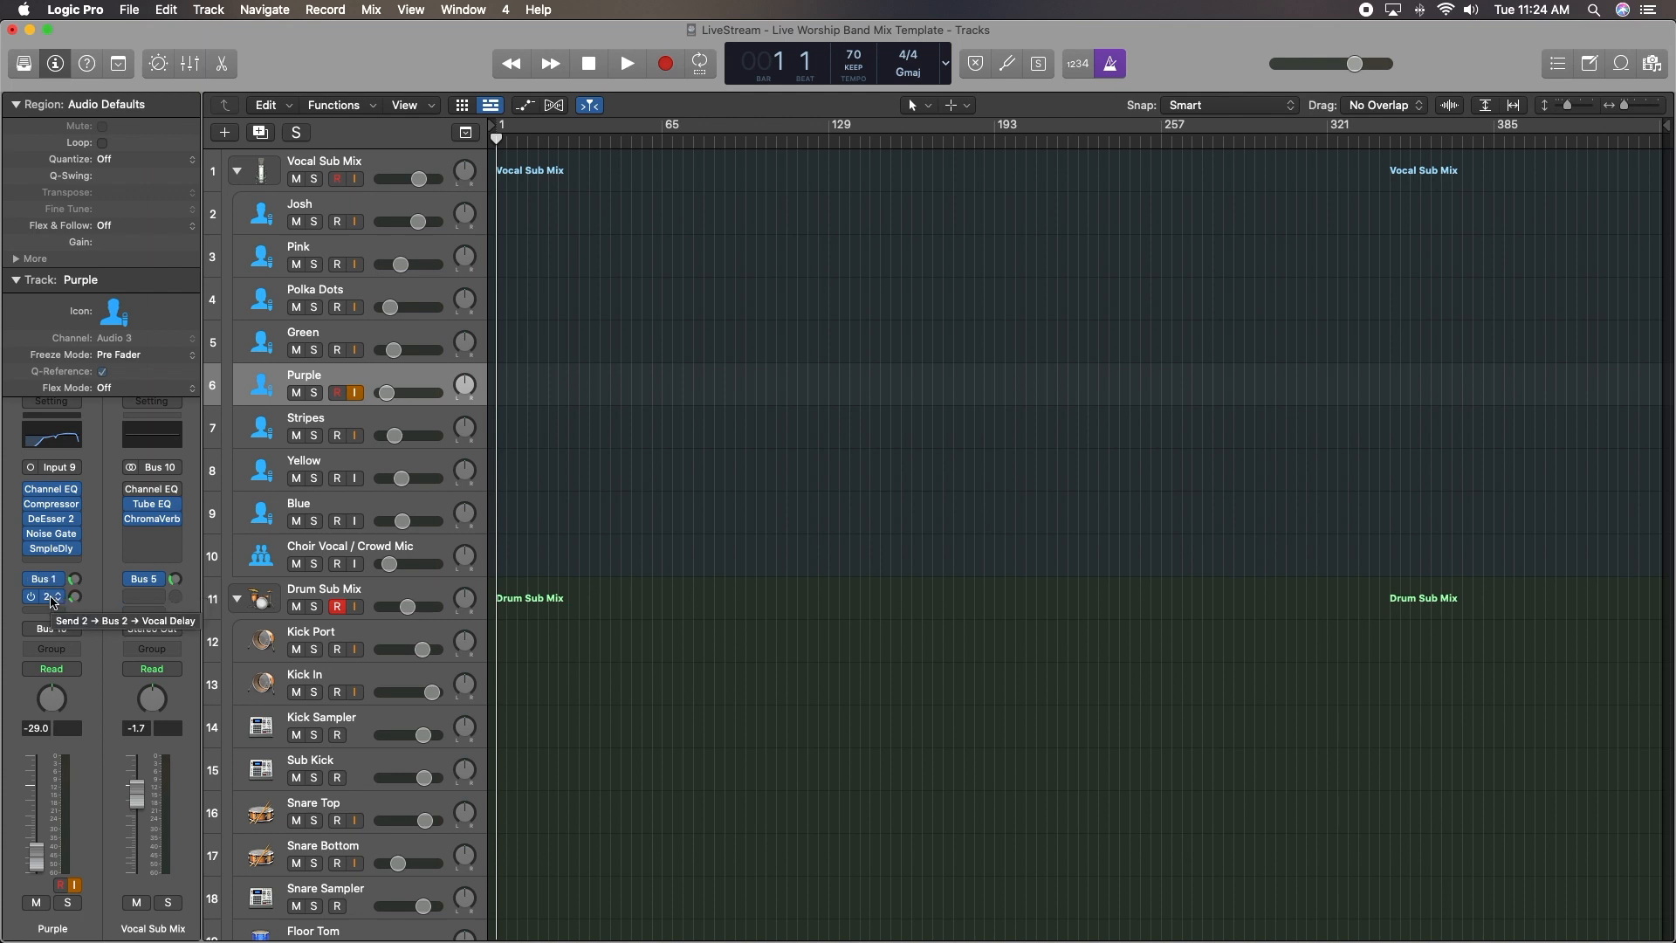
- Bring up the Vocal Reverb and Vocal Delay channel strips through Purple's Bus 1 and Bus 2 sends, ending on Vocal Reverb
{"action": "left_click", "coordinate": [76, 580]}
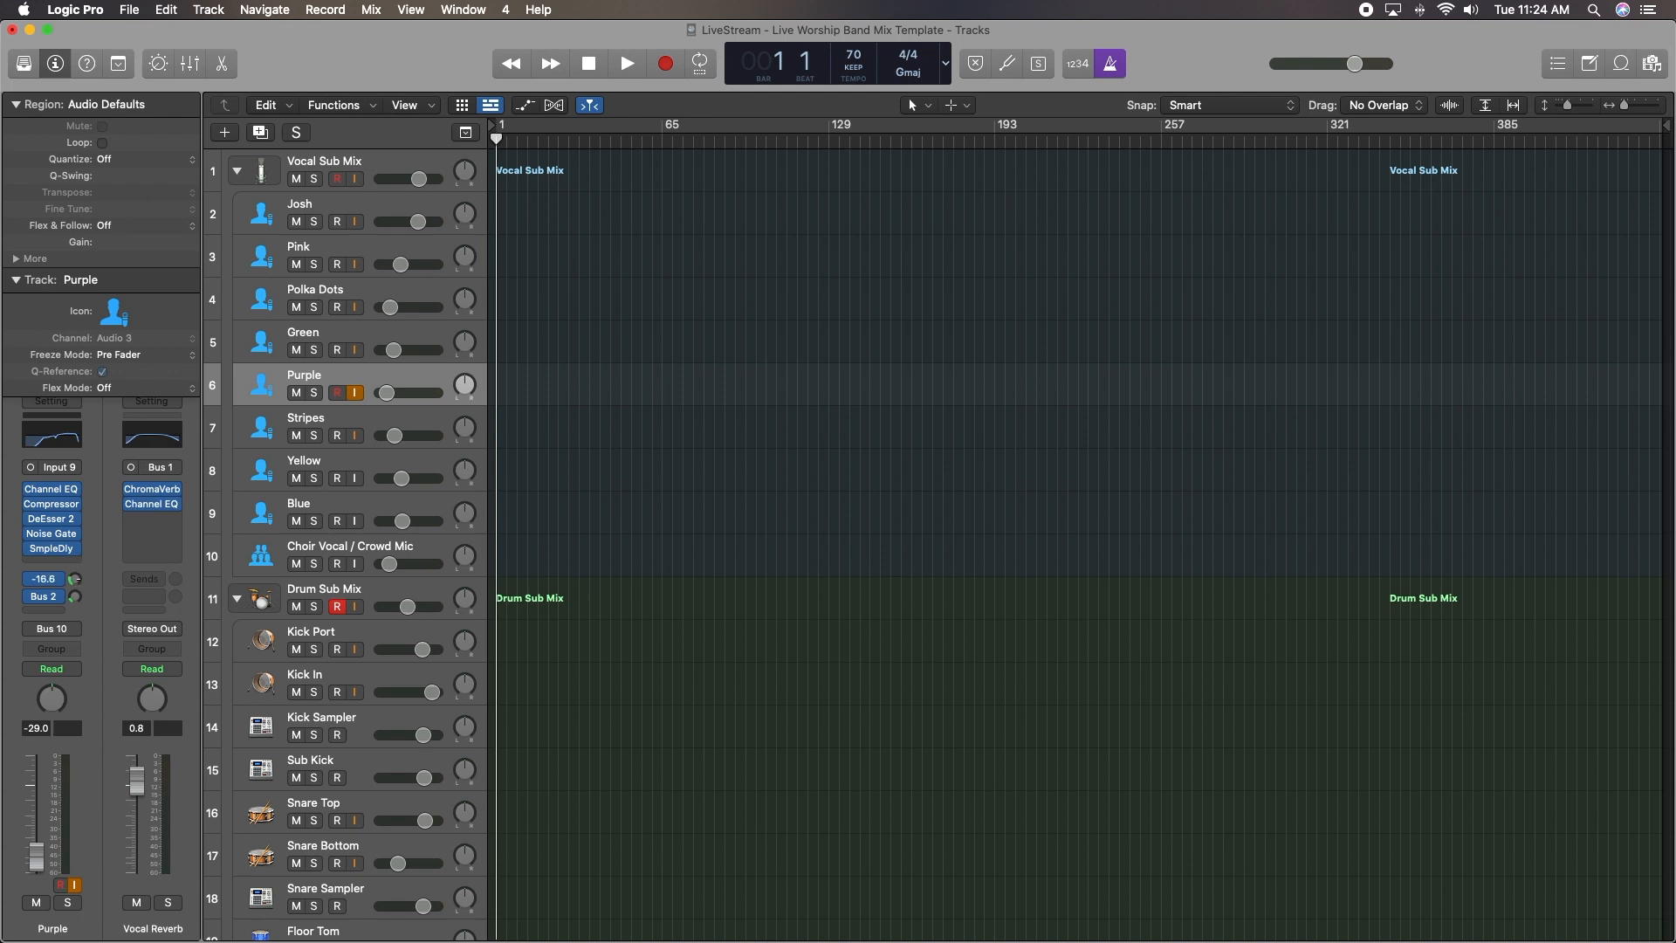
{"action": "left_click", "coordinate": [75, 597]}
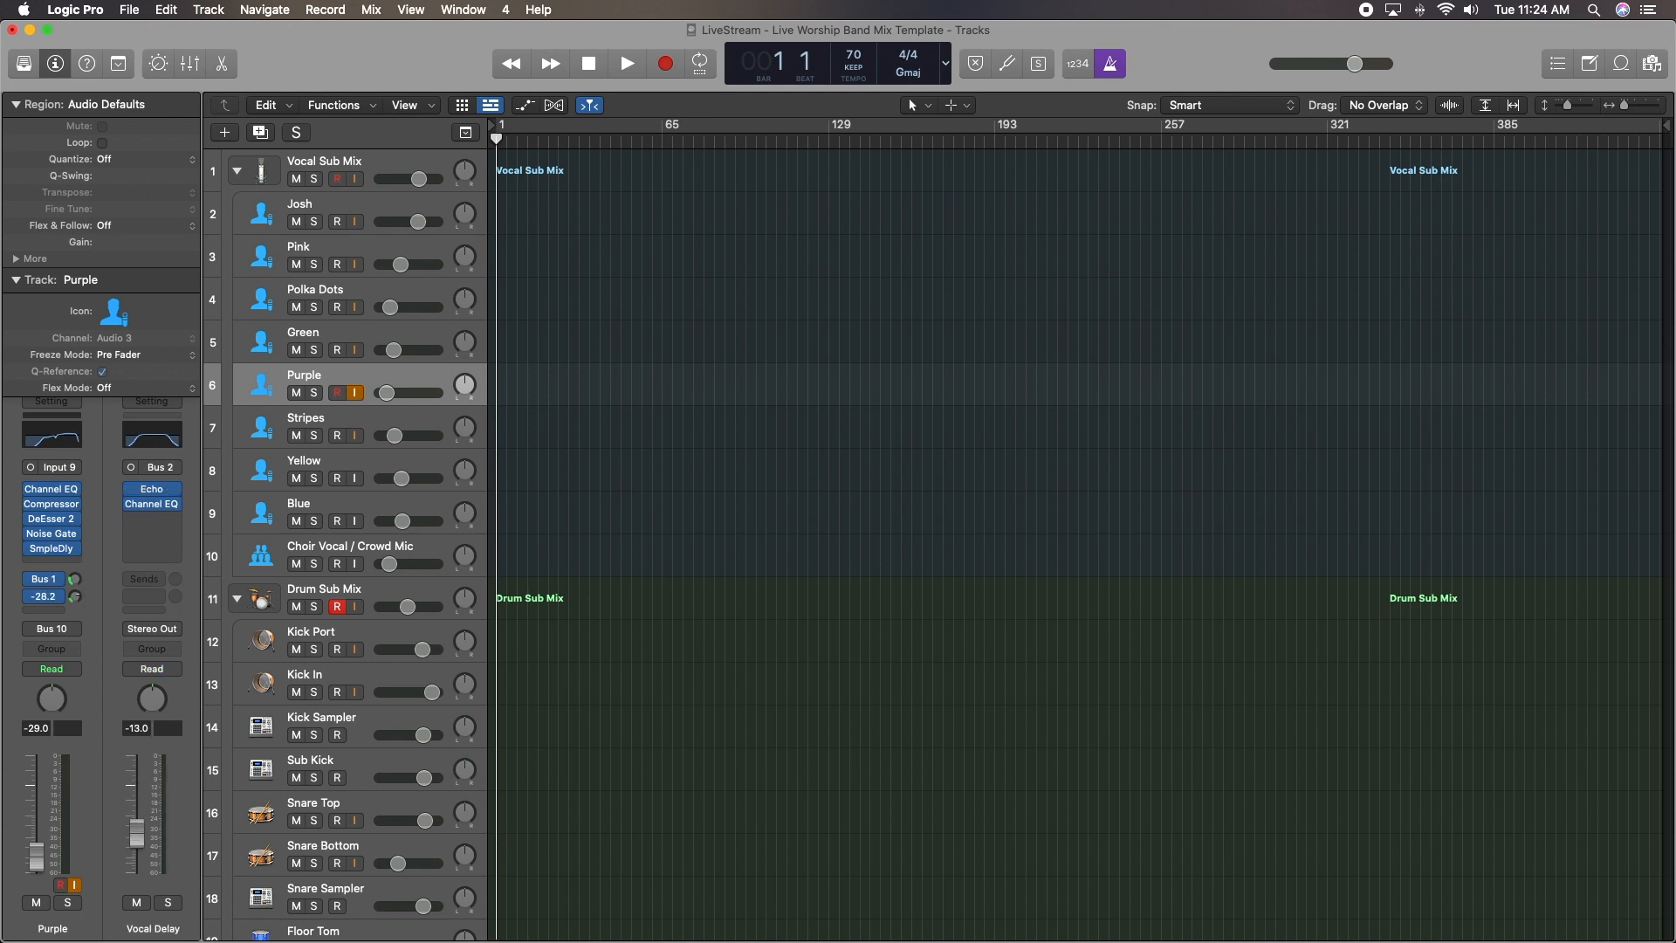
{"action": "left_click", "coordinate": [76, 580]}
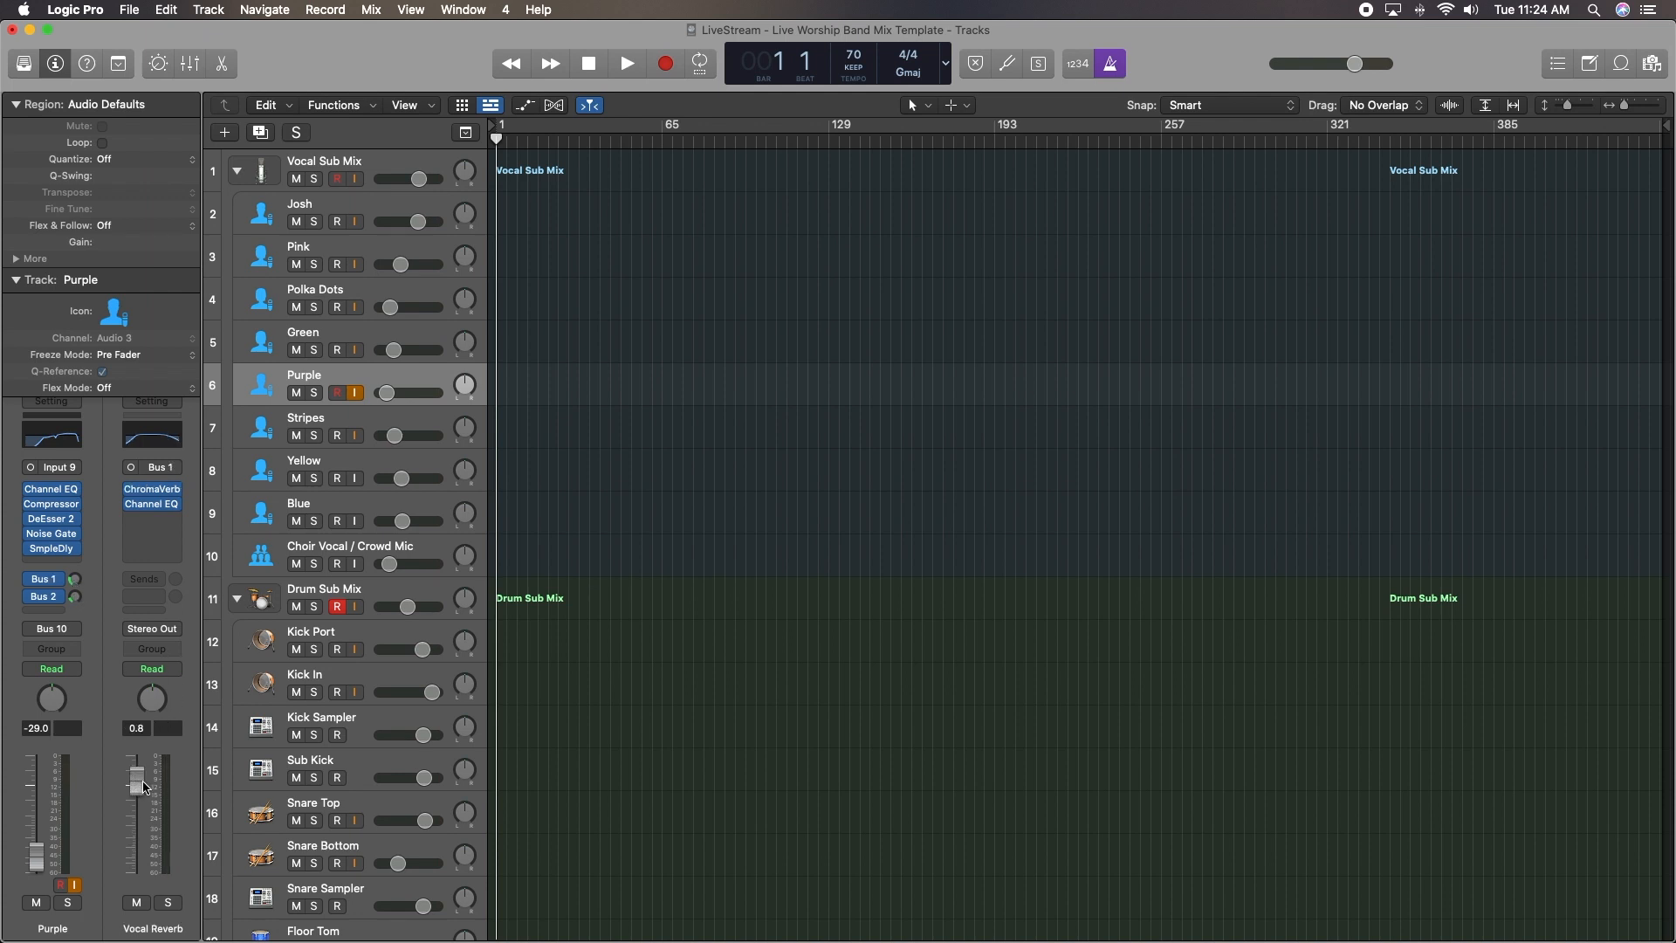
{"action": "left_click_drag", "start_coordinate": [76, 580], "coordinate": [76, 585]}
- Try different levels on the Vocal Reverb channel's volume fader and leave it at -0.1 dB
{"action": "mouse_move", "coordinate": [141, 784]}
{"action": "left_mouse_down"}
{"action": "mouse_move", "coordinate": [138, 801]}
{"action": "mouse_move", "coordinate": [137, 787]}
{"action": "left_mouse_up"}
{"action": "left_click_drag", "start_coordinate": [144, 797], "coordinate": [144, 781]}
{"action": "left_click_drag", "start_coordinate": [139, 770], "coordinate": [140, 794]}
- Hide and reshow the inspector, and open the Smart Controls with the Master channel's controls displayed
{"action": "left_click", "coordinate": [57, 70]}
{"action": "left_click", "coordinate": [57, 71]}
{"action": "left_click", "coordinate": [158, 68]}
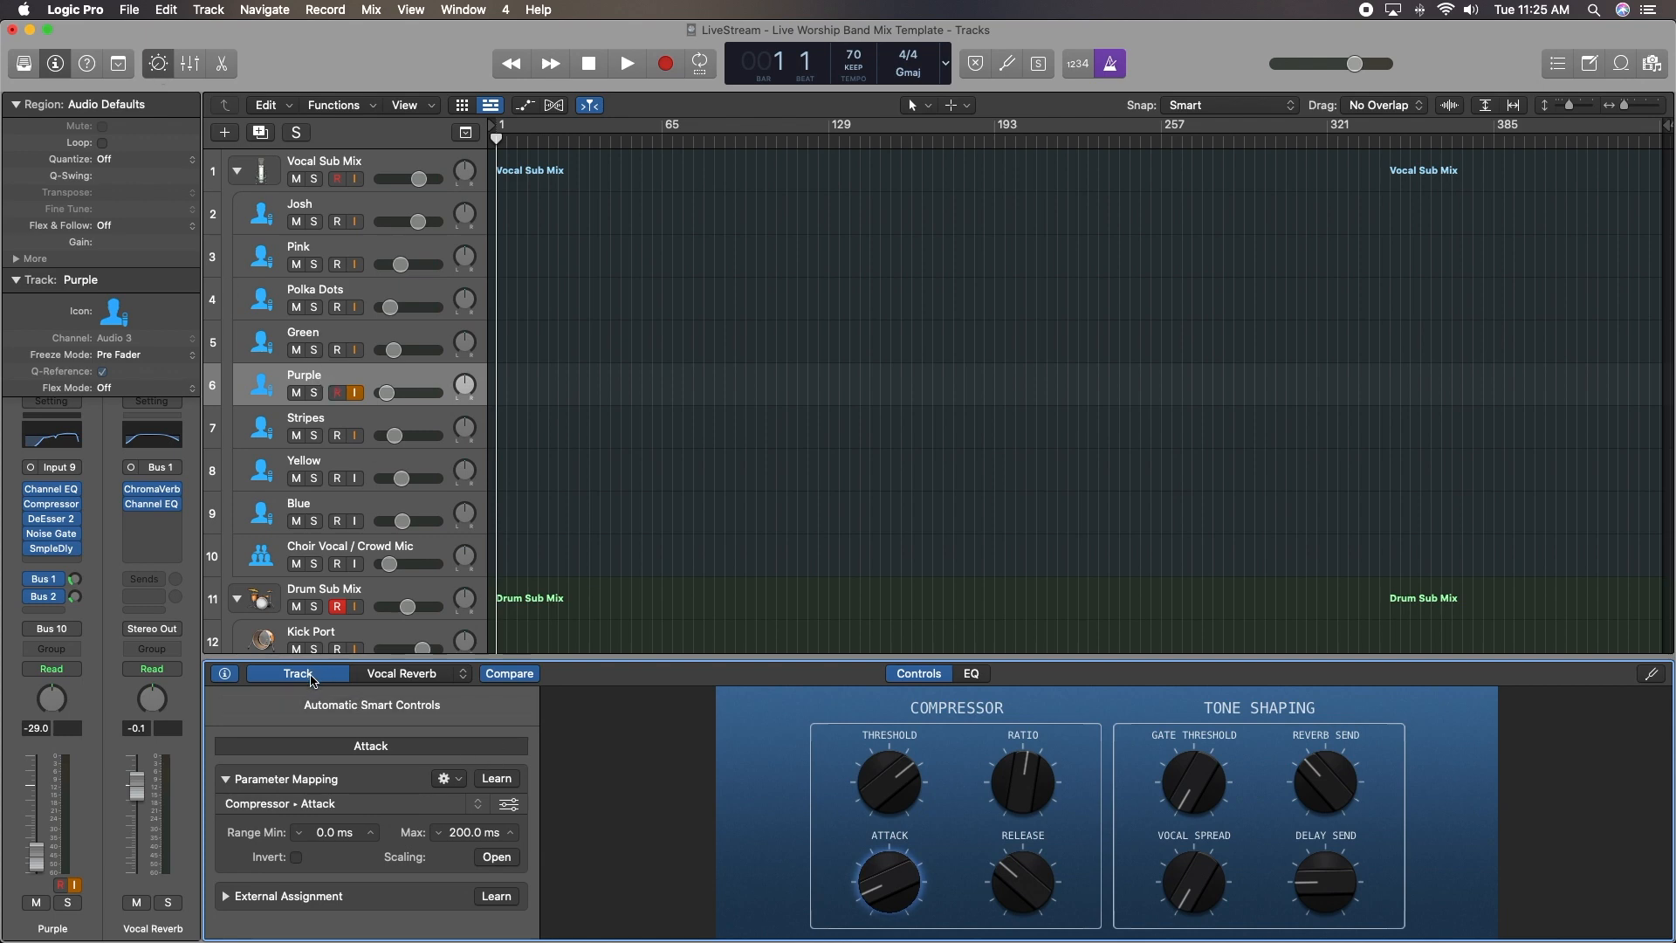
{"action": "left_click", "coordinate": [462, 678]}
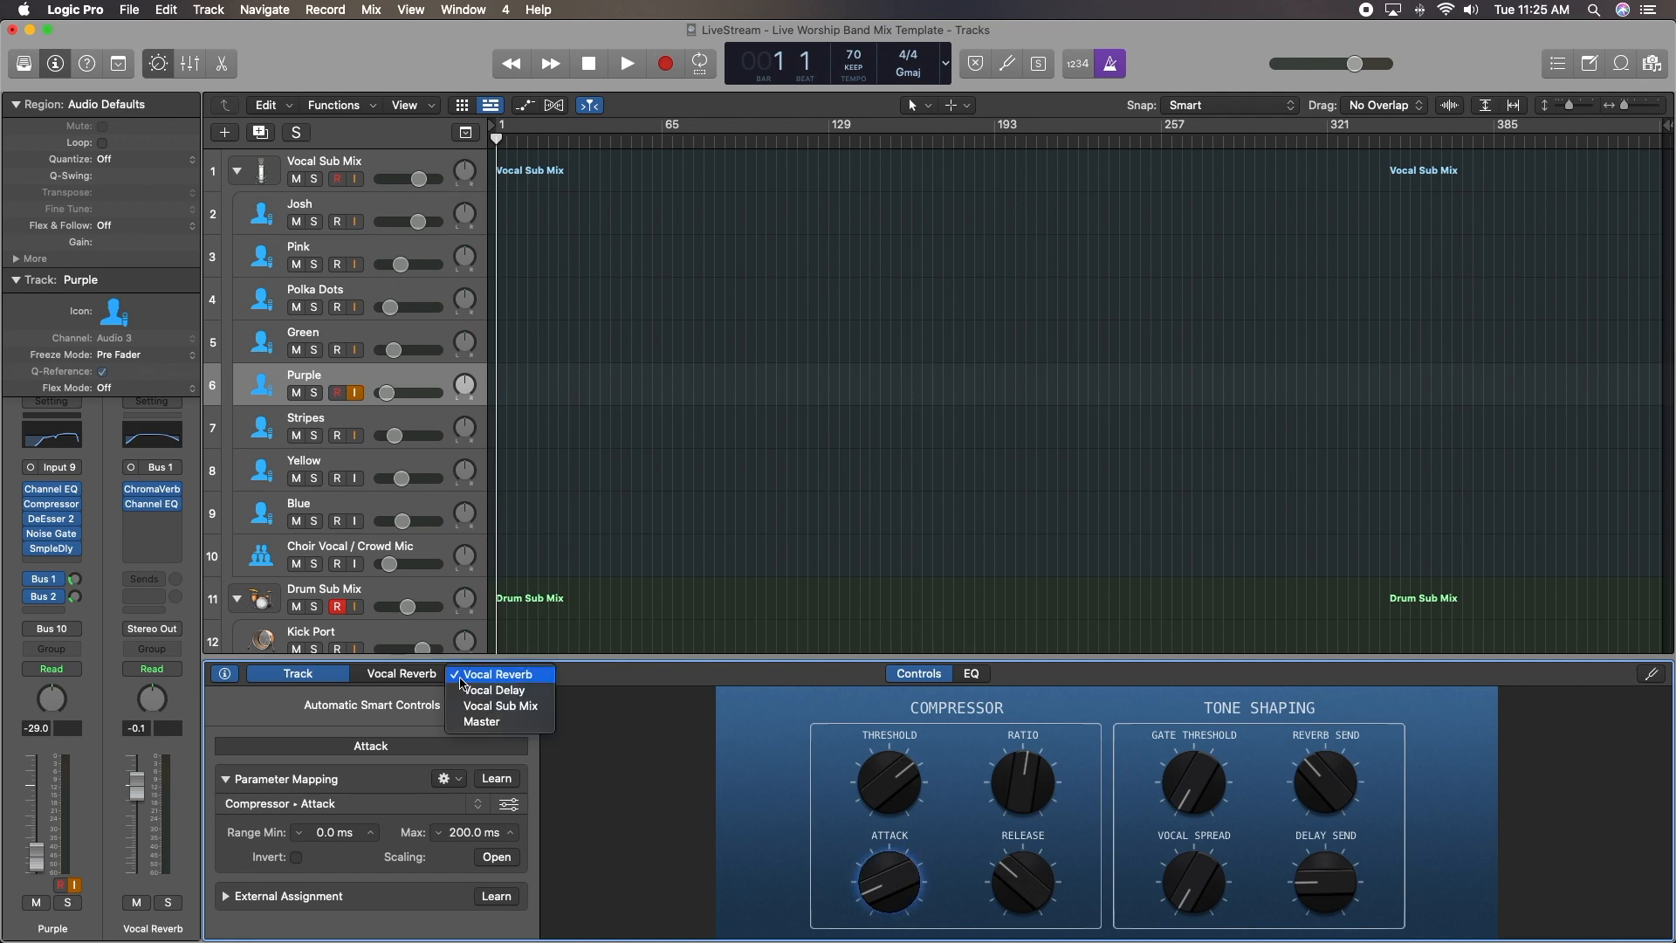
{"action": "left_click", "coordinate": [486, 727]}
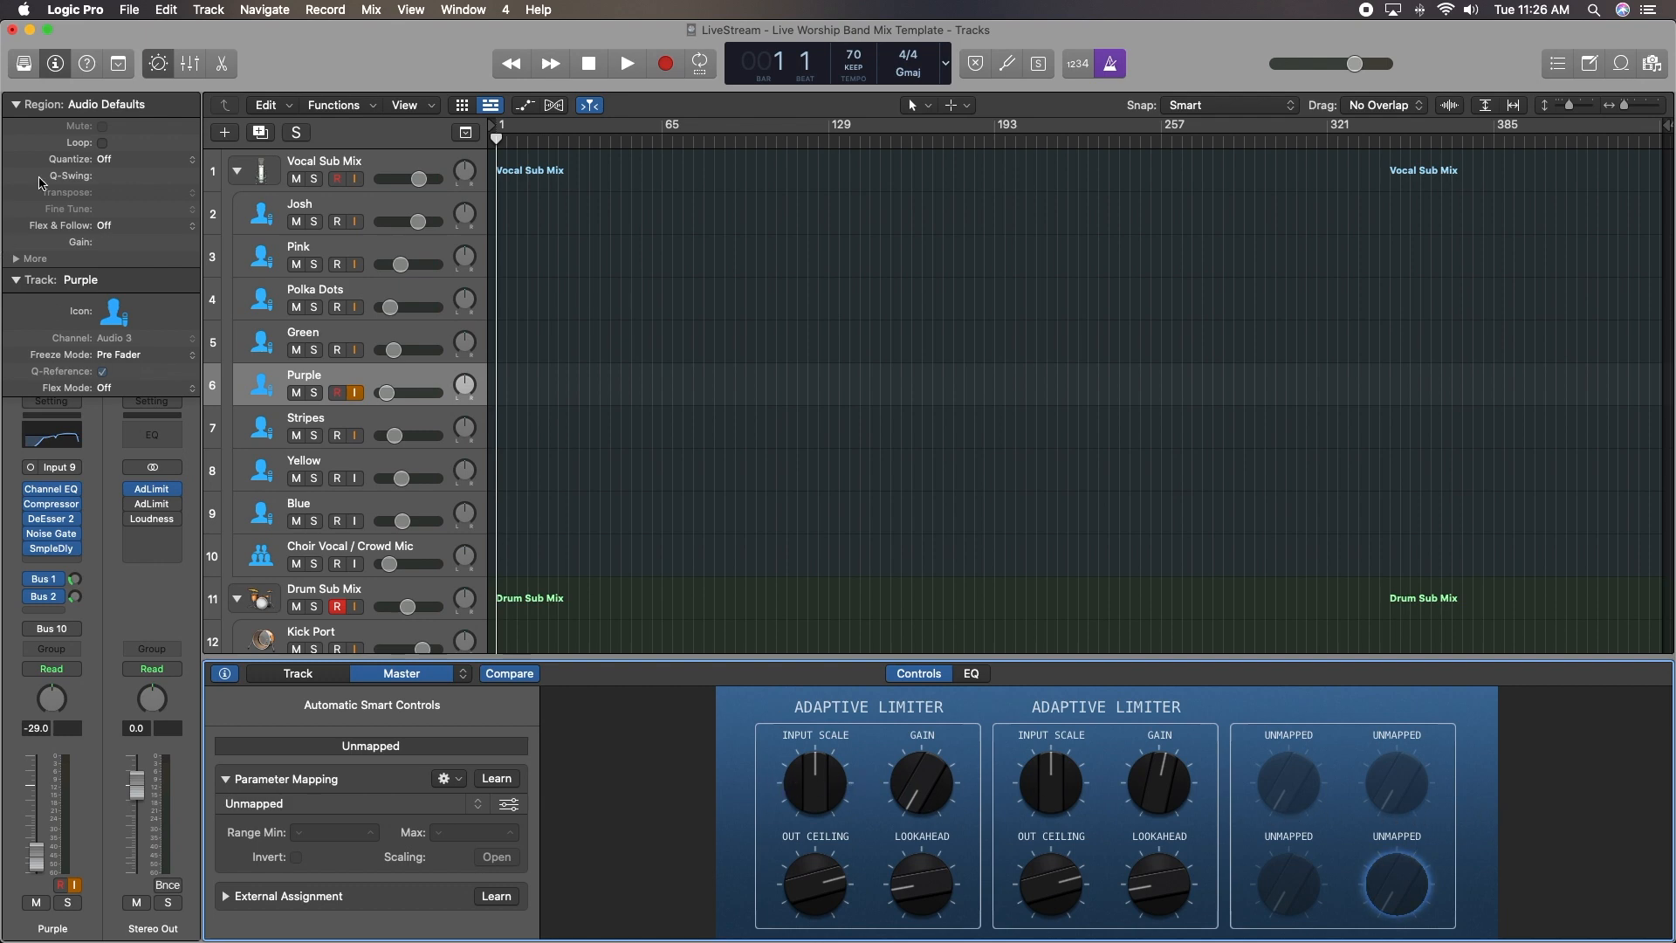
- Open the mixer and look through its channel strips from the vocals to the backing track stems and back
{"action": "left_click", "coordinate": [189, 64]}
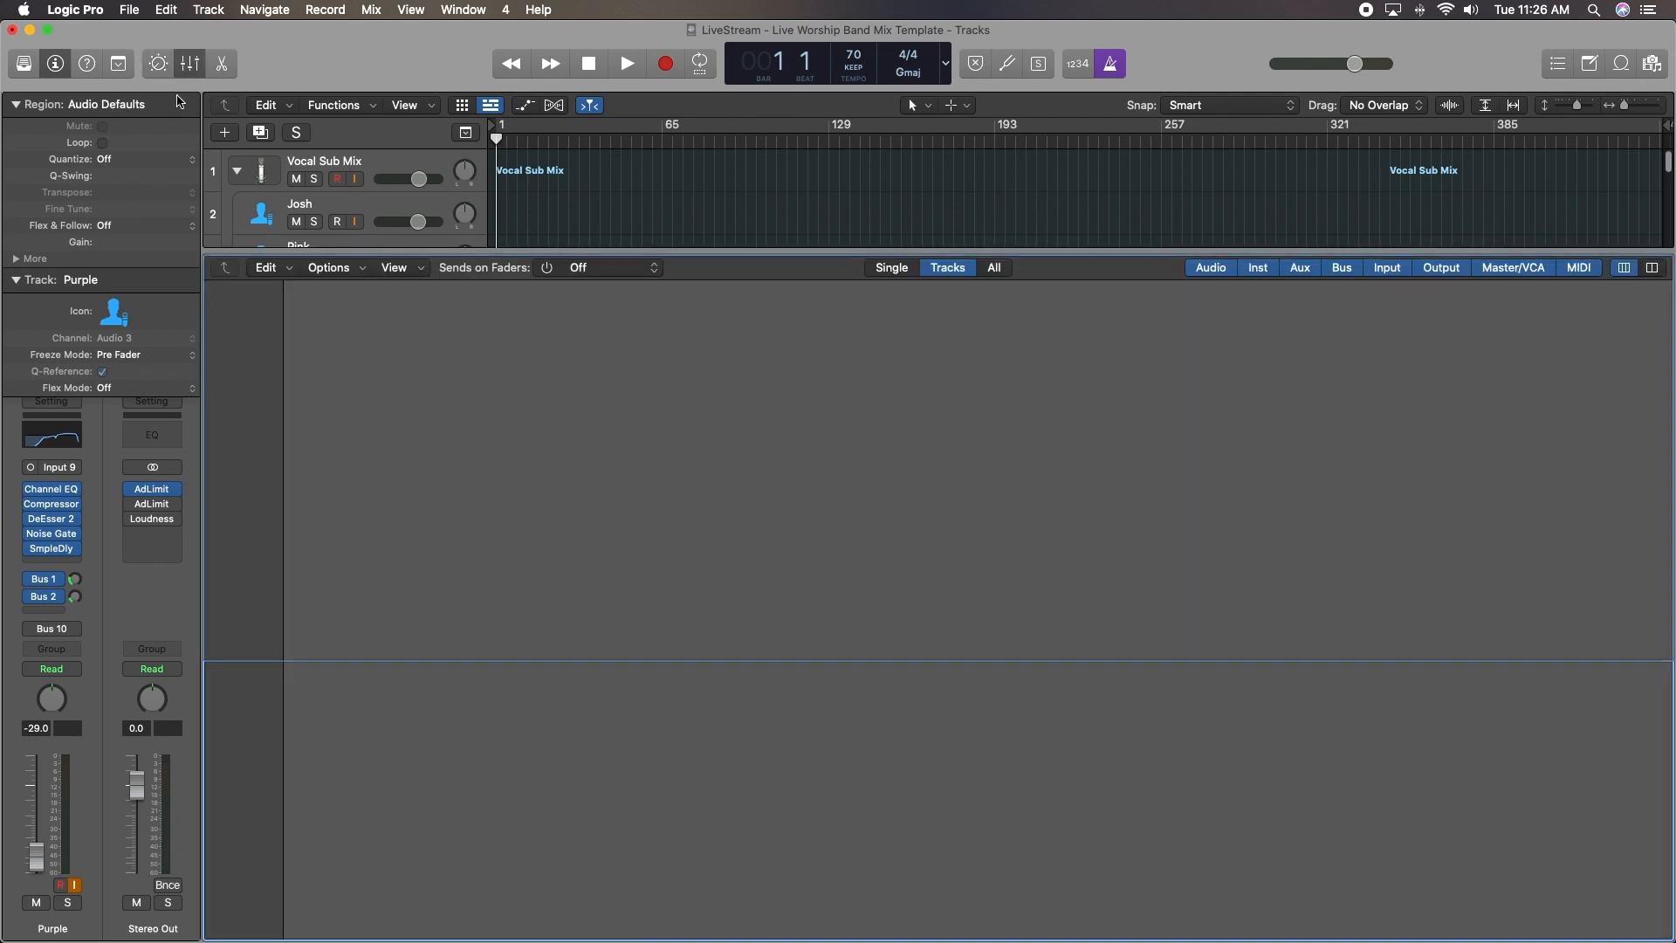
{"action": "scroll", "coordinate": [633, 682], "scroll_direction": "right", "scroll_amount": 2}
{"action": "scroll", "coordinate": [633, 682], "scroll_direction": "left", "scroll_amount": 2}
{"action": "scroll", "coordinate": [635, 681], "scroll_direction": "right", "scroll_amount": 1}
{"action": "scroll", "coordinate": [636, 681], "scroll_direction": "left", "scroll_amount": 1}
{"action": "scroll", "coordinate": [636, 681], "scroll_direction": "right", "scroll_amount": 1}
{"action": "scroll", "coordinate": [637, 681], "scroll_direction": "left", "scroll_amount": 1}
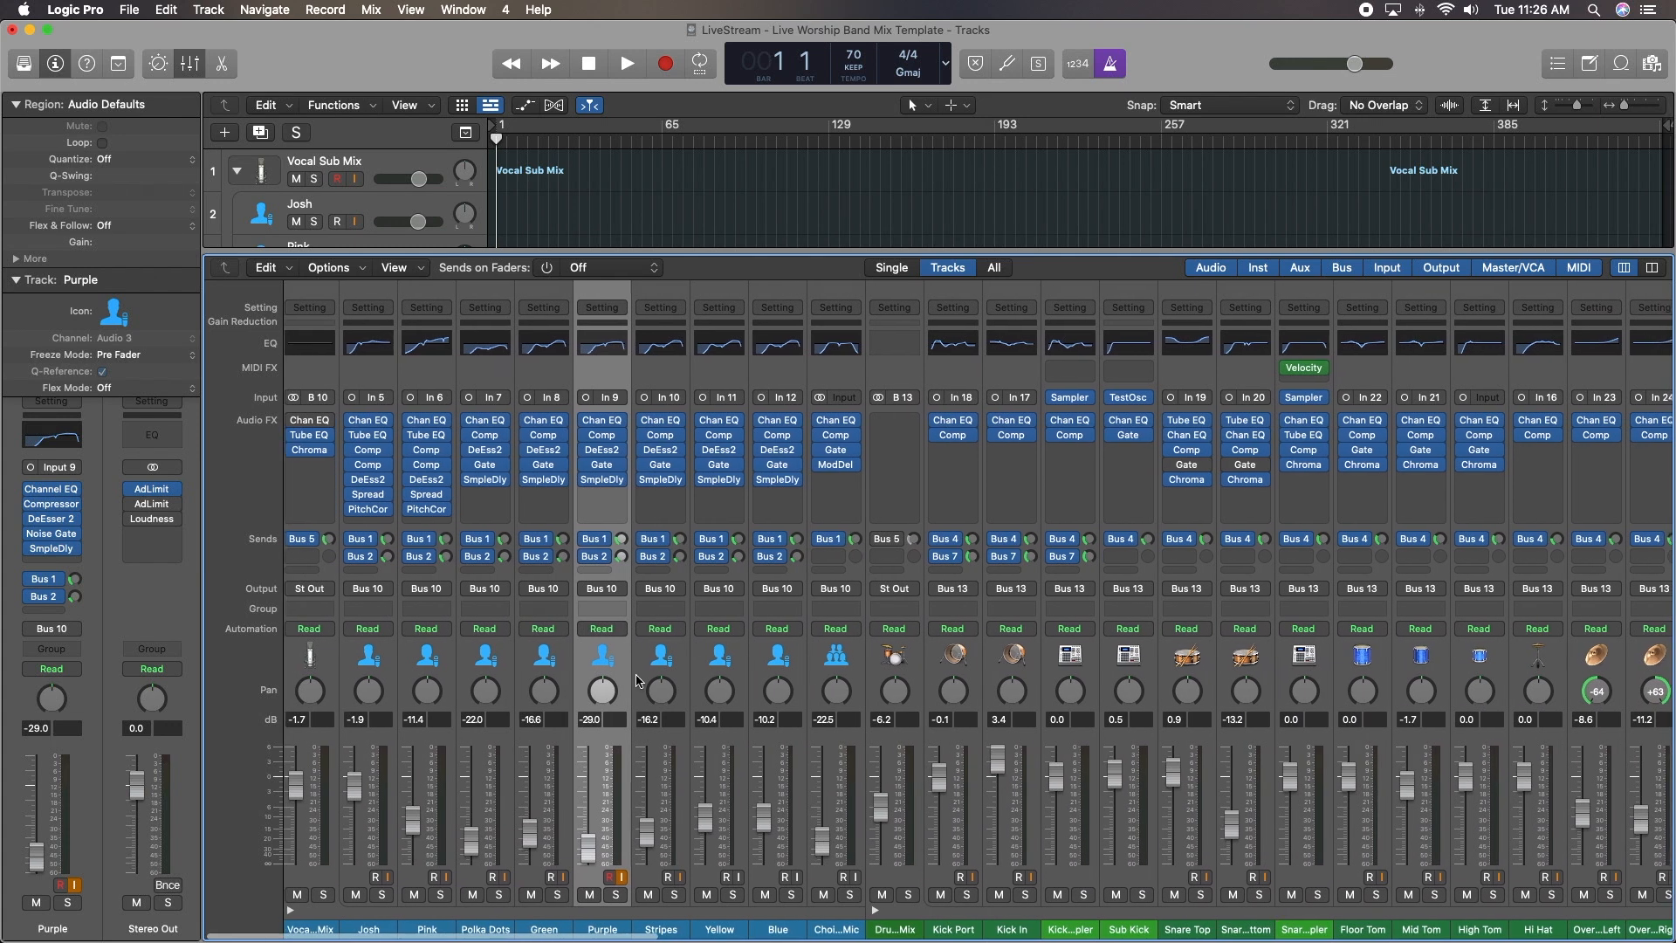
{"action": "scroll", "coordinate": [499, 668], "scroll_direction": "right", "scroll_amount": 20}
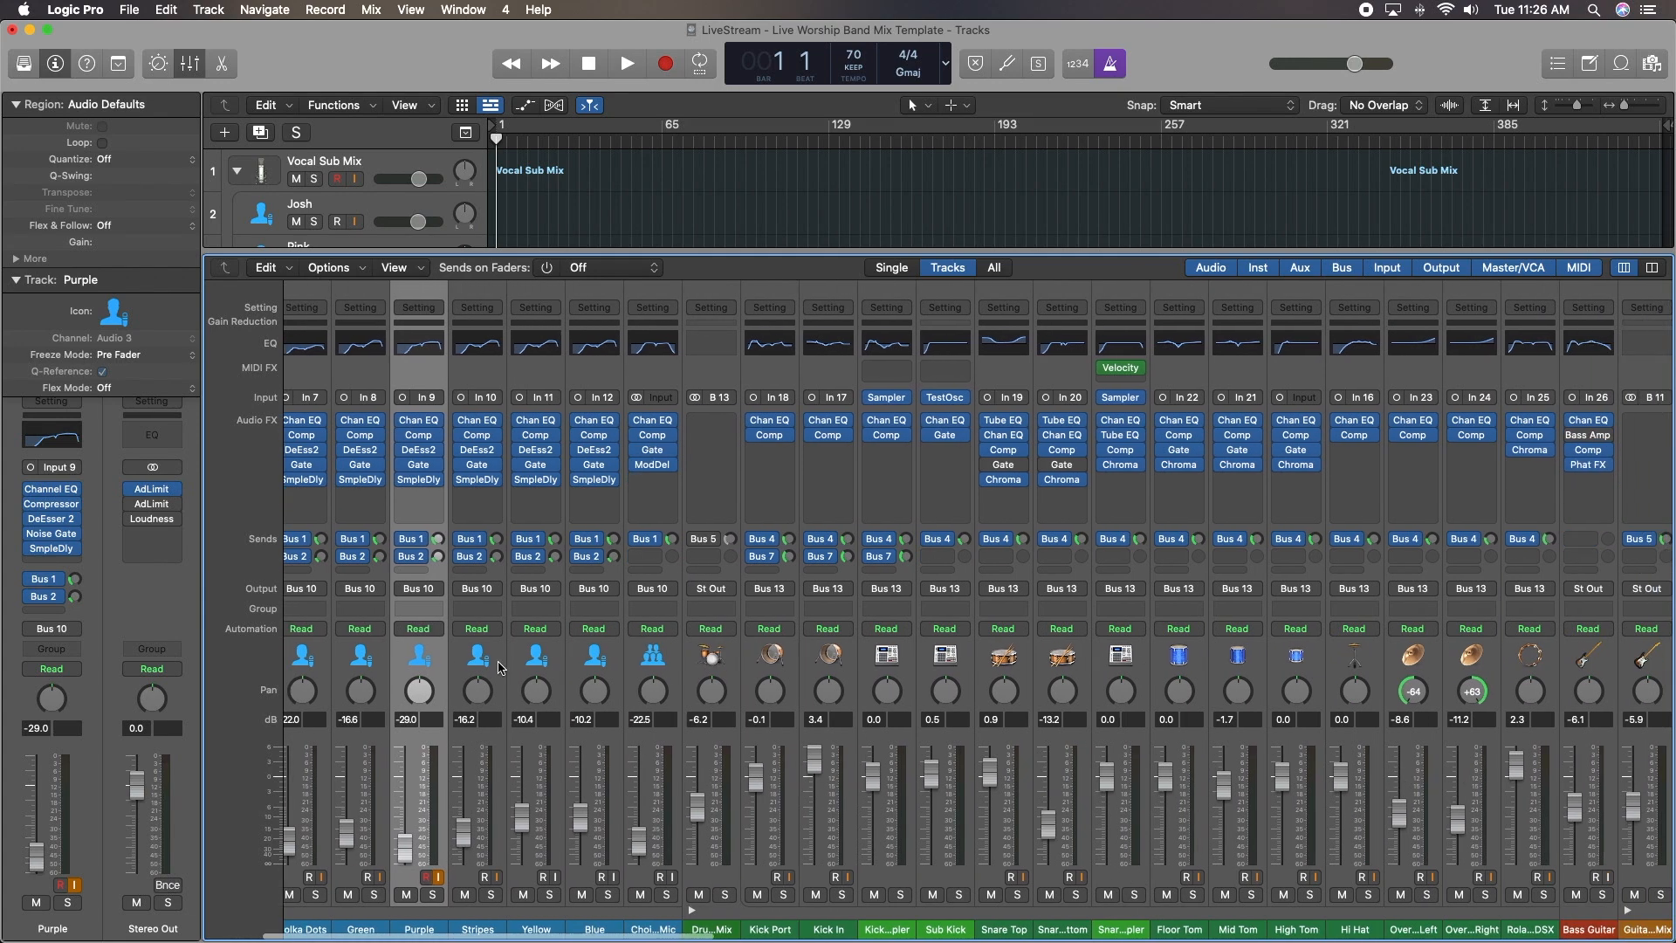
{"action": "scroll", "coordinate": [495, 665], "scroll_direction": "right", "scroll_amount": 20}
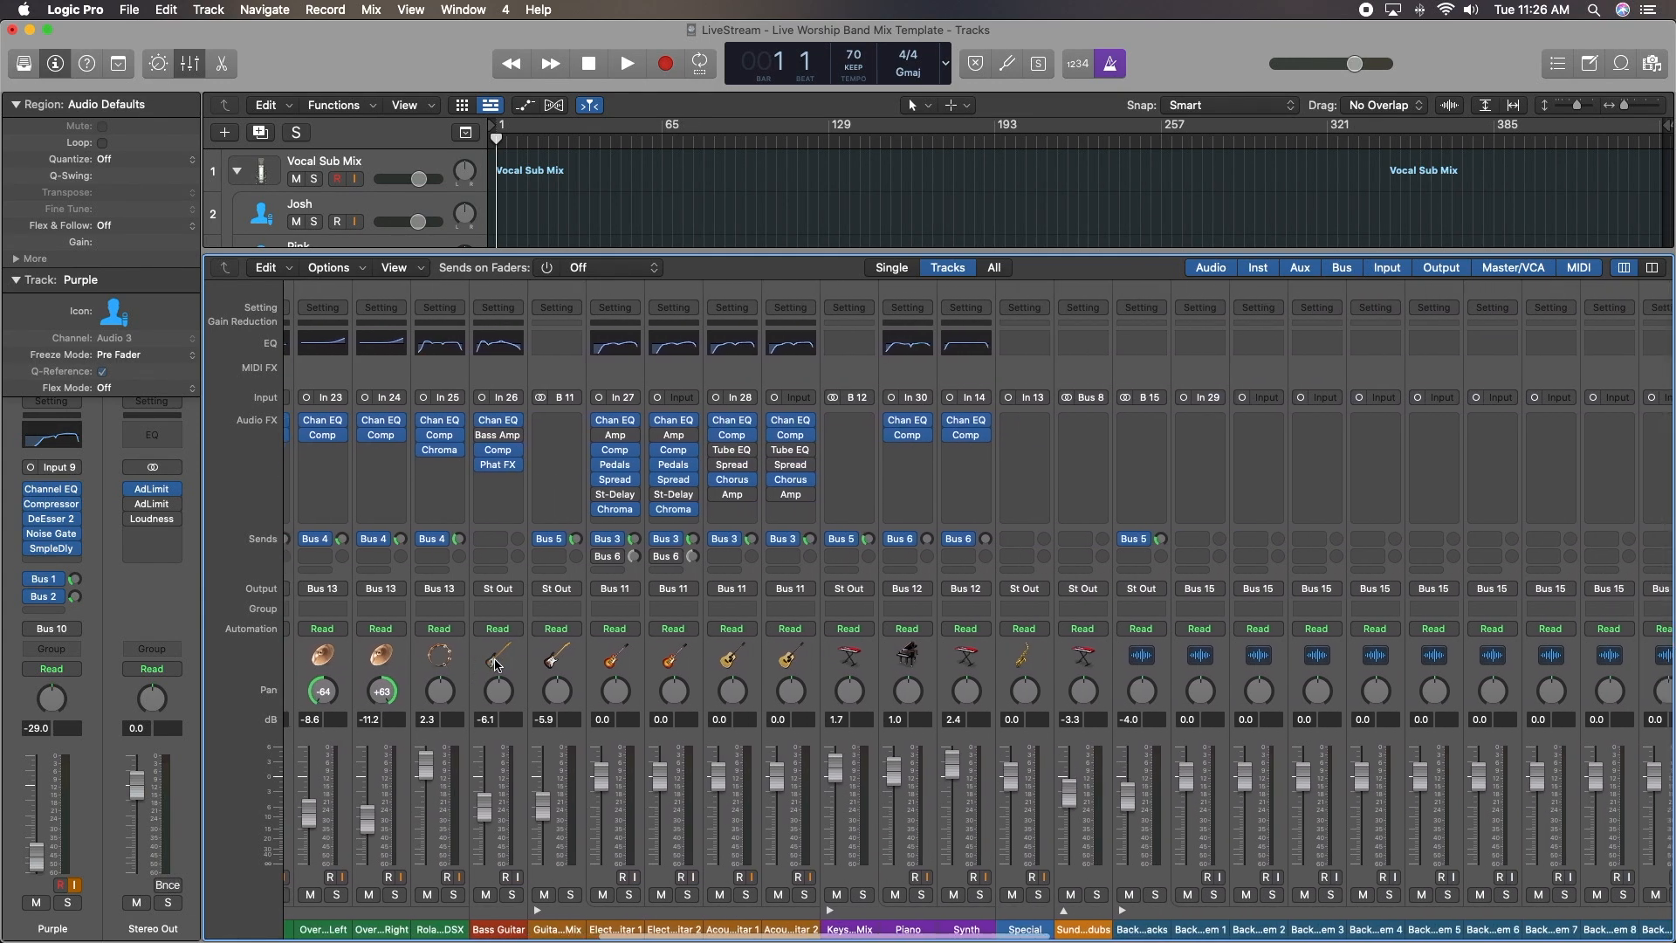
{"action": "scroll", "coordinate": [908, 610], "scroll_direction": "left", "scroll_amount": 20}
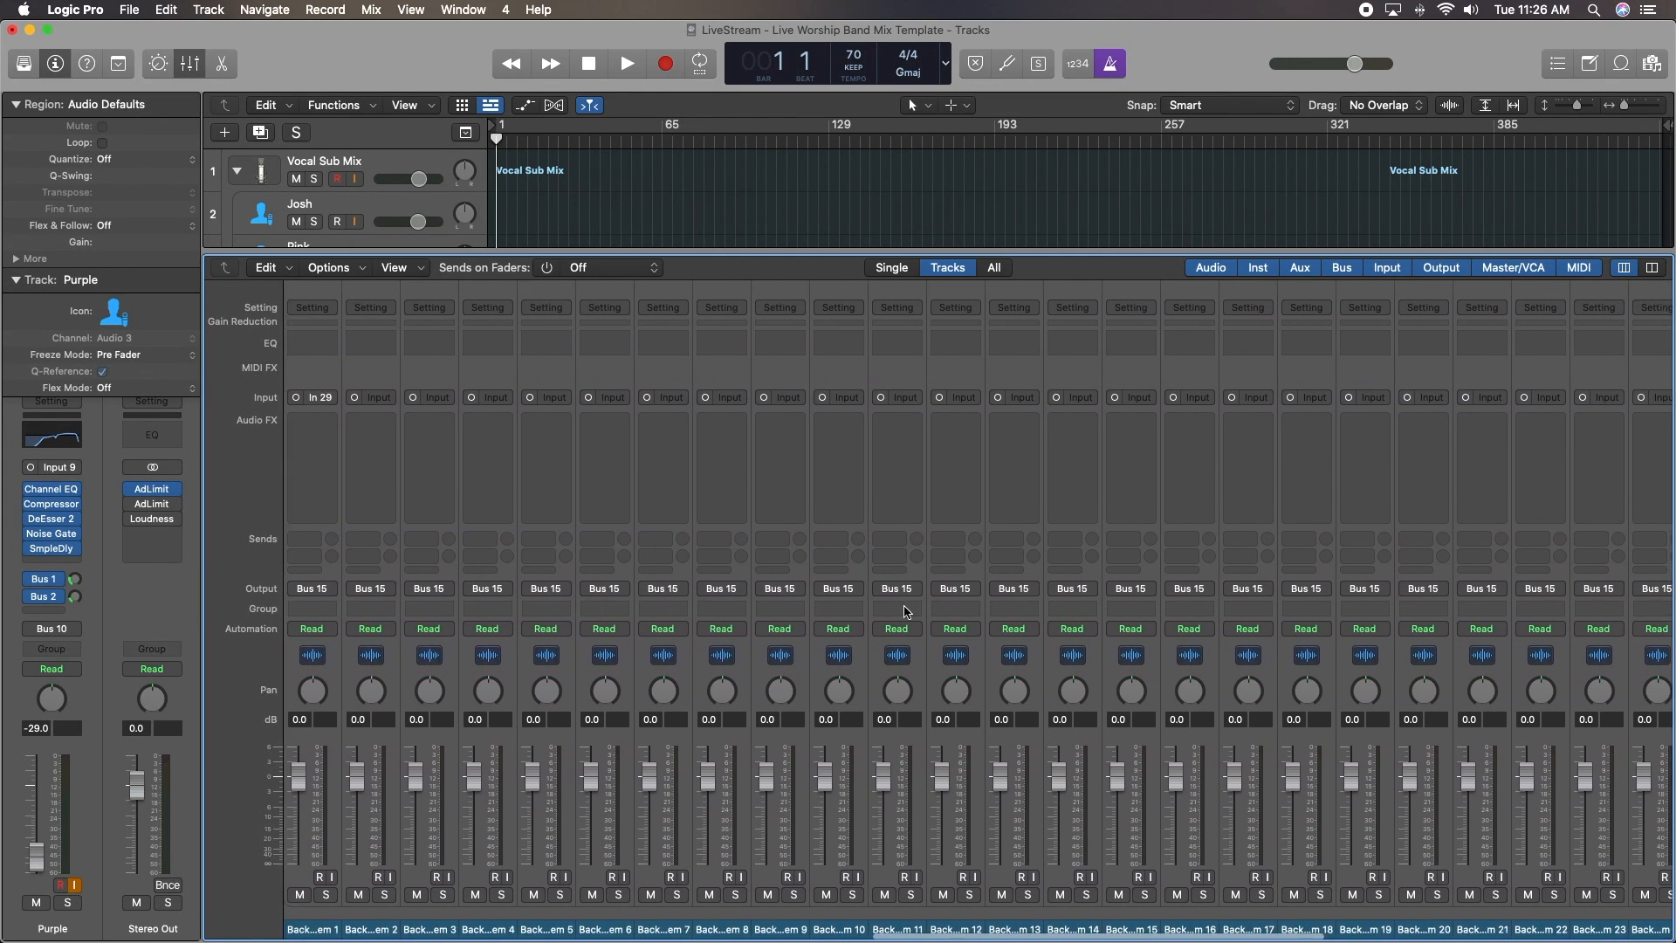
{"action": "scroll", "coordinate": [902, 610], "scroll_direction": "left", "scroll_amount": 20}
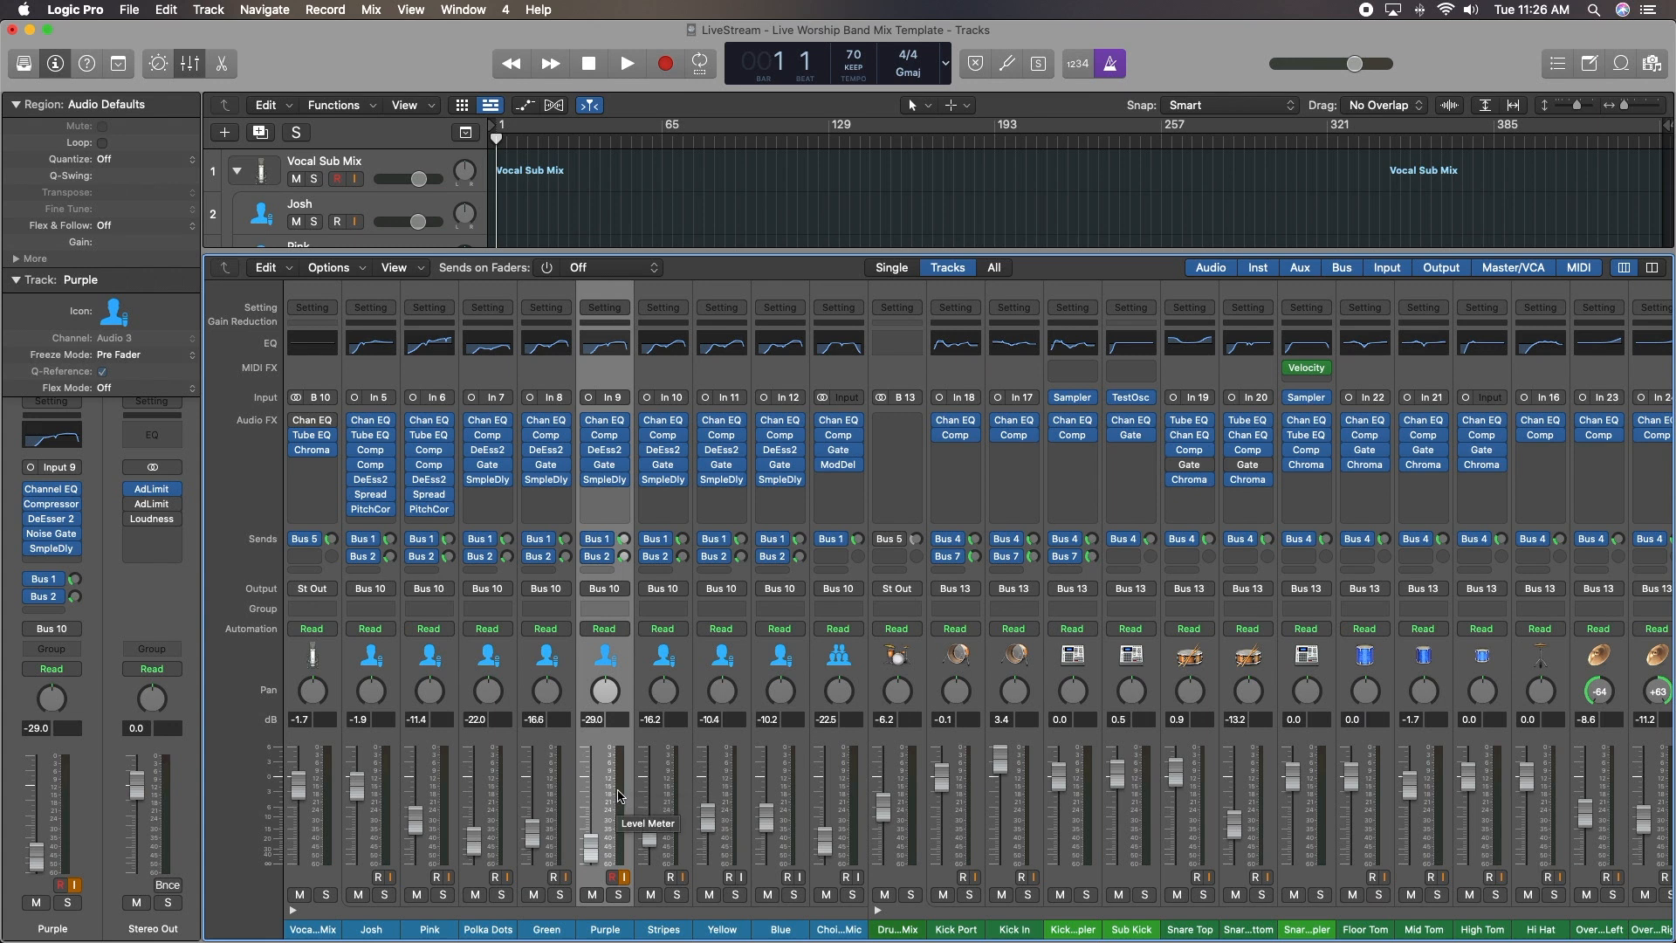
- Raise the Purple channel's mixer fader to 0.0 dB, with the Purple track in view in the track list
{"action": "left_click_drag", "start_coordinate": [593, 854], "coordinate": [592, 776]}
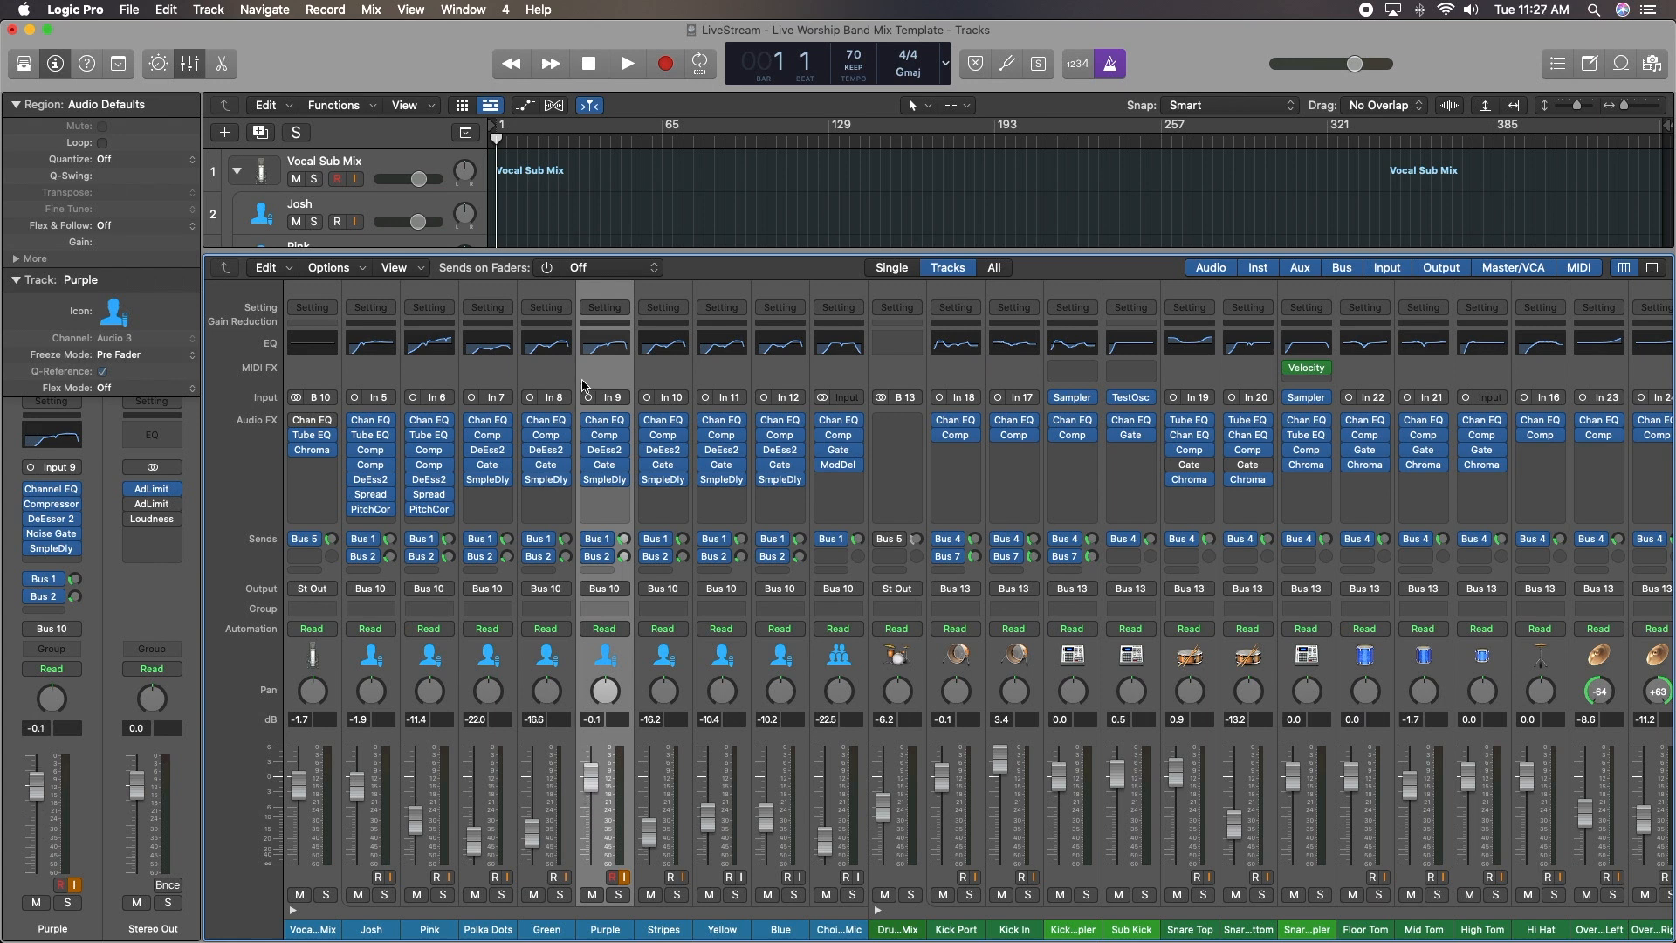
{"action": "scroll", "coordinate": [616, 234], "scroll_direction": "down", "scroll_amount": 5}
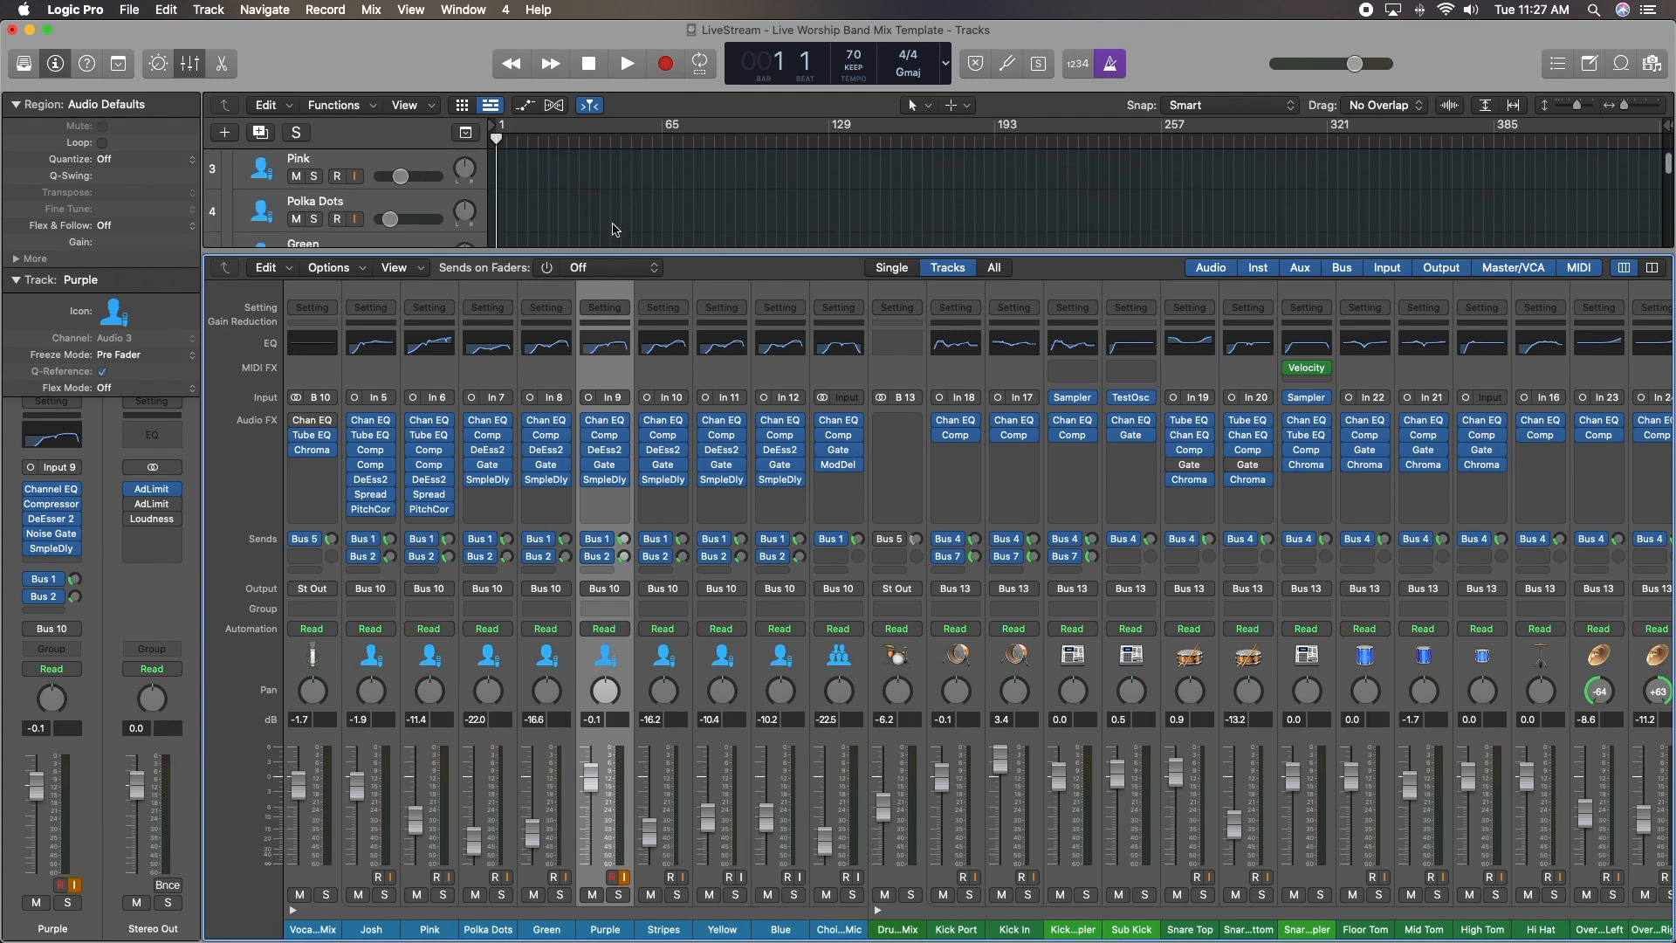
{"action": "scroll", "coordinate": [615, 230], "scroll_direction": "down", "scroll_amount": 1}
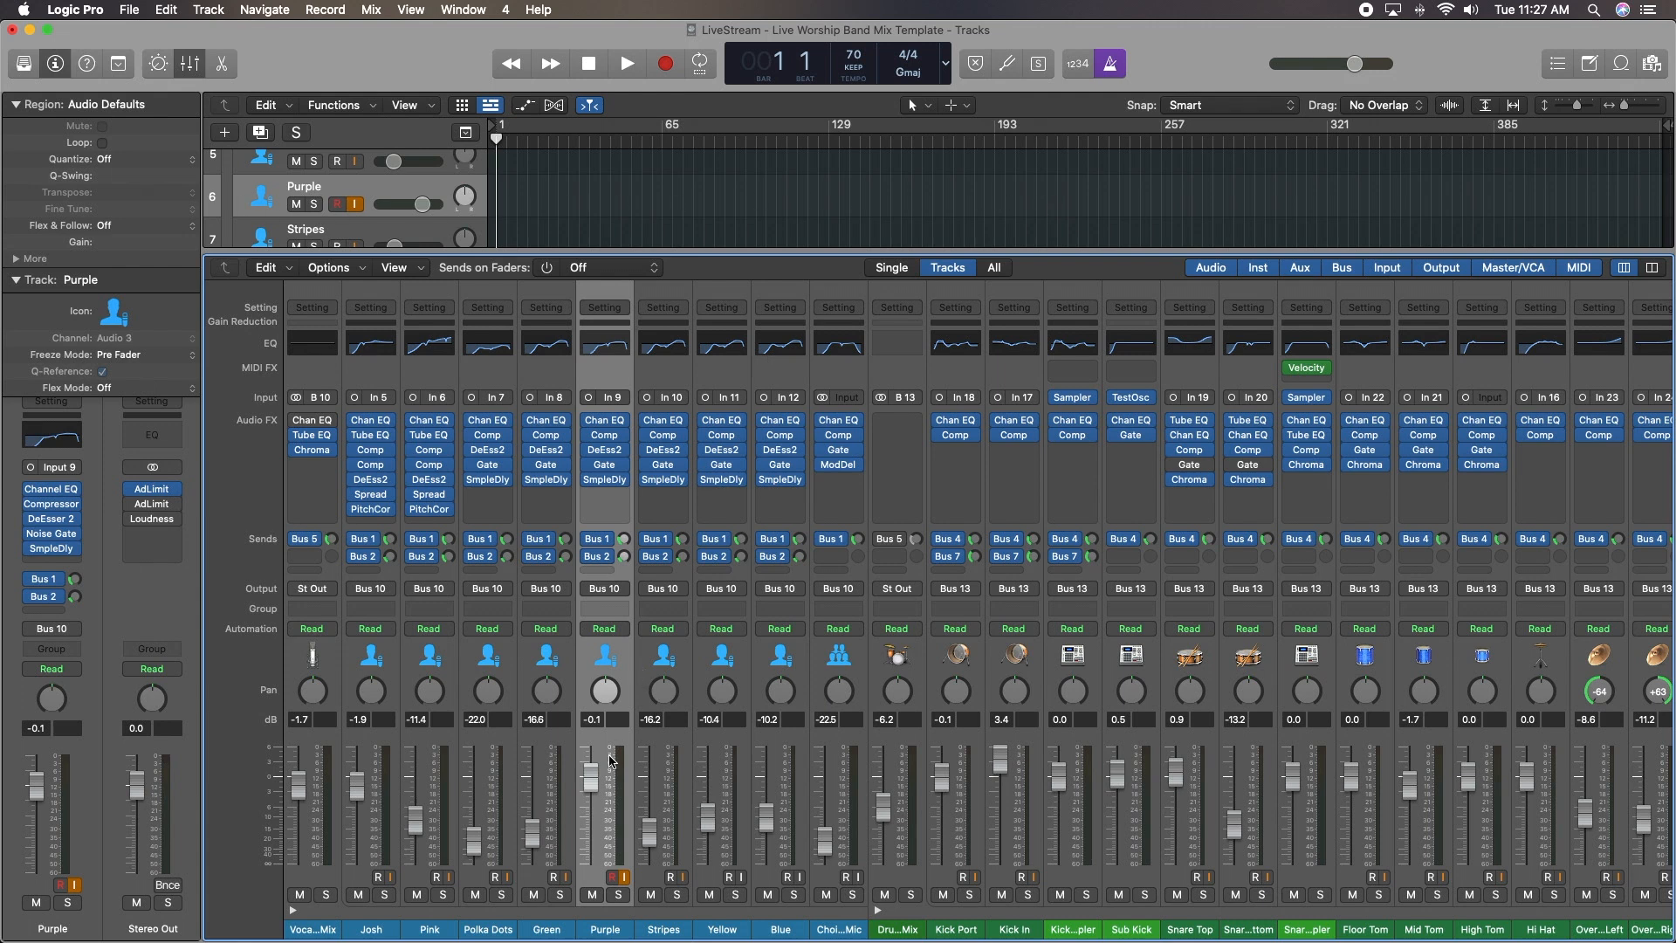
{"action": "mouse_move", "coordinate": [592, 783]}
{"action": "left_mouse_down"}
{"action": "mouse_move", "coordinate": [592, 860]}
{"action": "mouse_move", "coordinate": [592, 776]}
{"action": "left_mouse_up"}
- Check the input and output devices and I/O buffer size in the audio preferences, and close the window
{"action": "left_click", "coordinate": [75, 9]}
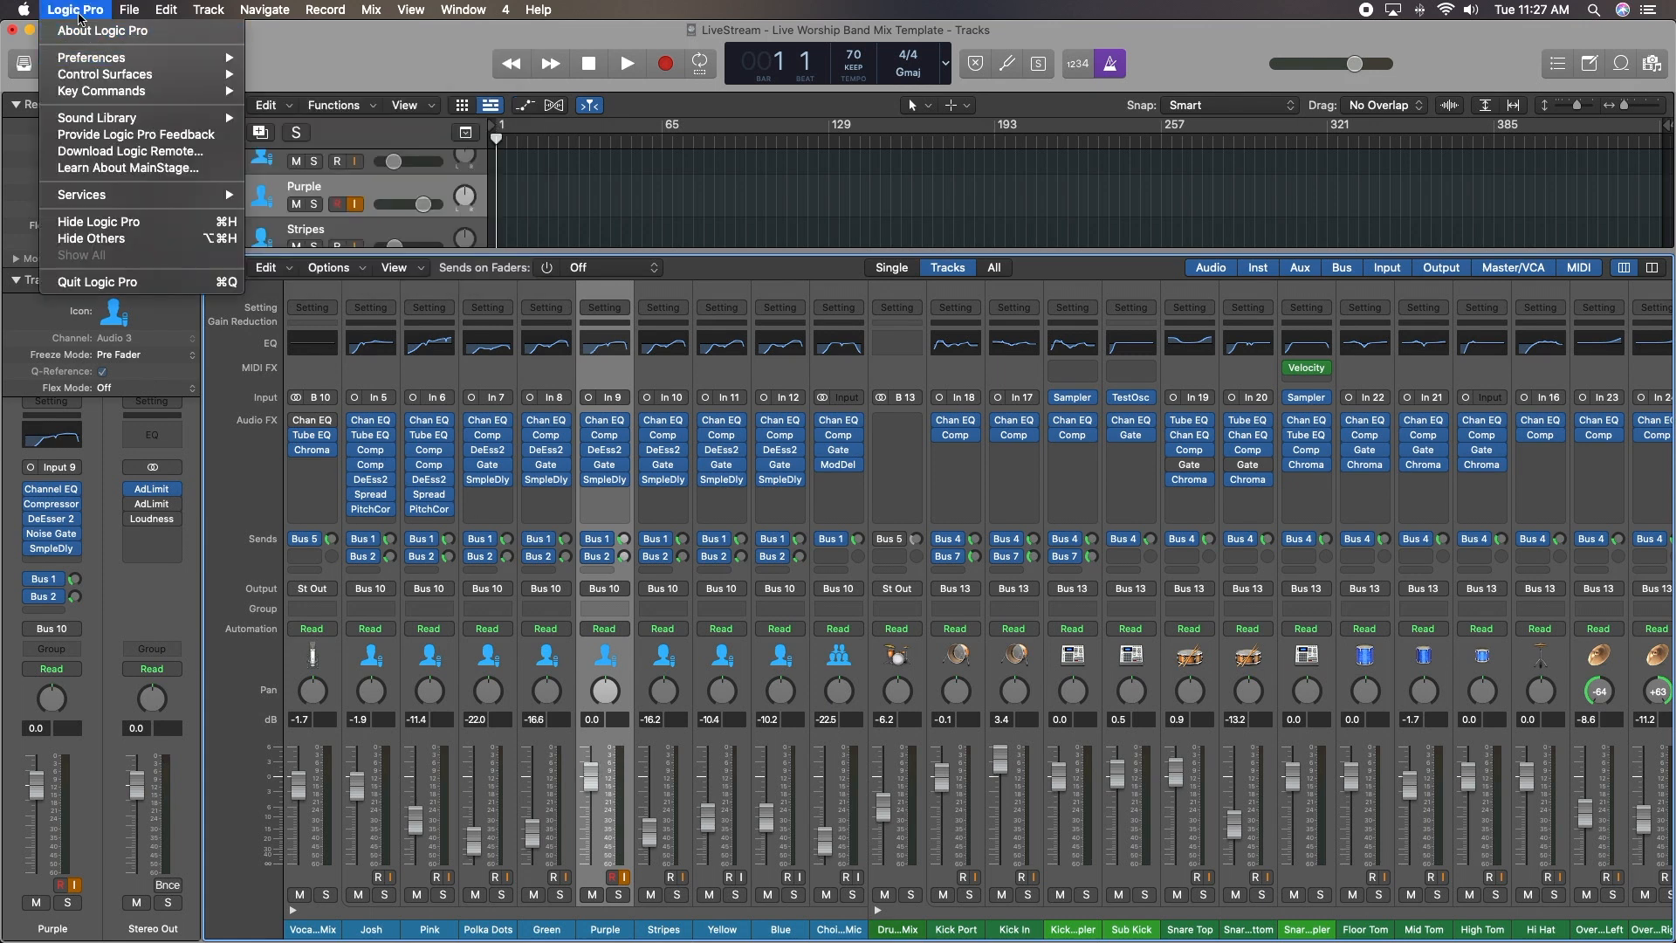
{"action": "mouse_move", "coordinate": [104, 64]}
{"action": "left_click", "coordinate": [284, 75]}
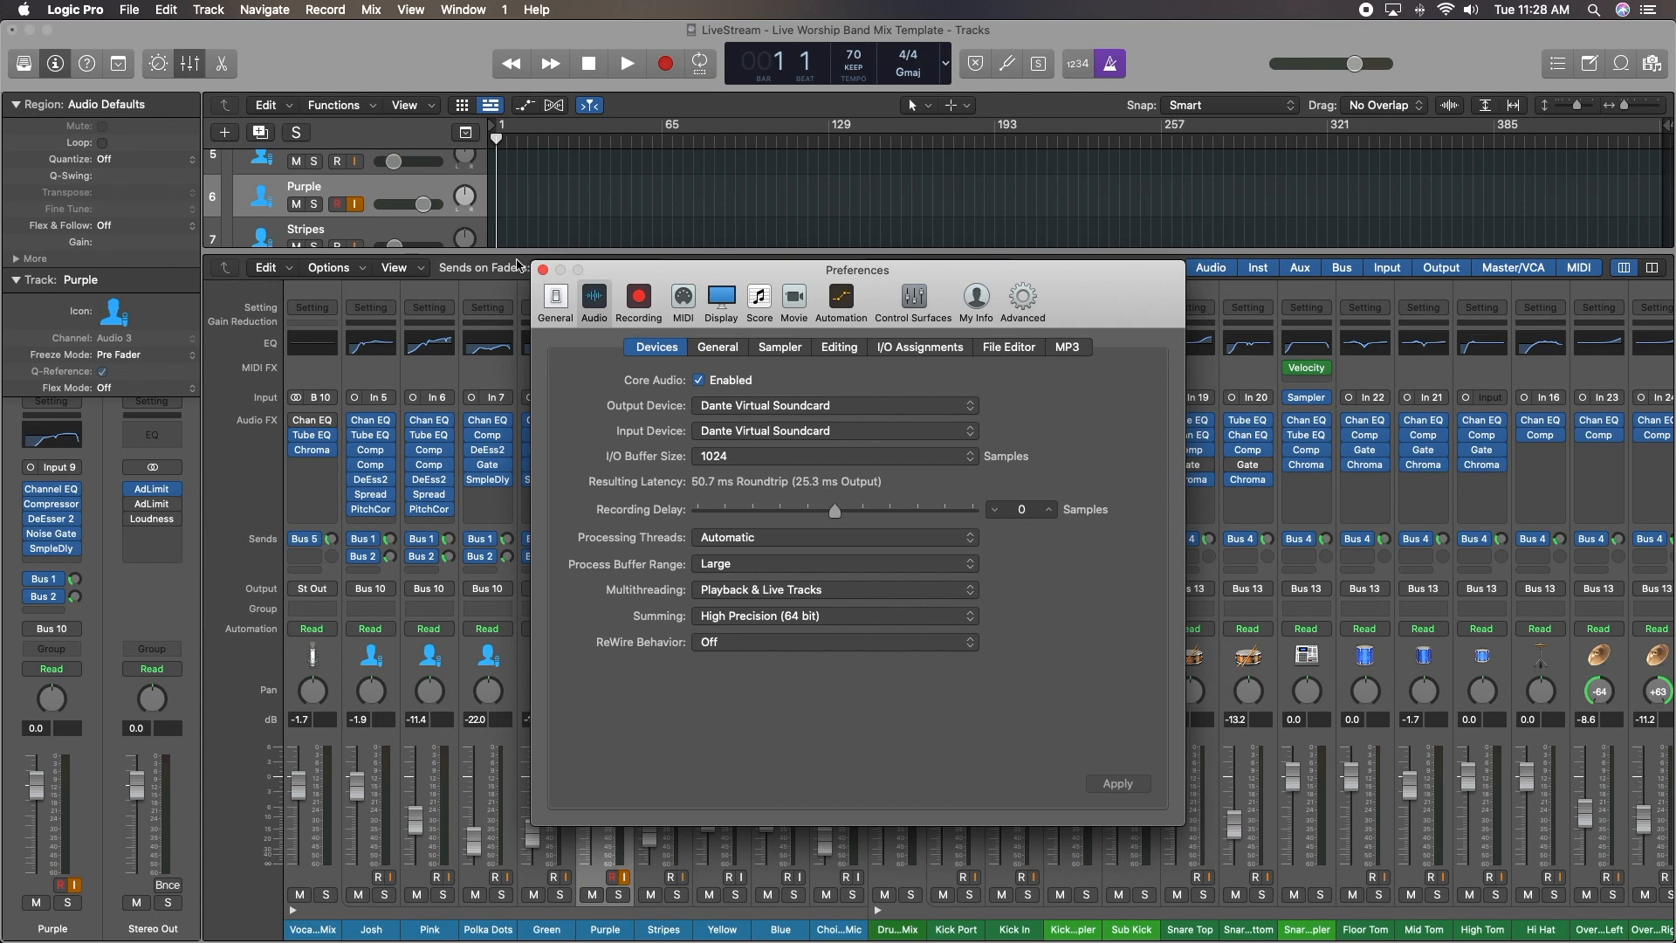
{"action": "left_click", "coordinate": [543, 270]}
- Look through the mixer's channel strips from the vocals to the speaker mic and reverb and delay channels, and return to the vocals
{"action": "mouse_move", "coordinate": [671, 563]}
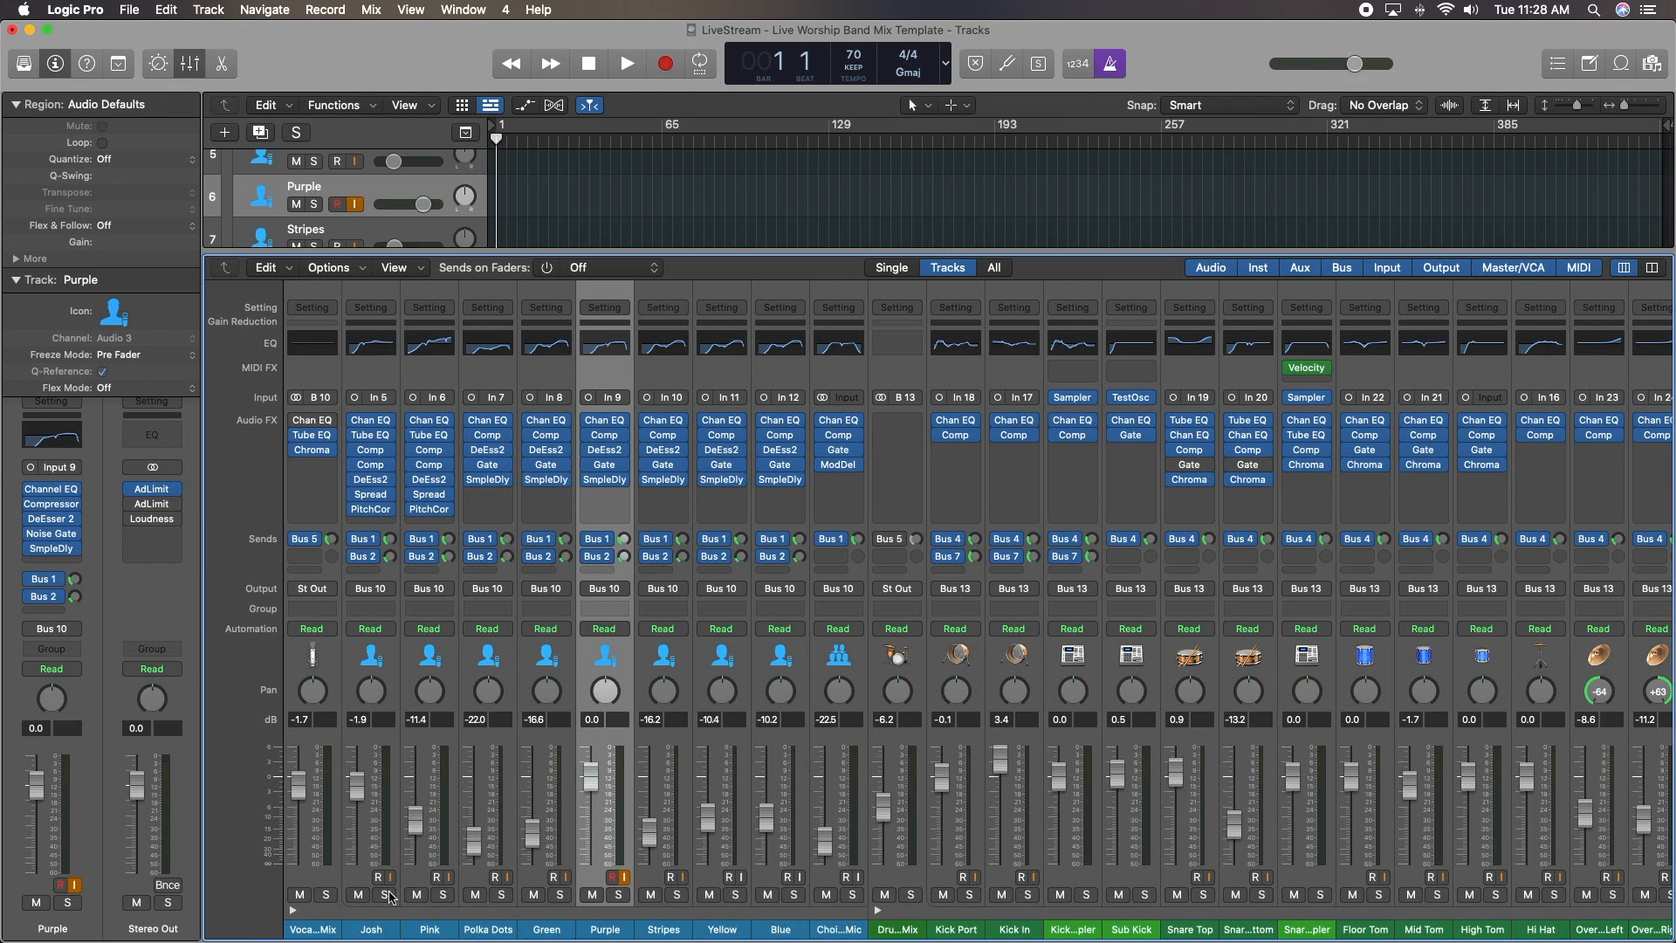
{"action": "scroll", "coordinate": [657, 781], "scroll_direction": "right", "scroll_amount": 5}
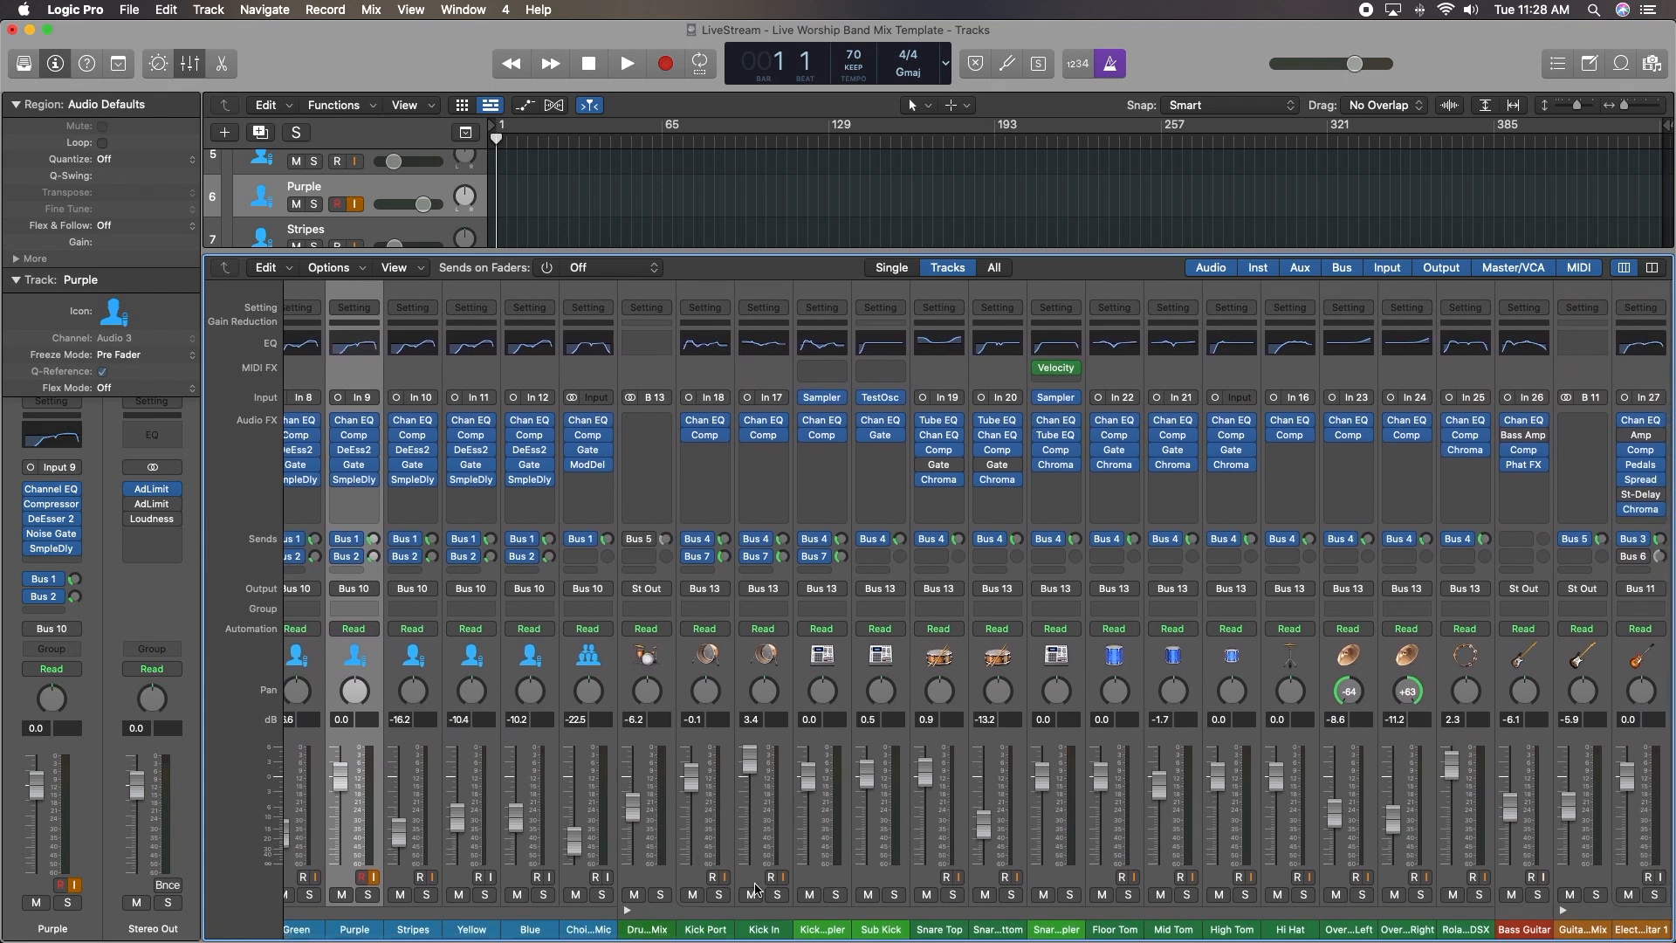
{"action": "scroll", "coordinate": [1390, 846], "scroll_direction": "right", "scroll_amount": 4}
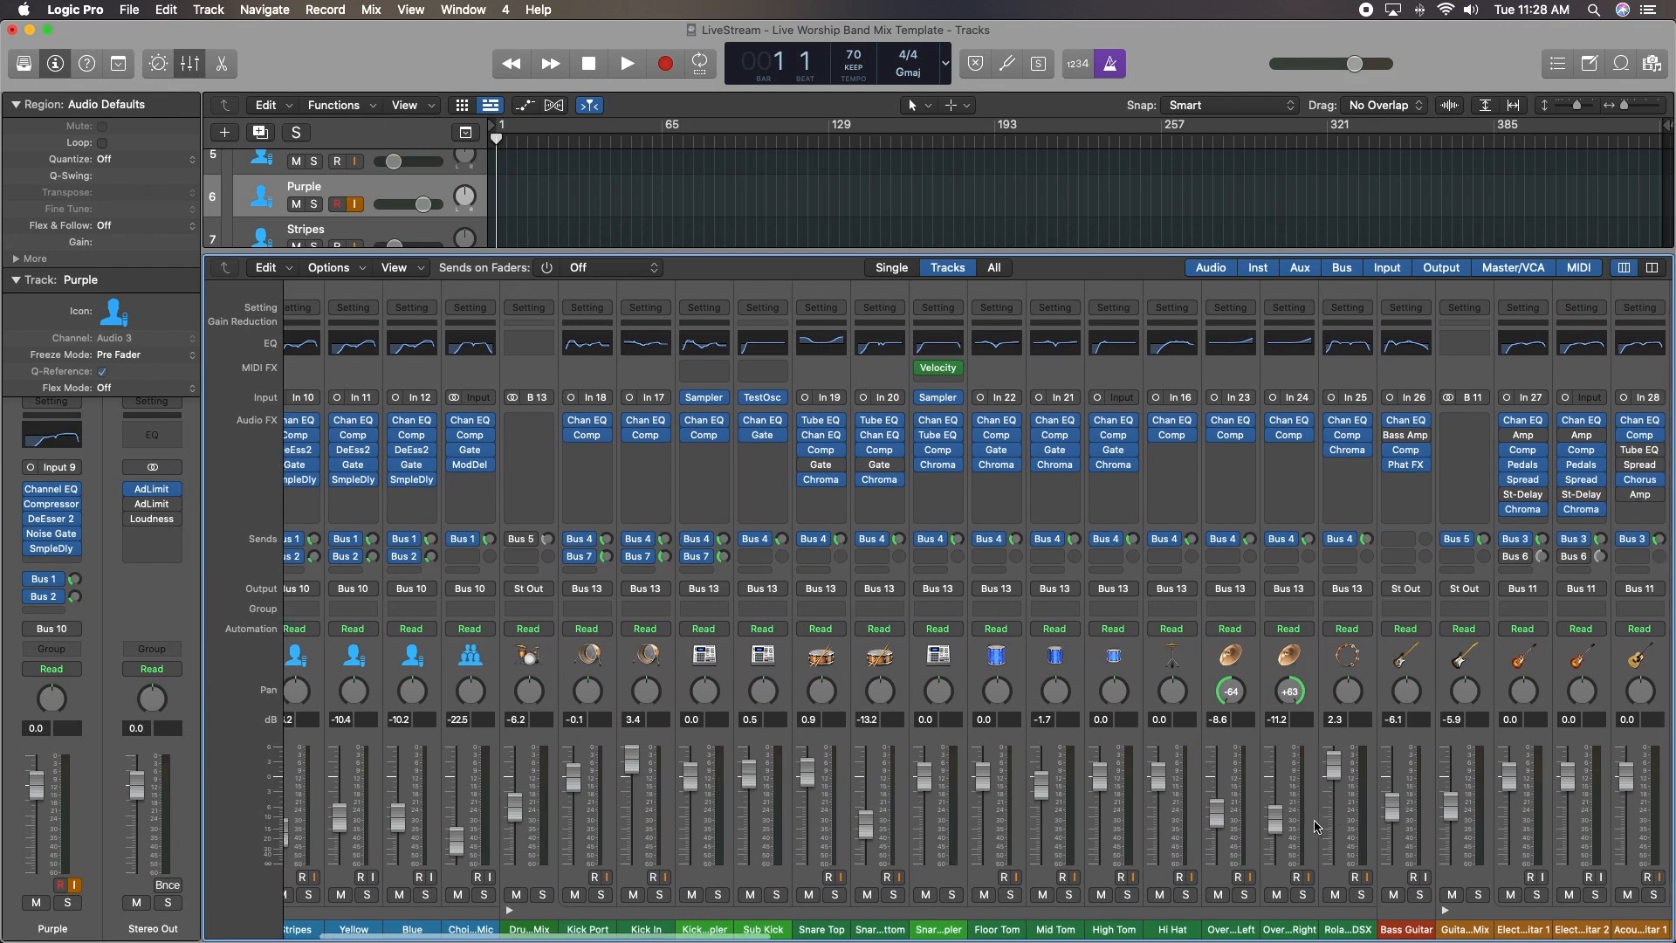
{"action": "scroll", "coordinate": [1188, 848], "scroll_direction": "right", "scroll_amount": 5}
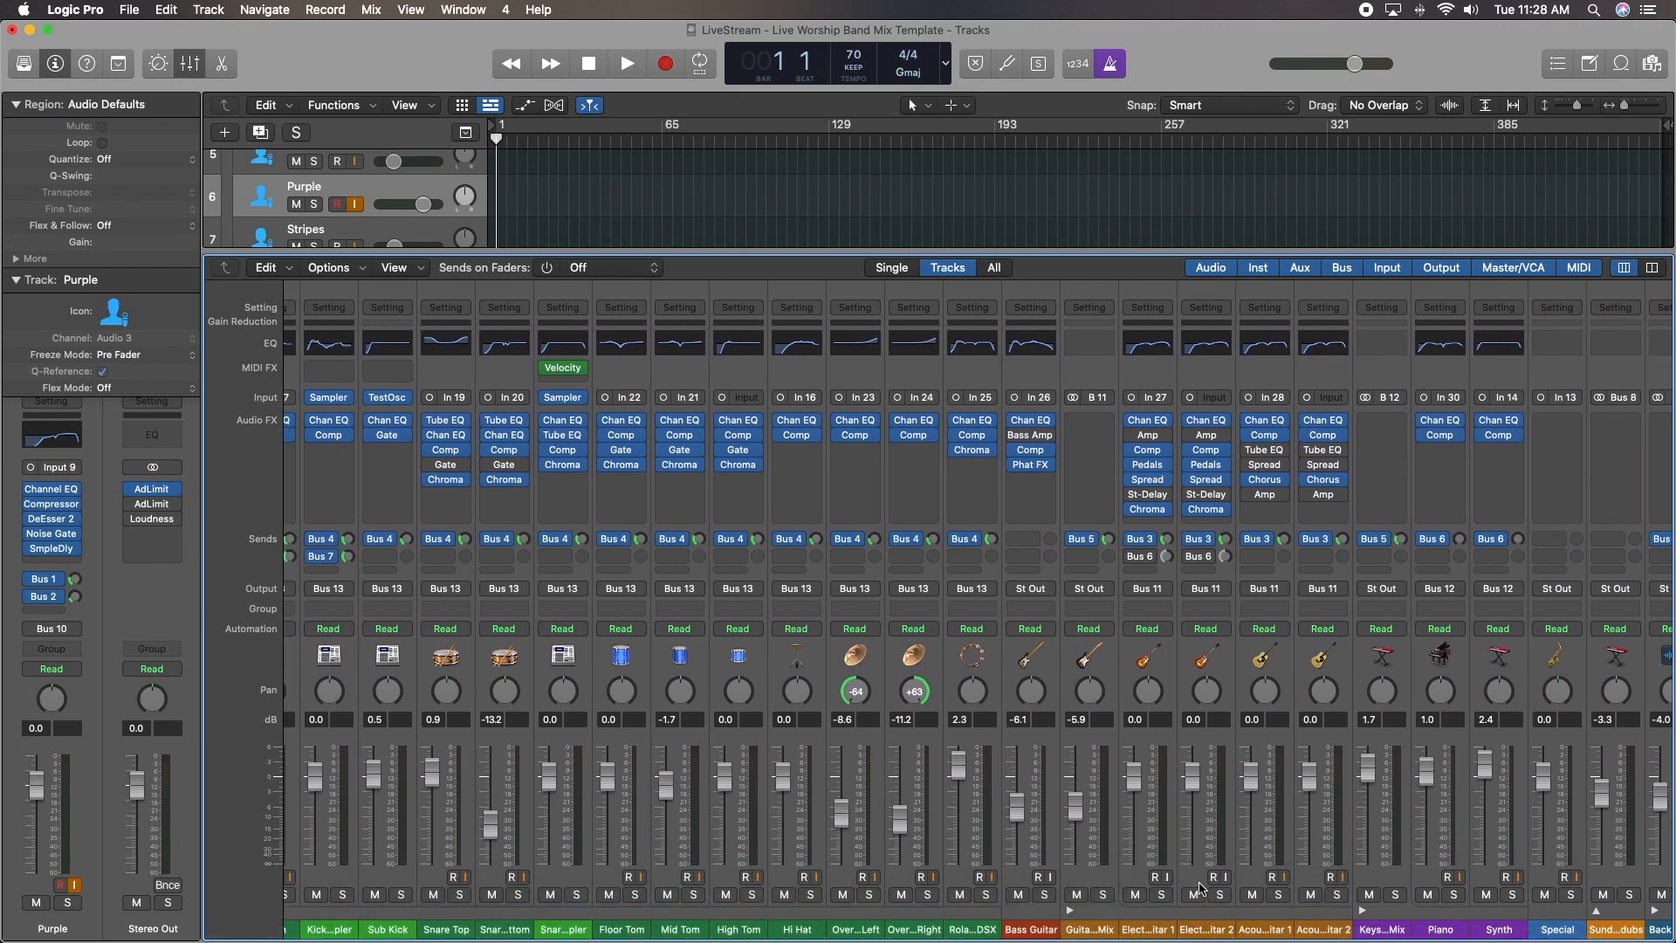
{"action": "scroll", "coordinate": [1312, 882], "scroll_direction": "right", "scroll_amount": 2}
{"action": "scroll", "coordinate": [1312, 882], "scroll_direction": "right", "scroll_amount": 2}
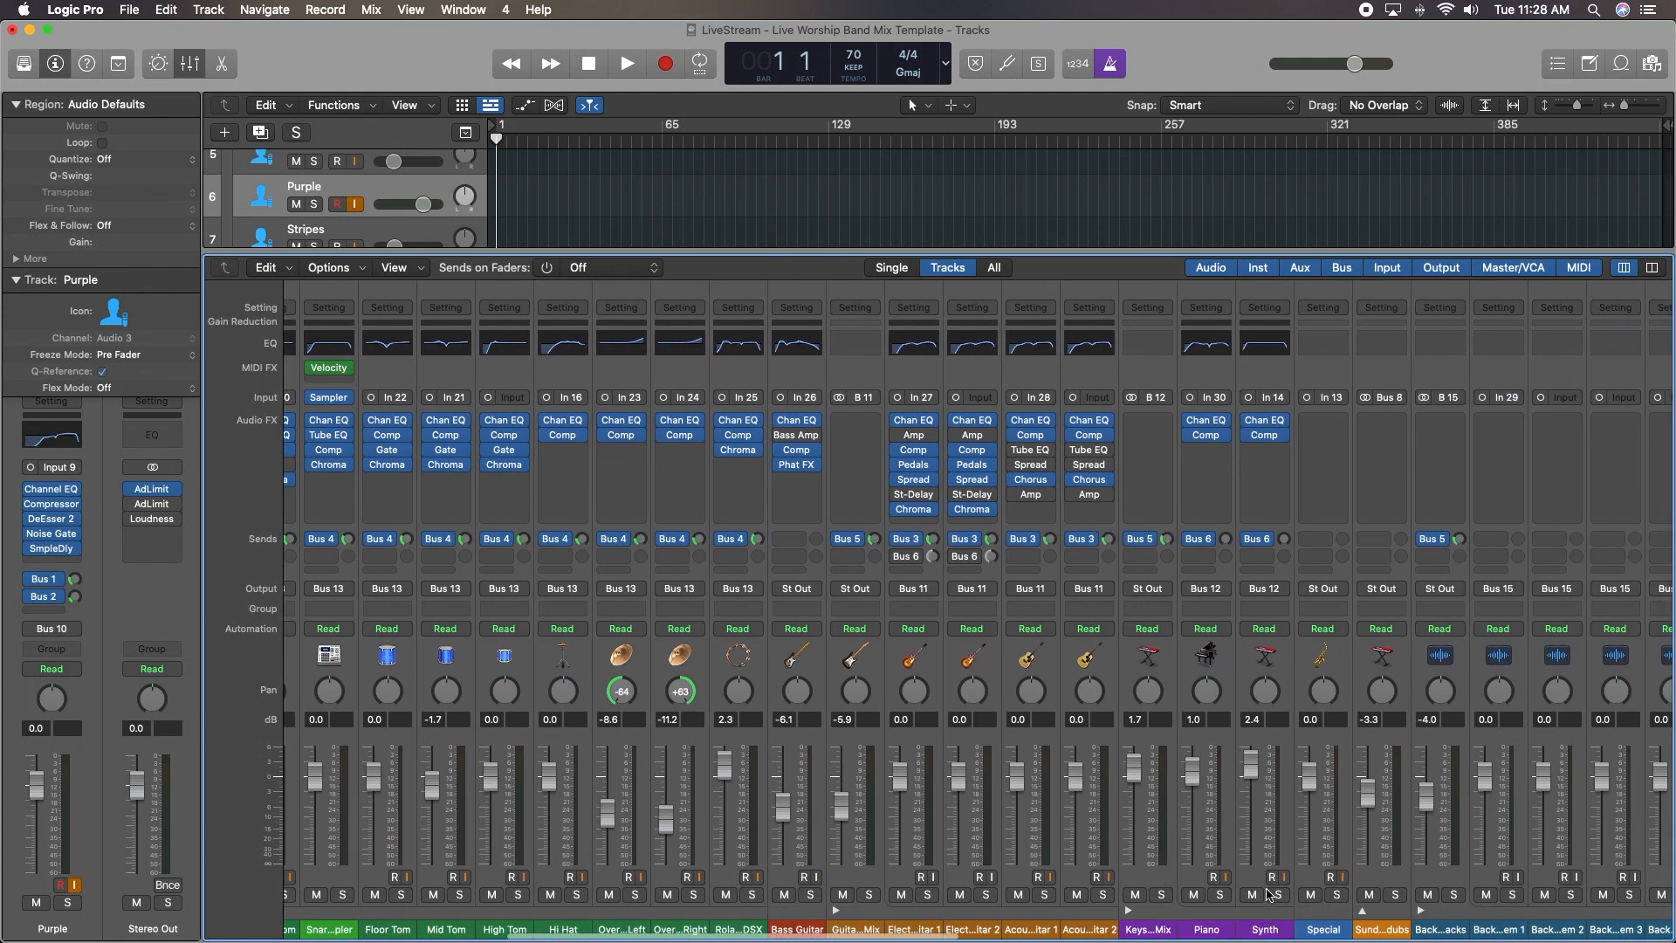
{"action": "scroll", "coordinate": [1269, 895], "scroll_direction": "right", "scroll_amount": 3}
{"action": "scroll", "coordinate": [1060, 899], "scroll_direction": "right", "scroll_amount": 4}
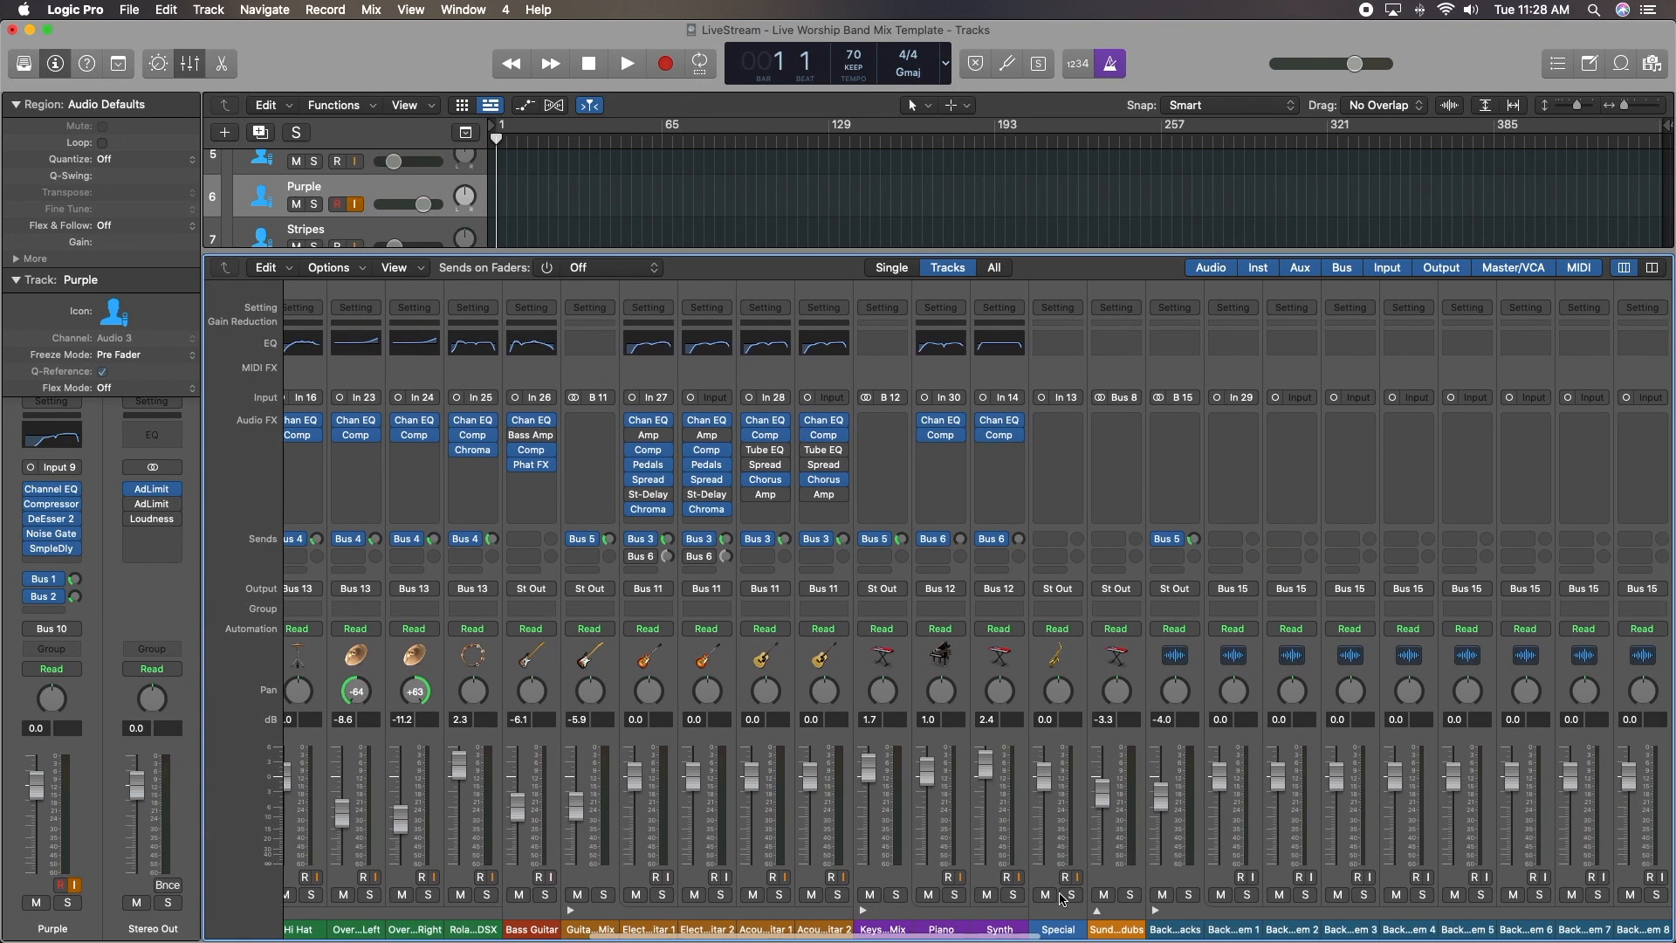
{"action": "scroll", "coordinate": [1397, 856], "scroll_direction": "right", "scroll_amount": 7}
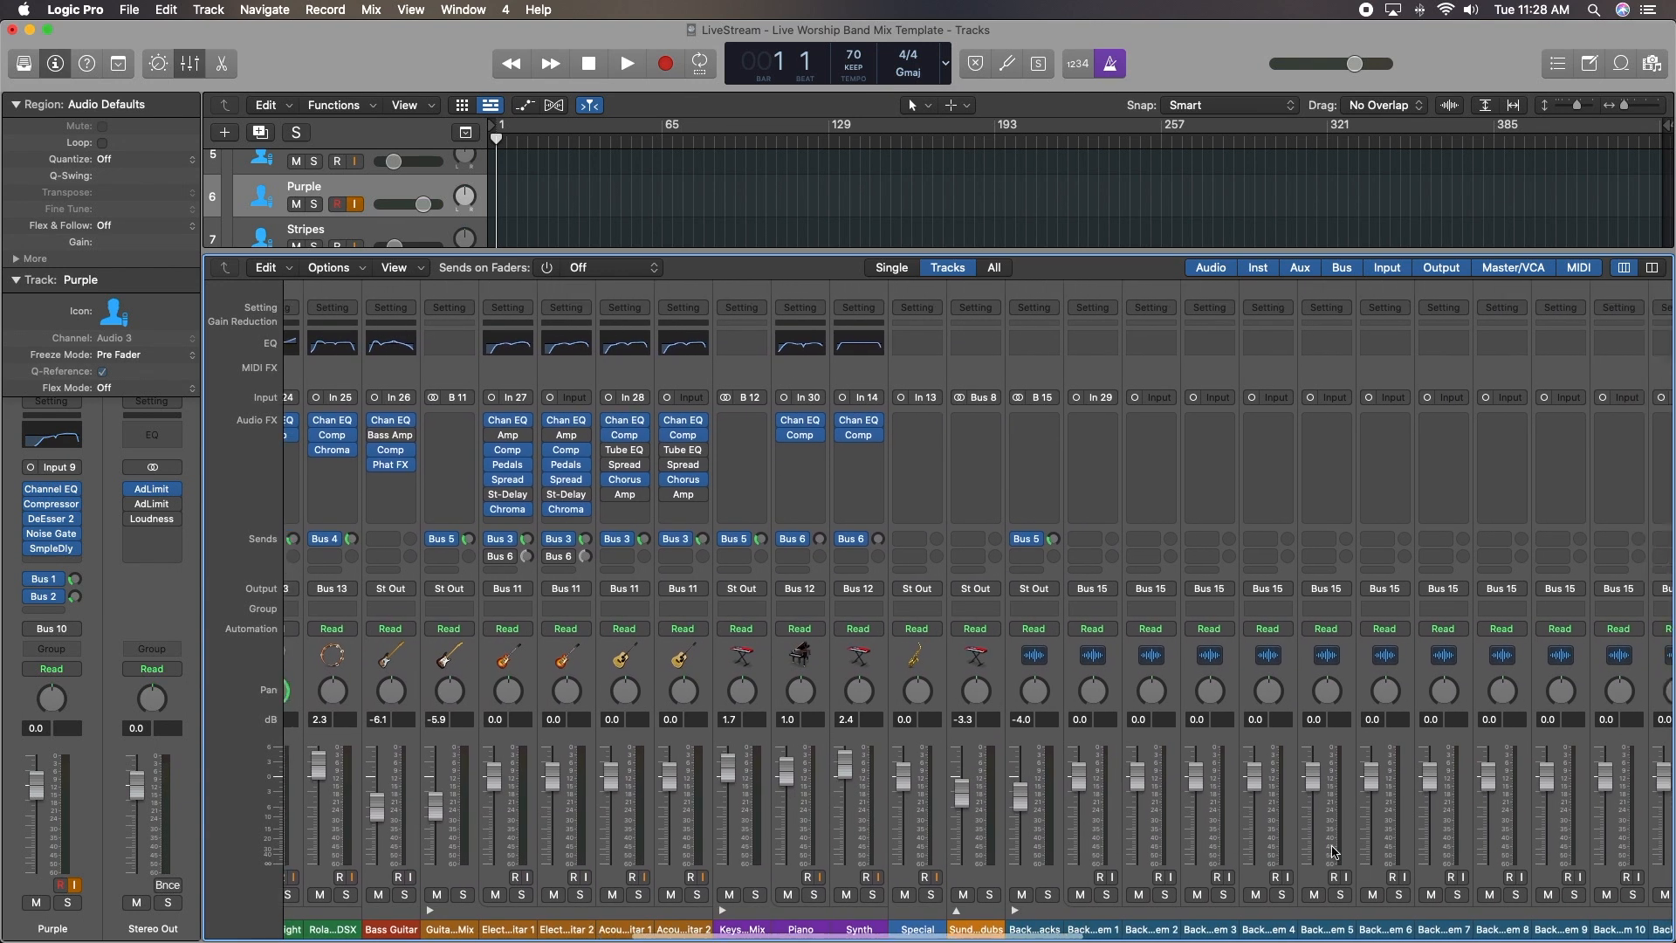
{"action": "scroll", "coordinate": [1325, 849], "scroll_direction": "right", "scroll_amount": 16}
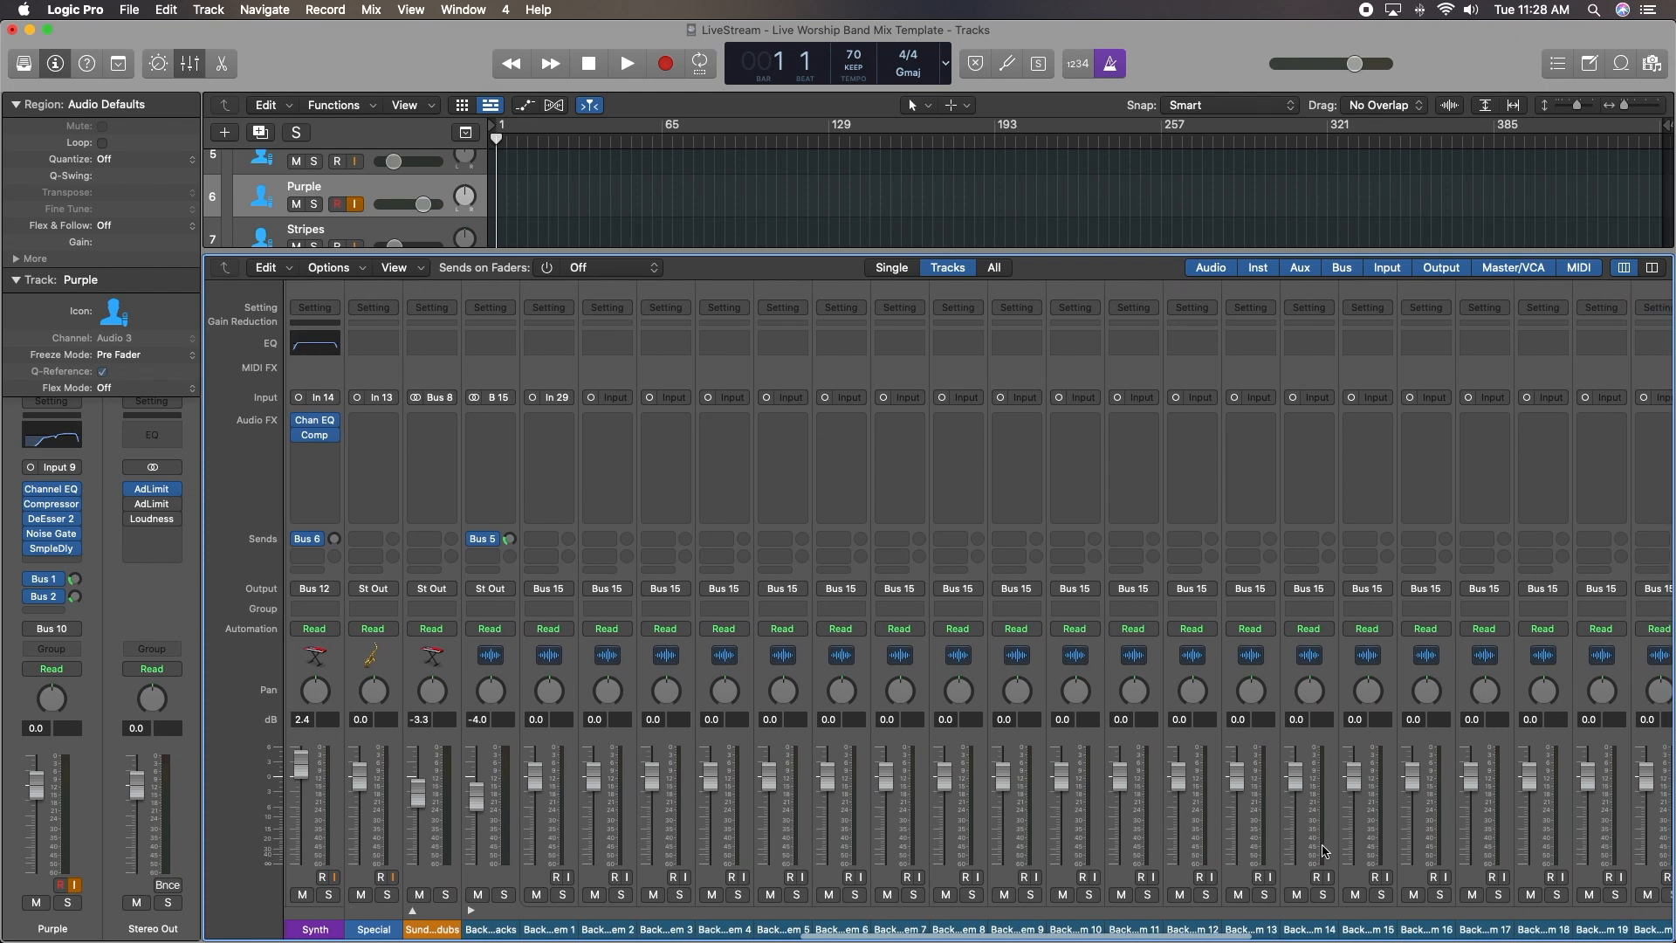
{"action": "scroll", "coordinate": [1323, 848], "scroll_direction": "right", "scroll_amount": 7}
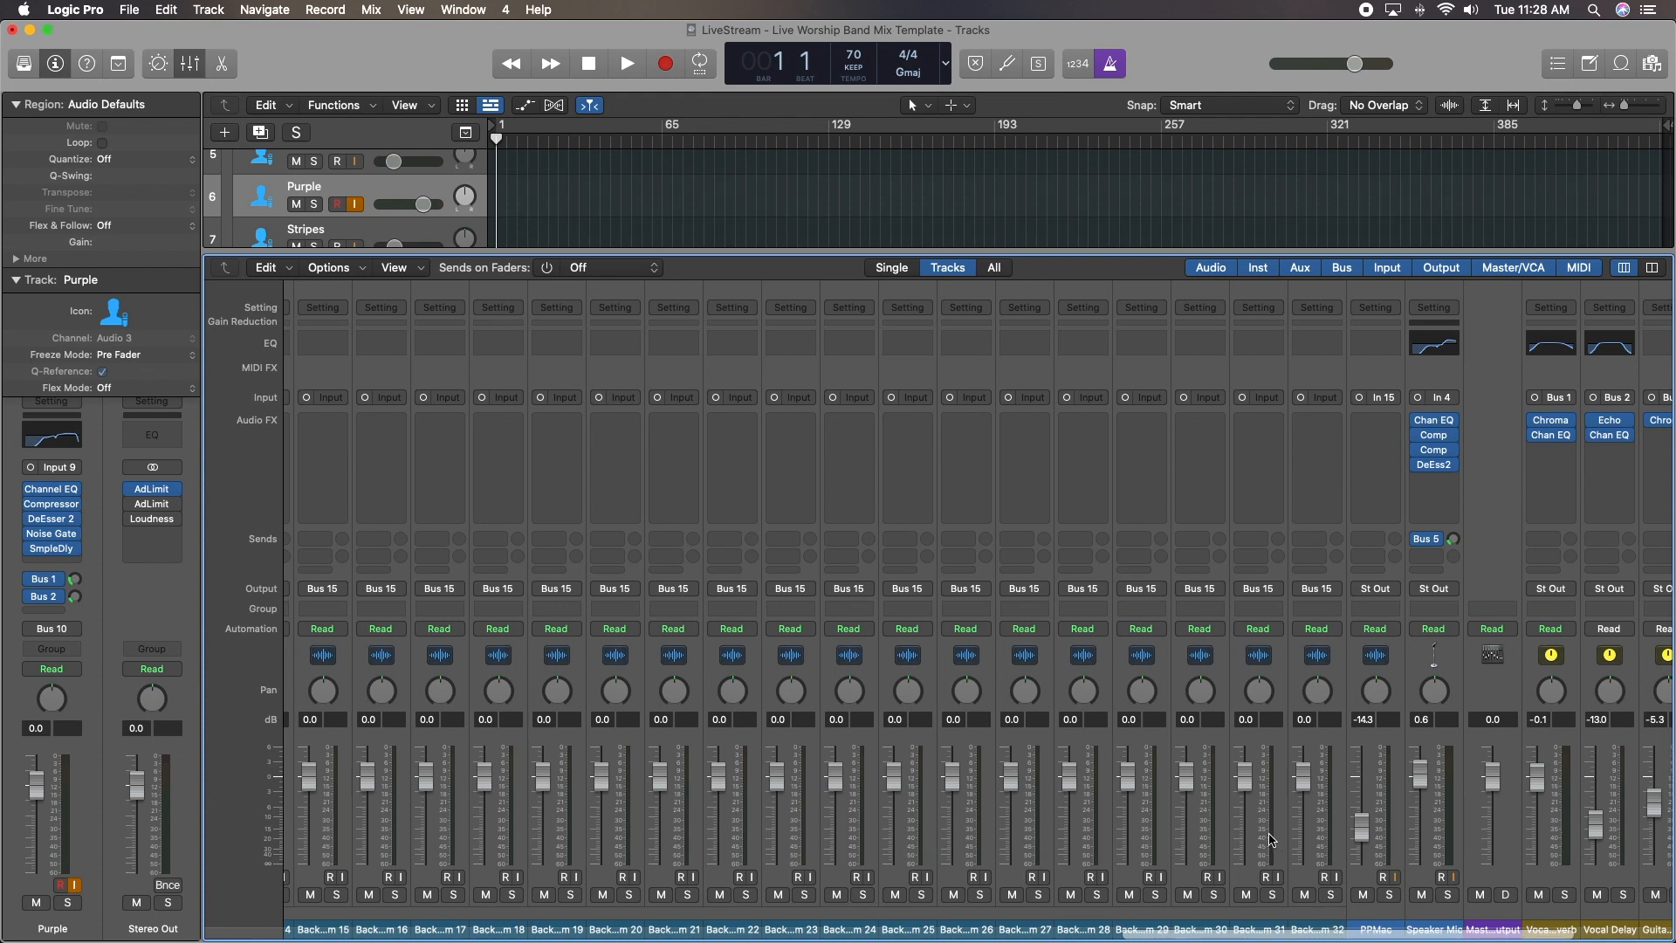
{"action": "scroll", "coordinate": [1131, 756], "scroll_direction": "left", "scroll_amount": 18}
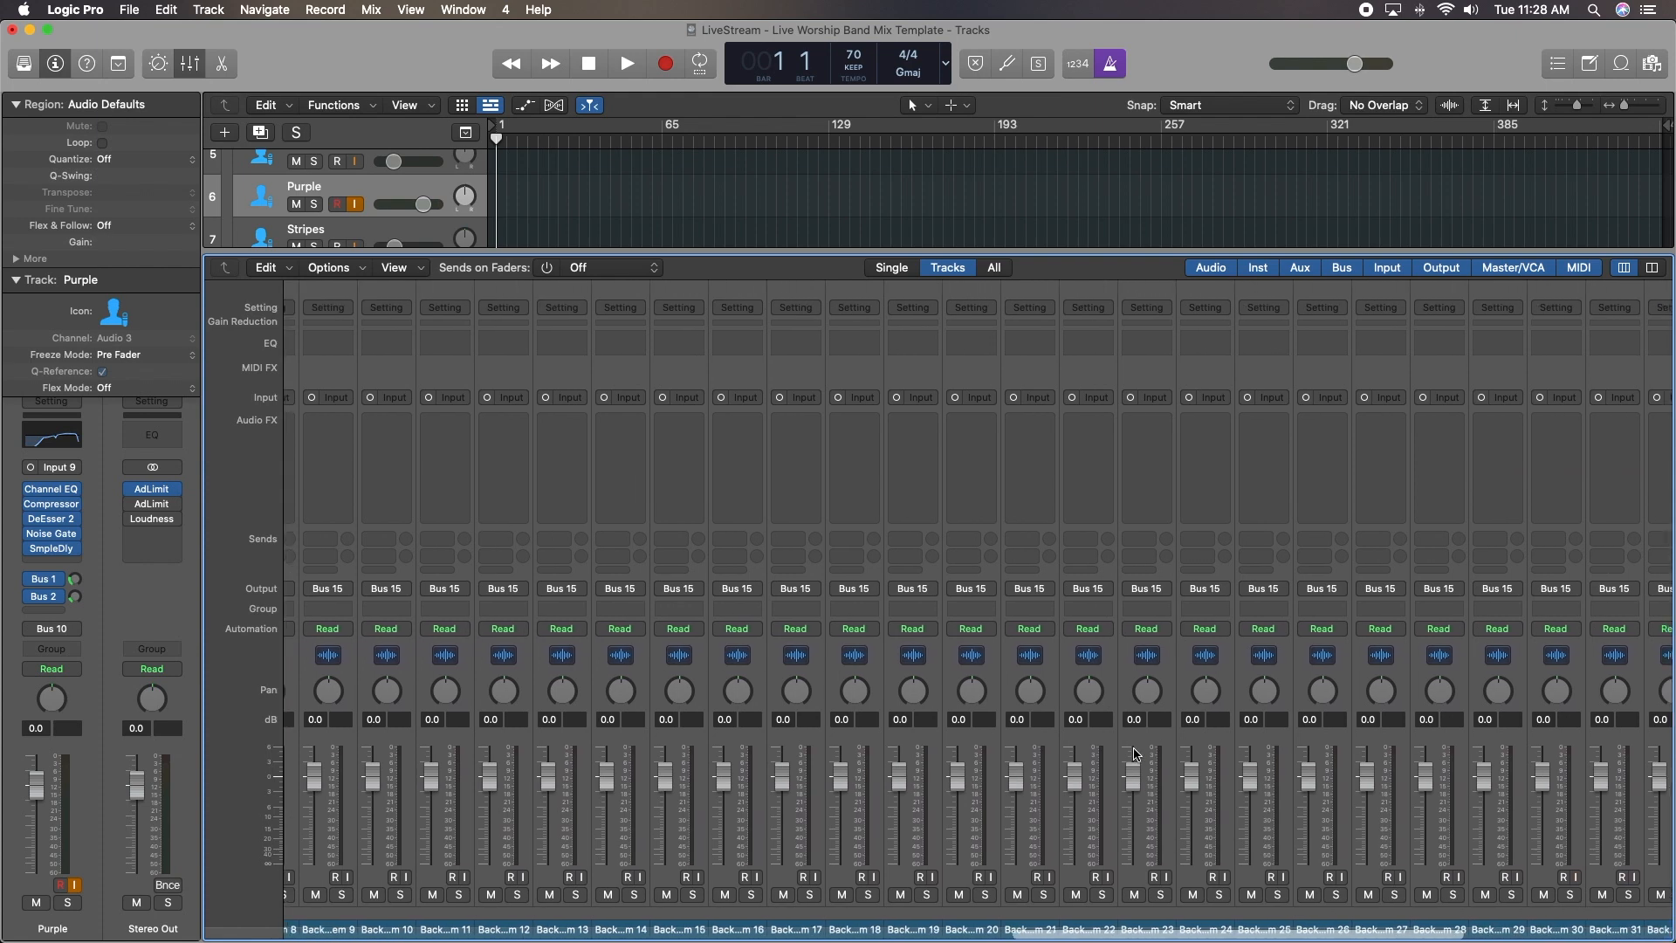
{"action": "scroll", "coordinate": [1136, 755], "scroll_direction": "left", "scroll_amount": 3}
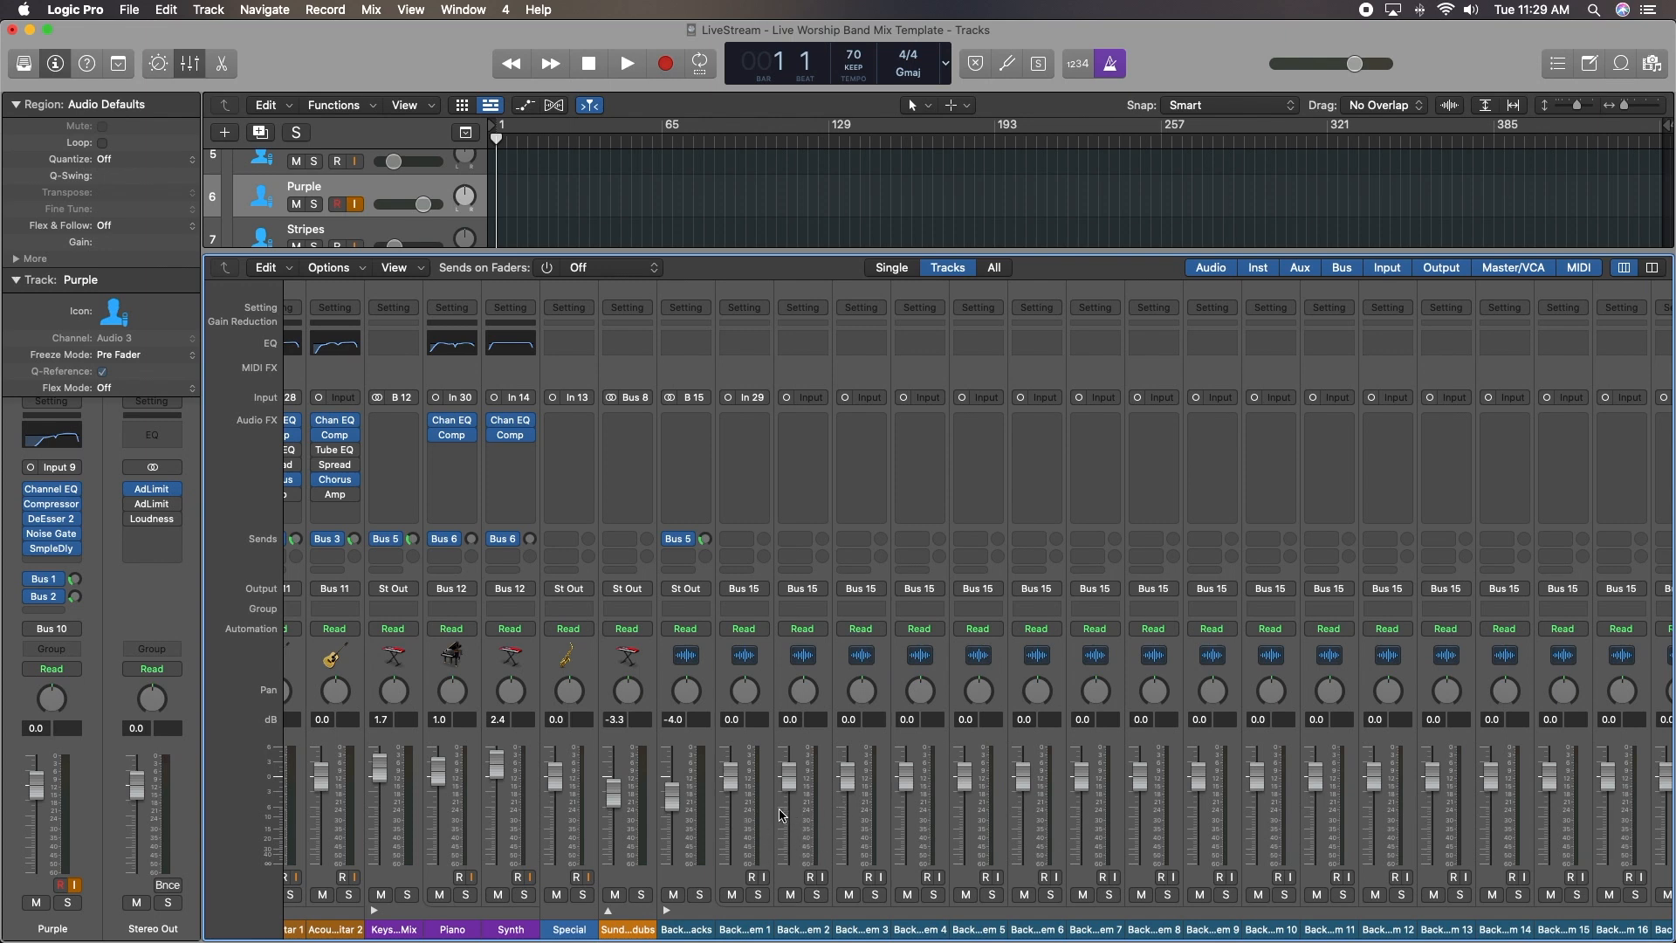
{"action": "scroll", "coordinate": [782, 815], "scroll_direction": "left", "scroll_amount": 4}
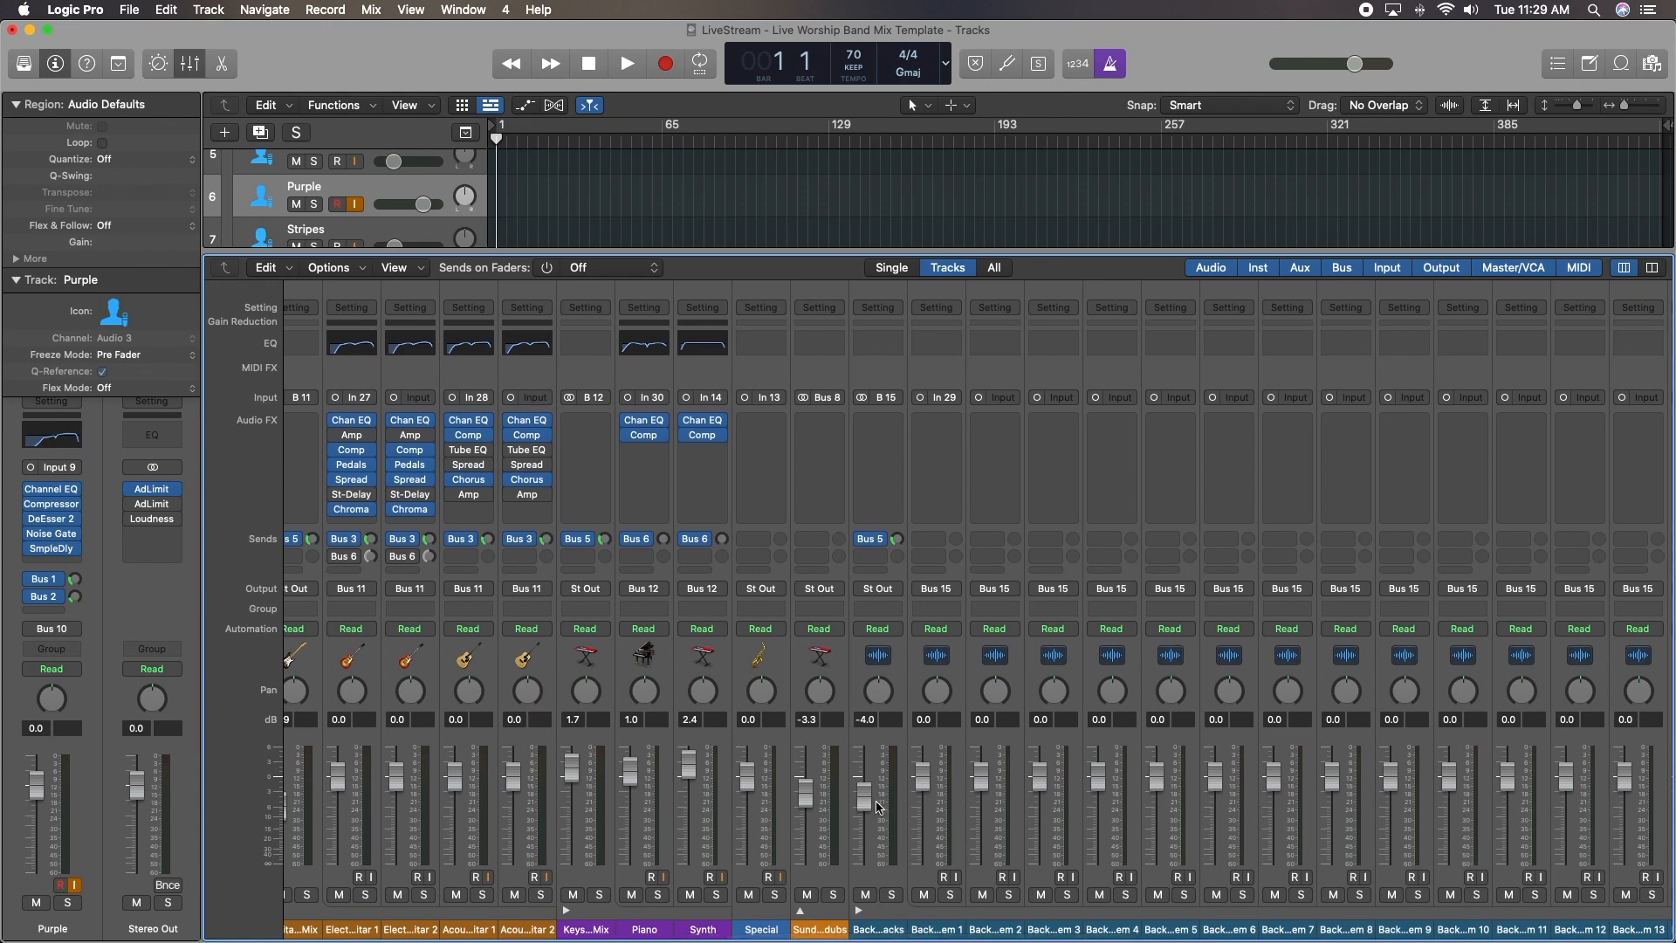
{"action": "scroll", "coordinate": [879, 807], "scroll_direction": "left", "scroll_amount": 15}
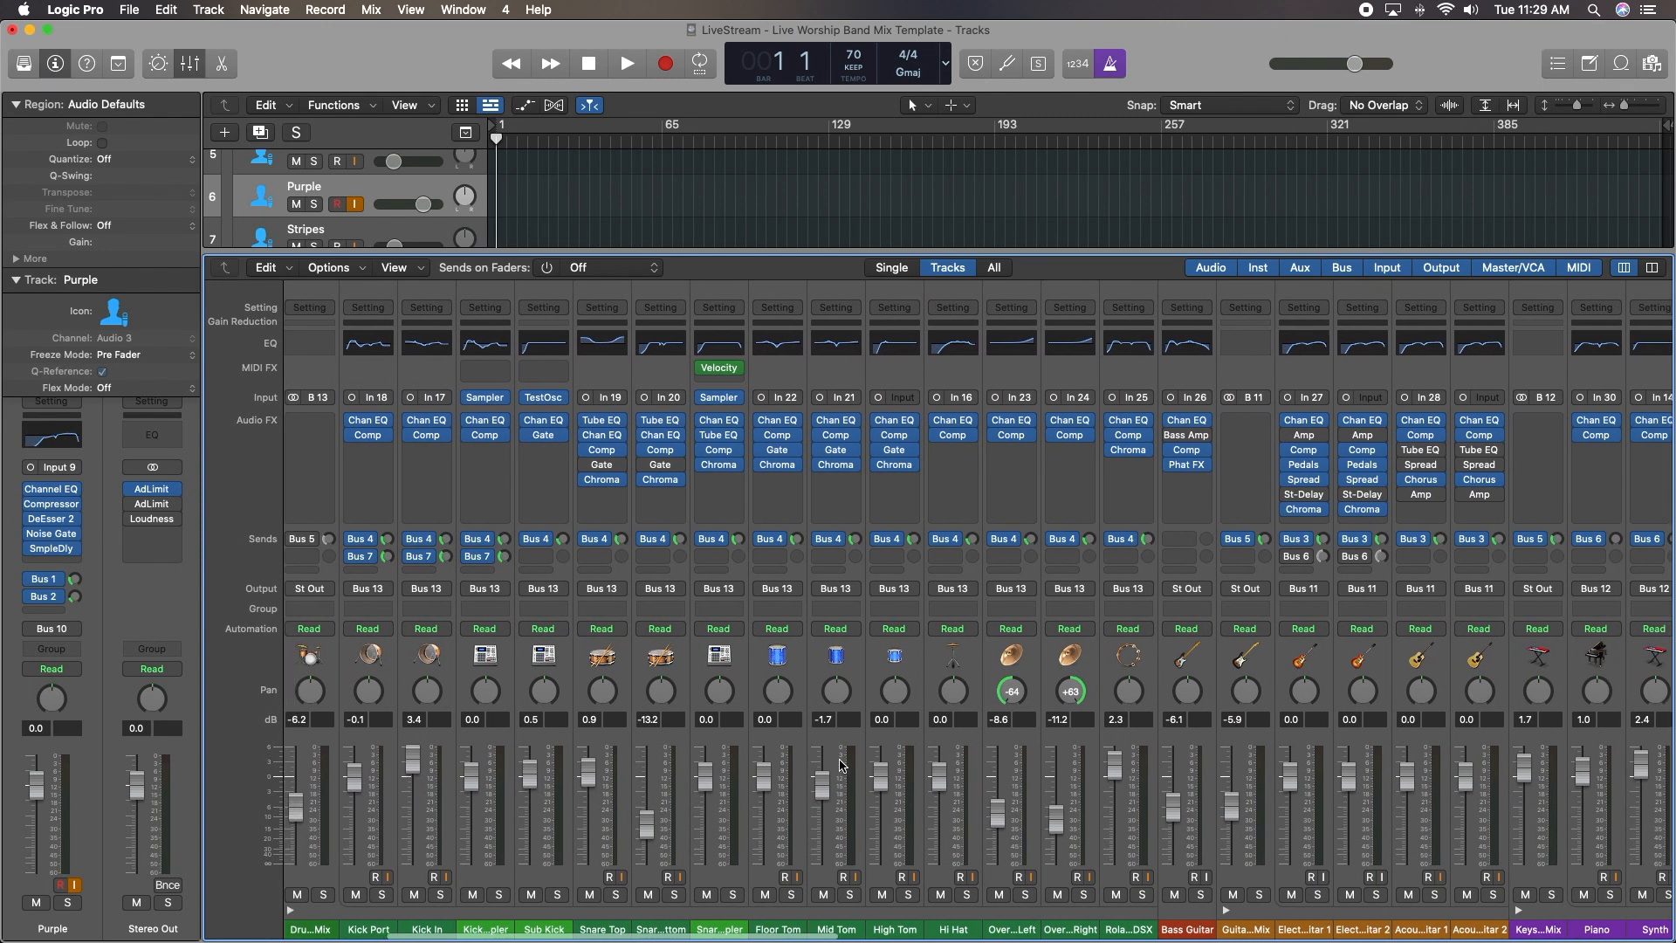
{"action": "scroll", "coordinate": [840, 765], "scroll_direction": "left", "scroll_amount": 1}
{"action": "scroll", "coordinate": [840, 765], "scroll_direction": "left", "scroll_amount": 10}
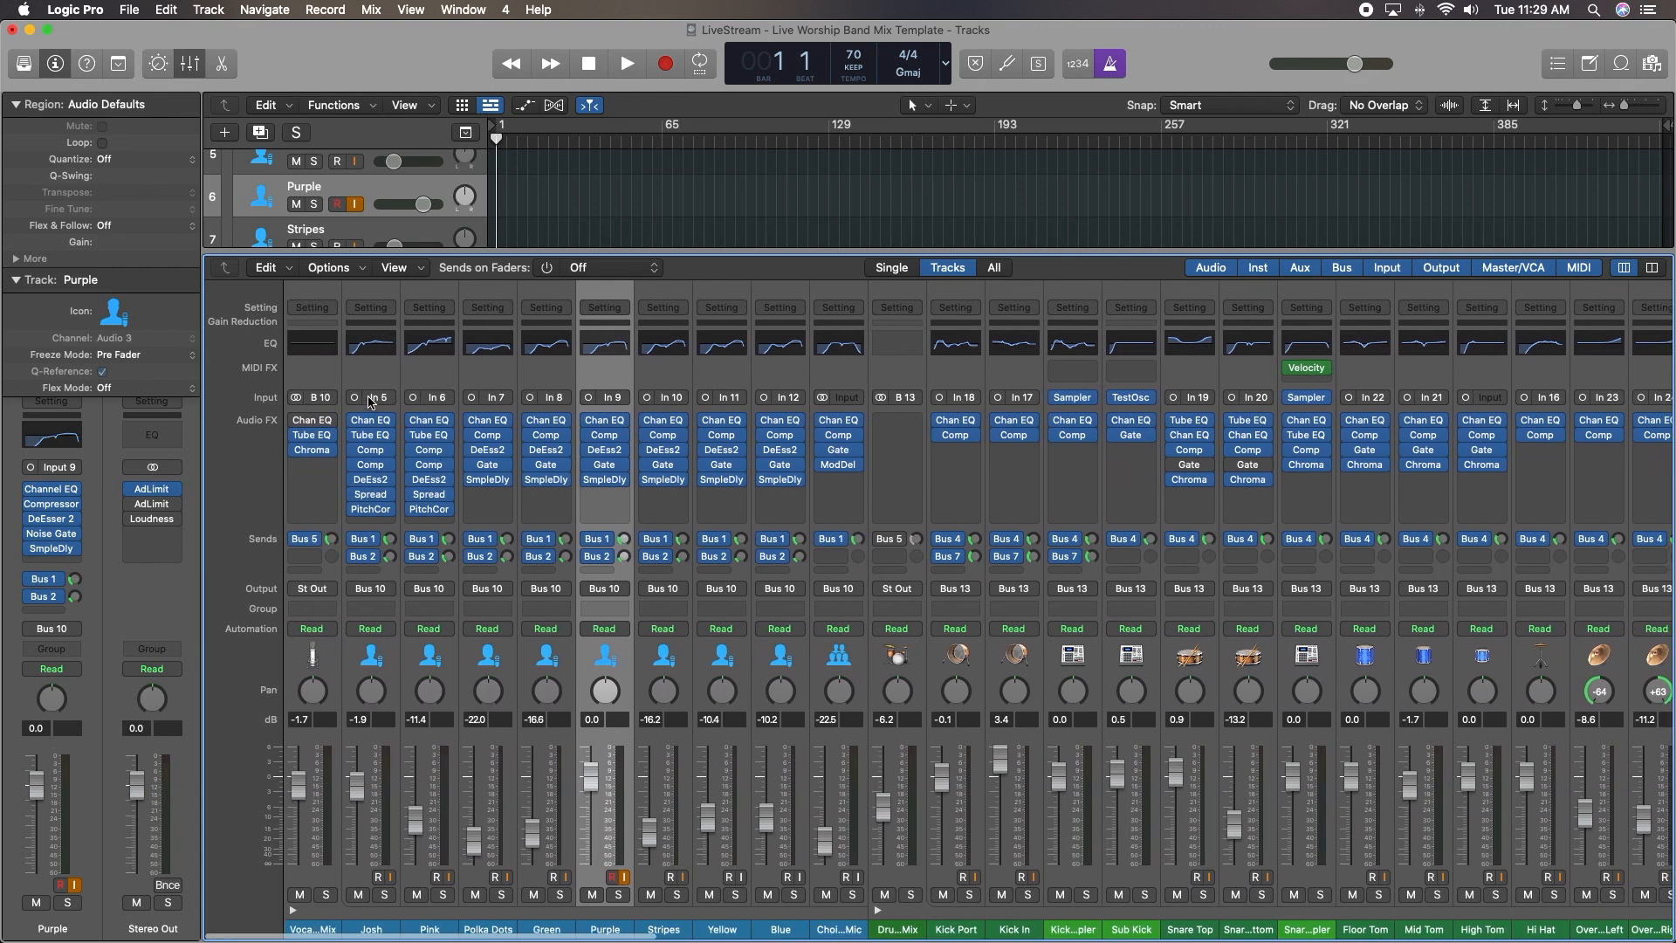
- Check the input source choices for the Purple channel in the mixer and leave its assignment as it is
{"action": "left_click", "coordinate": [612, 399]}
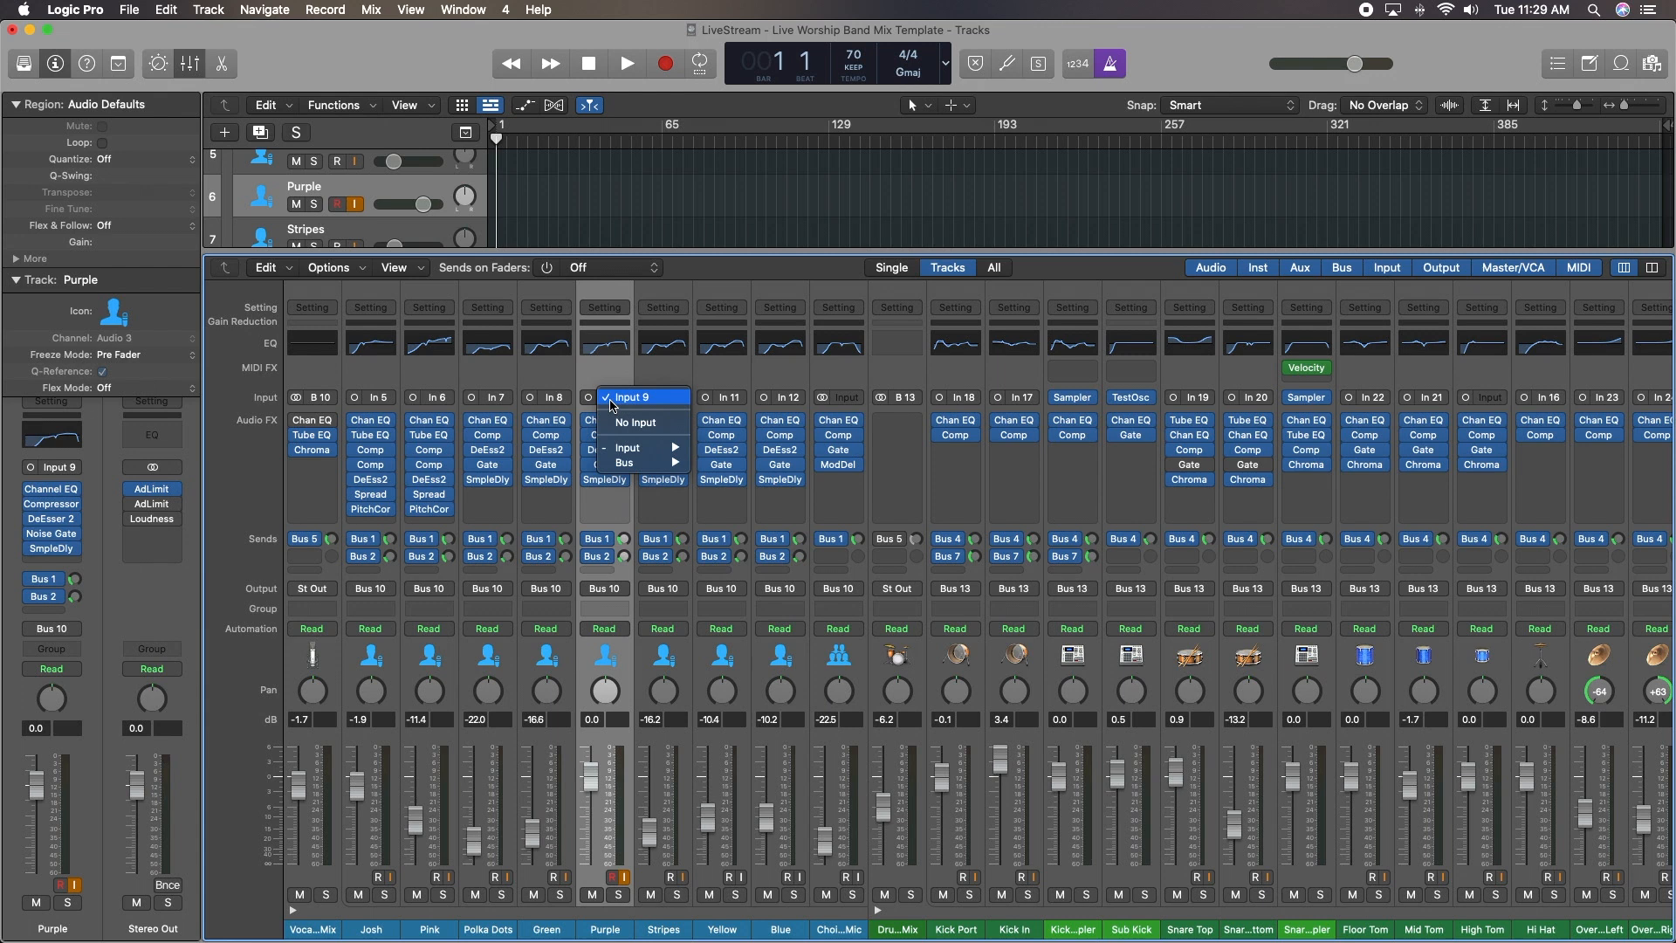
{"action": "left_click", "coordinate": [611, 378]}
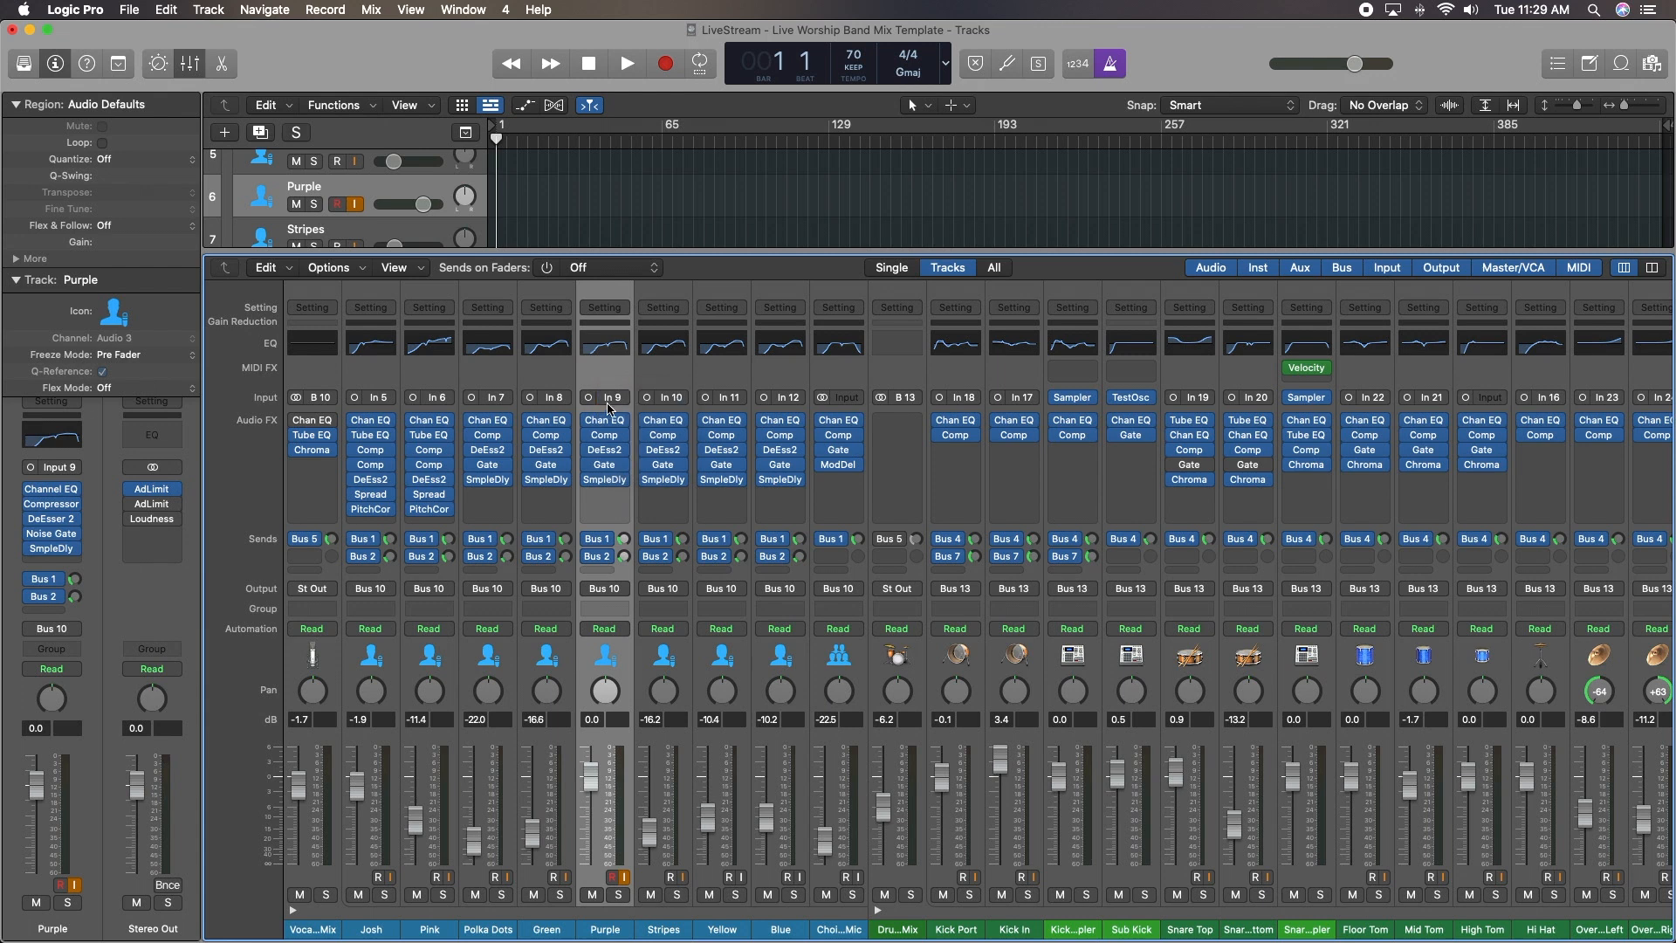
{"action": "left_click", "coordinate": [612, 401]}
{"action": "mouse_move", "coordinate": [625, 449]}
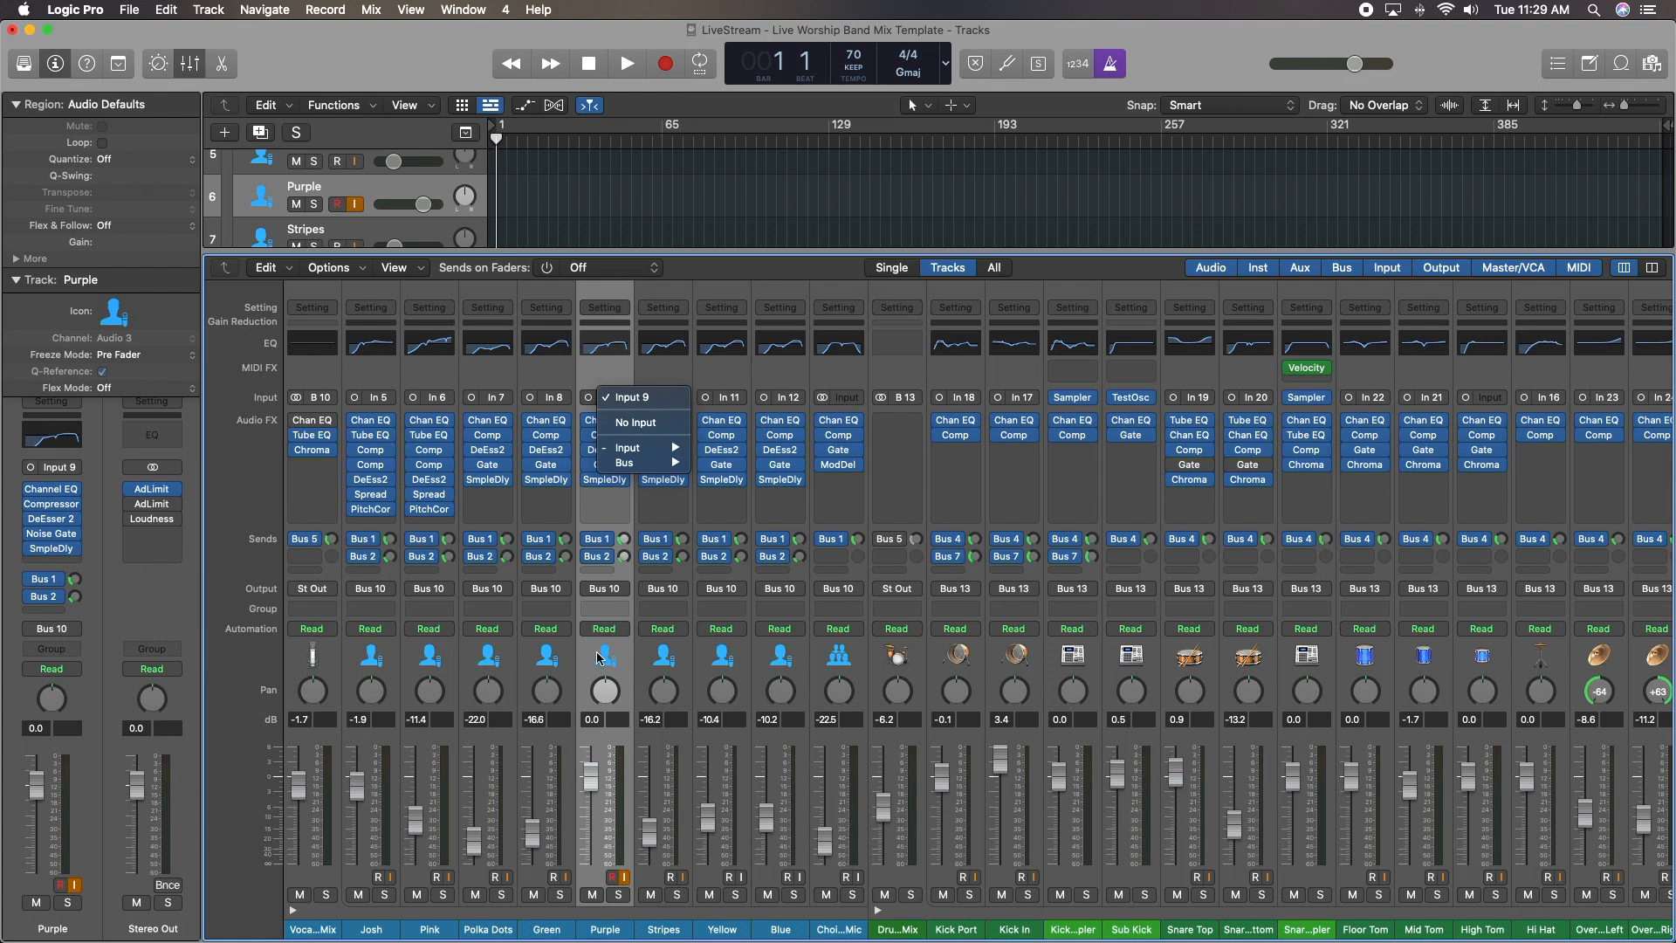
{"action": "left_click", "coordinate": [600, 384]}
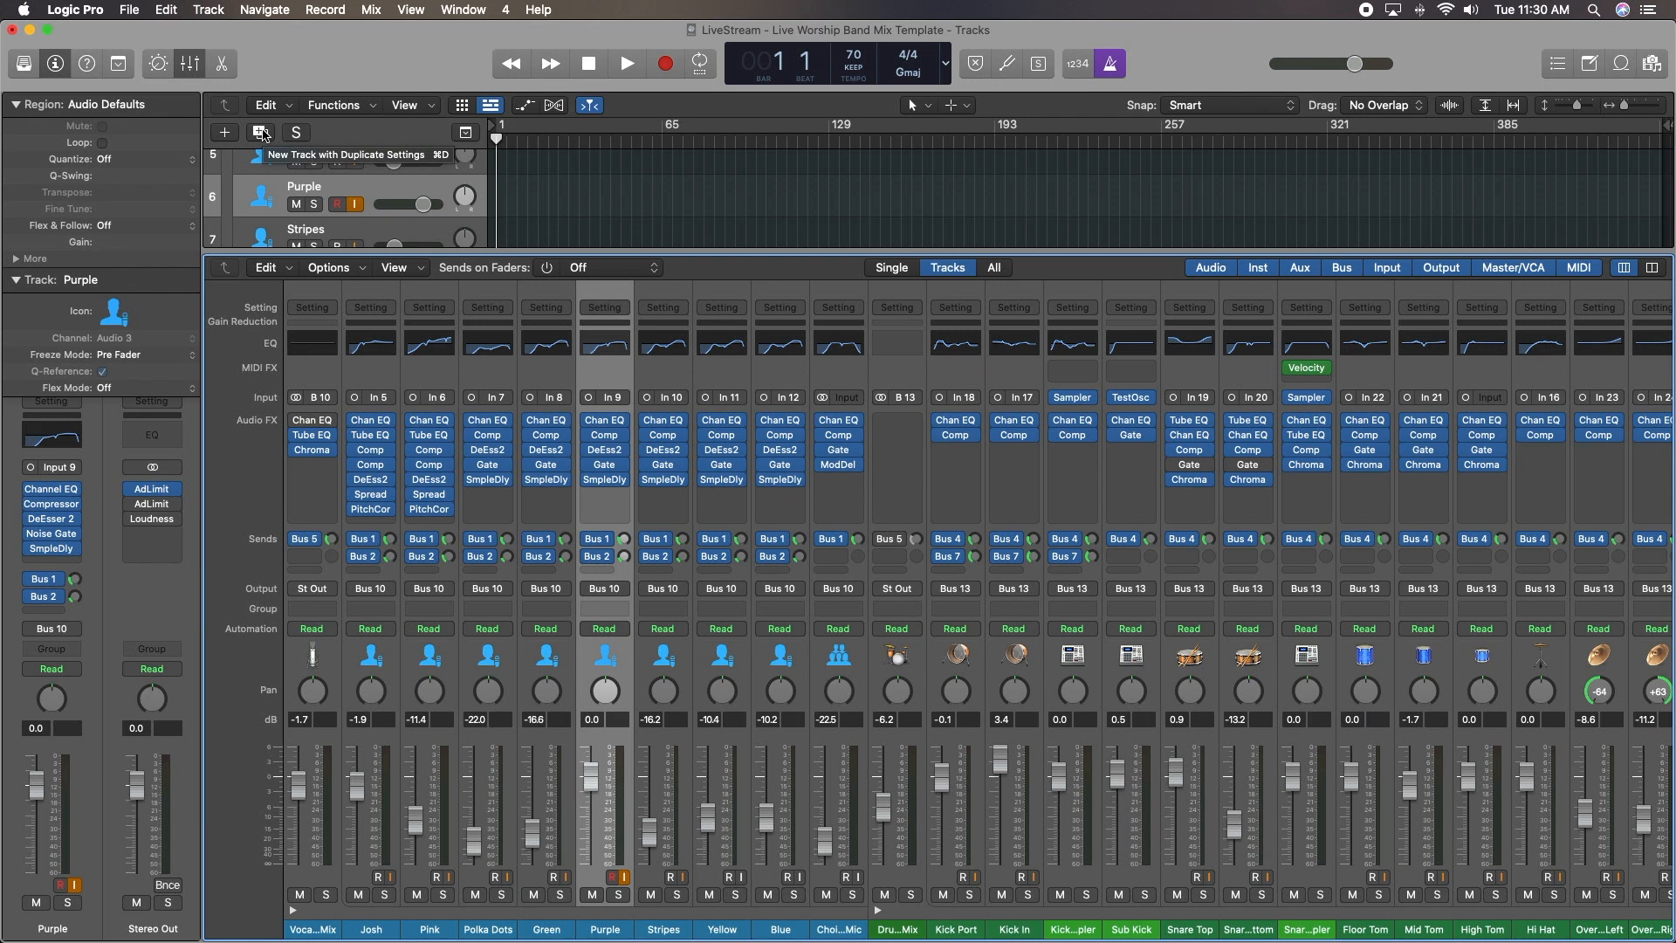
- Duplicate the Purple track with its settings, select the original to compare the two channel strips, and undo the duplication
{"action": "left_click", "coordinate": [377, 194]}
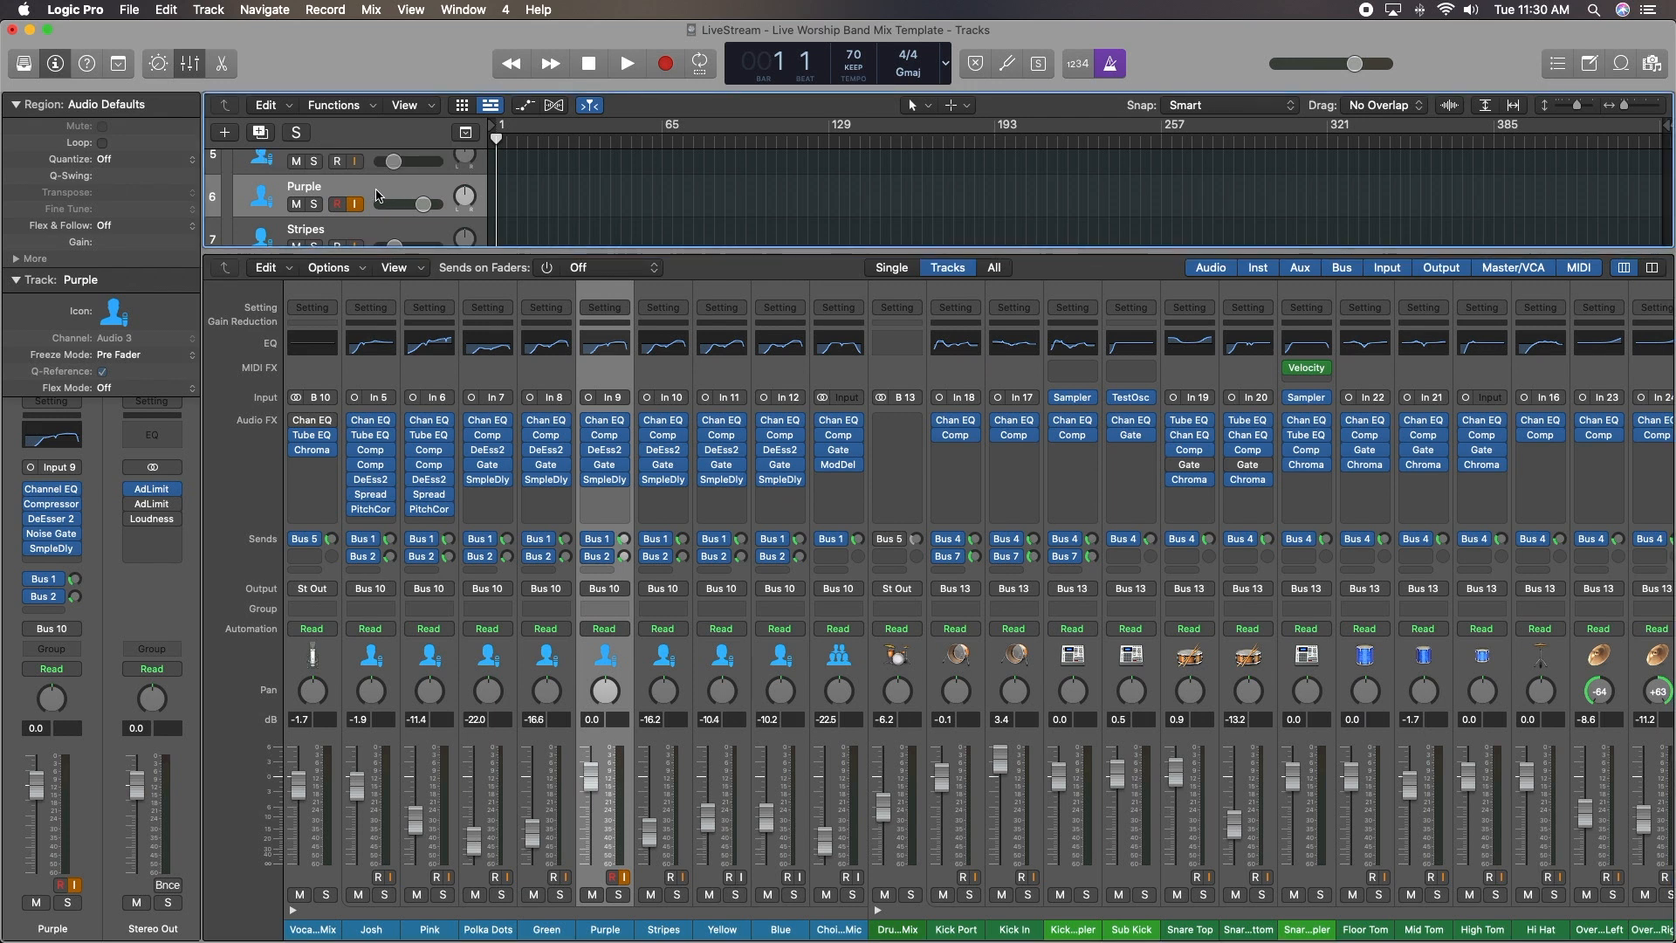
{"action": "key", "text": "super+d"}
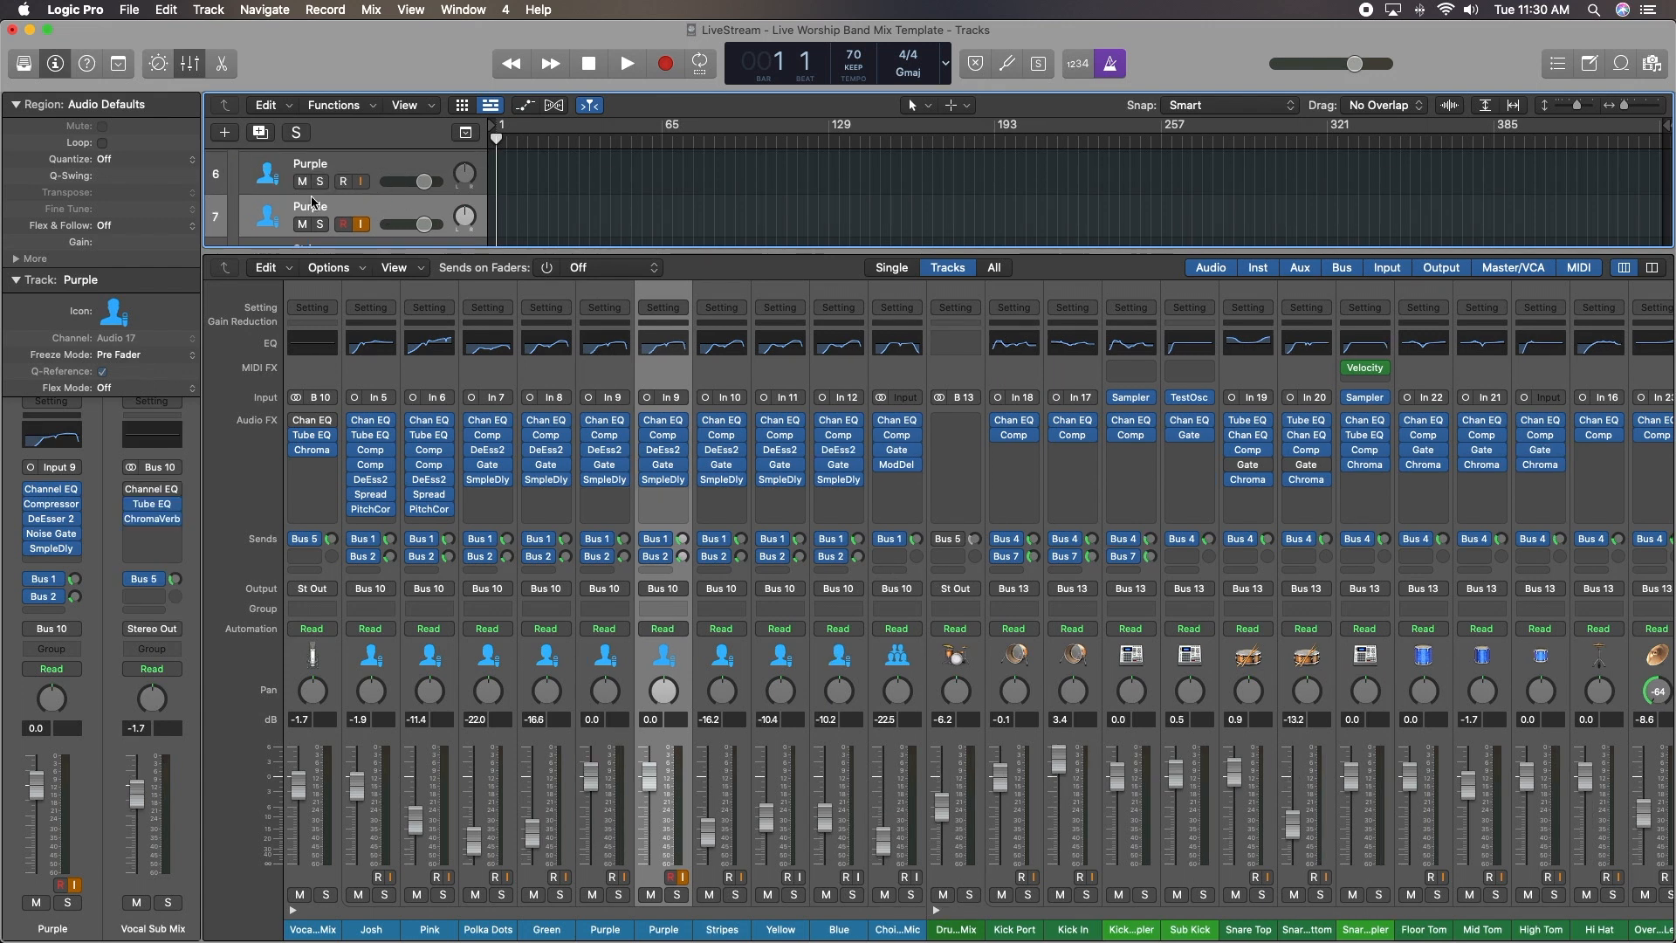
{"action": "left_click", "coordinate": [390, 174]}
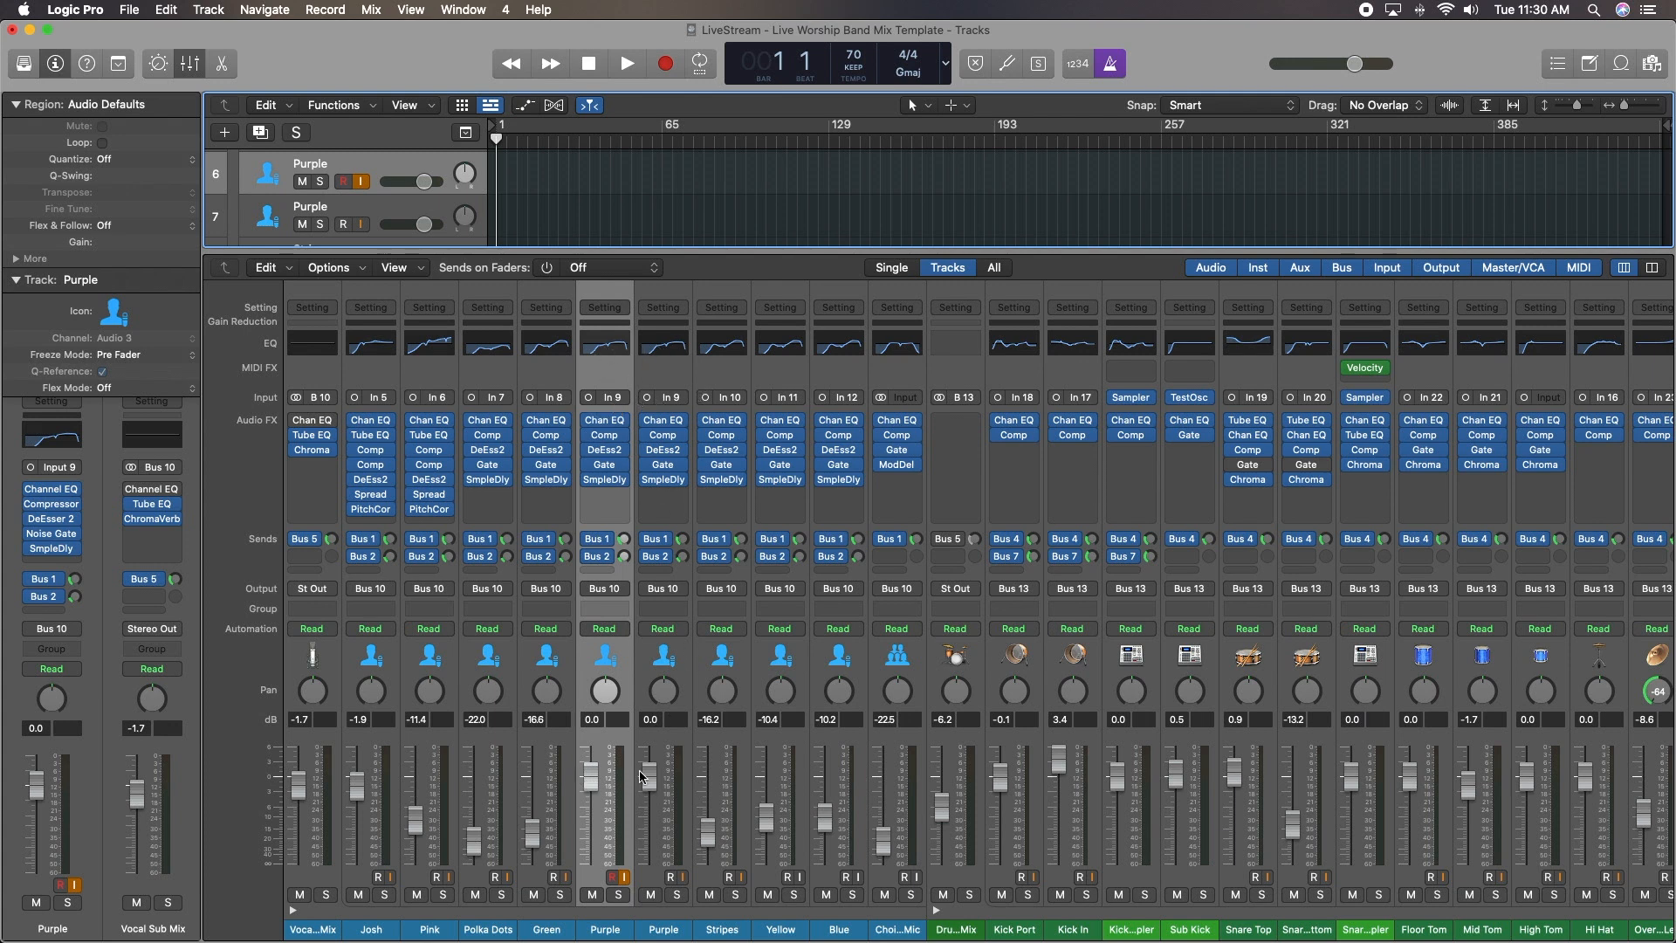
{"action": "mouse_move", "coordinate": [604, 630]}
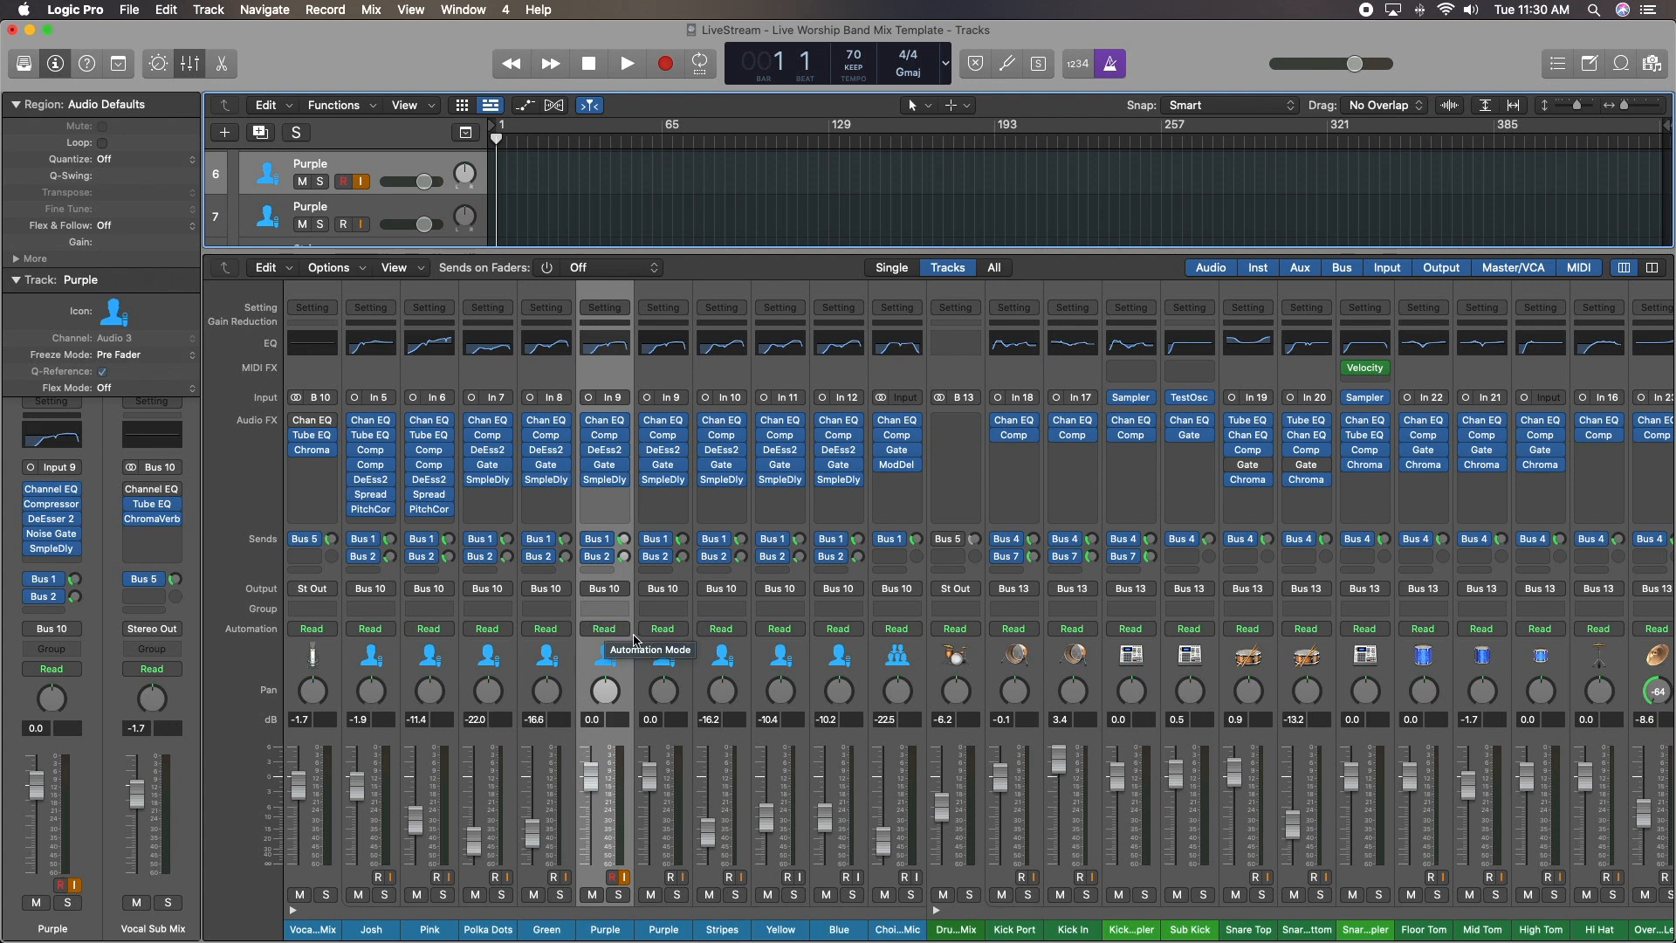
{"action": "key", "text": "super+z"}
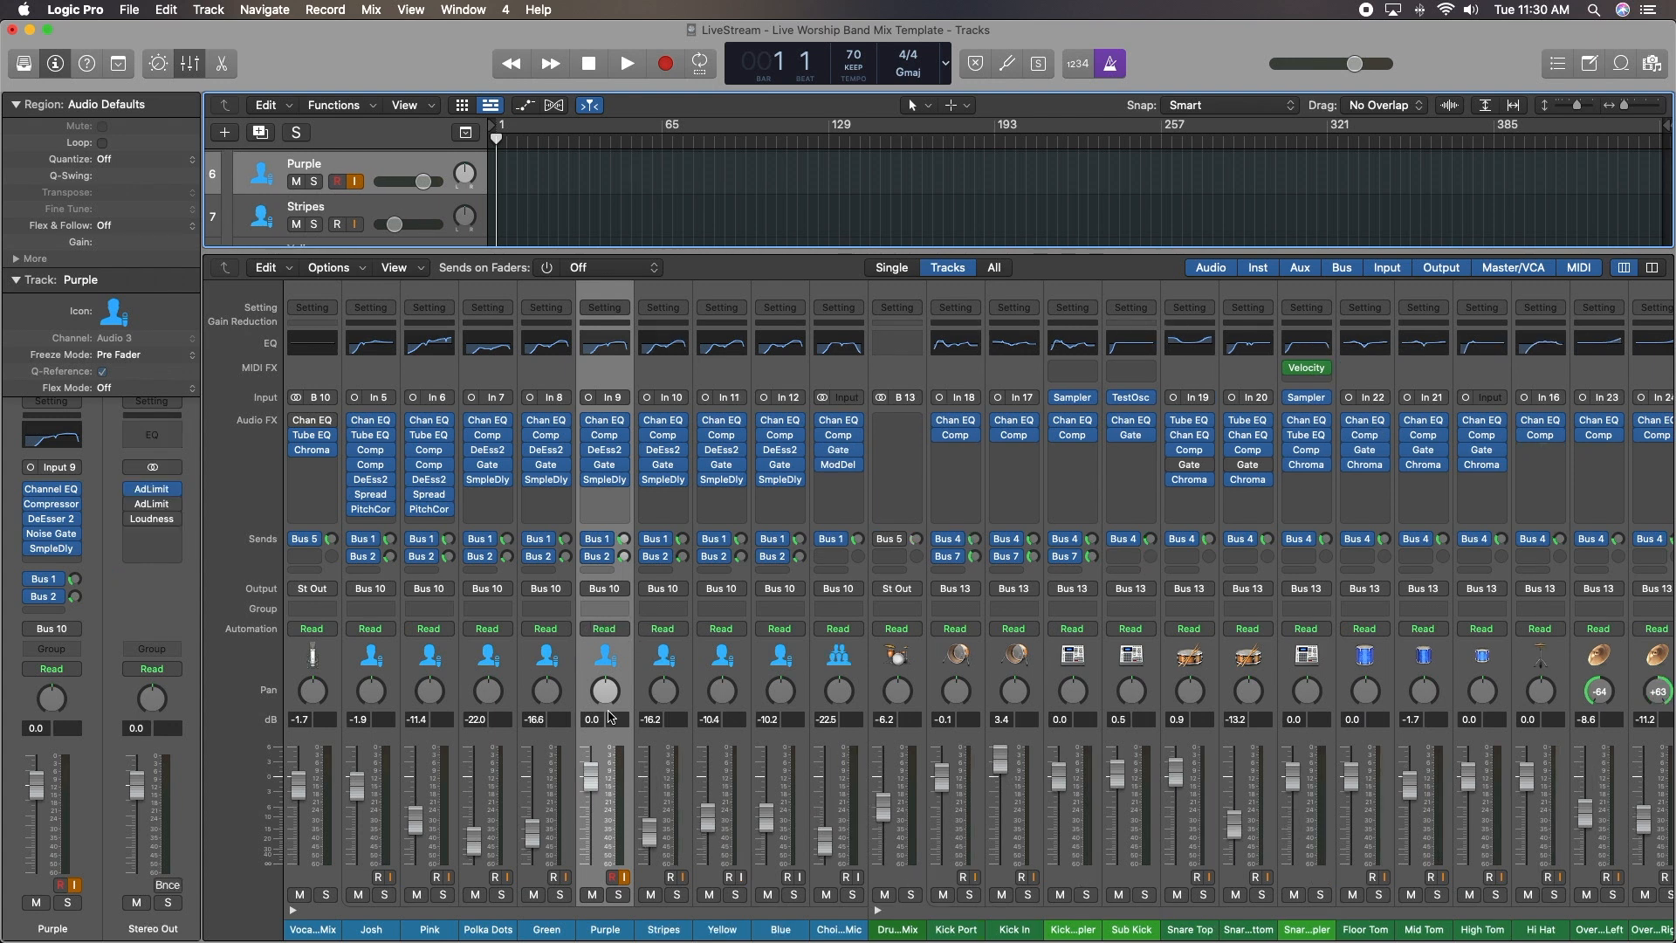
- Set the Purple channel's input source to Input 8 in the mixer
{"action": "left_click", "coordinate": [619, 400]}
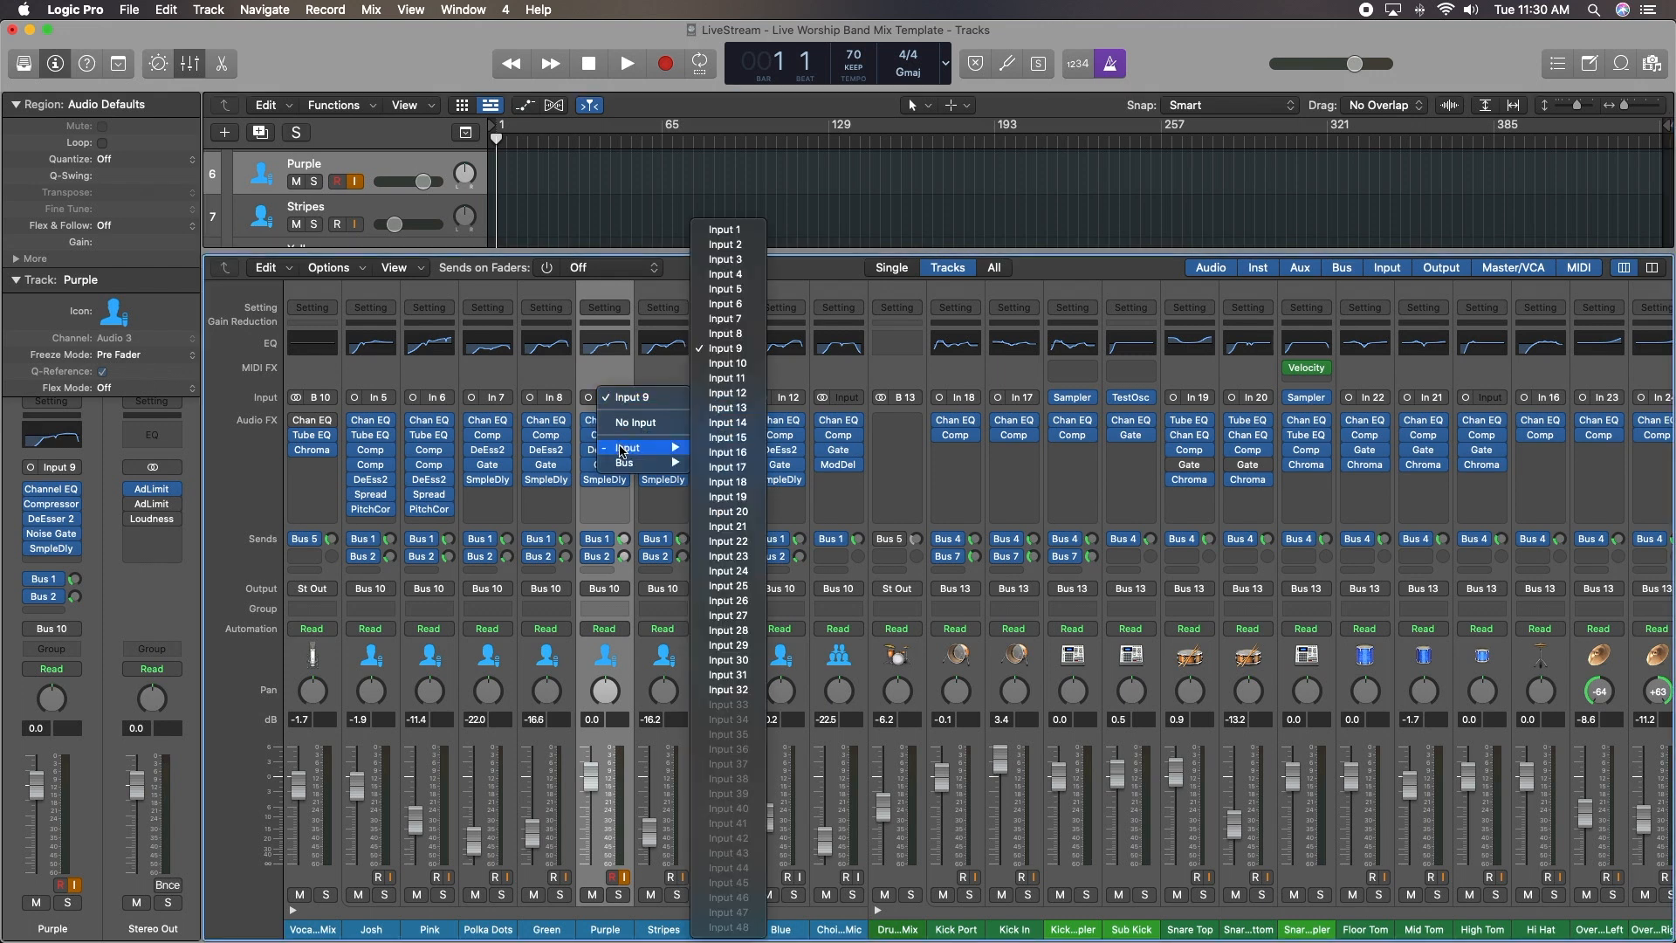
{"action": "left_click", "coordinate": [728, 347]}
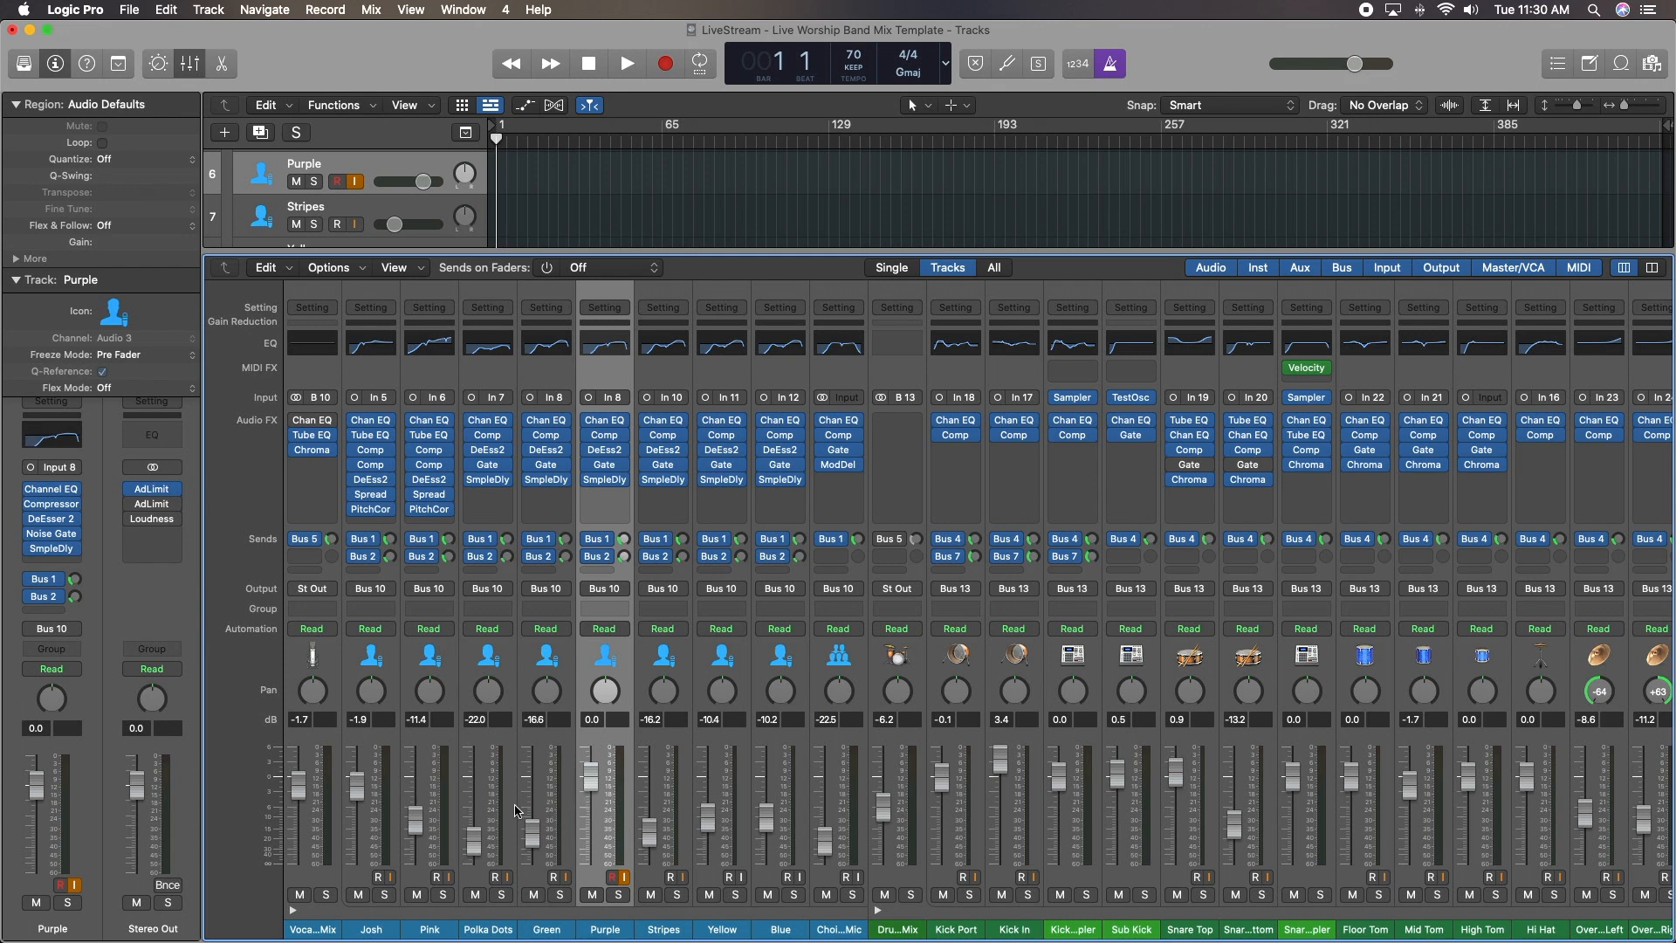
- Bypass the Purple channel's Channel EQ, Compressor, DeEsser 2, Noise Gate and Sample Delay, and turn all five plug-ins back on
{"action": "mouse_move", "coordinate": [544, 429]}
{"action": "mouse_move", "coordinate": [583, 489]}
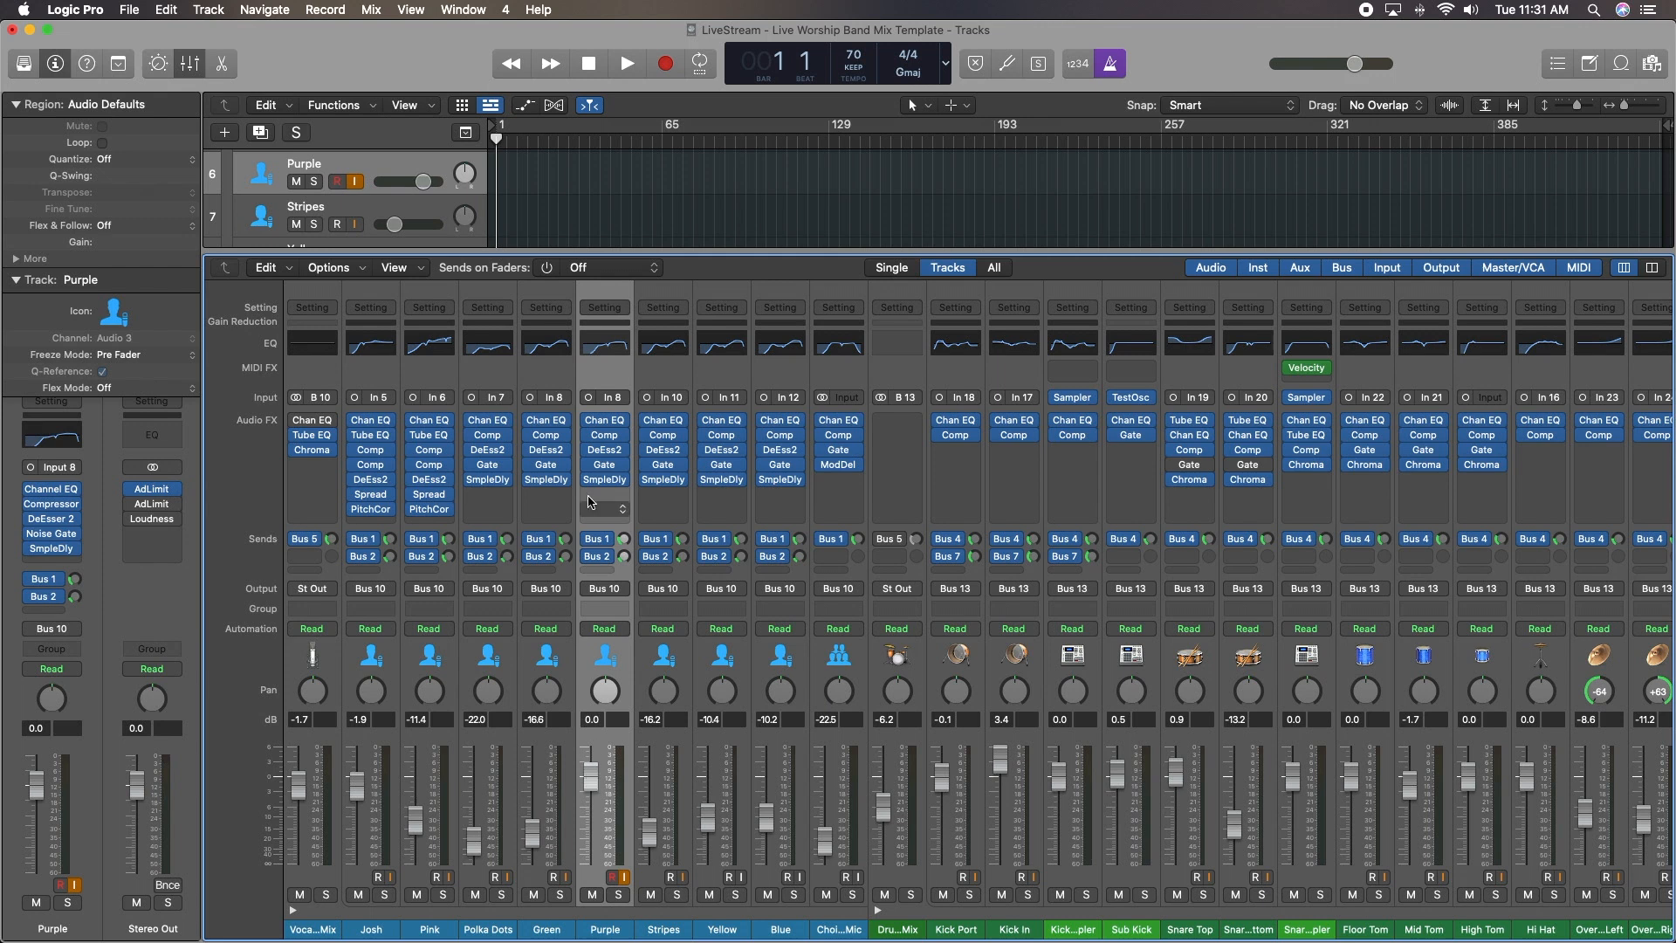
{"action": "left_click", "coordinate": [590, 420]}
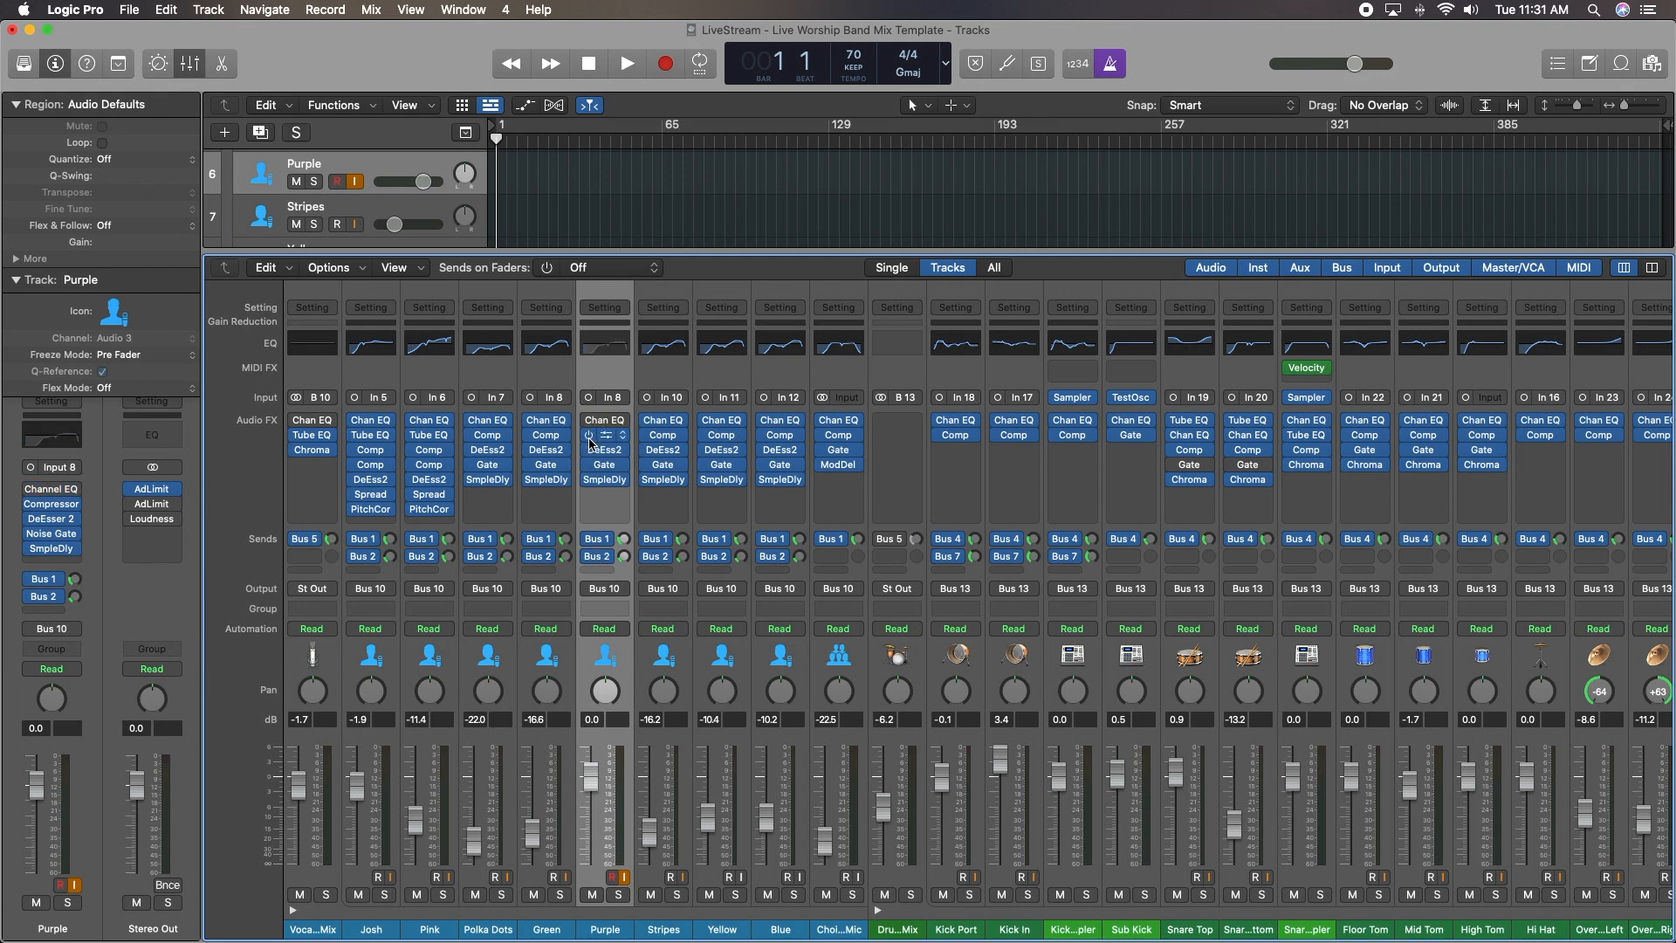
{"action": "left_click", "coordinate": [589, 436]}
{"action": "left_click", "coordinate": [589, 450]}
{"action": "left_click", "coordinate": [589, 464]}
{"action": "left_click", "coordinate": [590, 480]}
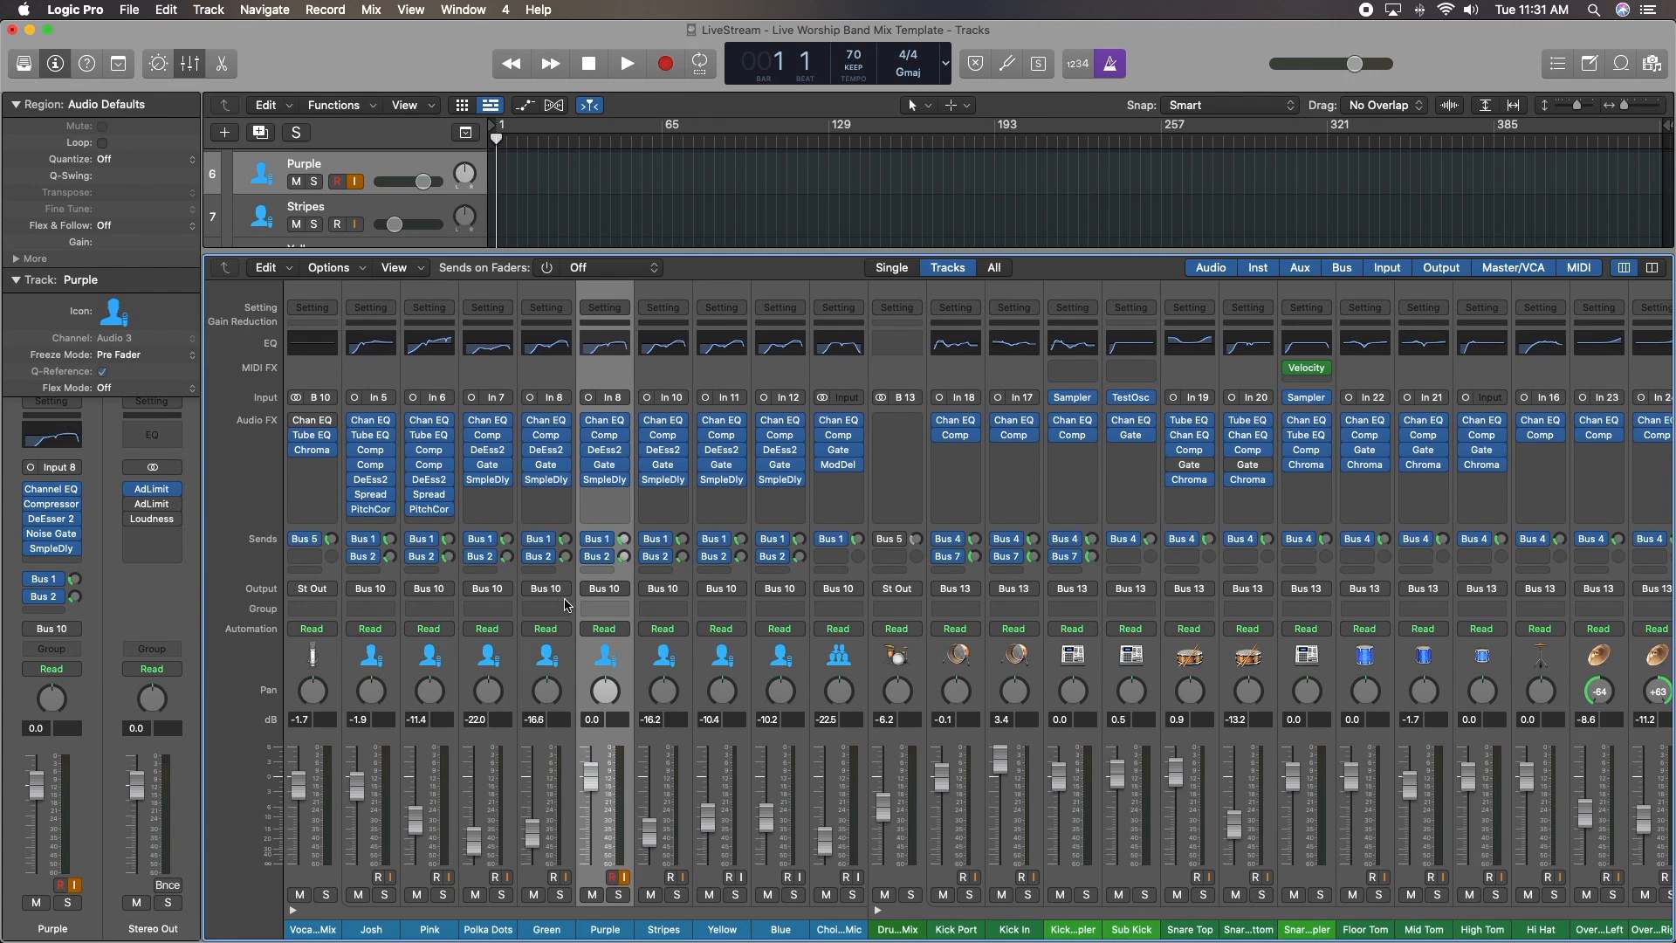
{"action": "scroll", "coordinate": [563, 605], "scroll_direction": "left", "scroll_amount": 1}
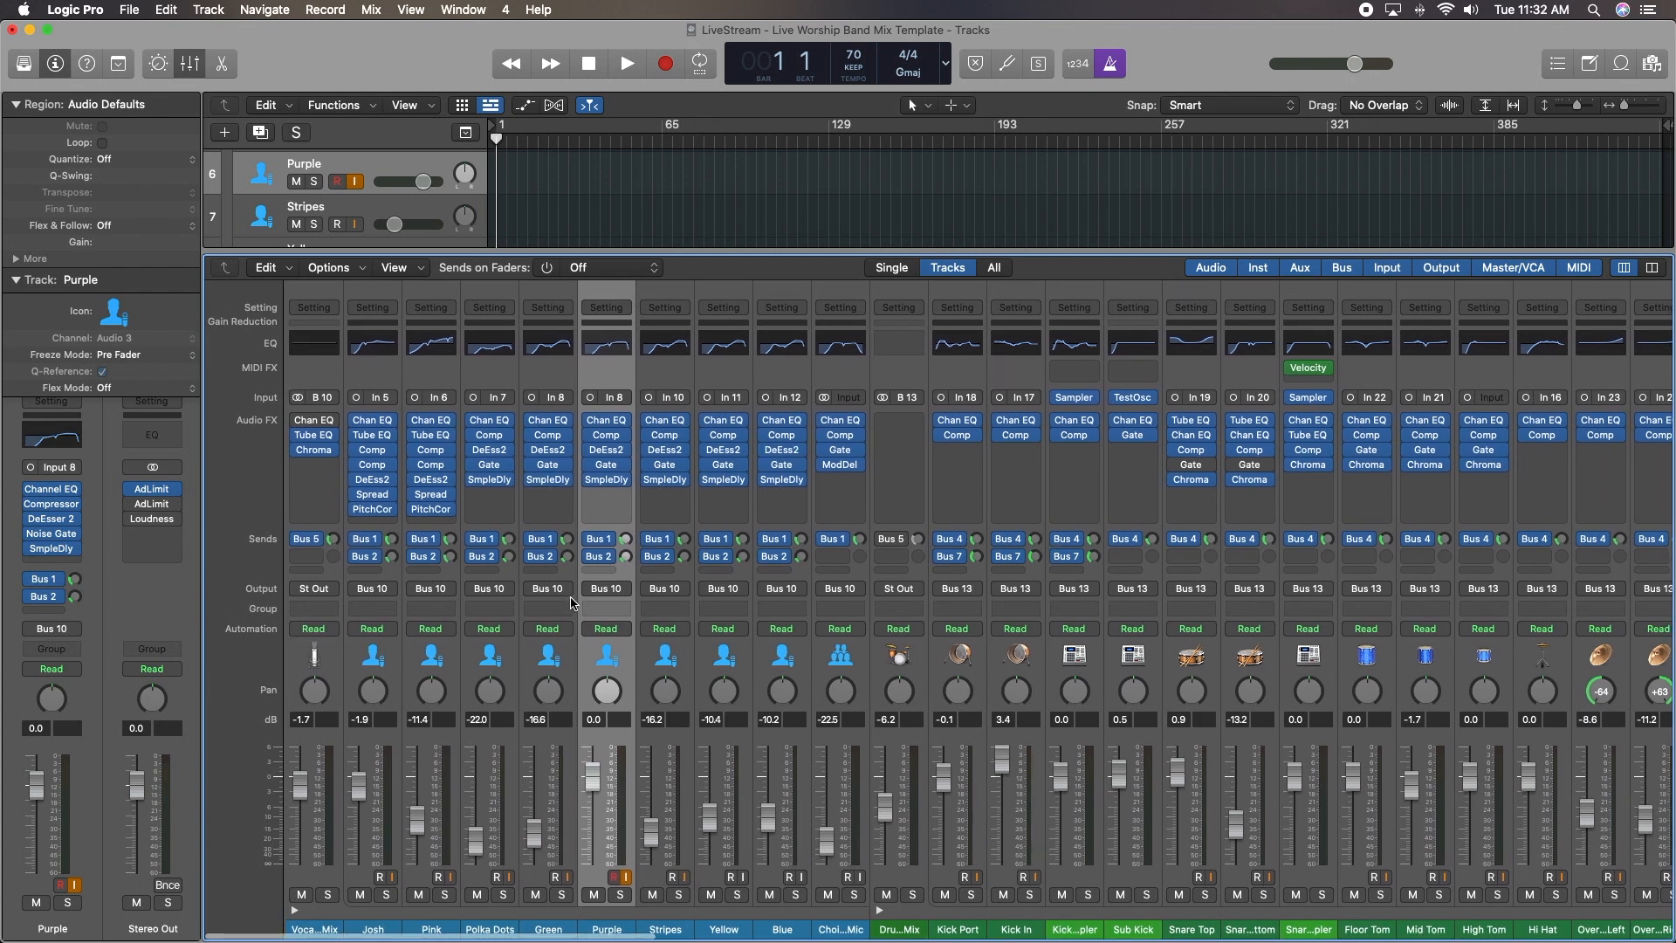
{"action": "scroll", "coordinate": [571, 598], "scroll_direction": "right", "scroll_amount": 1}
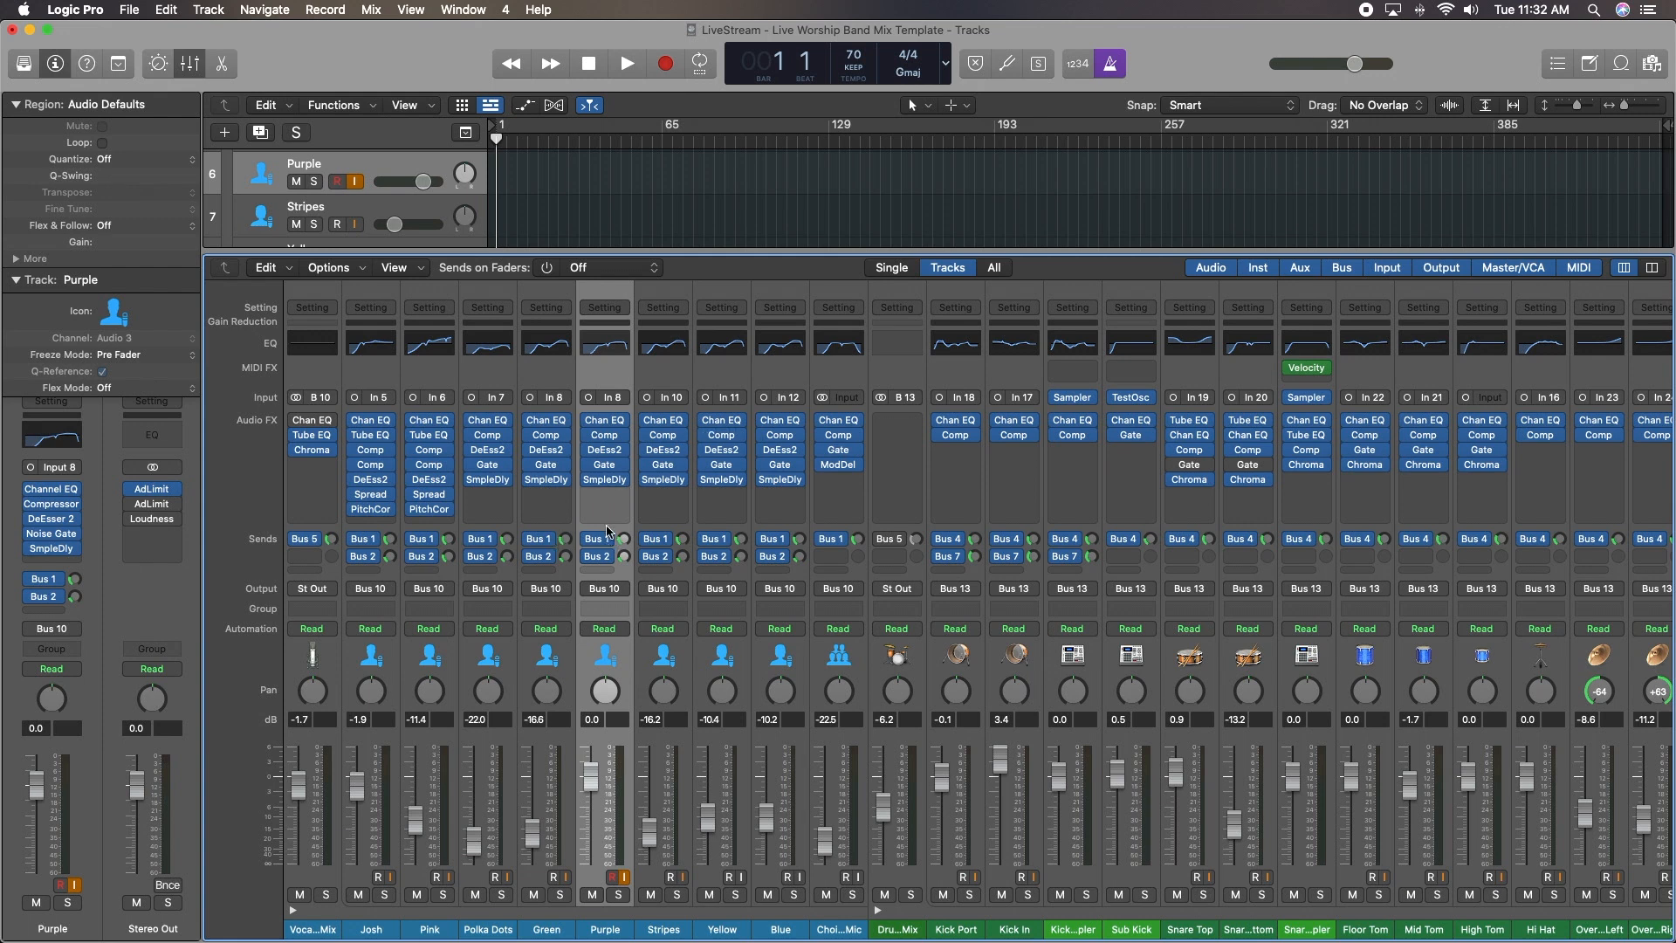
- Close the mixer and select the individual vocal tracks under Vocal Sub Mix one after another, down to Polka Dots
{"action": "left_click", "coordinate": [190, 63]}
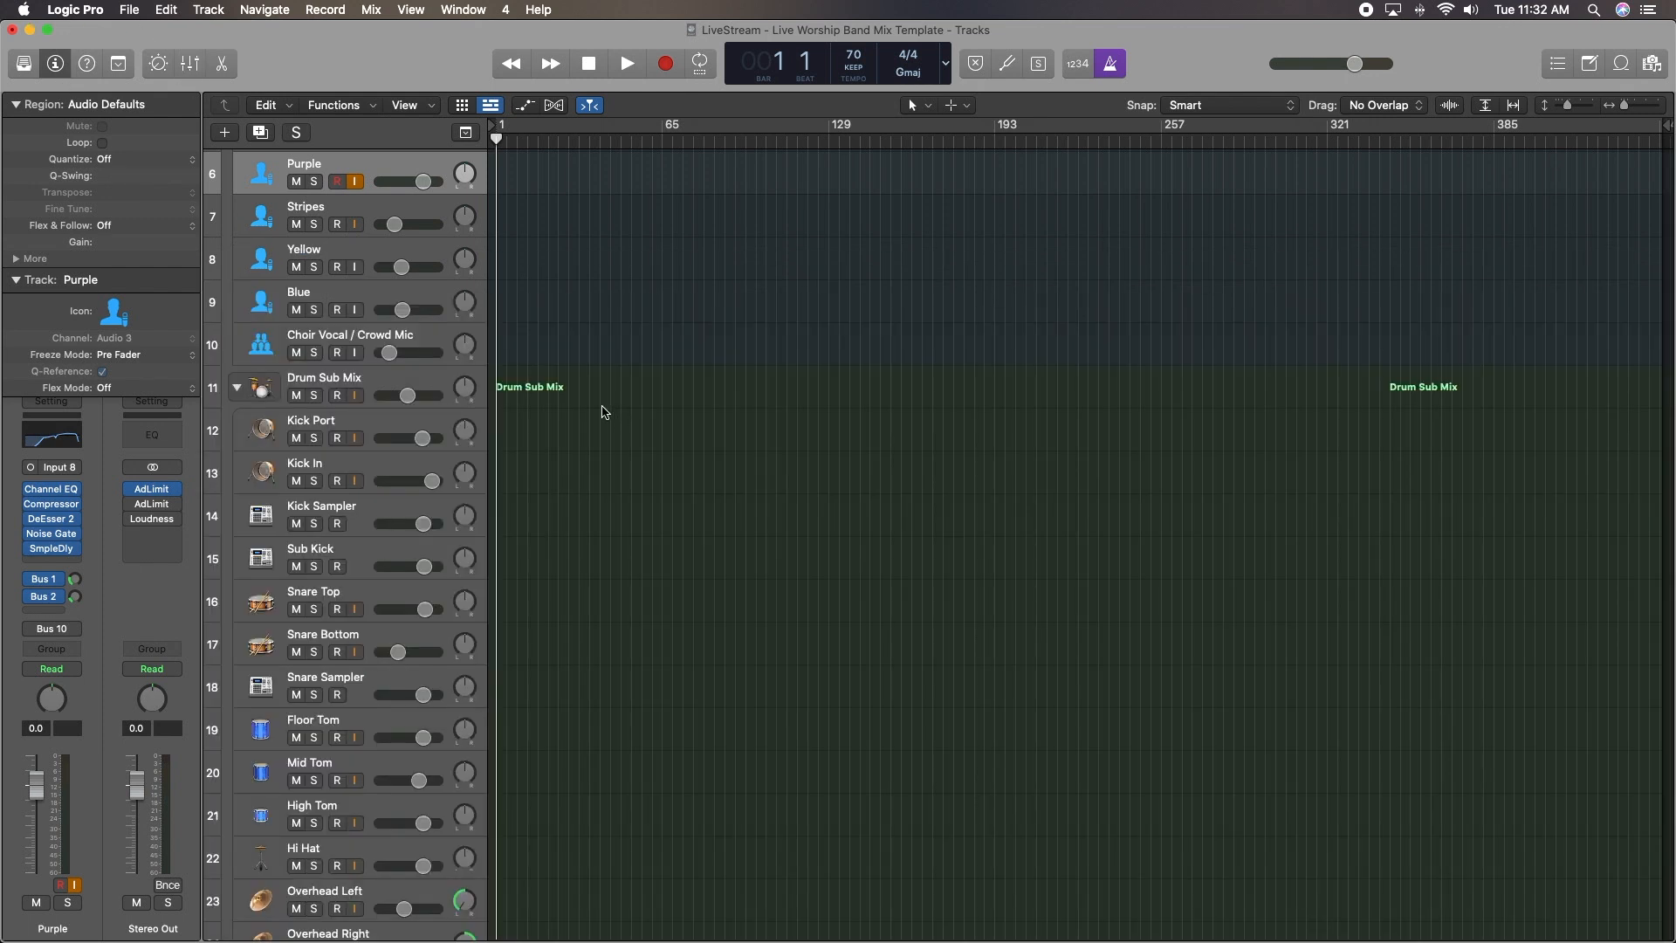
{"action": "scroll", "coordinate": [603, 409], "scroll_direction": "up", "scroll_amount": 5}
{"action": "scroll", "coordinate": [603, 409], "scroll_direction": "up", "scroll_amount": 2}
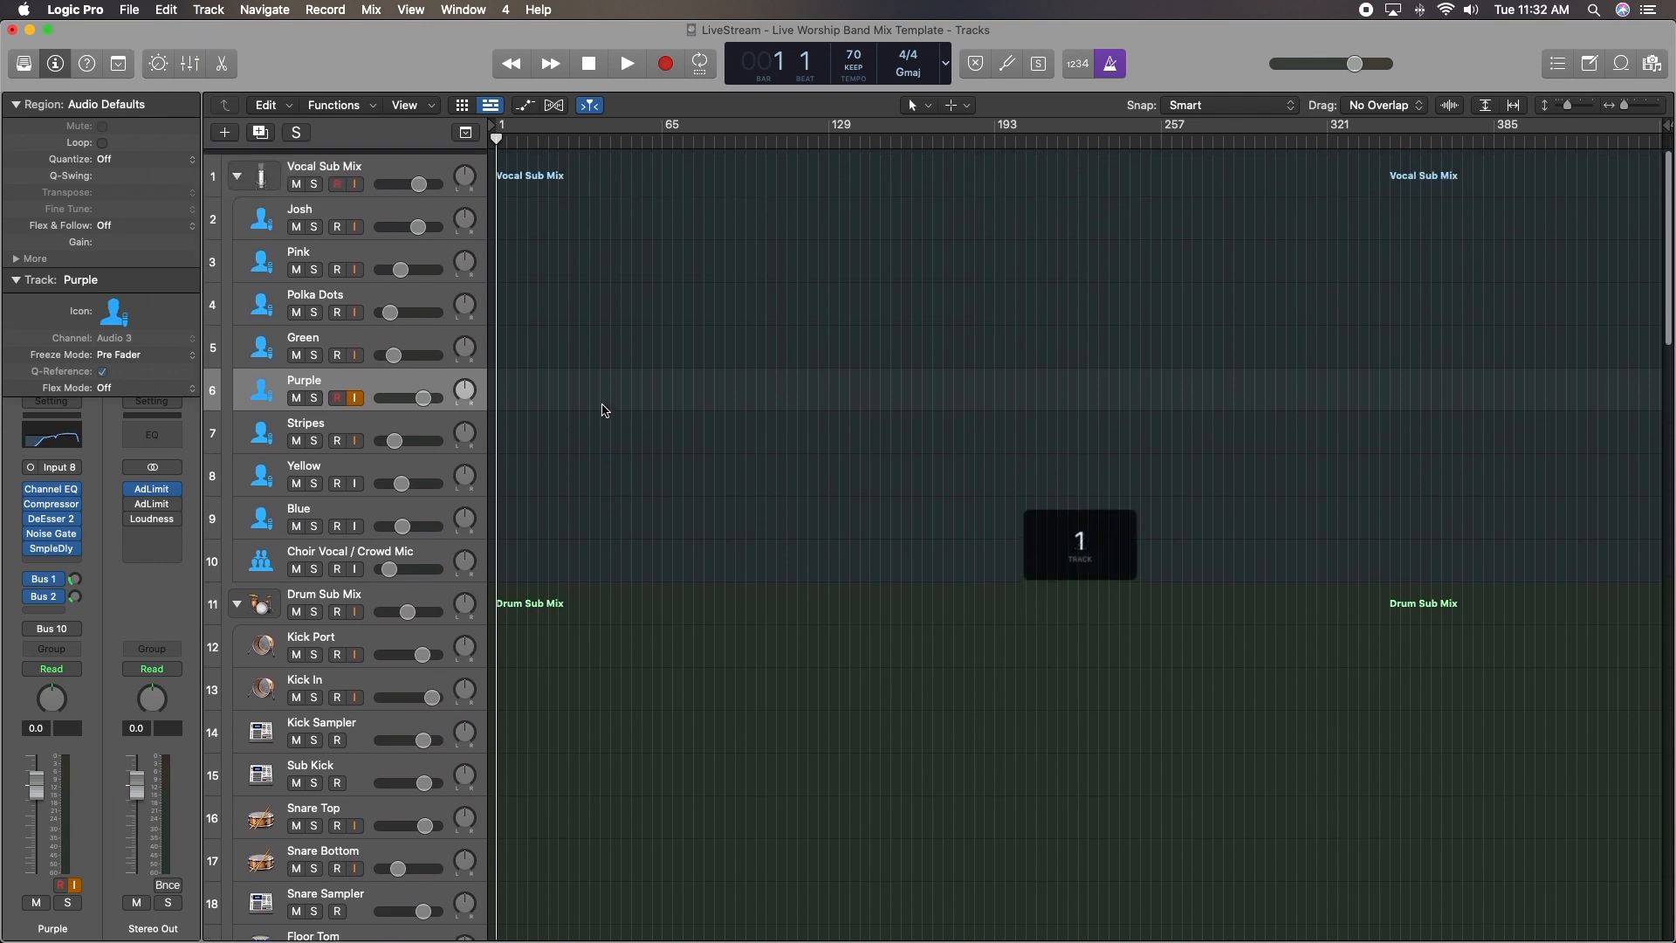
{"action": "left_click", "coordinate": [374, 197]}
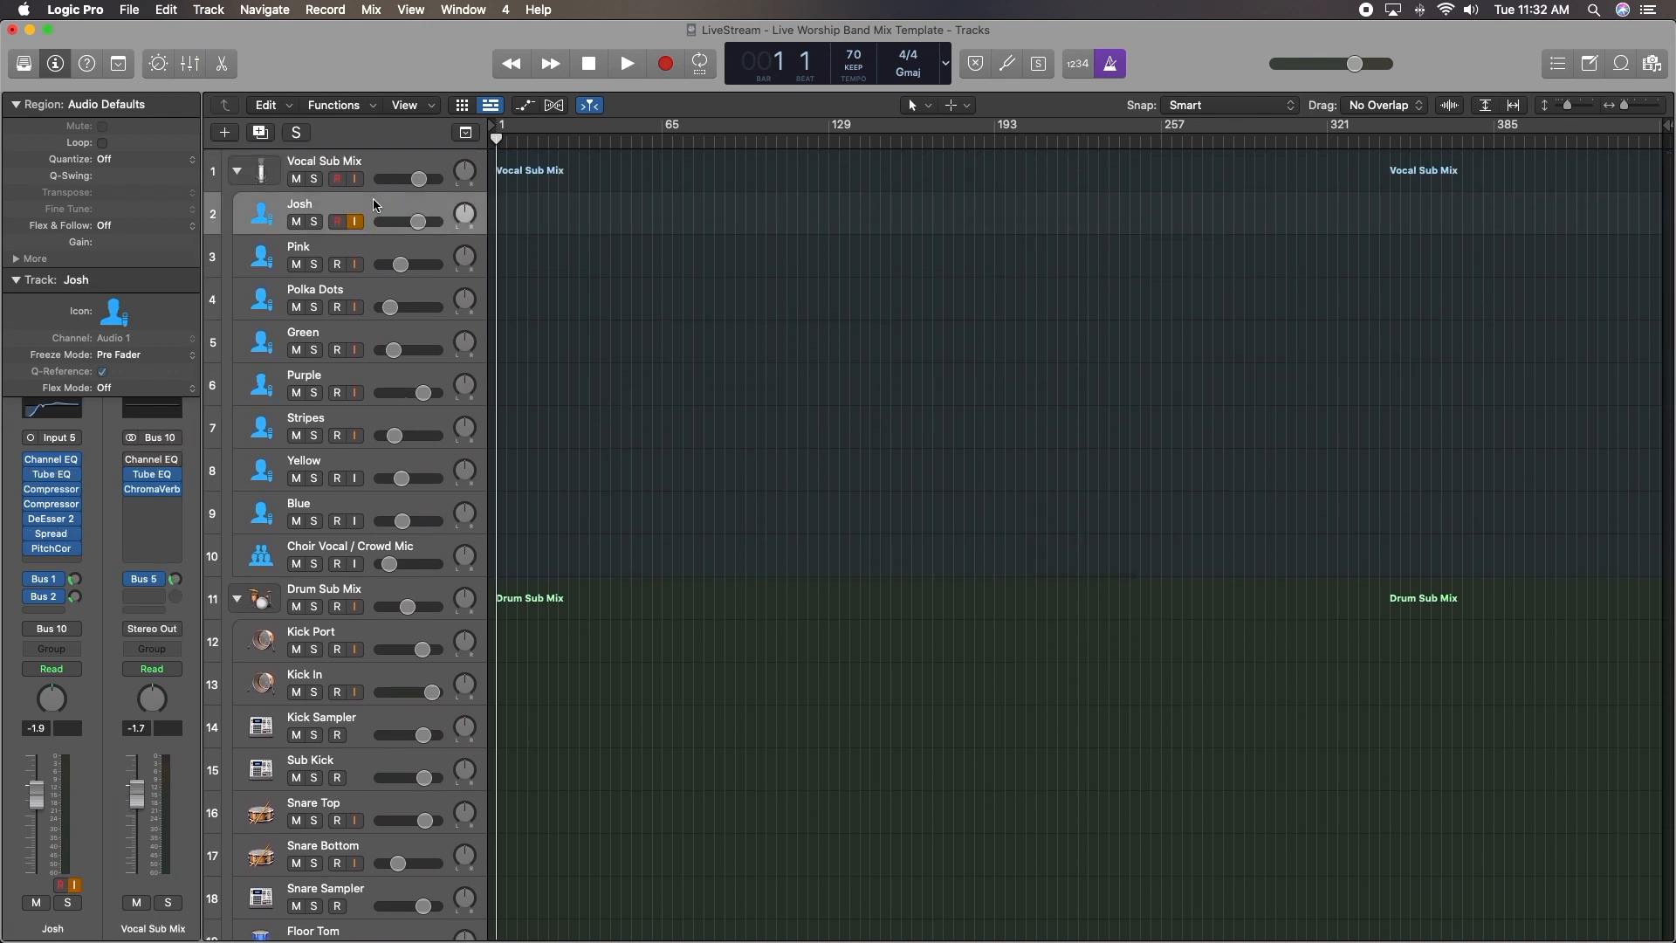
{"action": "left_click", "coordinate": [382, 245]}
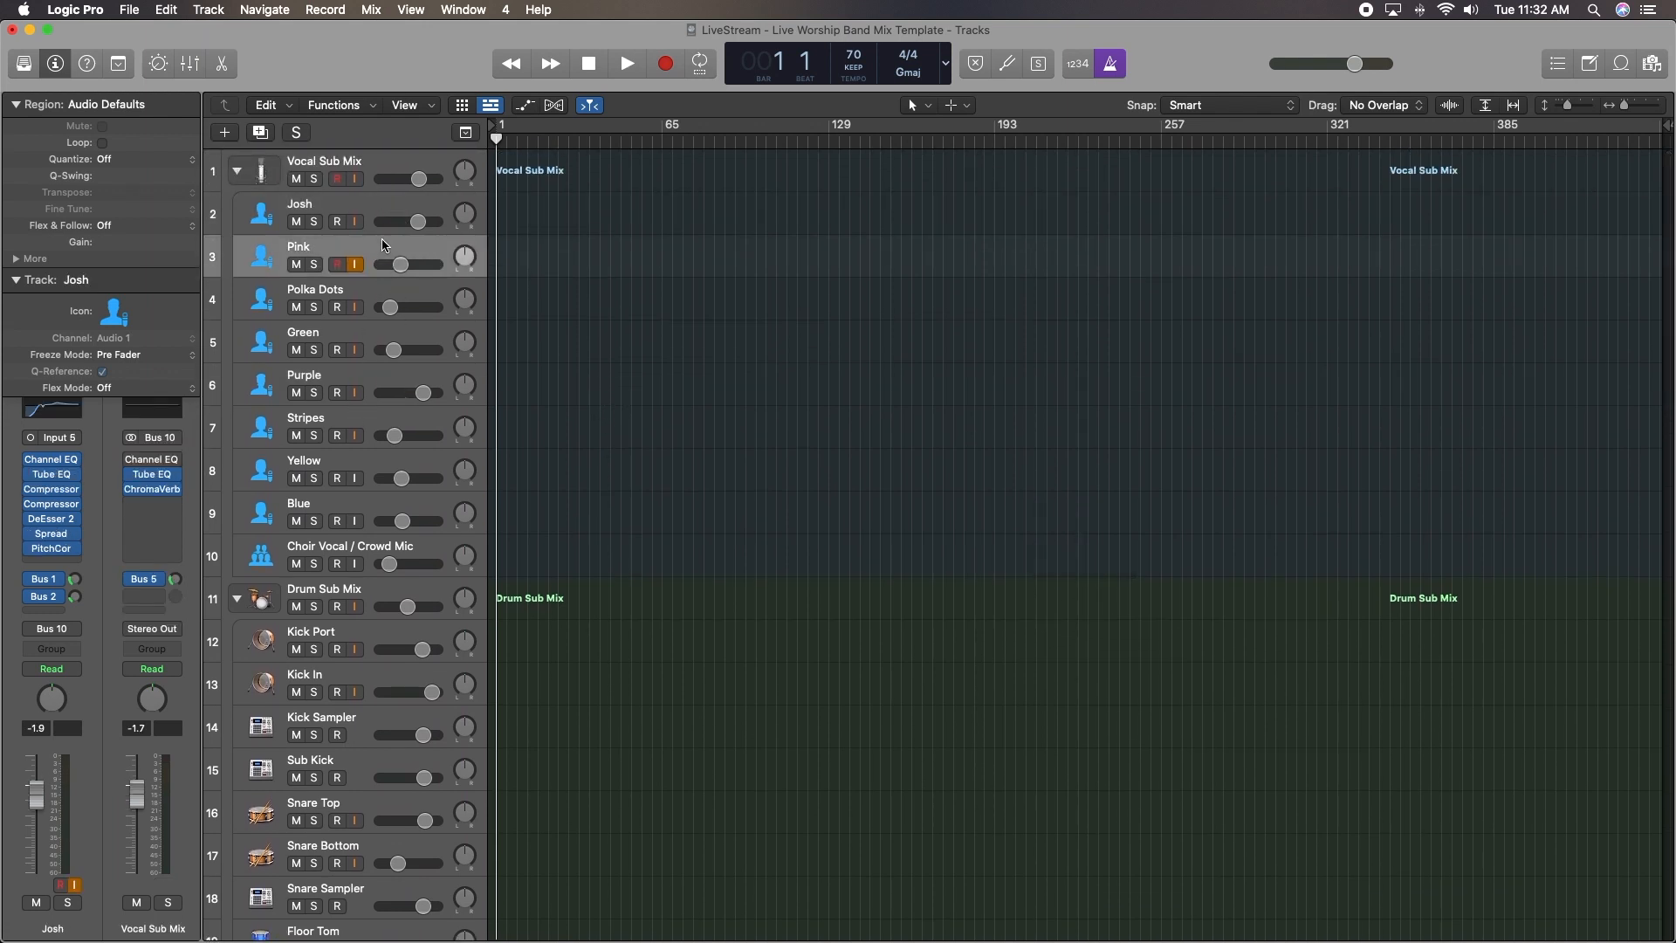
{"action": "left_click", "coordinate": [378, 294]}
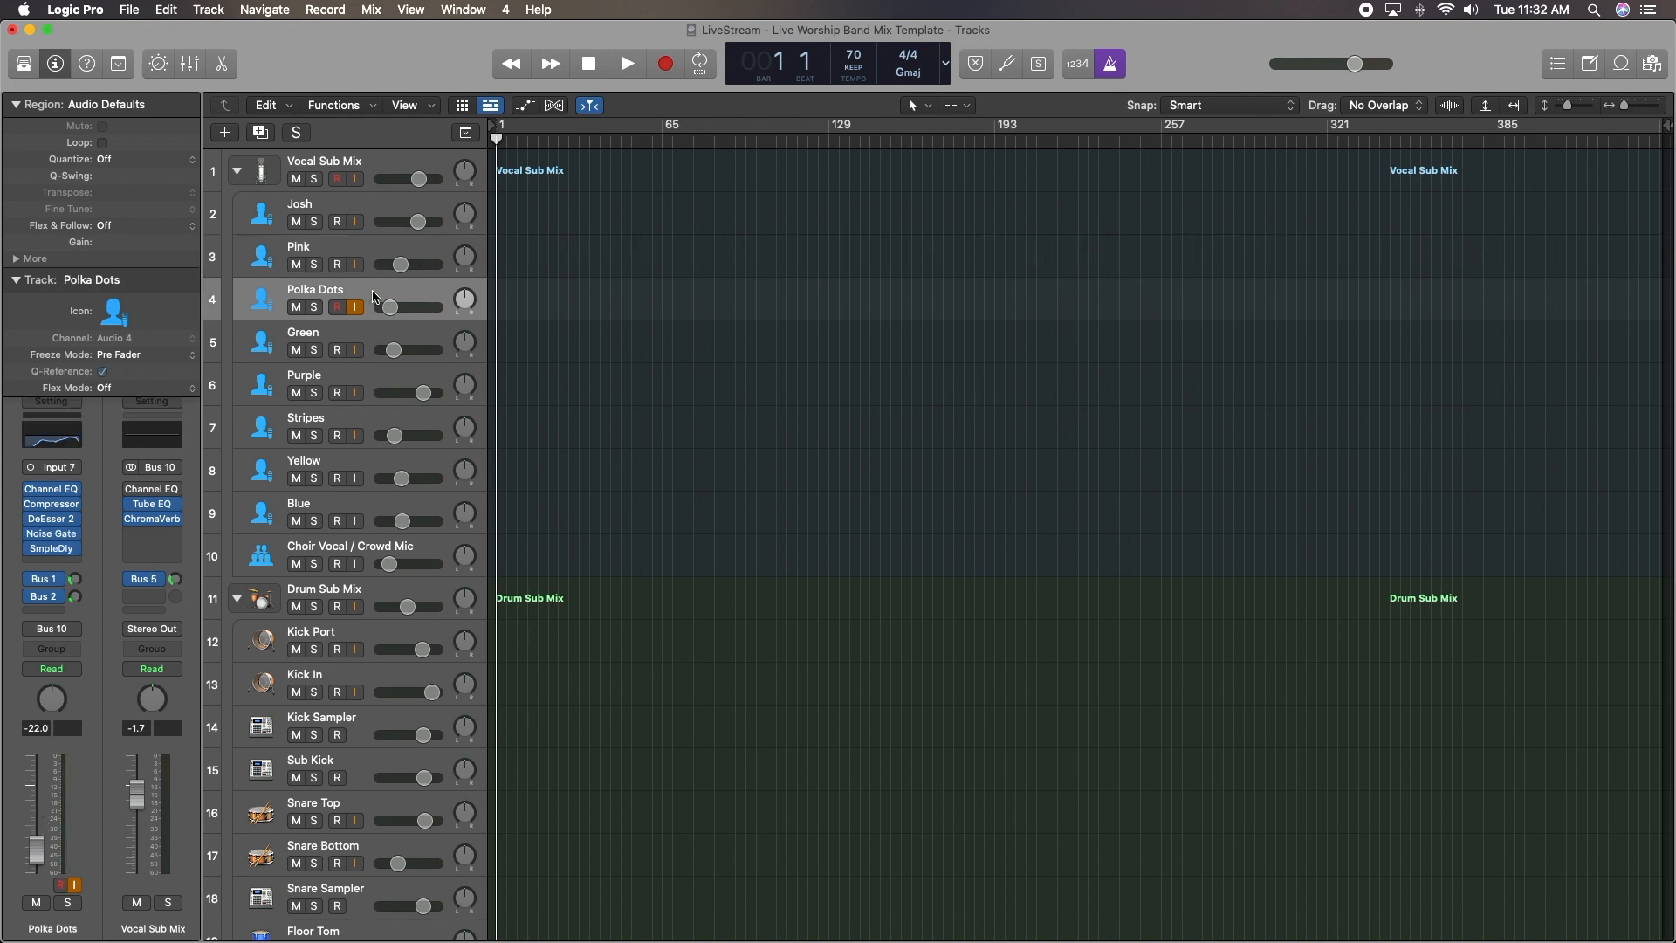
- Select the first vocal track under Vocal Sub Mix, compare it with the Pink track's channel strip, and reselect the first one
{"action": "left_click", "coordinate": [382, 208]}
{"action": "mouse_move", "coordinate": [81, 482]}
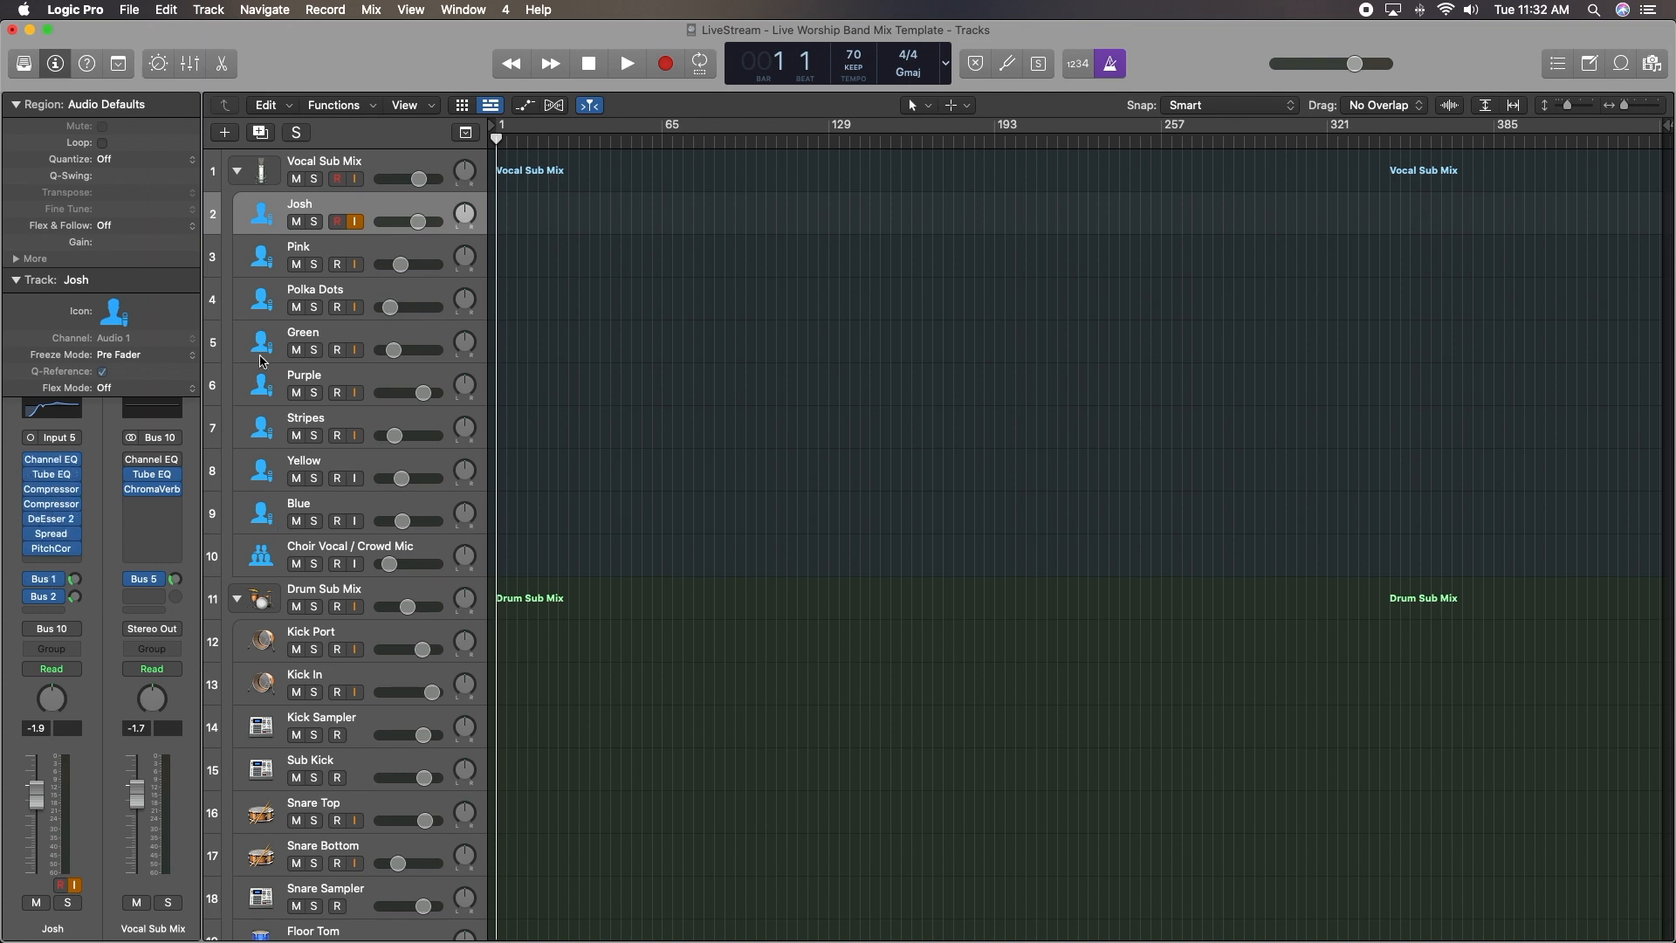
{"action": "scroll", "coordinate": [261, 360], "scroll_direction": "down", "scroll_amount": 1}
{"action": "scroll", "coordinate": [267, 362], "scroll_direction": "up", "scroll_amount": 2}
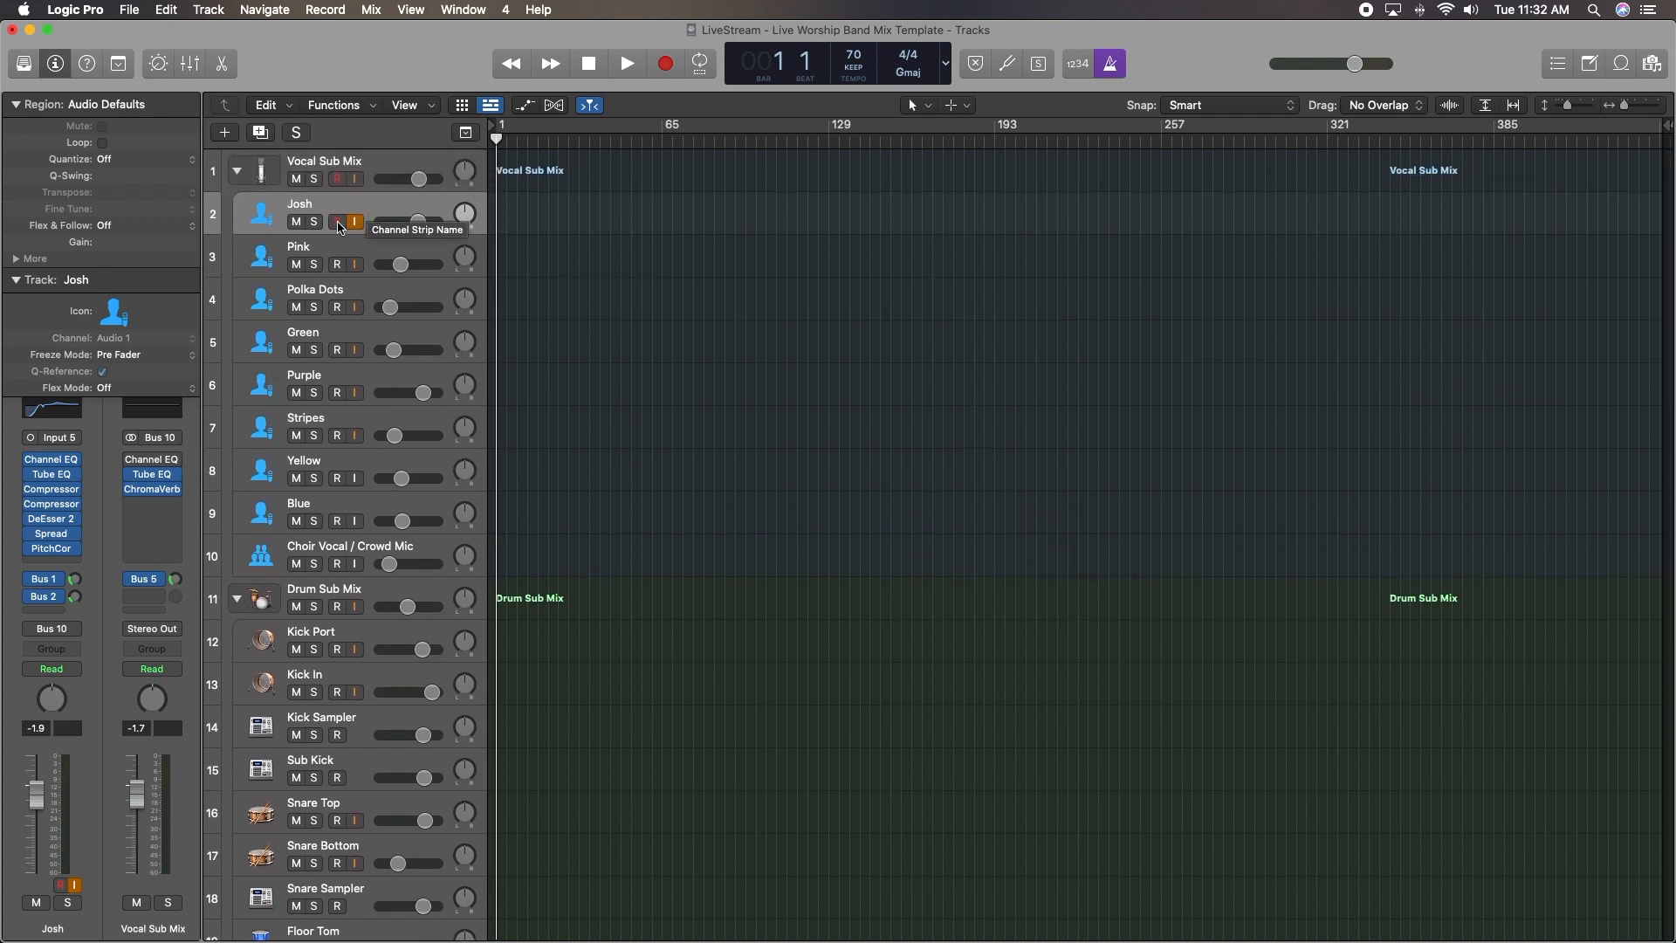
{"action": "left_click", "coordinate": [338, 249]}
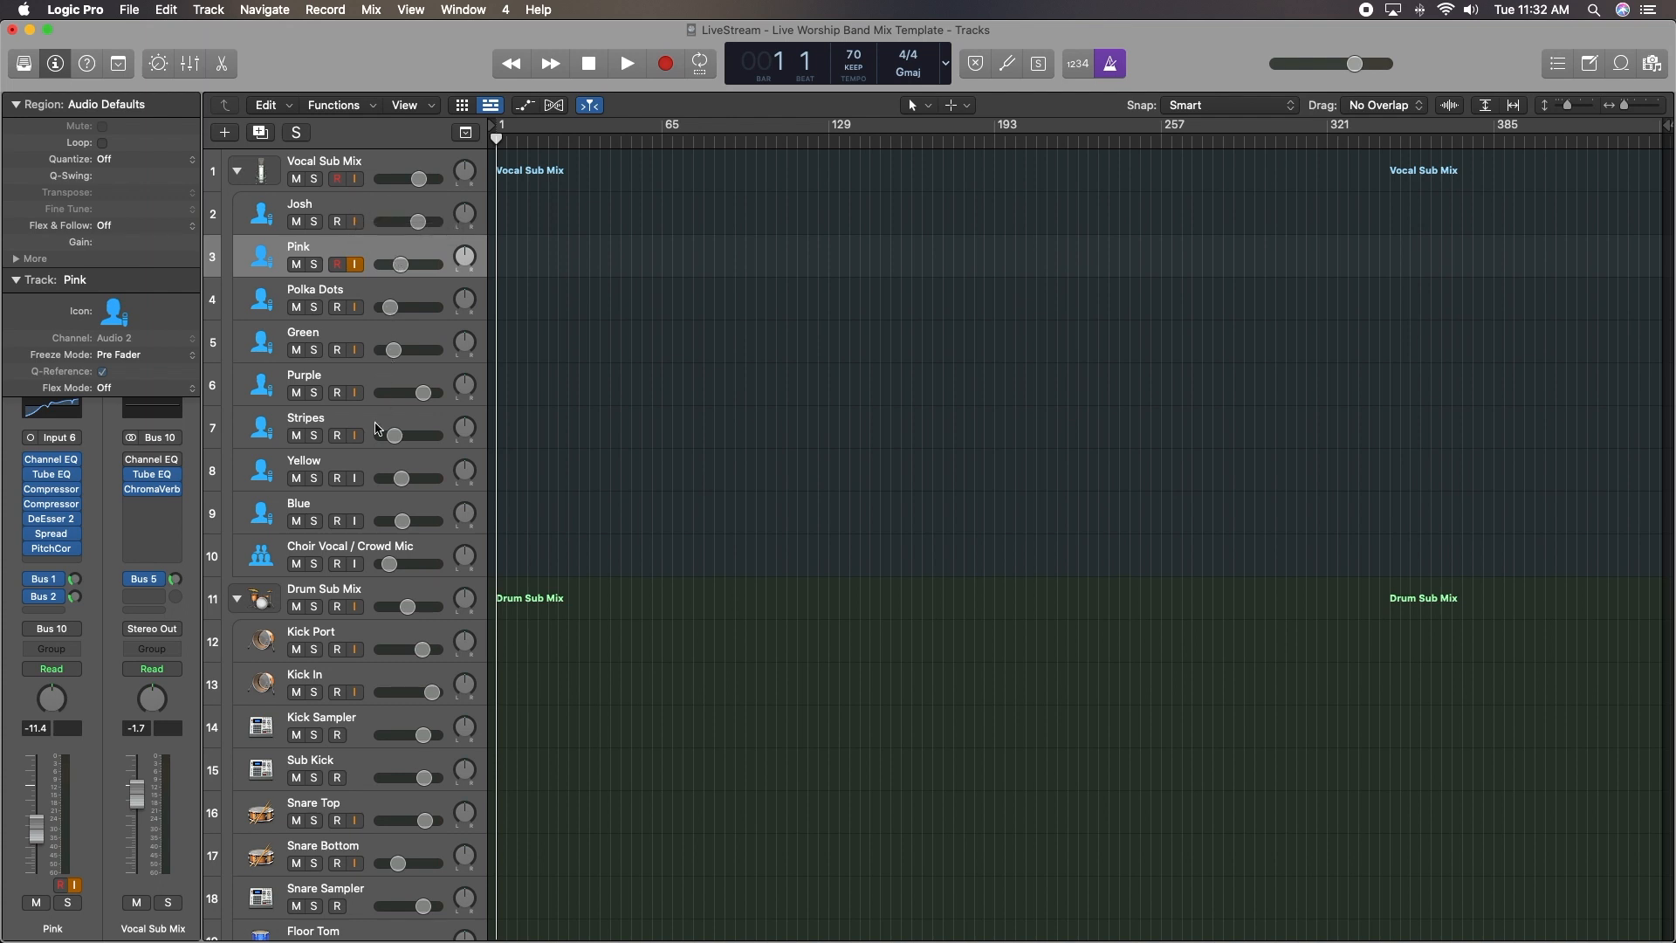
{"action": "left_click", "coordinate": [380, 210]}
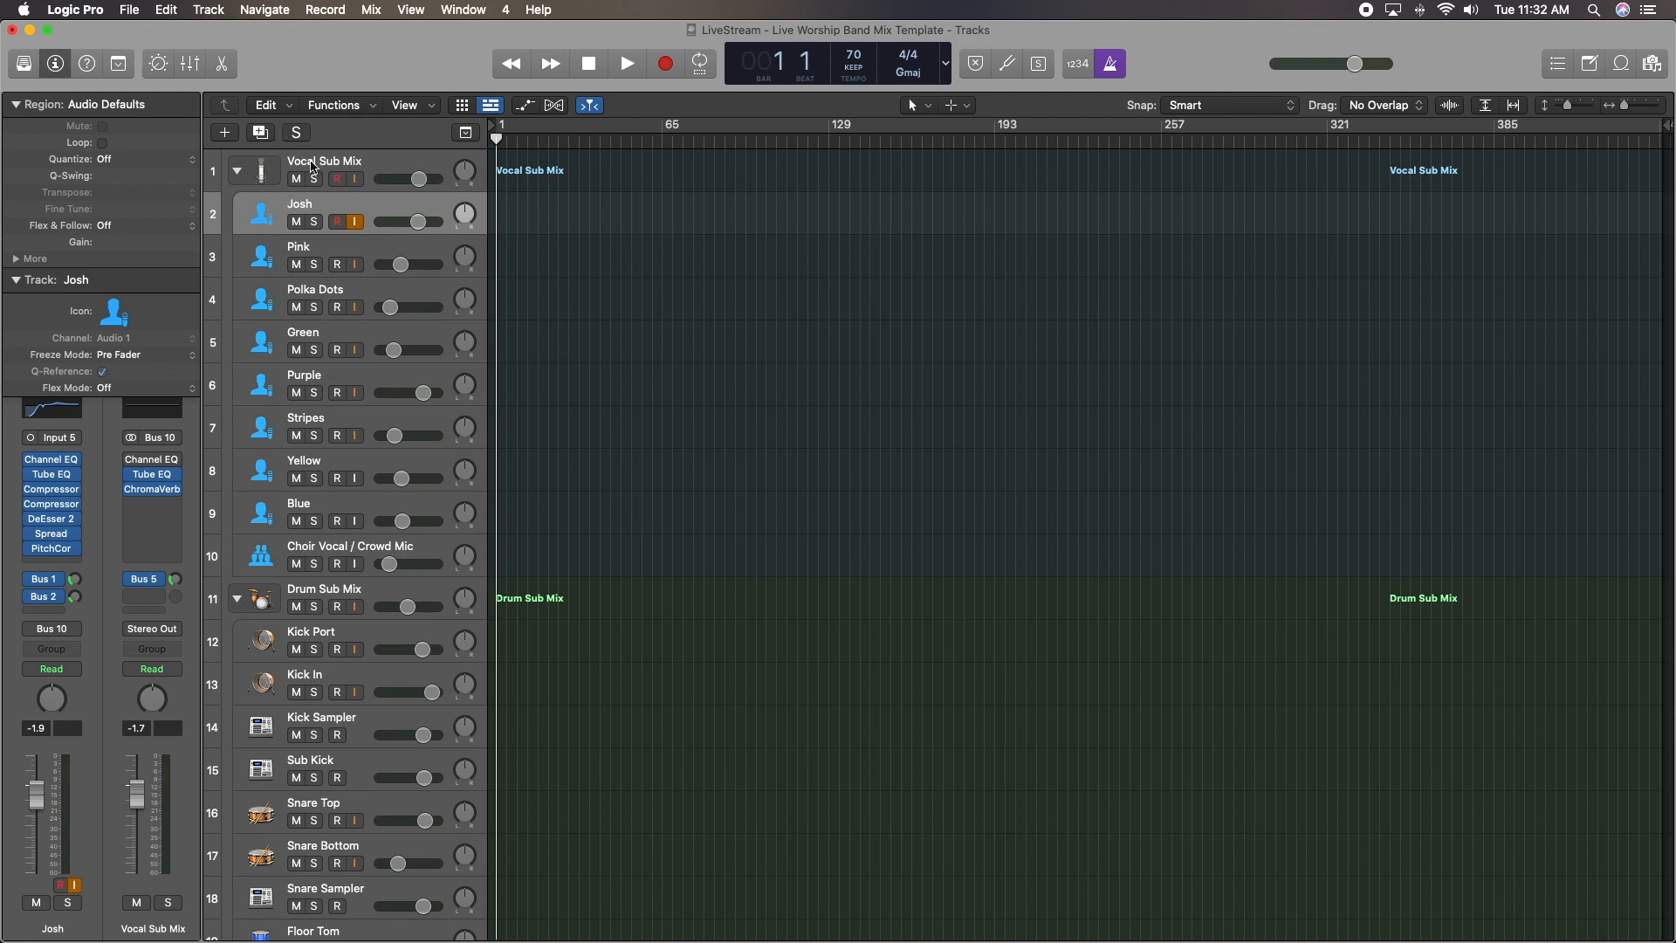
- Collapse the Vocal Sub Mix, Drum Sub Mix, Guitar Sub Mix, Keys Sub Mix and Backing Tracks stacks
{"action": "left_click", "coordinate": [237, 172]}
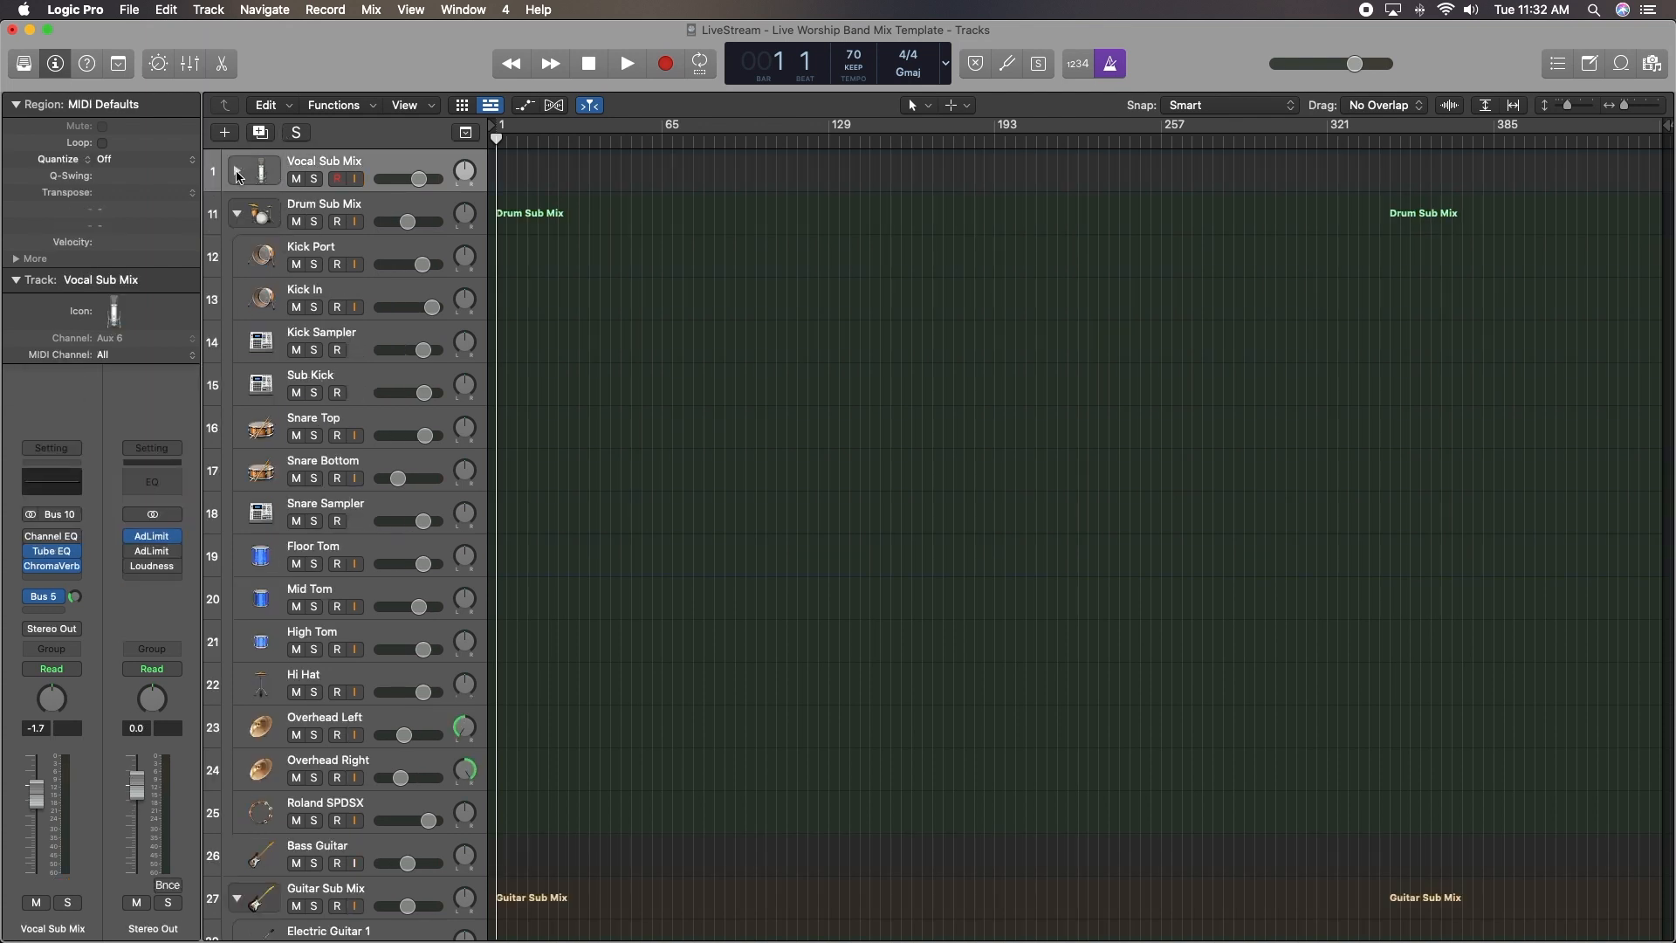
{"action": "left_click", "coordinate": [237, 215]}
{"action": "left_click", "coordinate": [237, 300]}
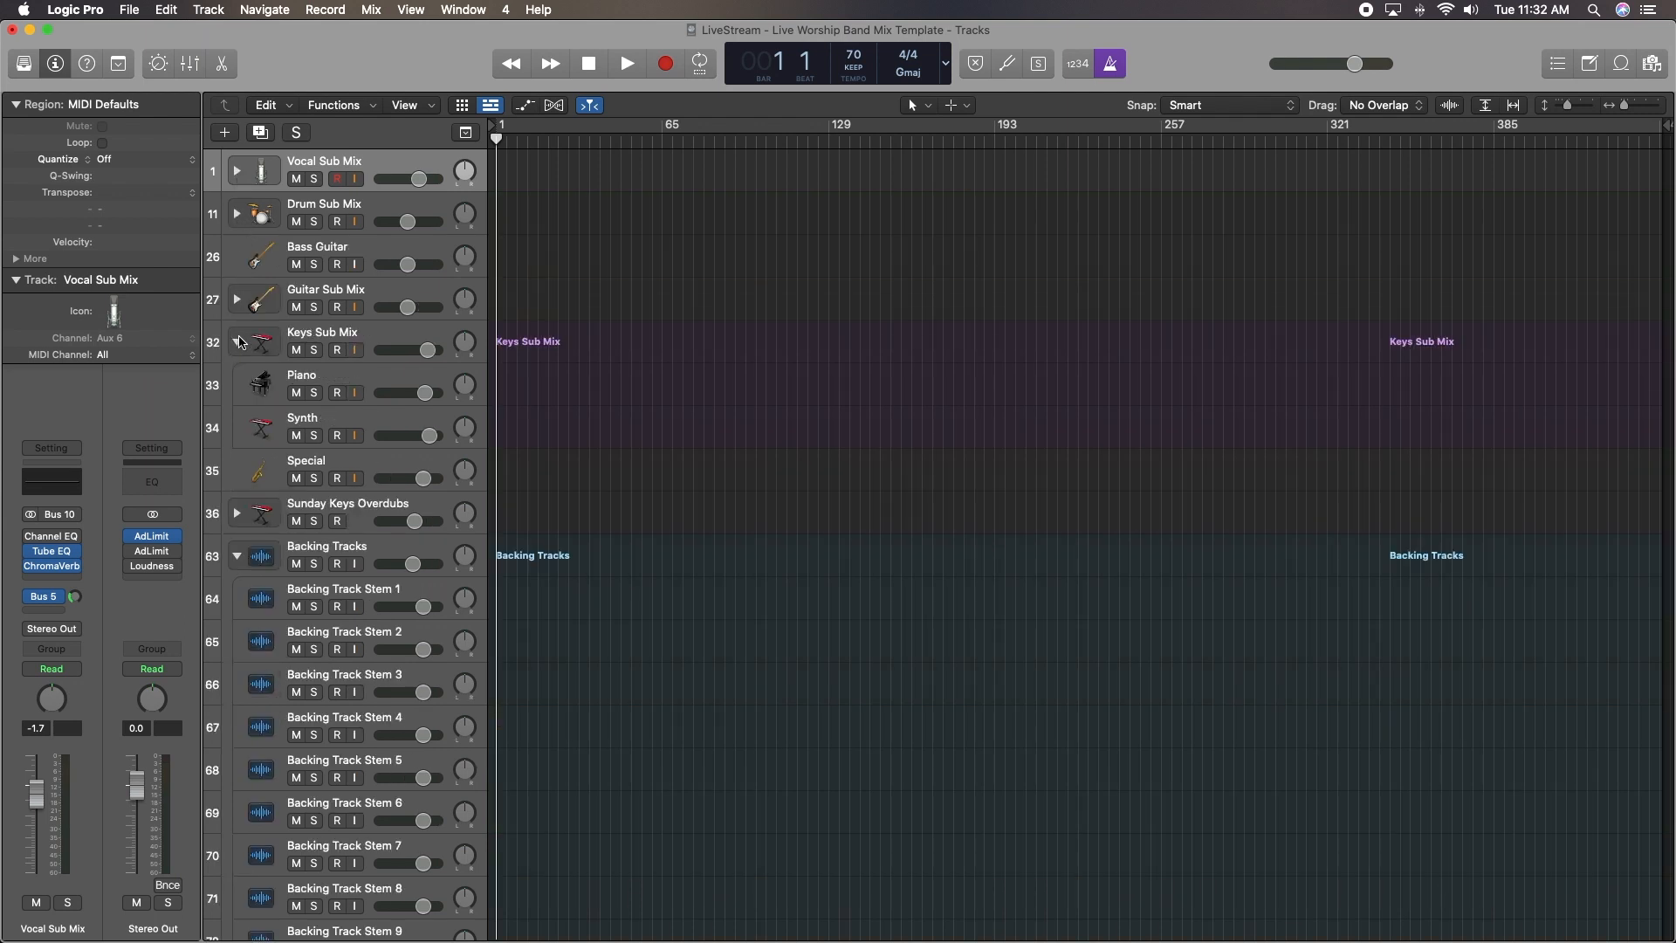
{"action": "left_click", "coordinate": [237, 342]}
{"action": "left_click", "coordinate": [237, 471]}
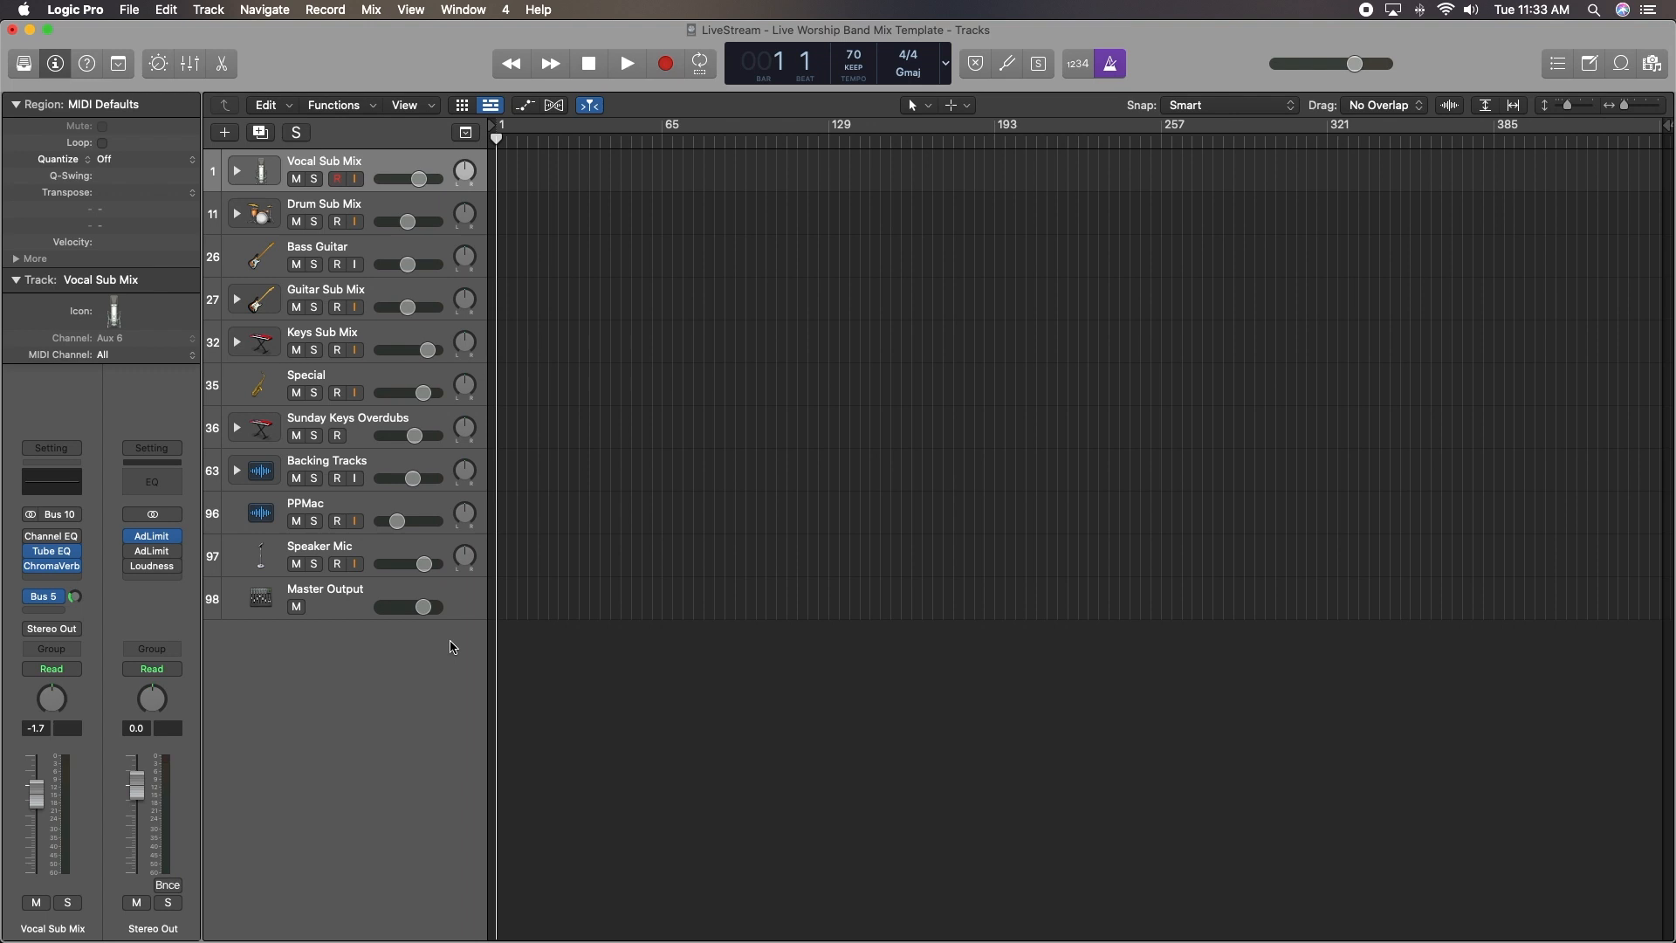
- With the mixer open, collapse and re-expand the Vocal Sub Mix stack from both the track list and its channel strip
{"action": "left_click", "coordinate": [237, 172]}
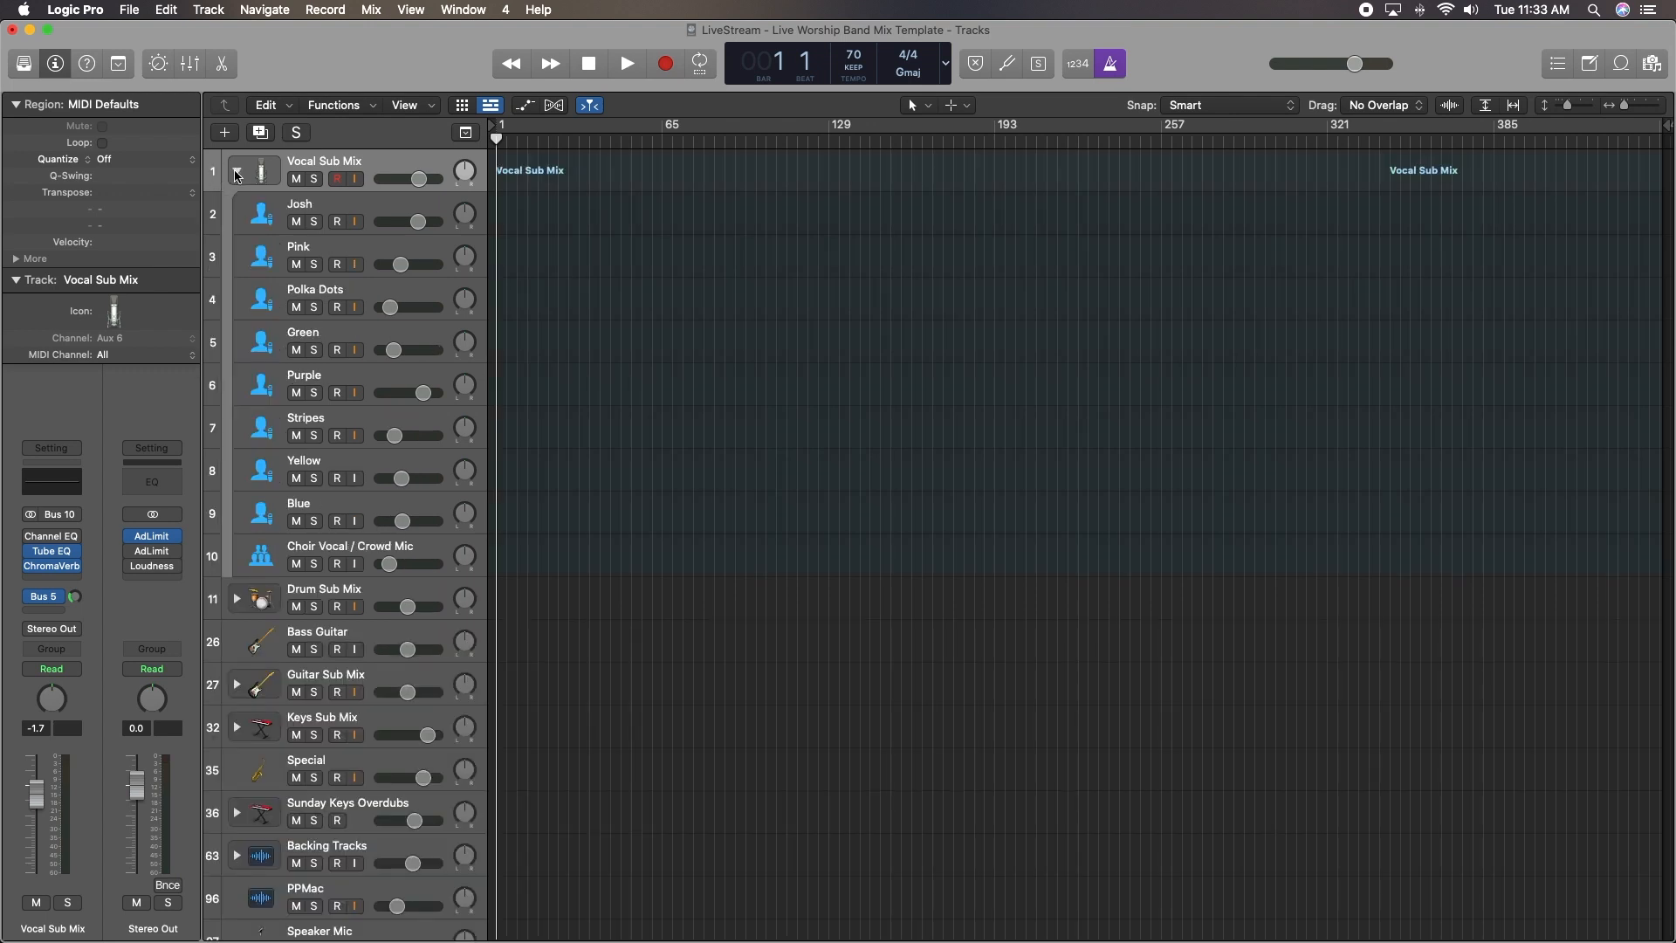
{"action": "left_click", "coordinate": [181, 70]}
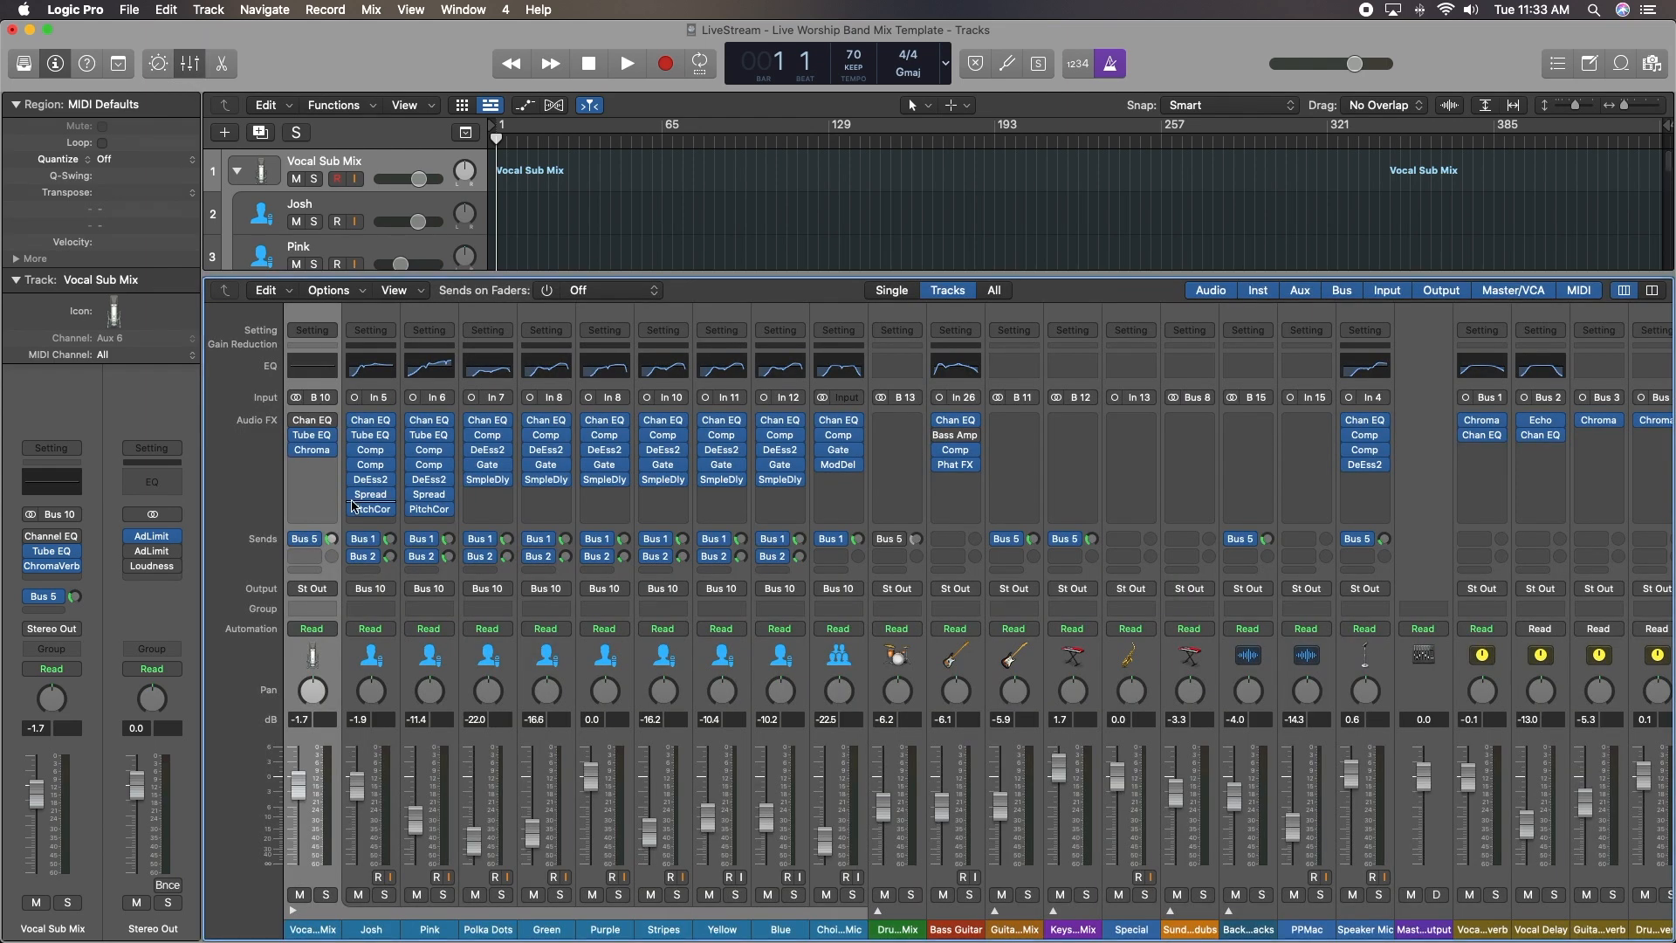
{"action": "left_click", "coordinate": [238, 172]}
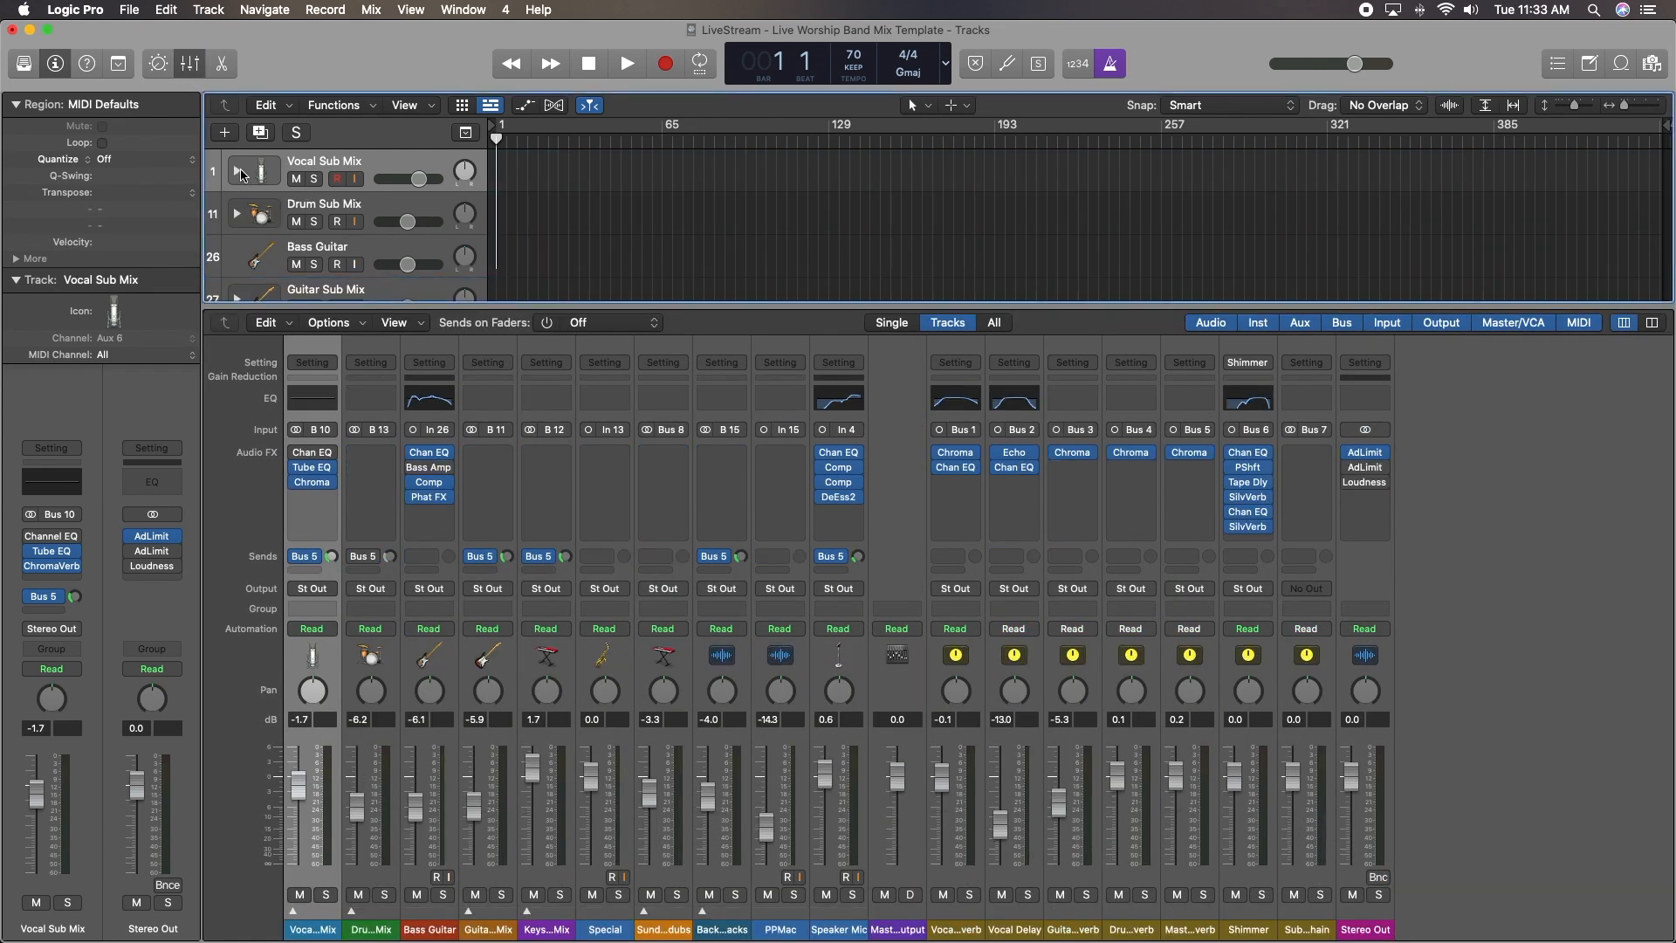
{"action": "left_click", "coordinate": [238, 172]}
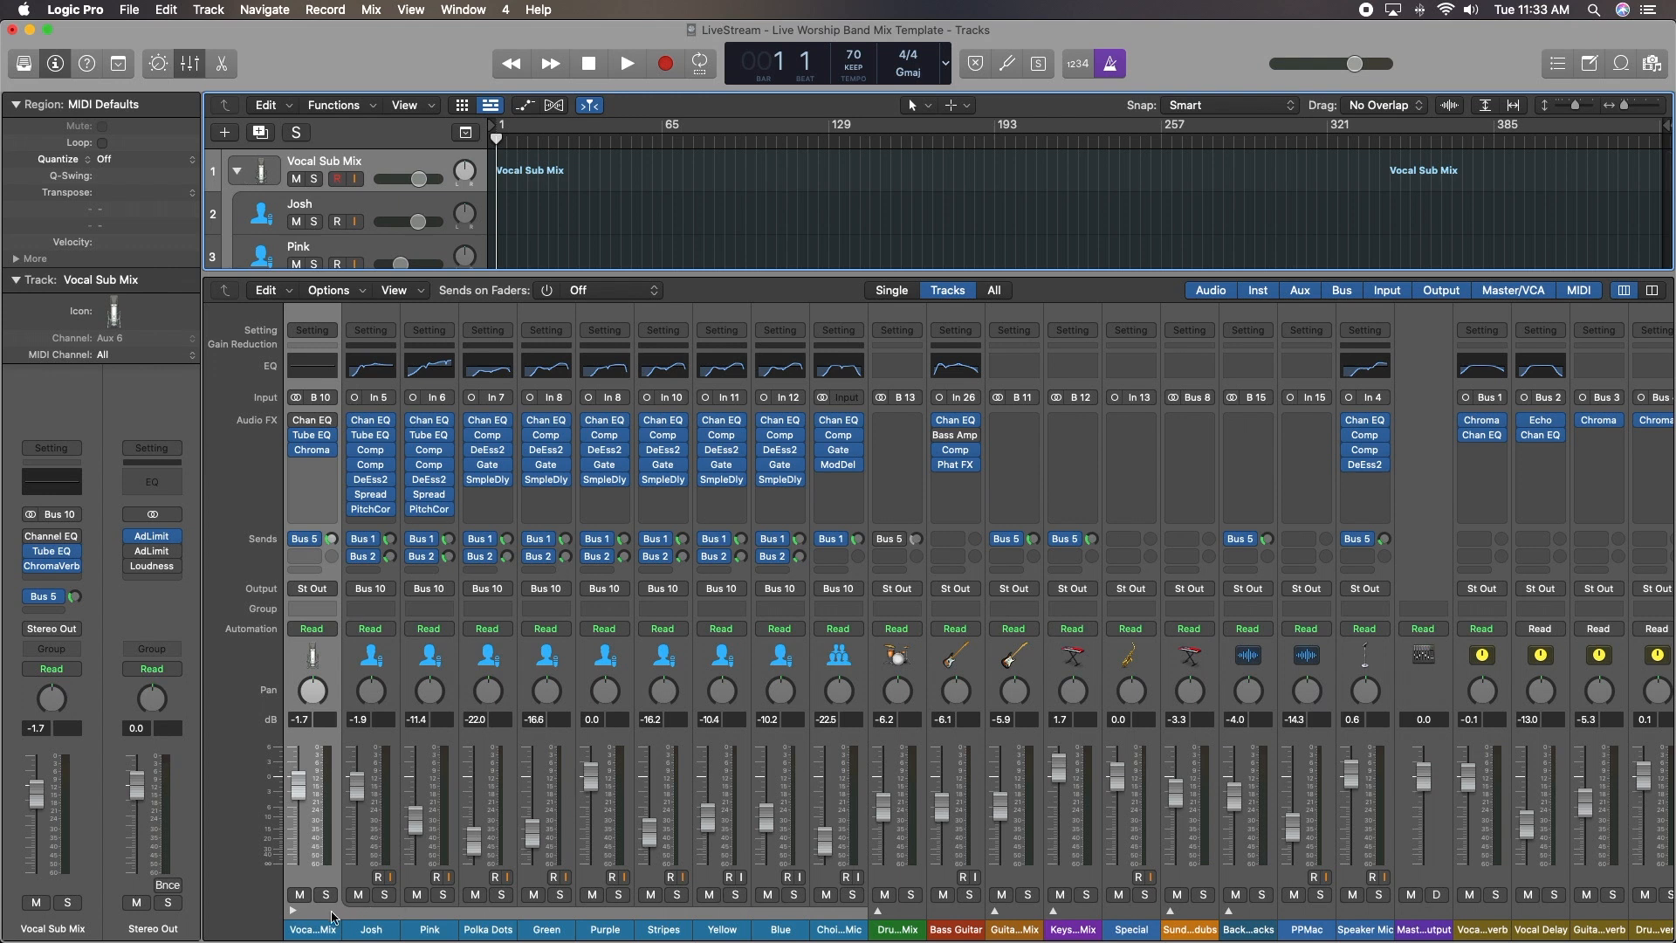
{"action": "left_click", "coordinate": [292, 911]}
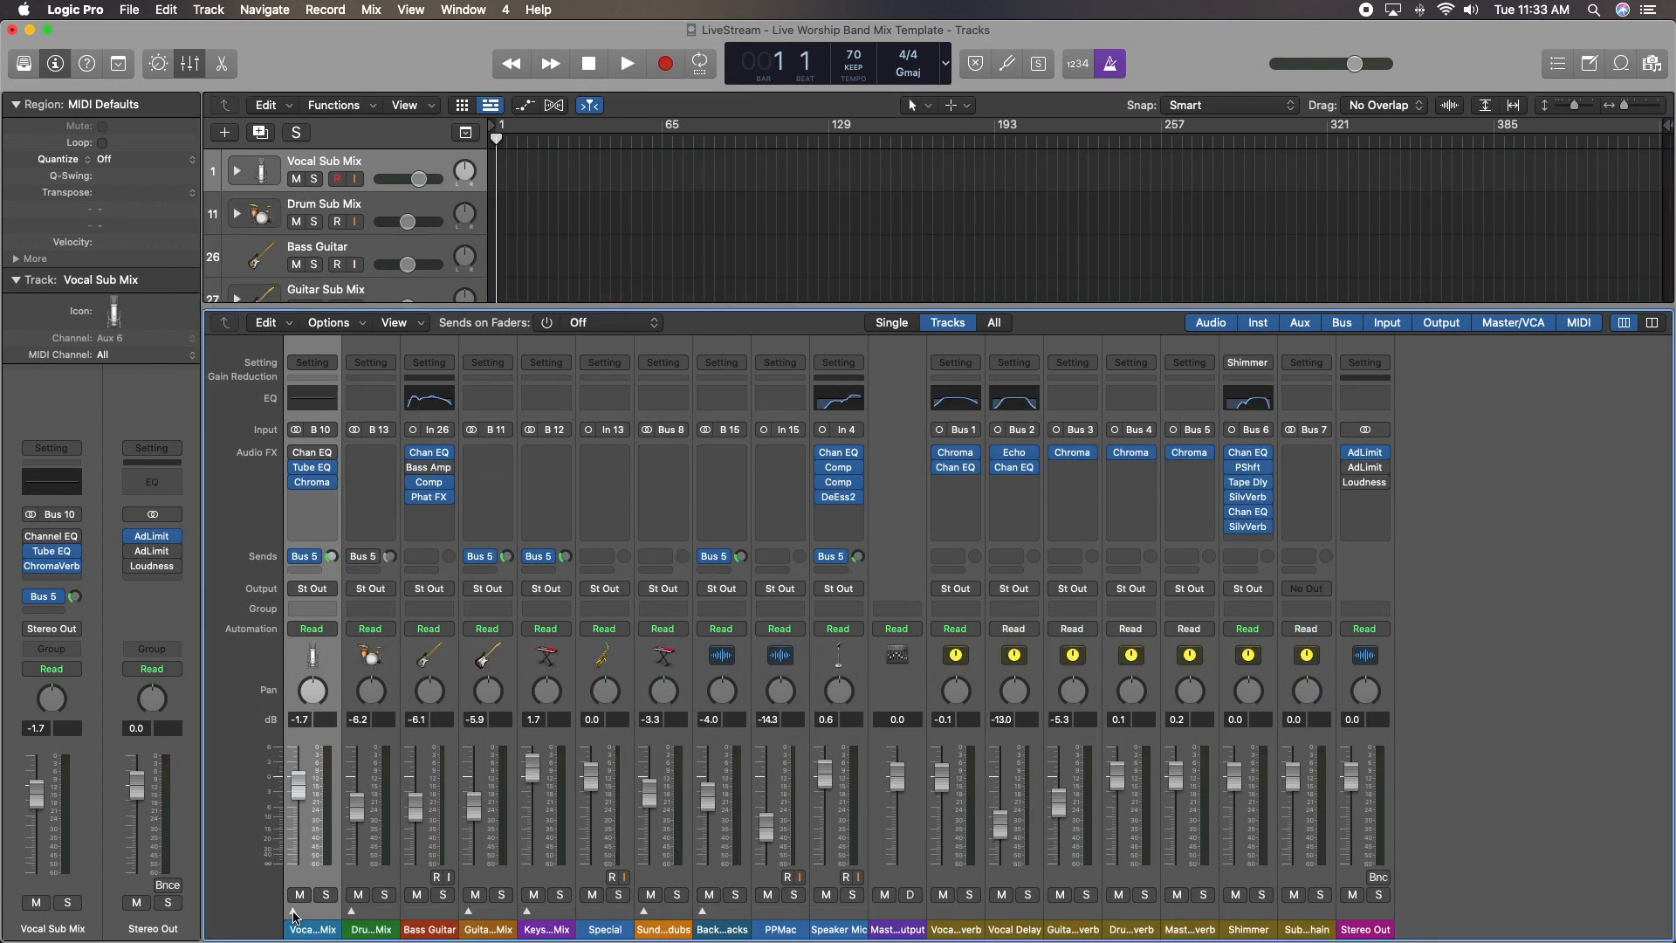
{"action": "left_click", "coordinate": [293, 911]}
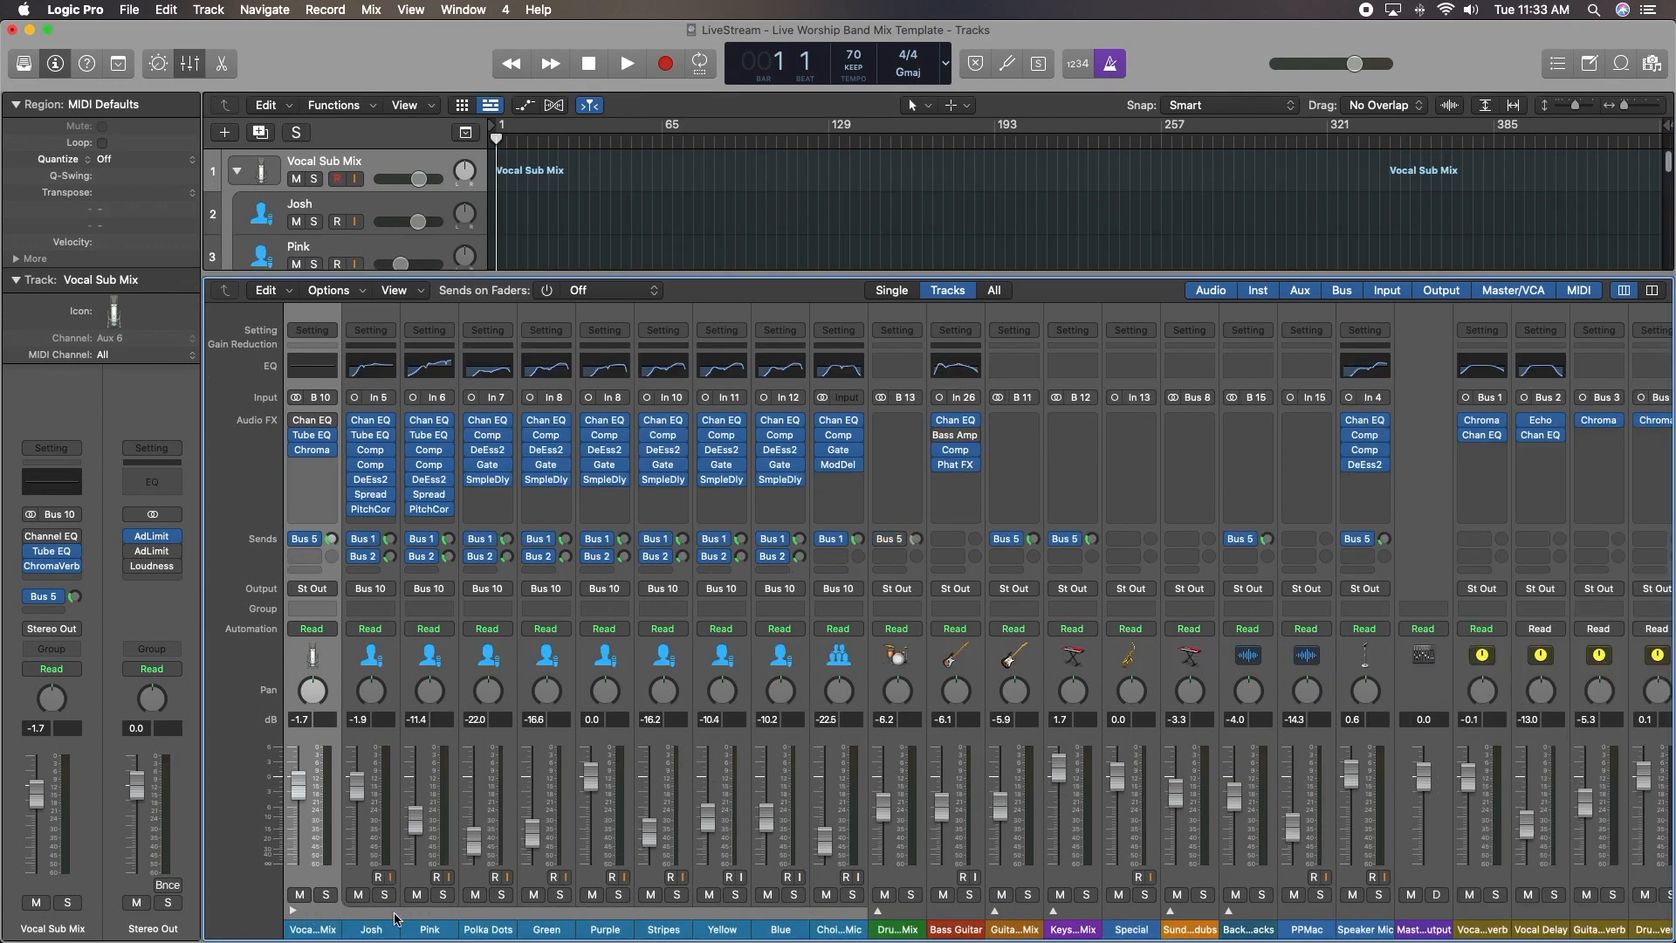
- Expand the Drum Sub Mix stack in the mixer and look through the drum channel strips
{"action": "left_click", "coordinate": [874, 911]}
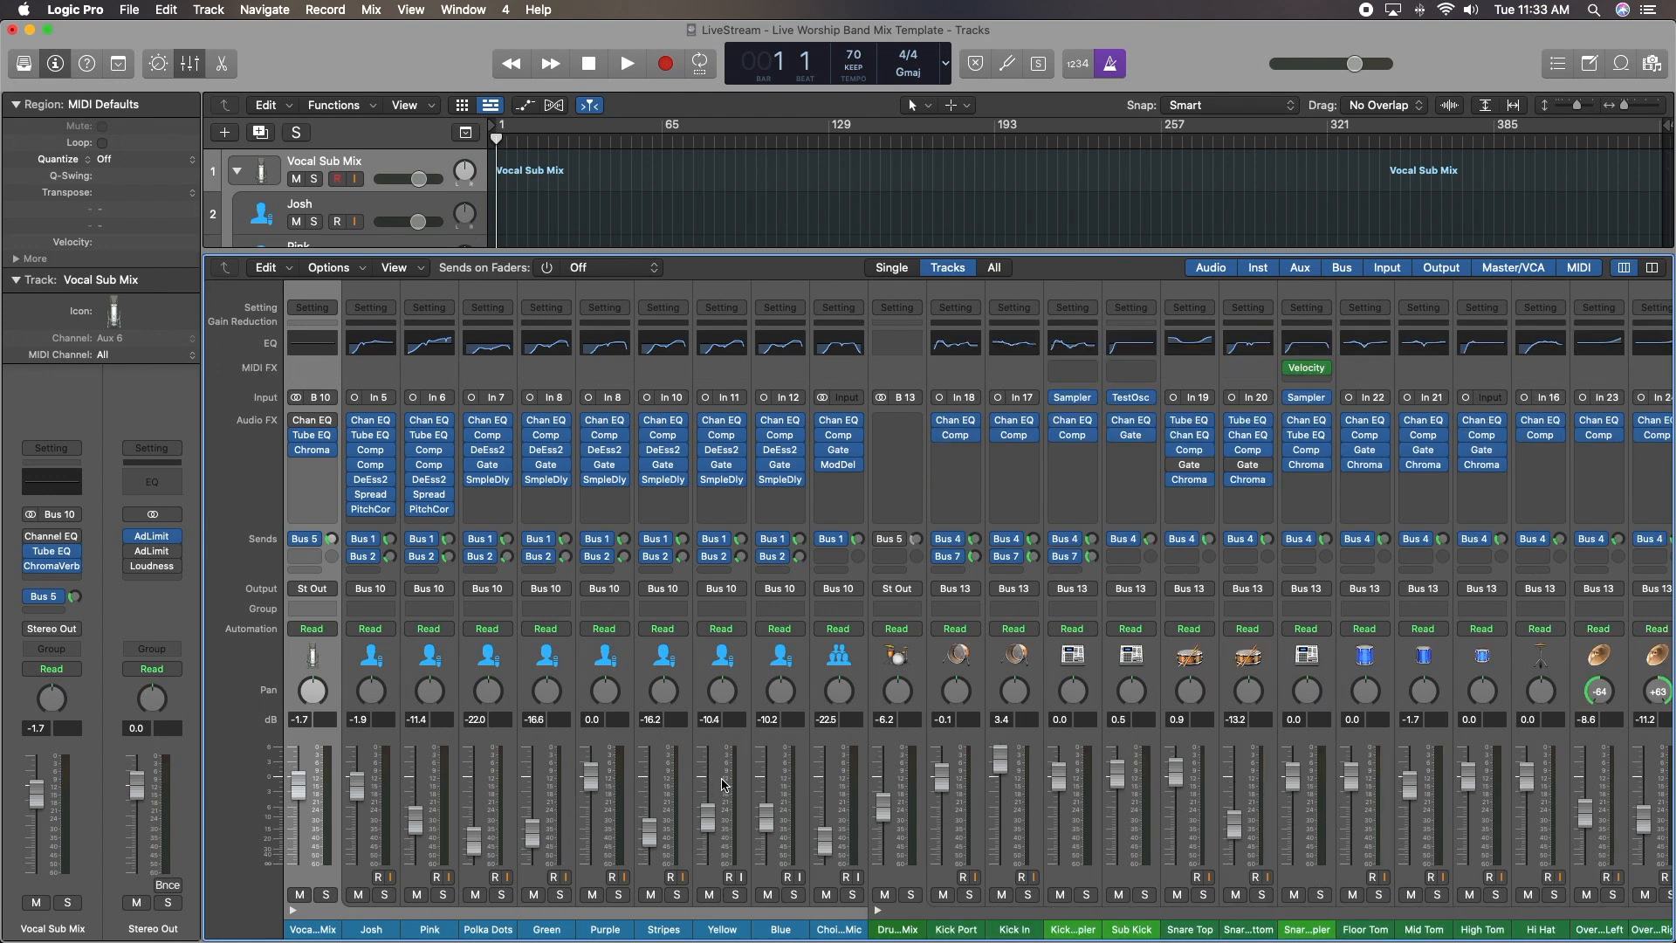
{"action": "scroll", "coordinate": [722, 784], "scroll_direction": "right", "scroll_amount": 5}
{"action": "scroll", "coordinate": [721, 783], "scroll_direction": "right", "scroll_amount": 5}
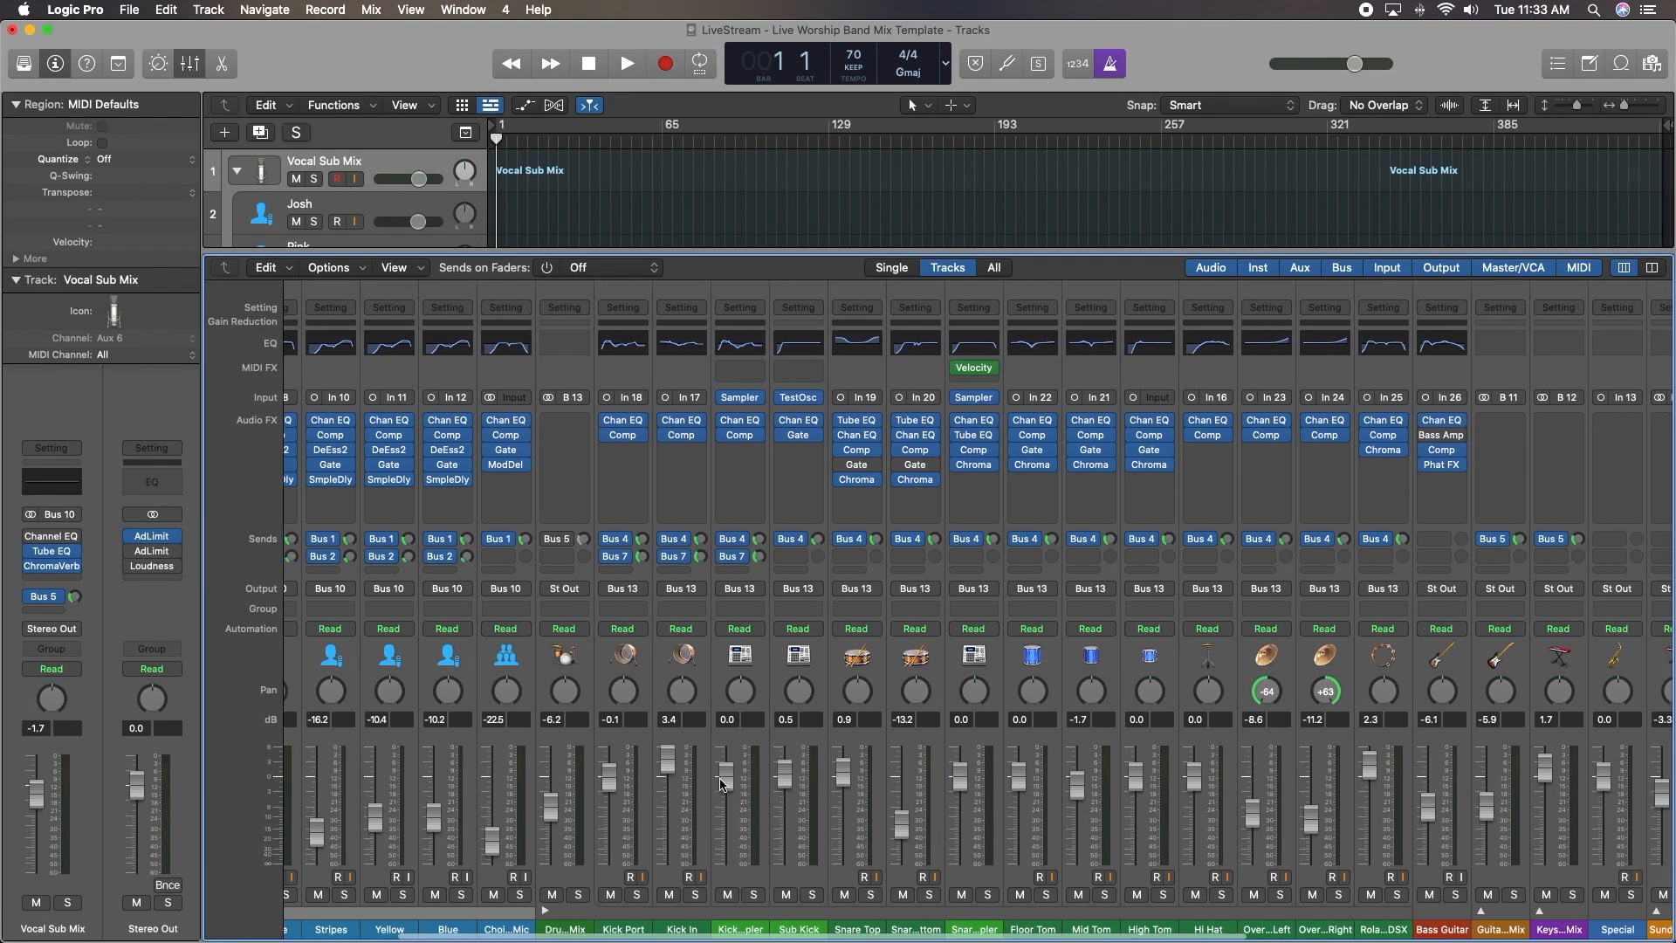
{"action": "scroll", "coordinate": [721, 783], "scroll_direction": "right", "scroll_amount": 2}
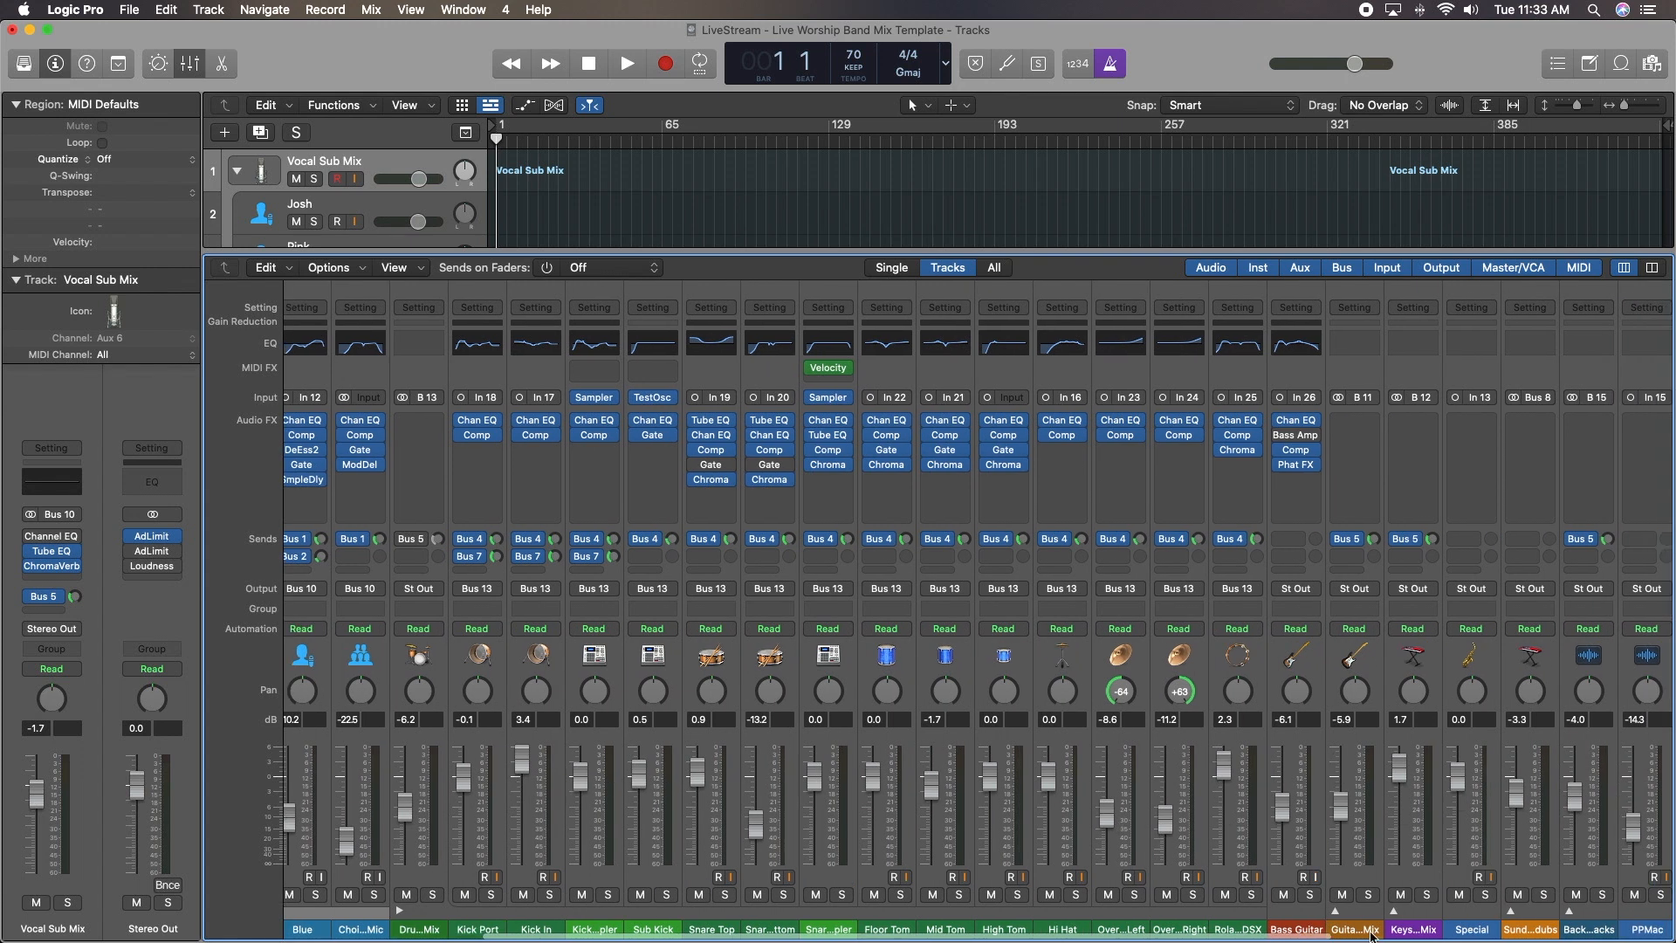
{"action": "scroll", "coordinate": [534, 865], "scroll_direction": "left", "scroll_amount": 8}
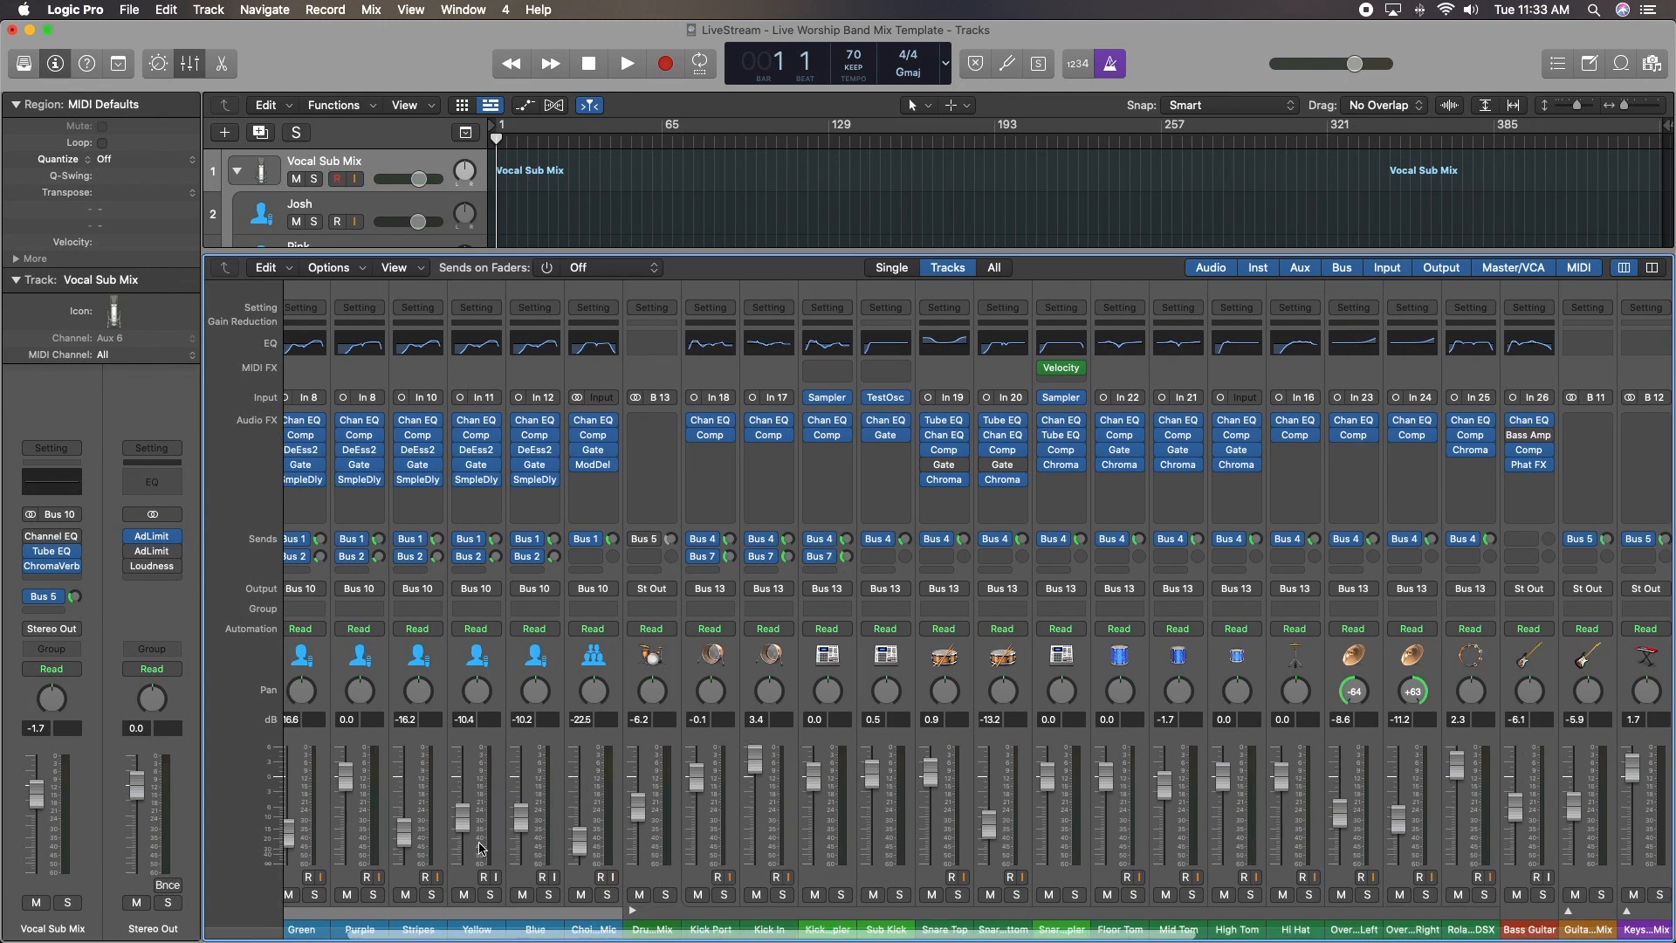
- Collapse the Vocal Sub Mix and Drum Sub Mix stacks in the mixer, and expand the drum stack again
{"action": "left_click", "coordinate": [292, 912]}
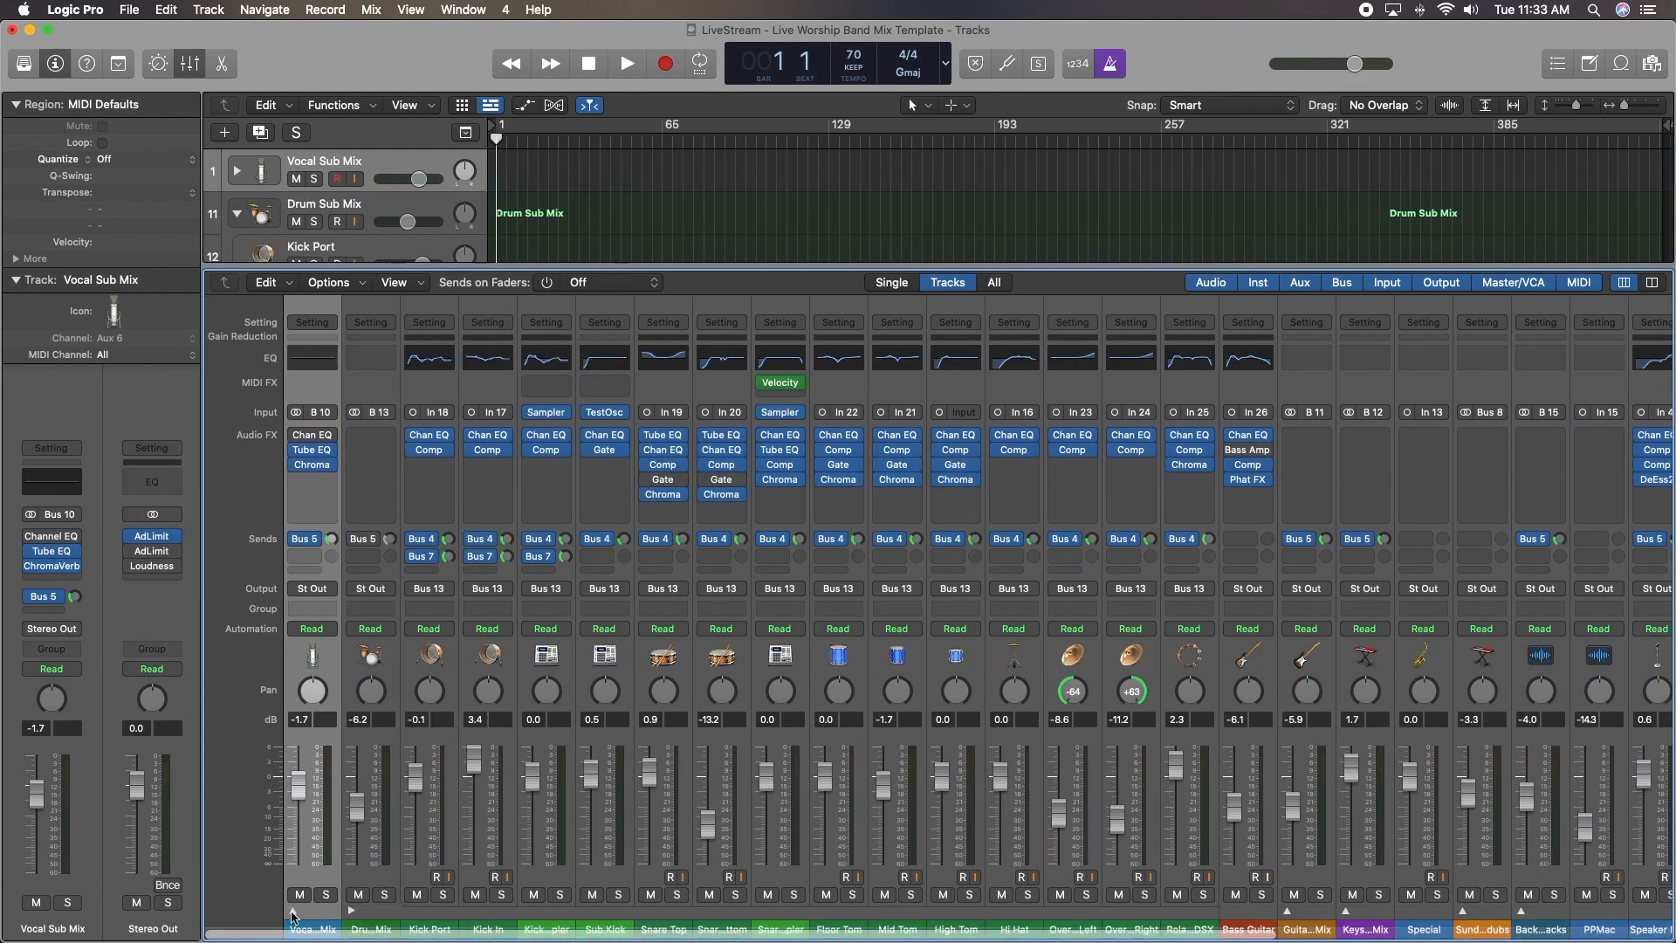
{"action": "left_click", "coordinate": [351, 911]}
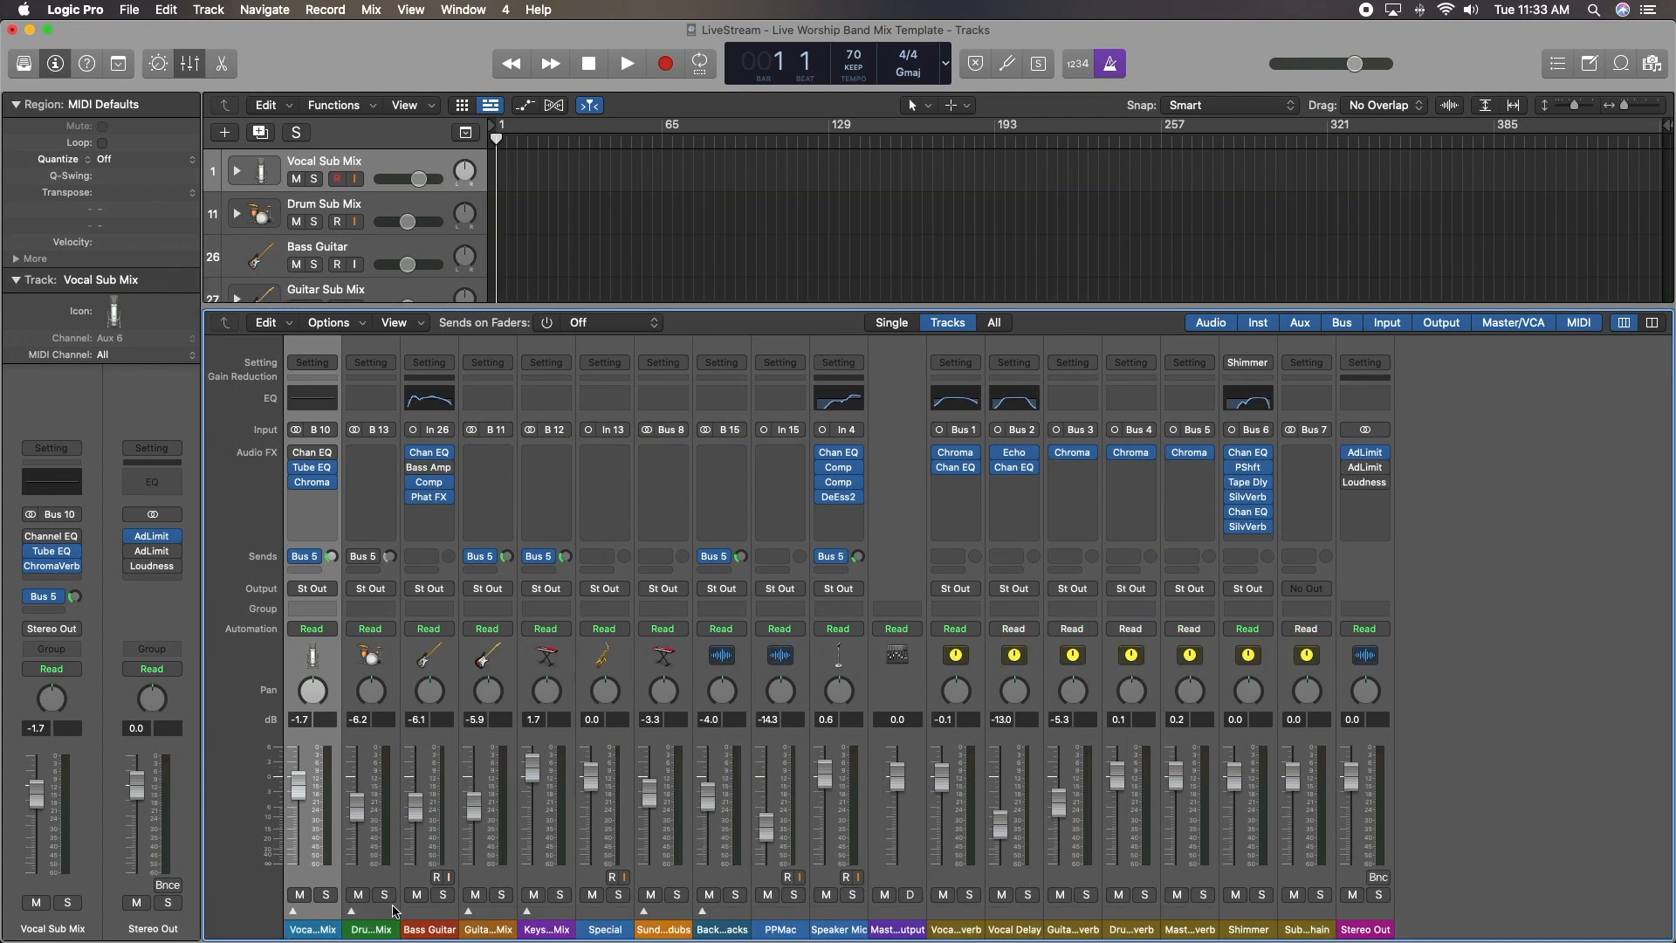
{"action": "left_click", "coordinate": [351, 911]}
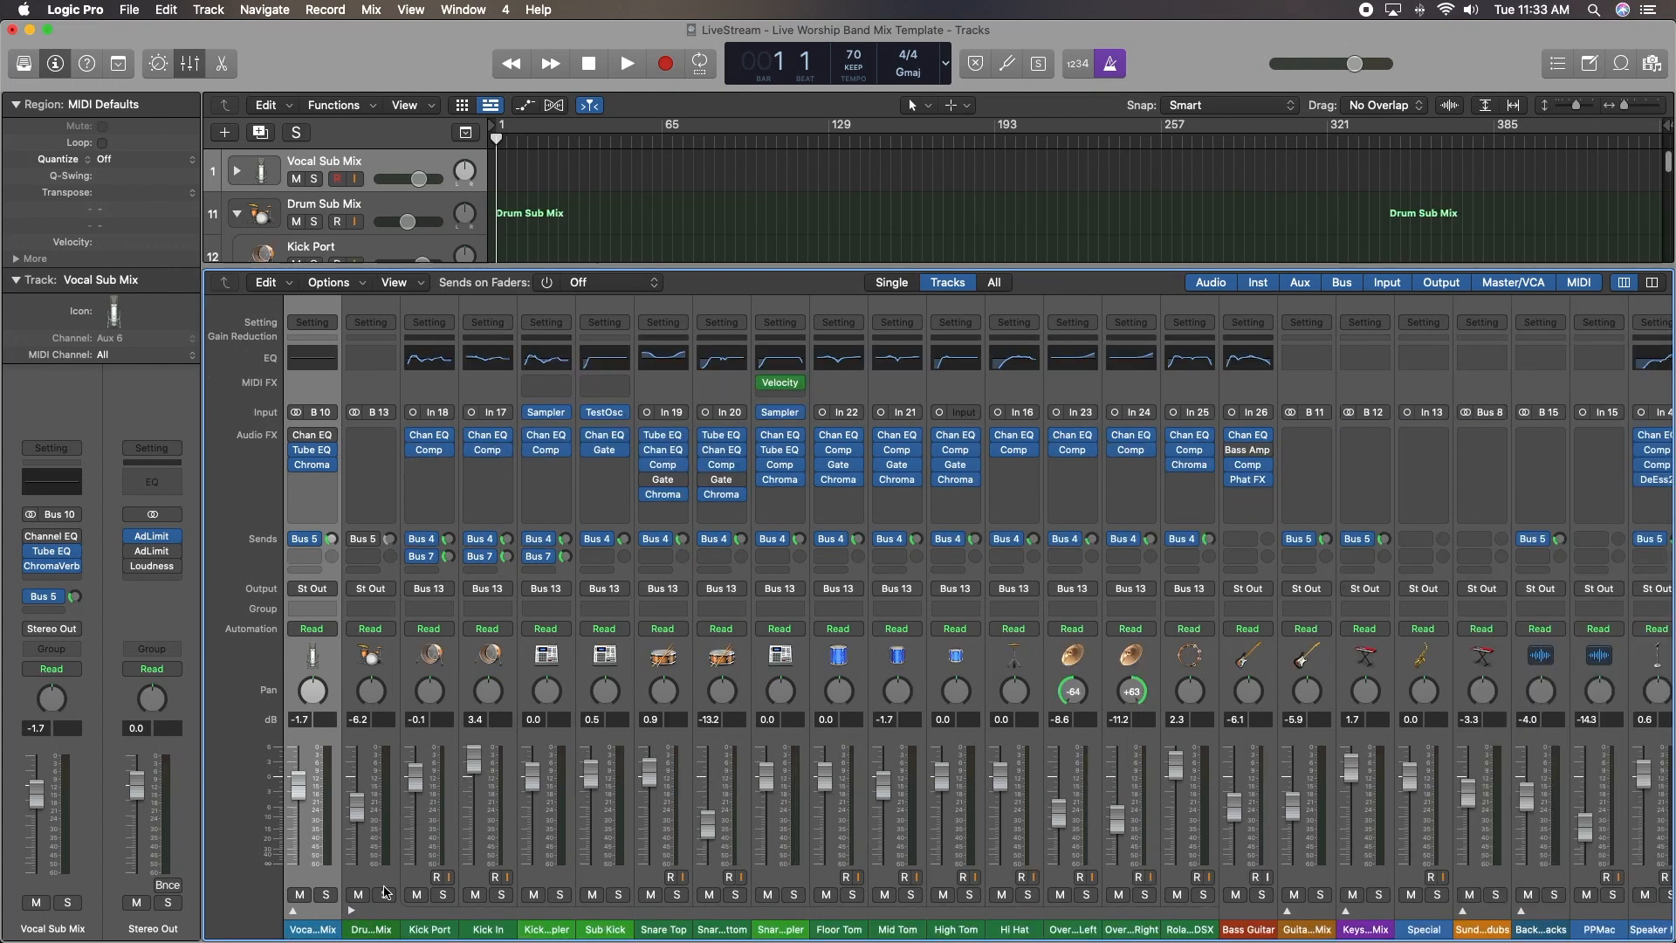
- Lower the Drum Sub Mix fader to -7.2 dB and review the channel strips through to Stereo Out
{"action": "scroll", "coordinate": [656, 844], "scroll_direction": "right", "scroll_amount": 3}
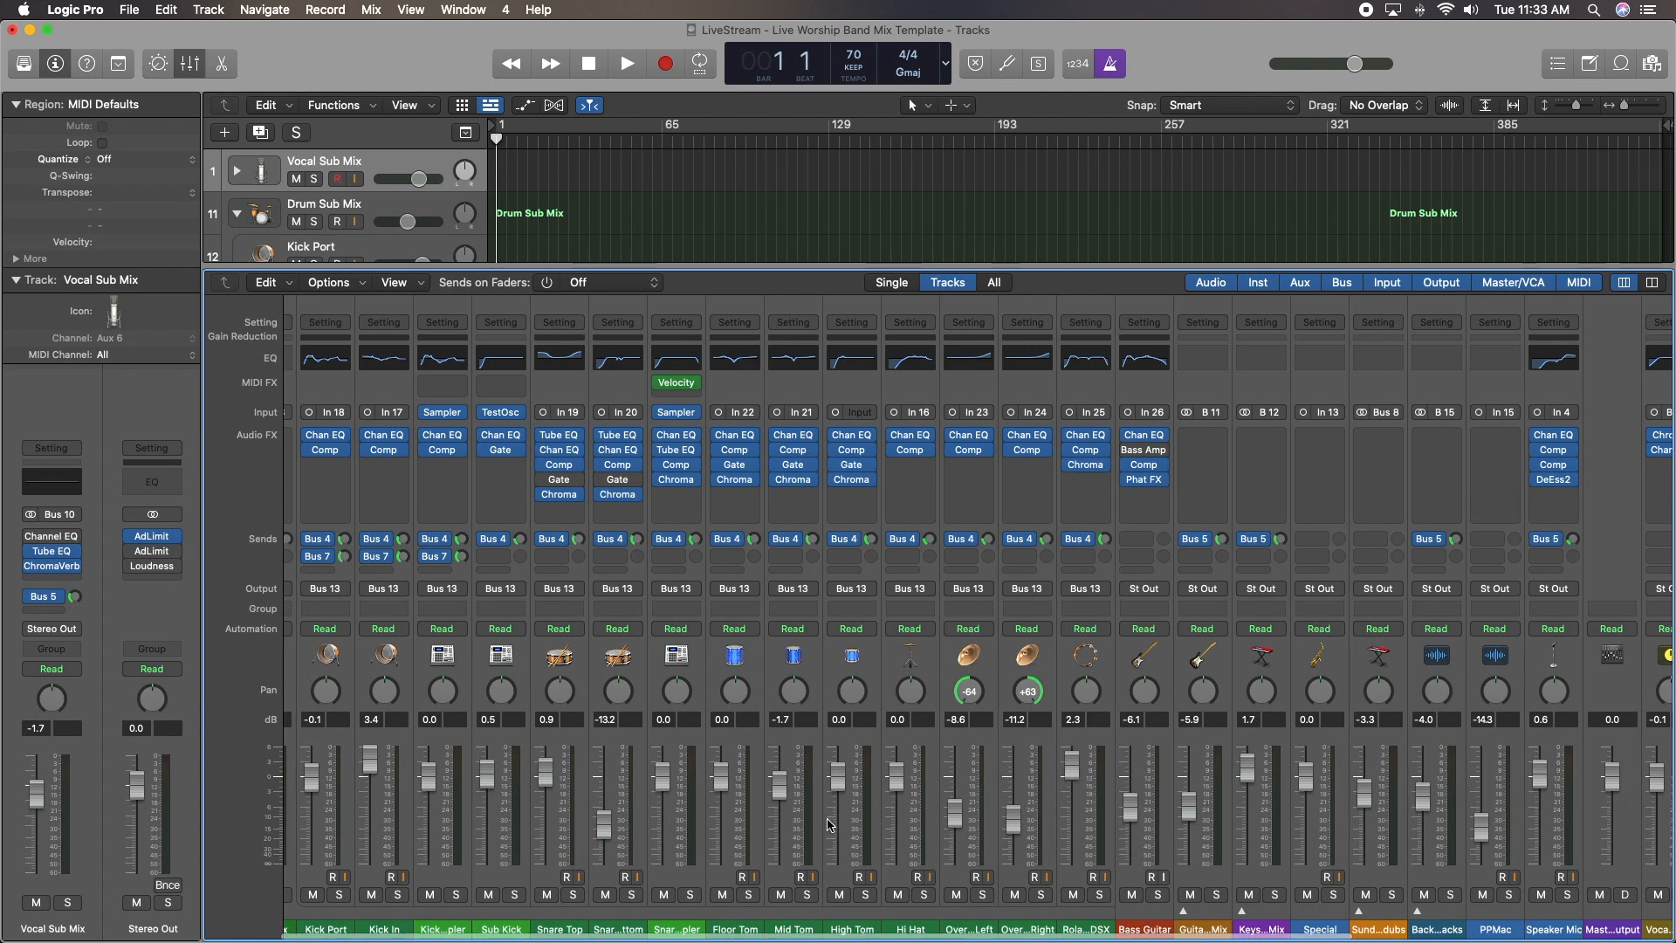
{"action": "scroll", "coordinate": [833, 821], "scroll_direction": "left", "scroll_amount": 4}
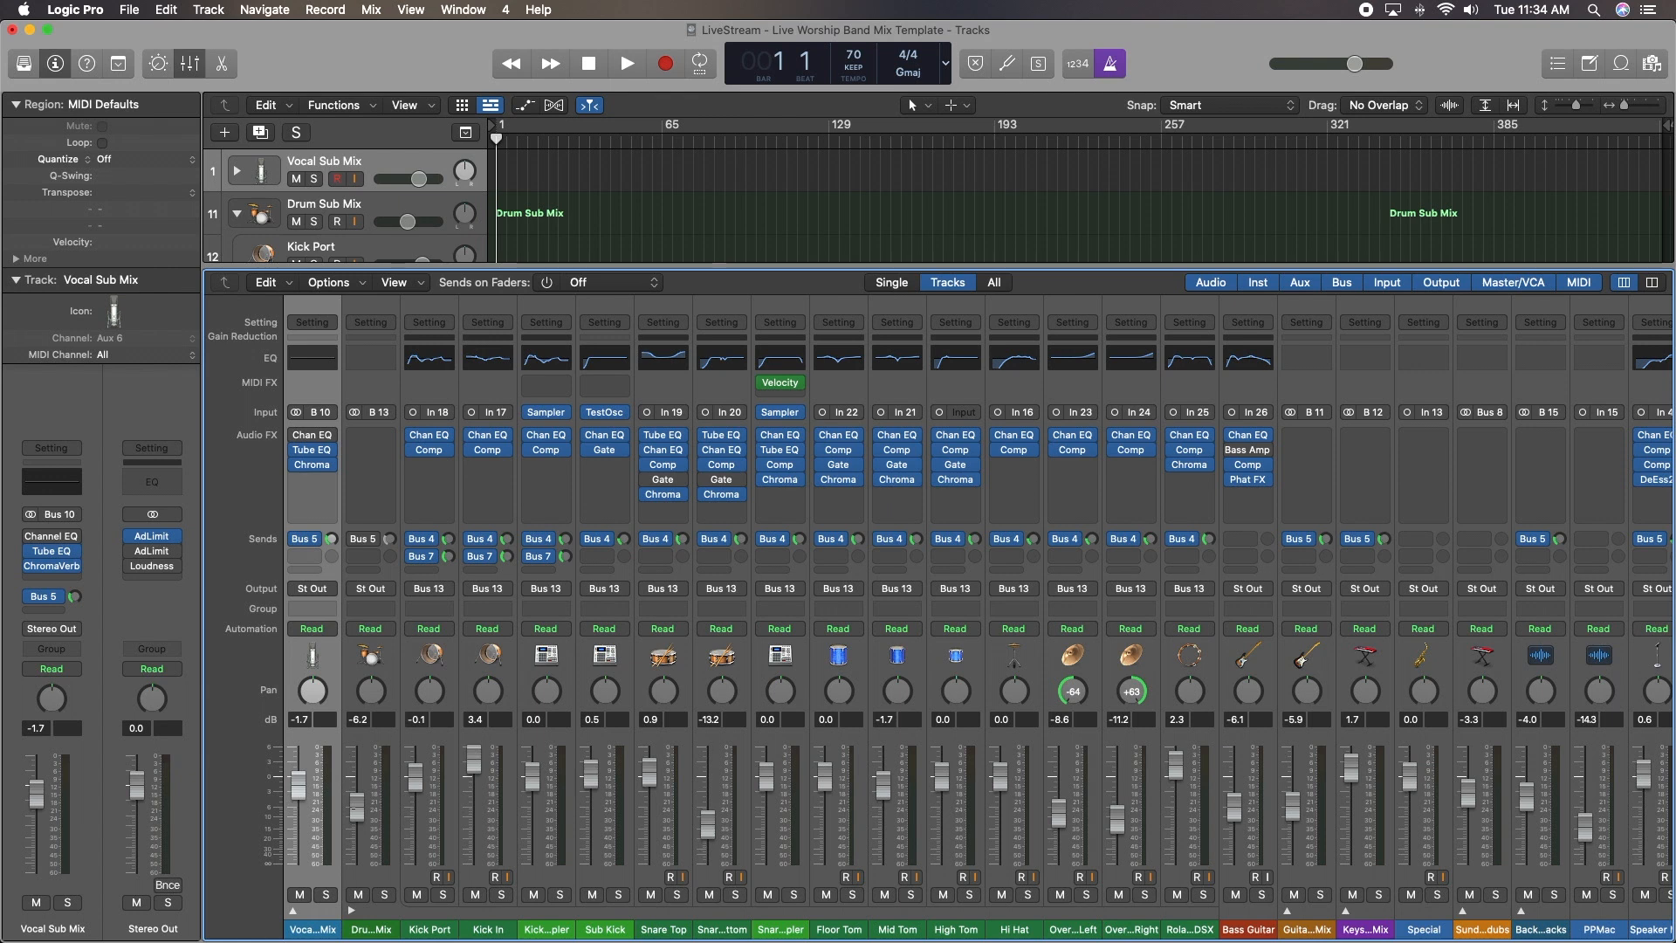
{"action": "left_click_drag", "start_coordinate": [354, 810], "coordinate": [355, 821]}
{"action": "left_click", "coordinate": [353, 539]}
{"action": "scroll", "coordinate": [1100, 662], "scroll_direction": "right", "scroll_amount": 2}
{"action": "scroll", "coordinate": [1079, 662], "scroll_direction": "right", "scroll_amount": 15}
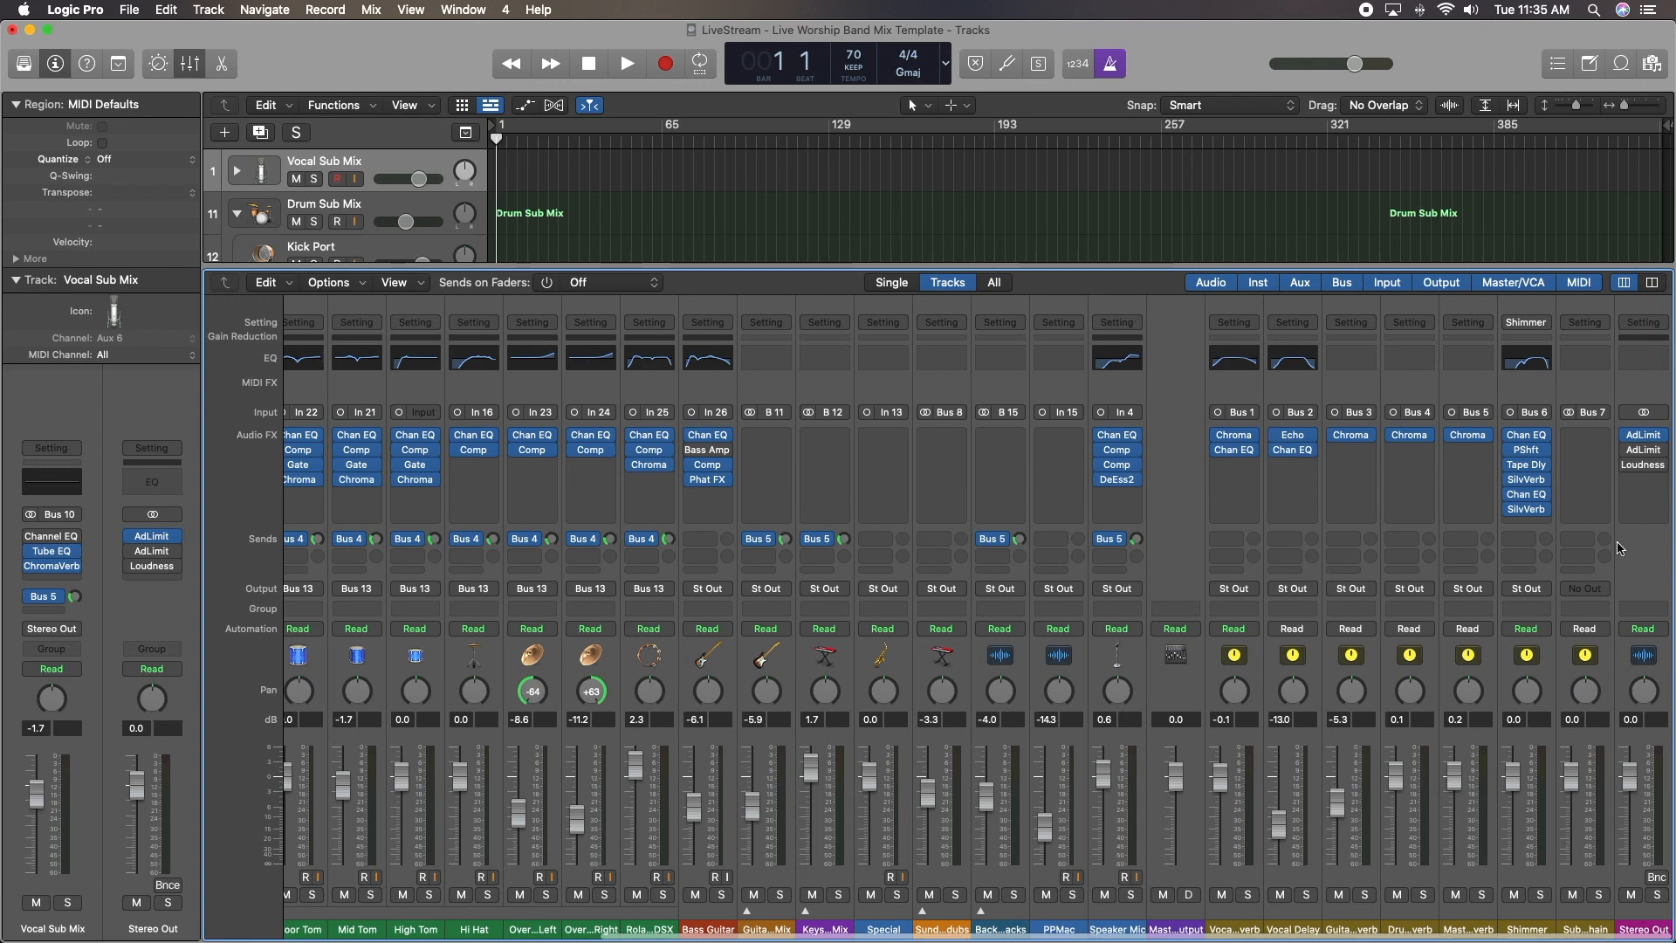
- Close the mixer and examine the Master Output track at the end of the track list and the available track and edit commands
{"action": "left_click", "coordinate": [189, 64]}
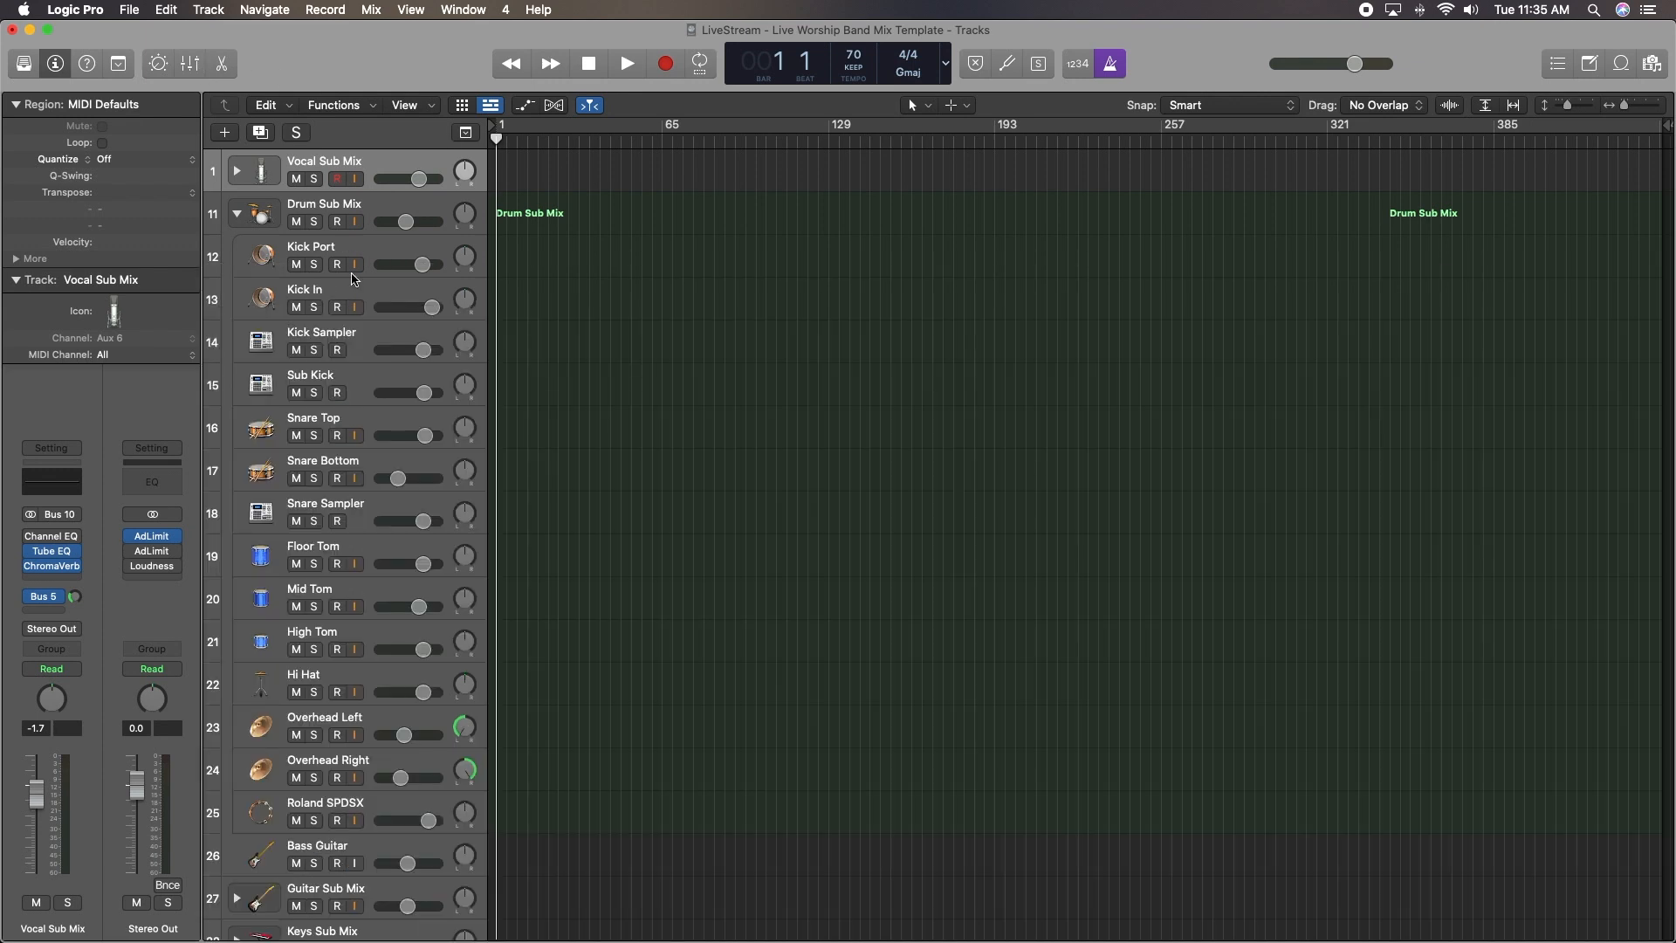
{"action": "scroll", "coordinate": [626, 632], "scroll_direction": "down", "scroll_amount": 10}
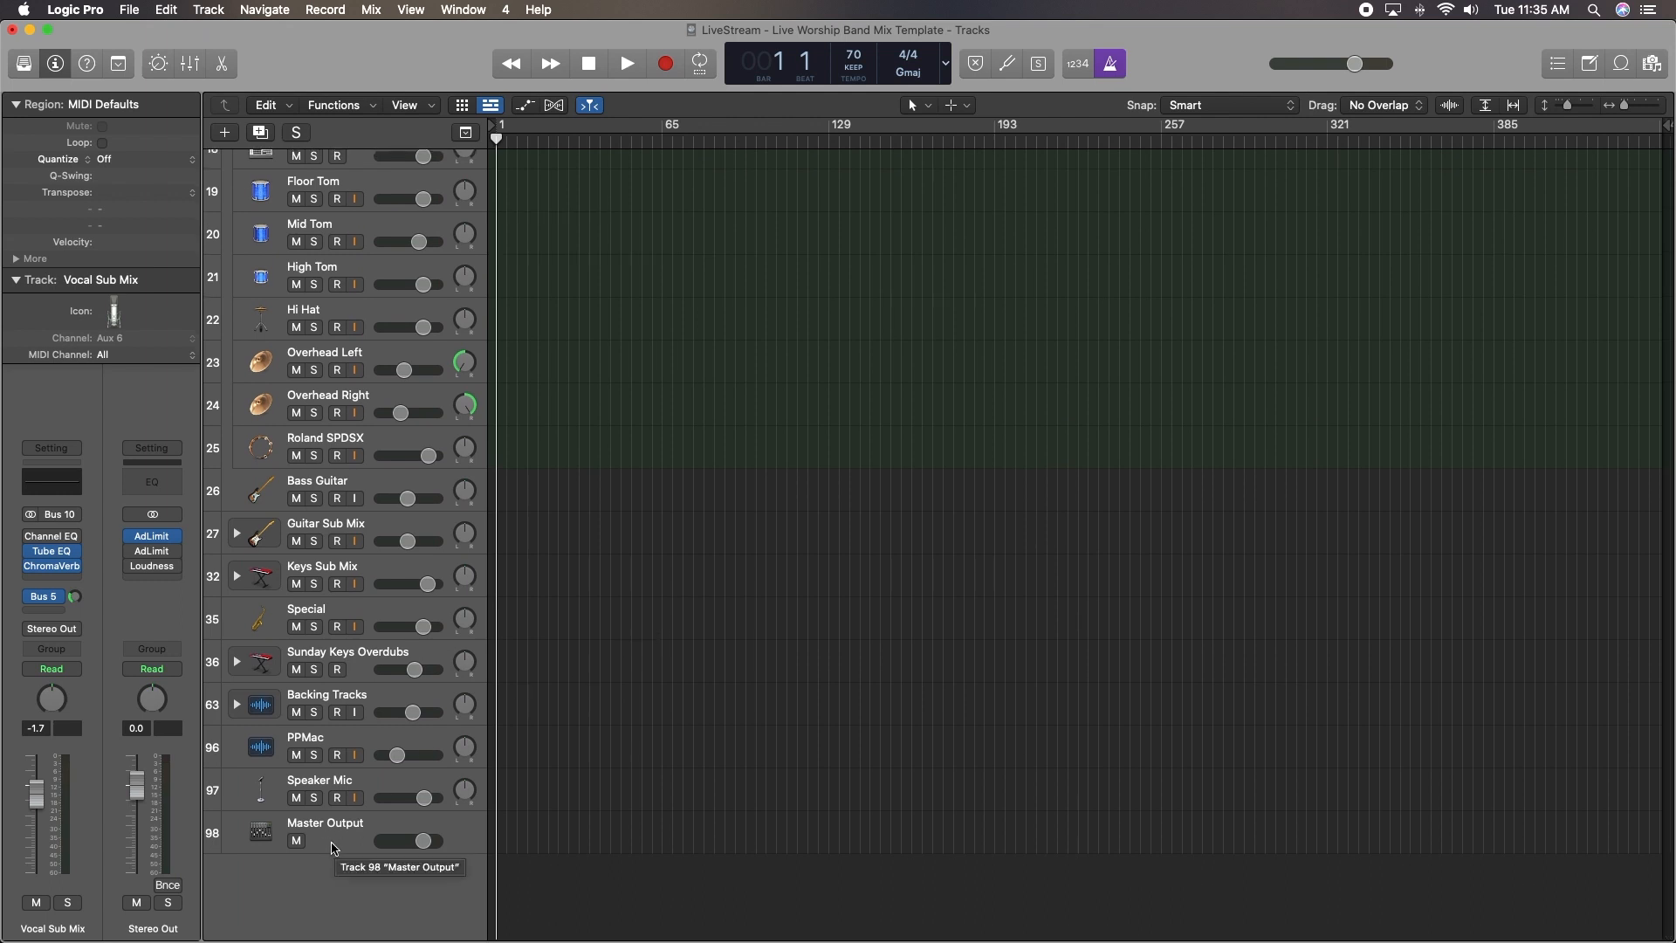
{"action": "left_click", "coordinate": [199, 8]}
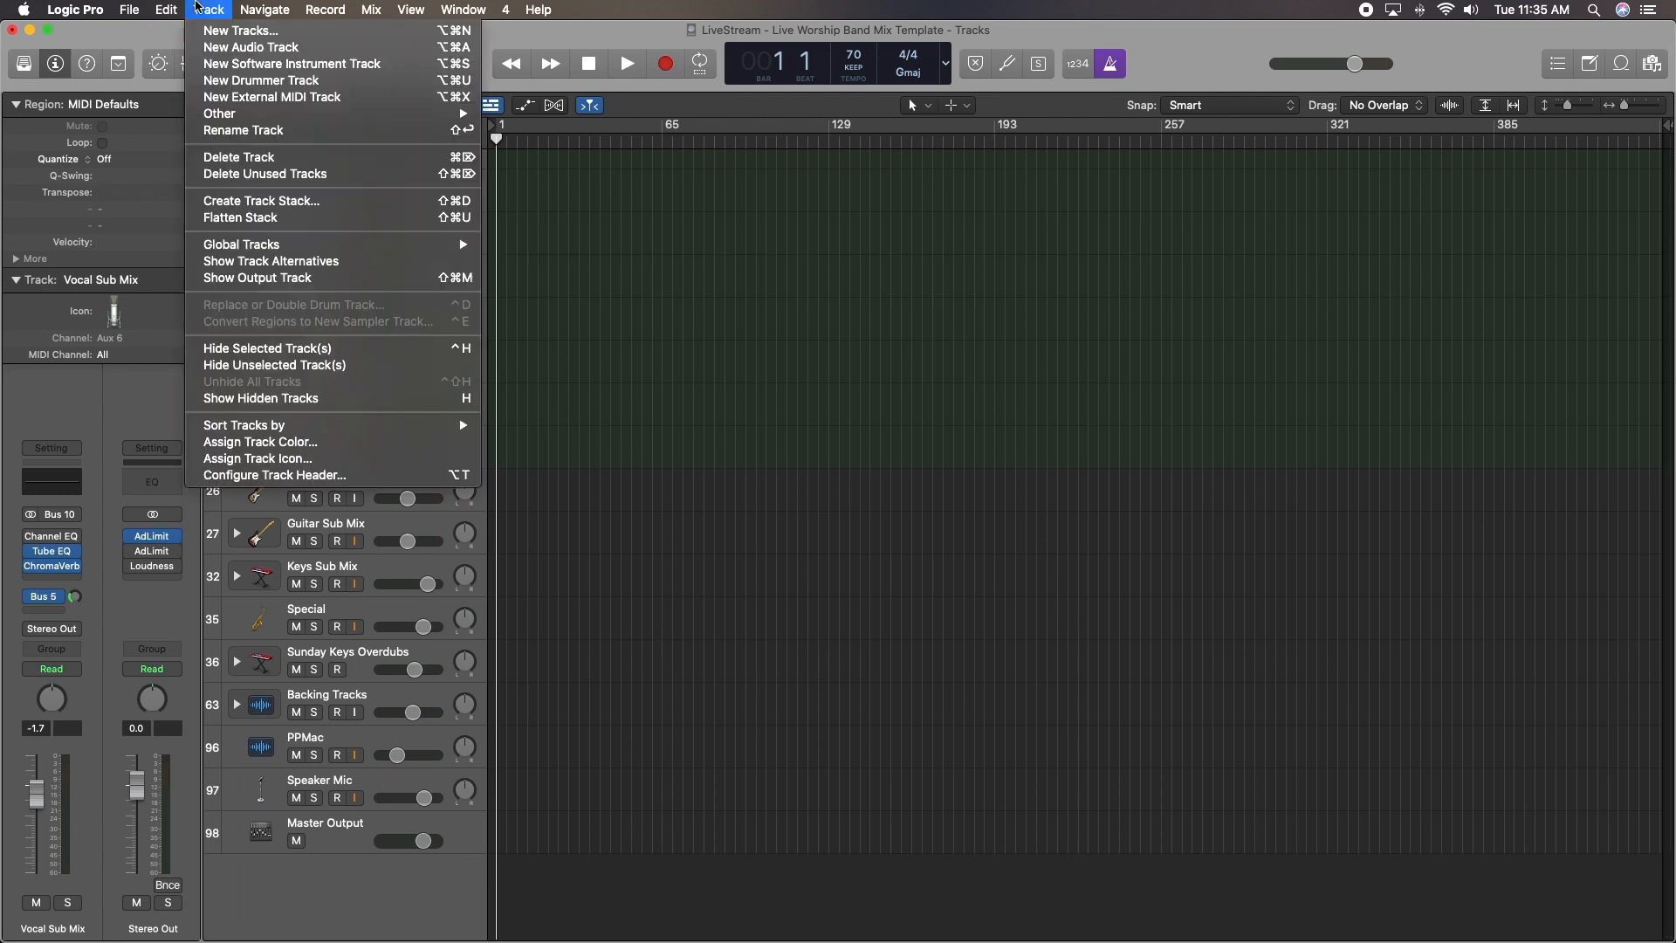
{"action": "mouse_move", "coordinate": [165, 11]}
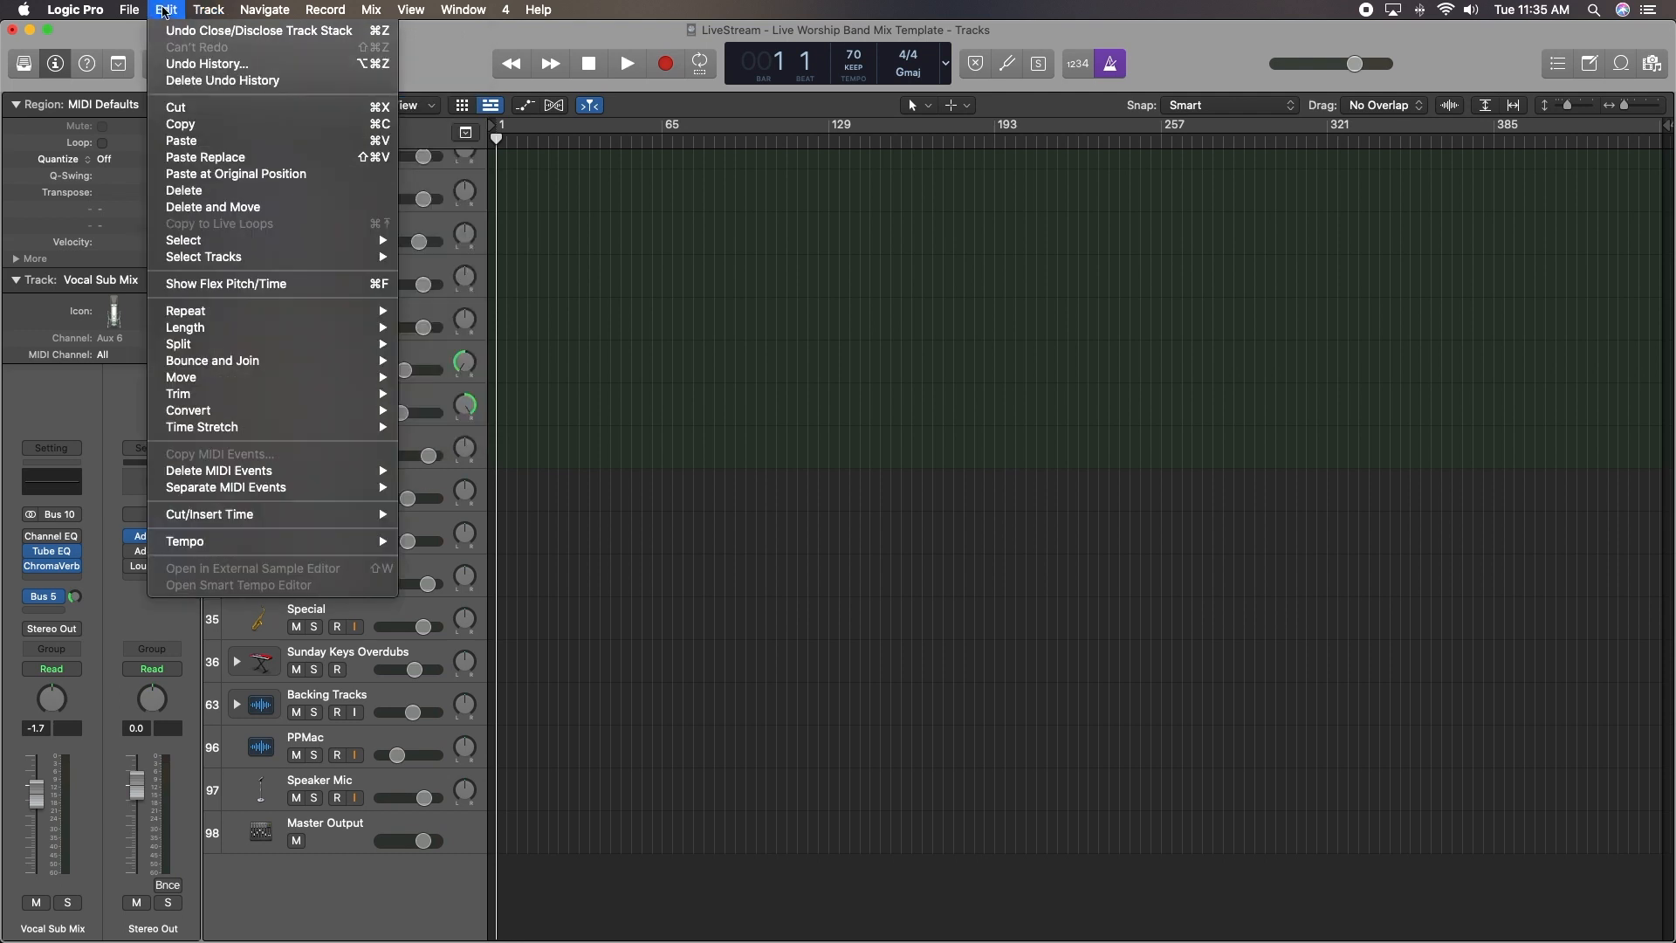
{"action": "left_click", "coordinate": [827, 558]}
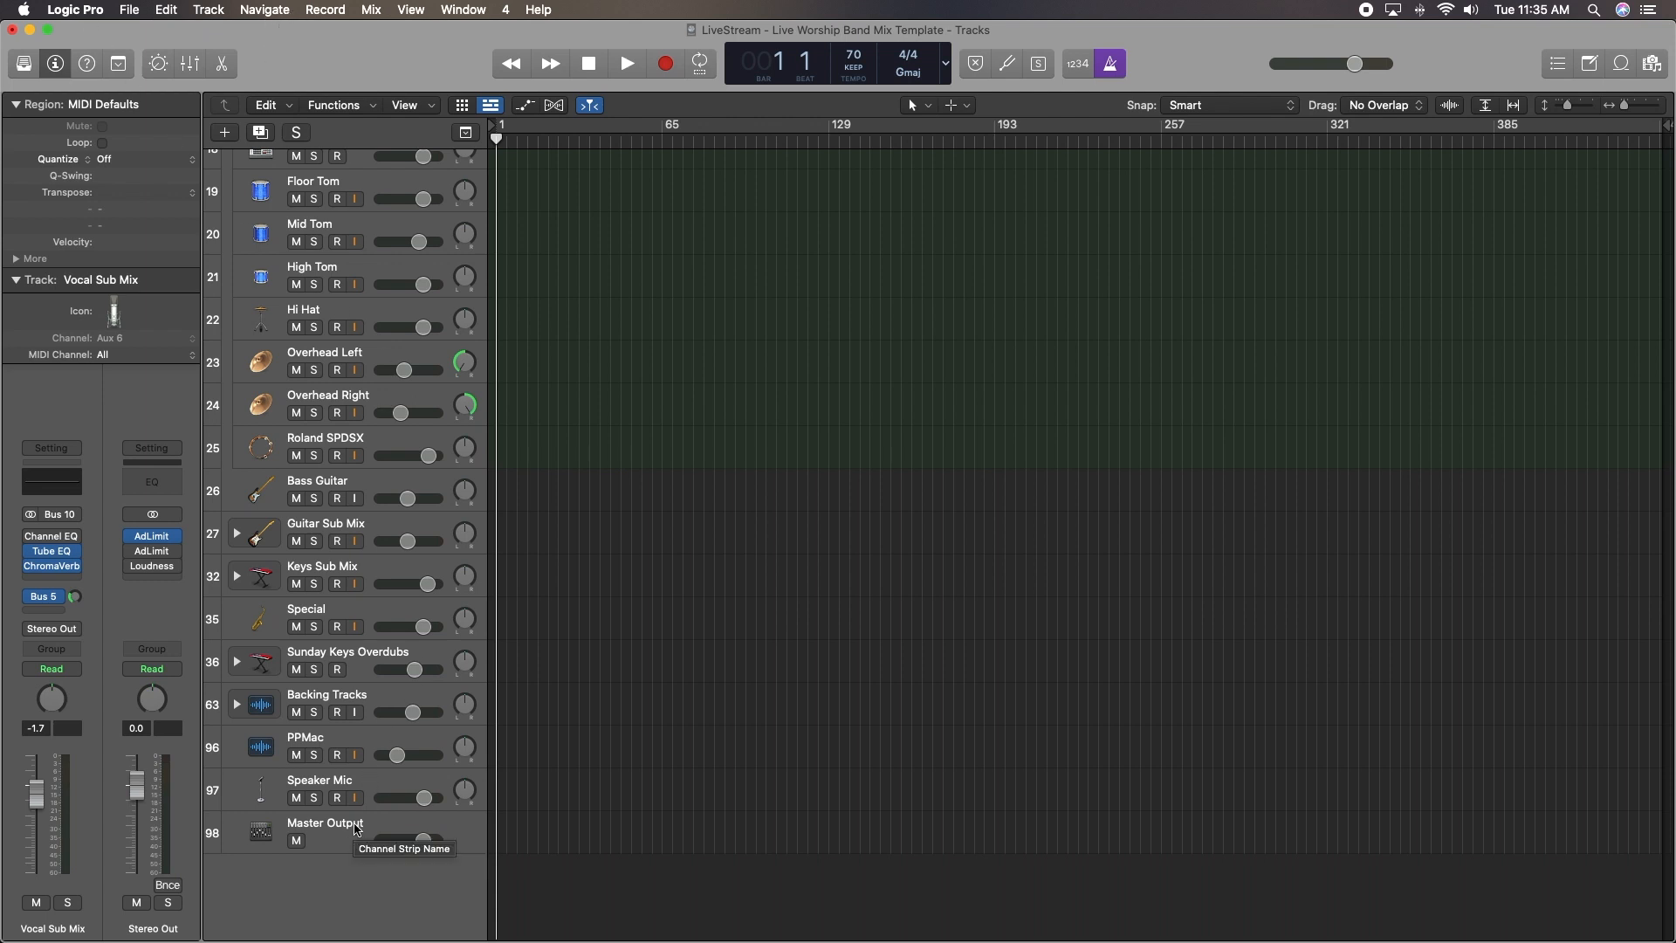
- Reopen the mixer and examine the sends and output routing from the sub mixes to the reverb channels and Stereo Out
{"action": "left_click", "coordinate": [190, 61]}
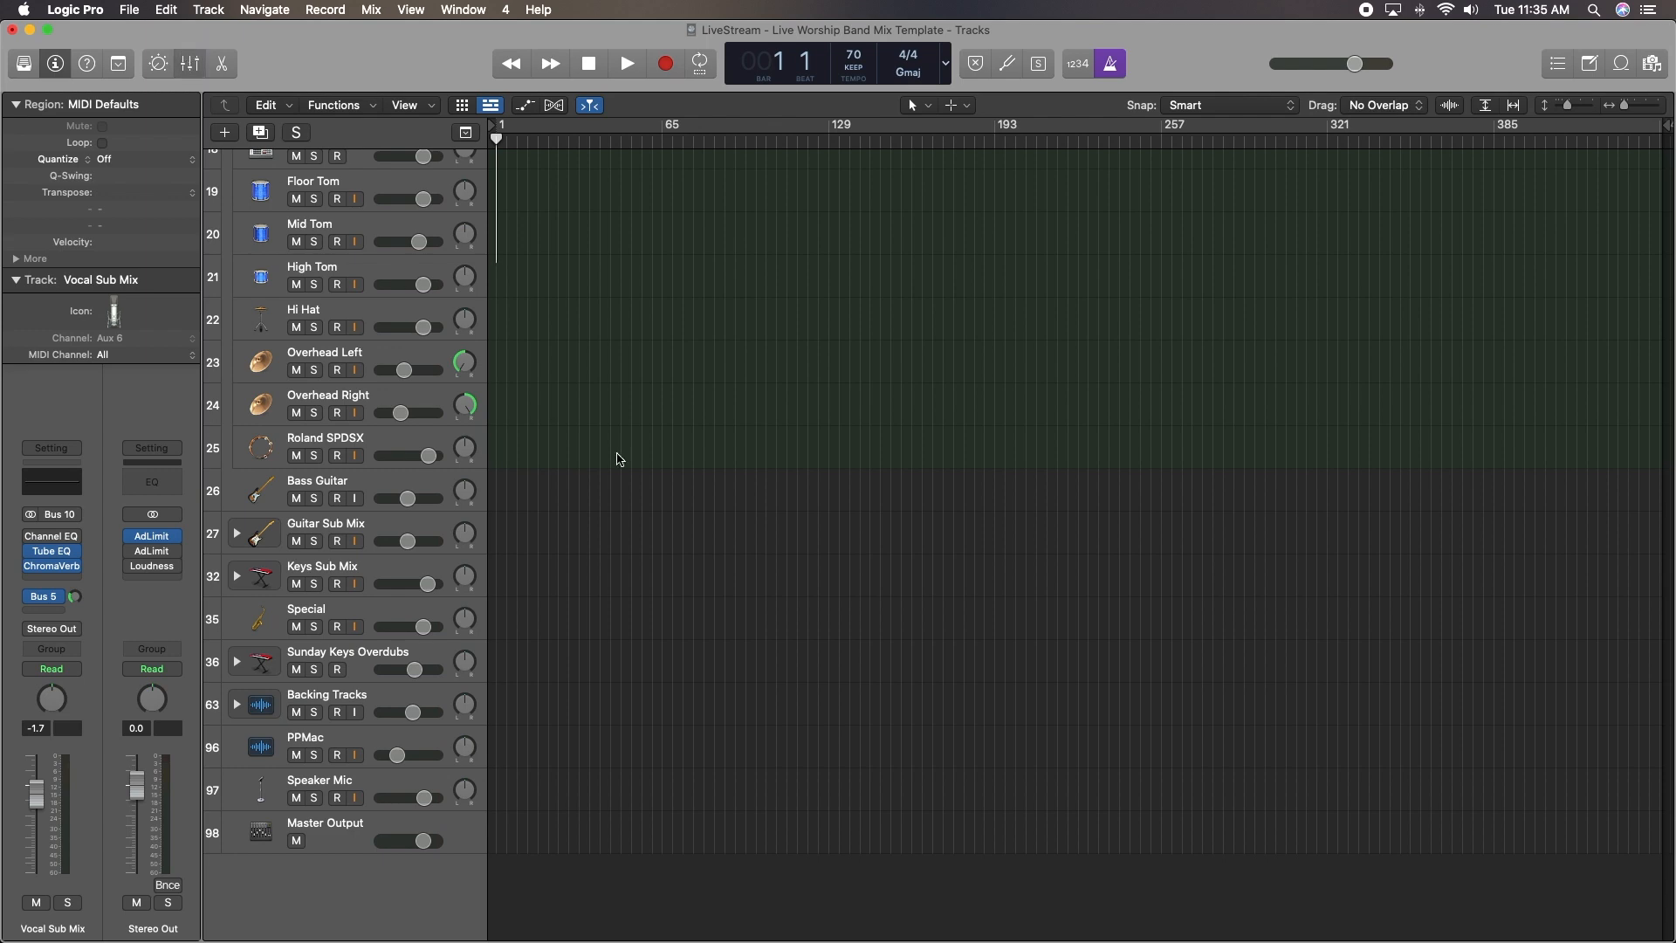
{"action": "scroll", "coordinate": [749, 544], "scroll_direction": "right", "scroll_amount": 10}
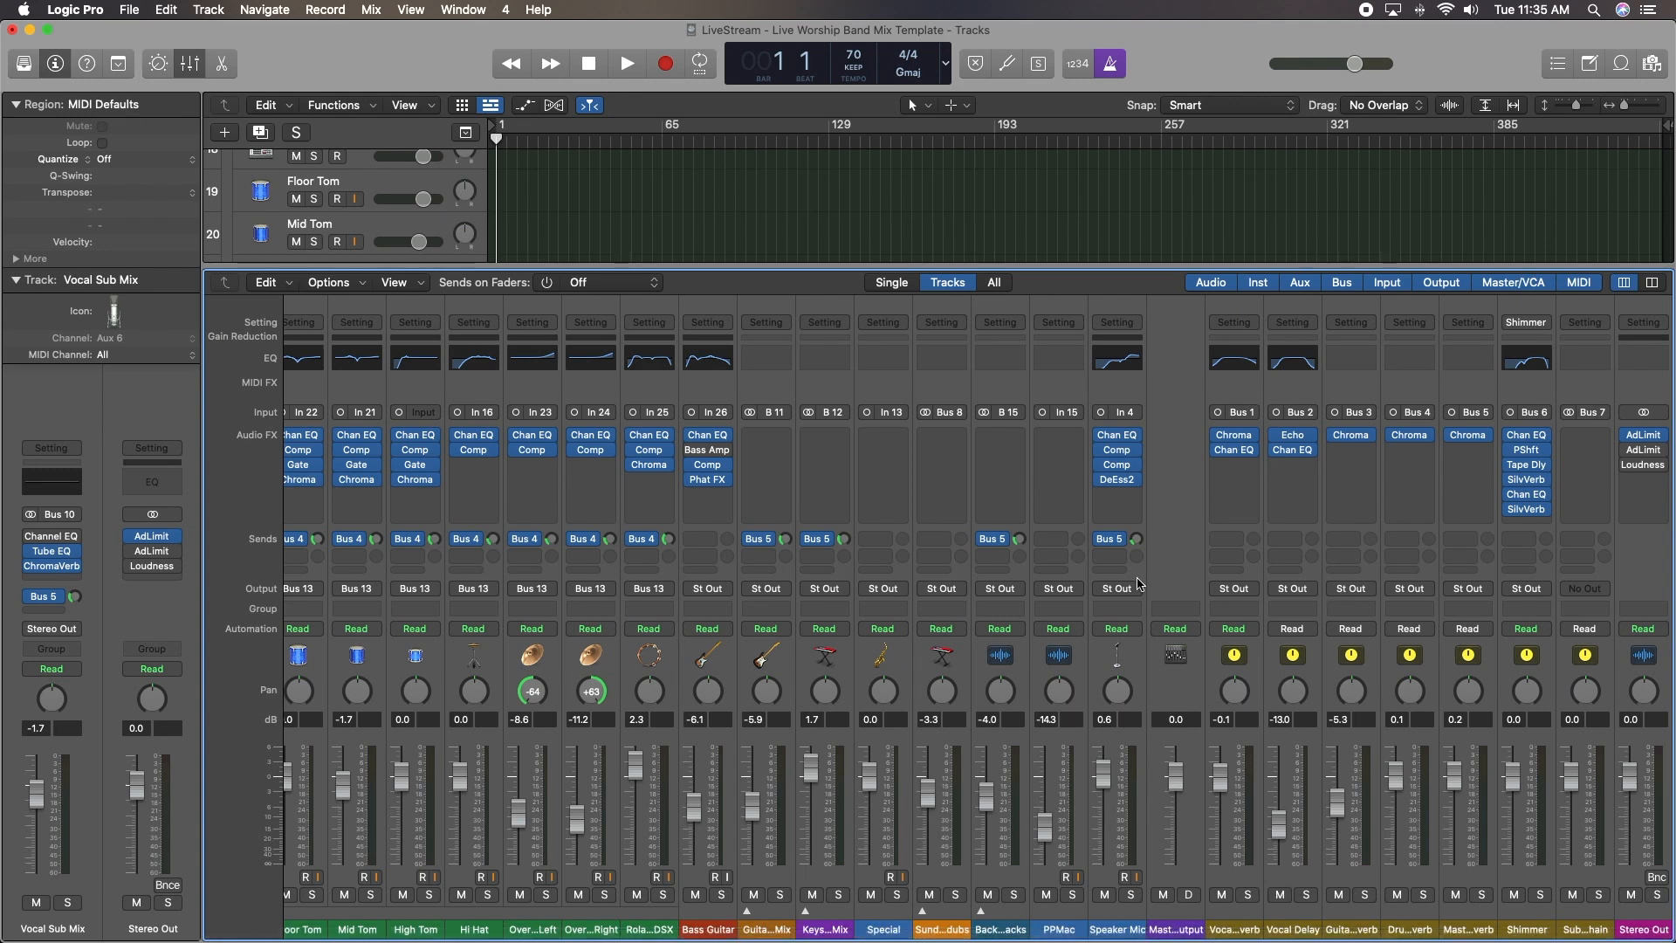
{"action": "scroll", "coordinate": [981, 601], "scroll_direction": "left", "scroll_amount": 3}
{"action": "scroll", "coordinate": [982, 600], "scroll_direction": "left", "scroll_amount": 8}
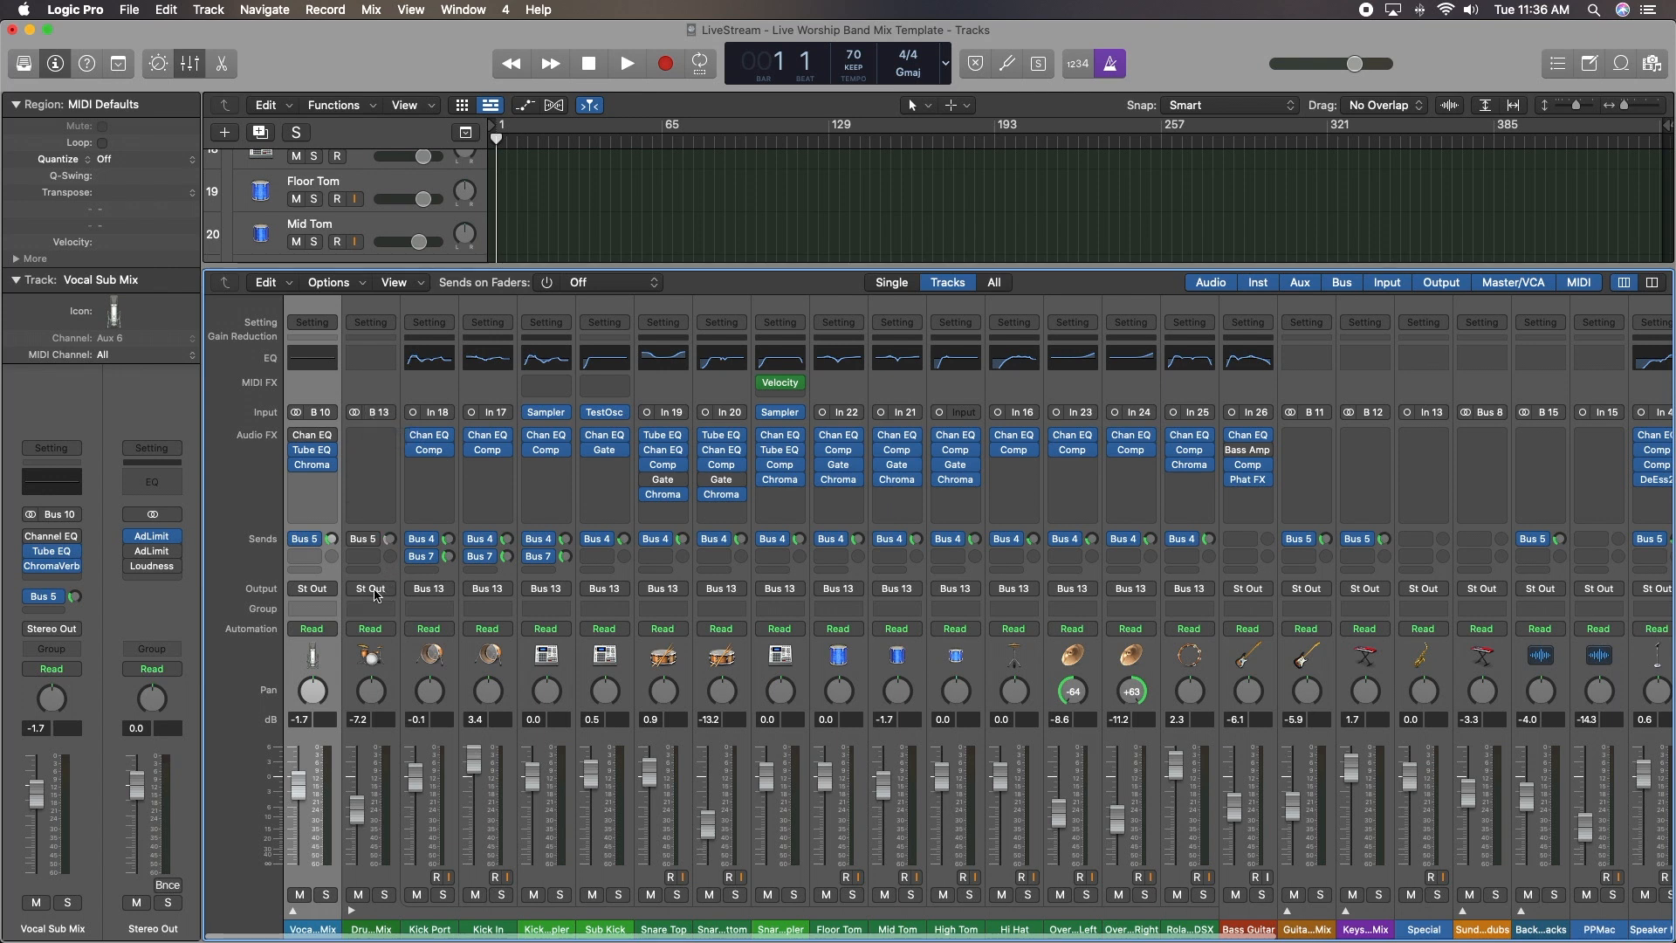
{"action": "scroll", "coordinate": [716, 533], "scroll_direction": "right", "scroll_amount": 5}
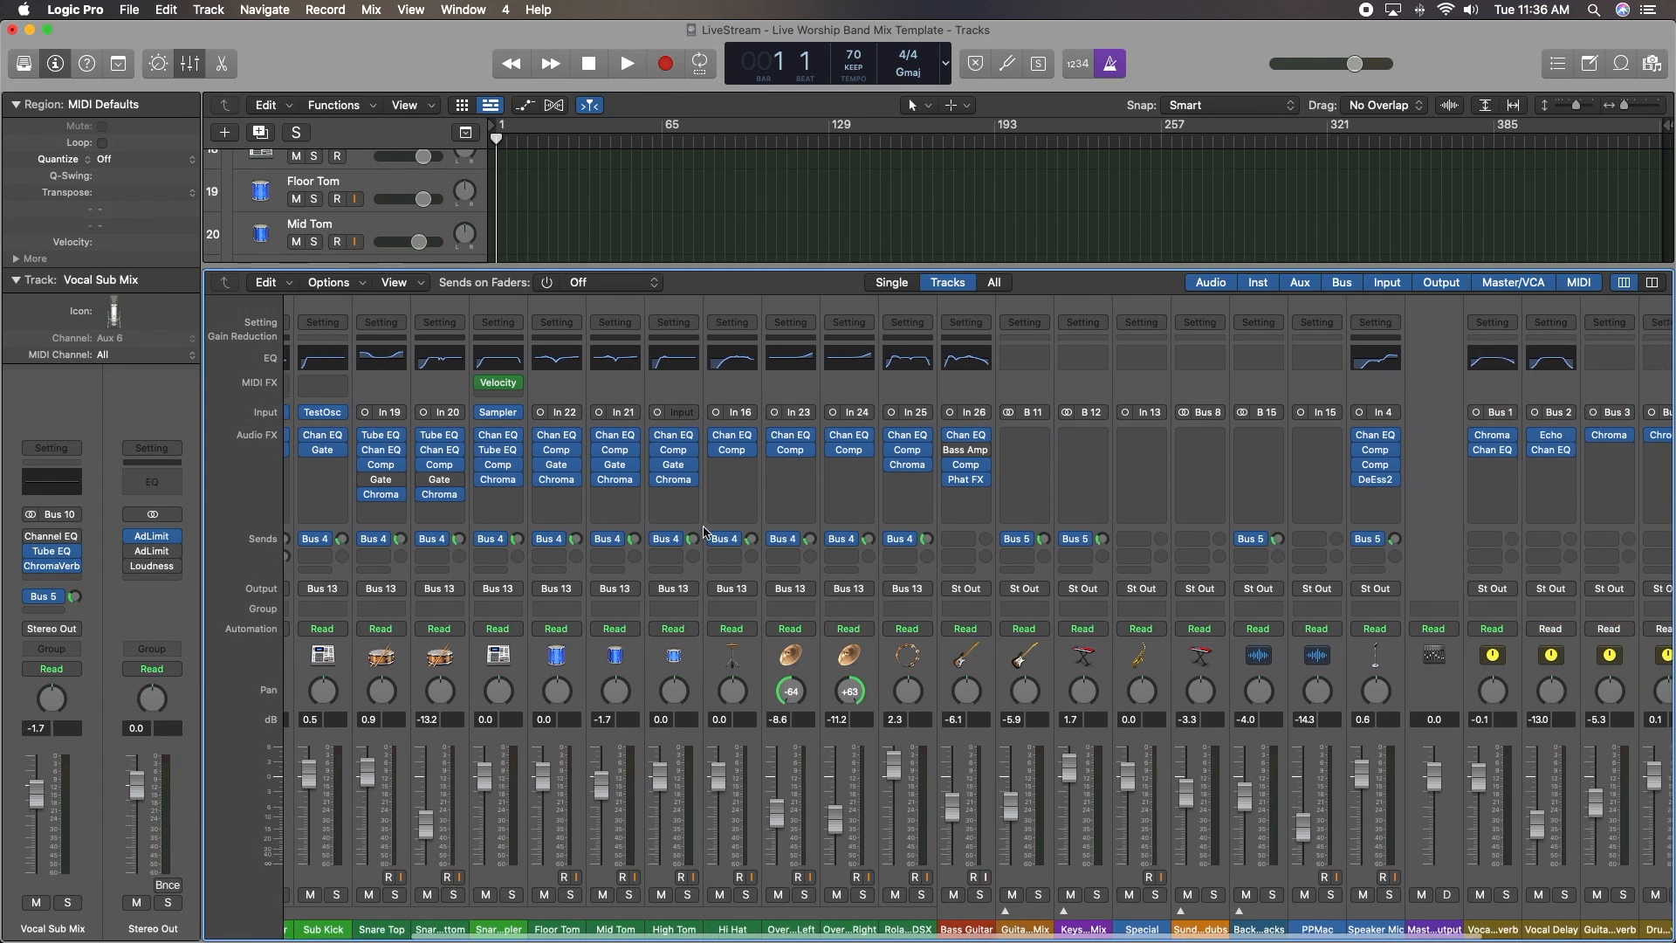
{"action": "scroll", "coordinate": [706, 530], "scroll_direction": "right", "scroll_amount": 4}
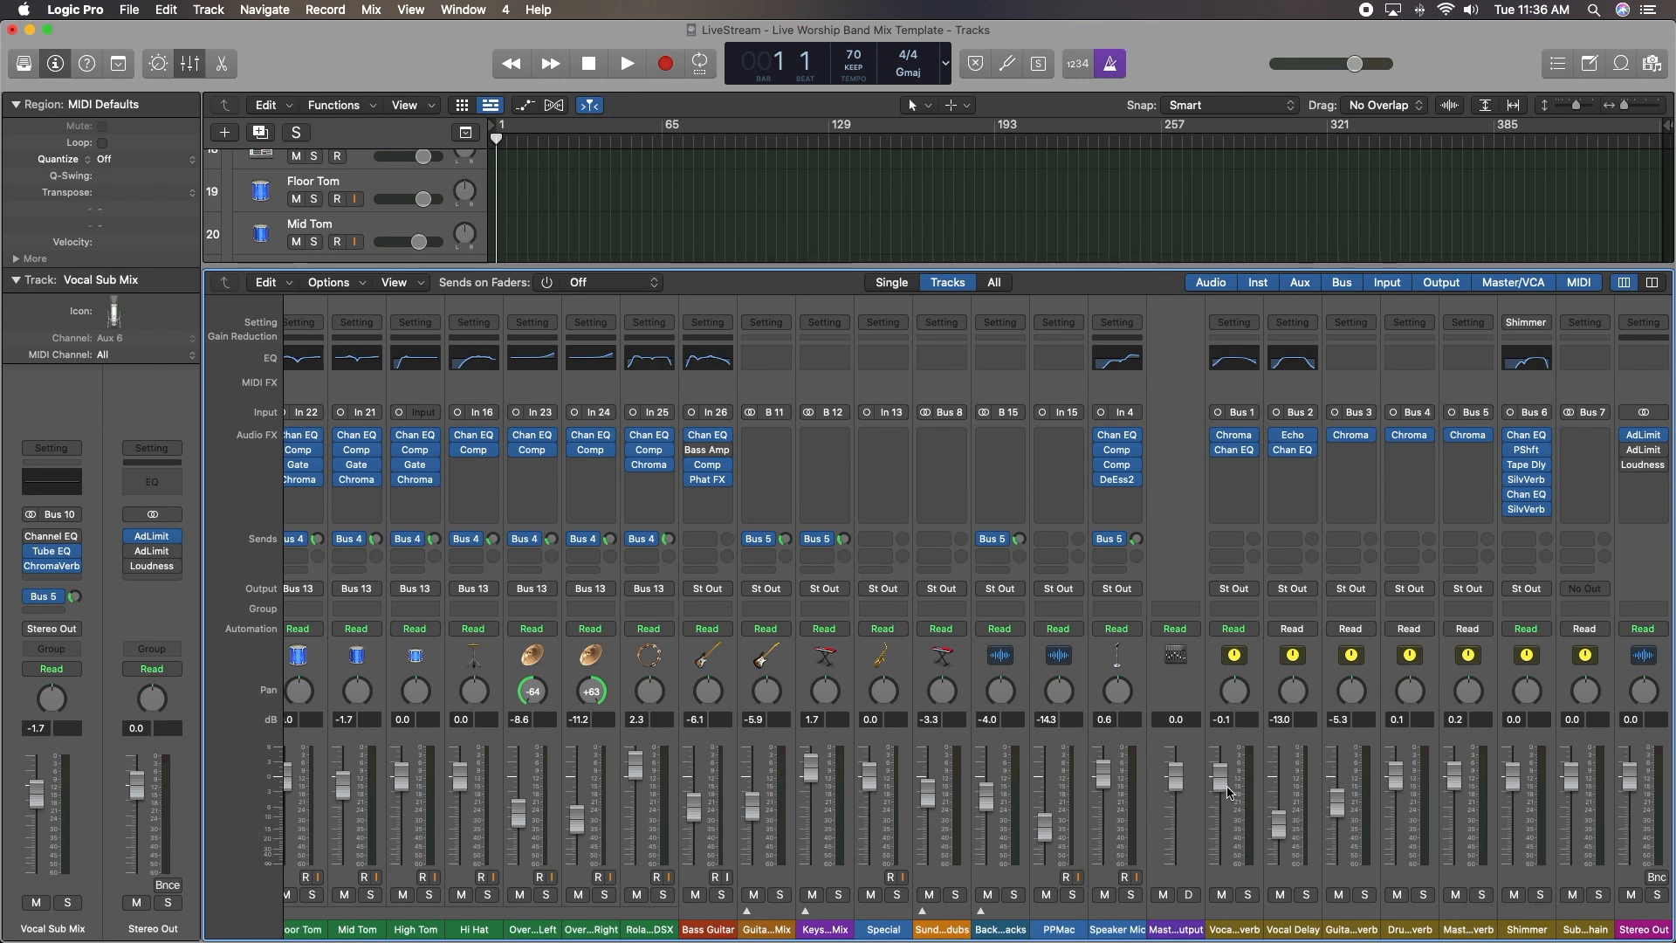
- Lower the vocal reverb channel's fader (Bus 1) to -22.5 dB and raise it to 0.1 dB
{"action": "left_click_drag", "start_coordinate": [1224, 782], "coordinate": [1224, 793]}
{"action": "left_click_drag", "start_coordinate": [1219, 789], "coordinate": [1220, 844]}
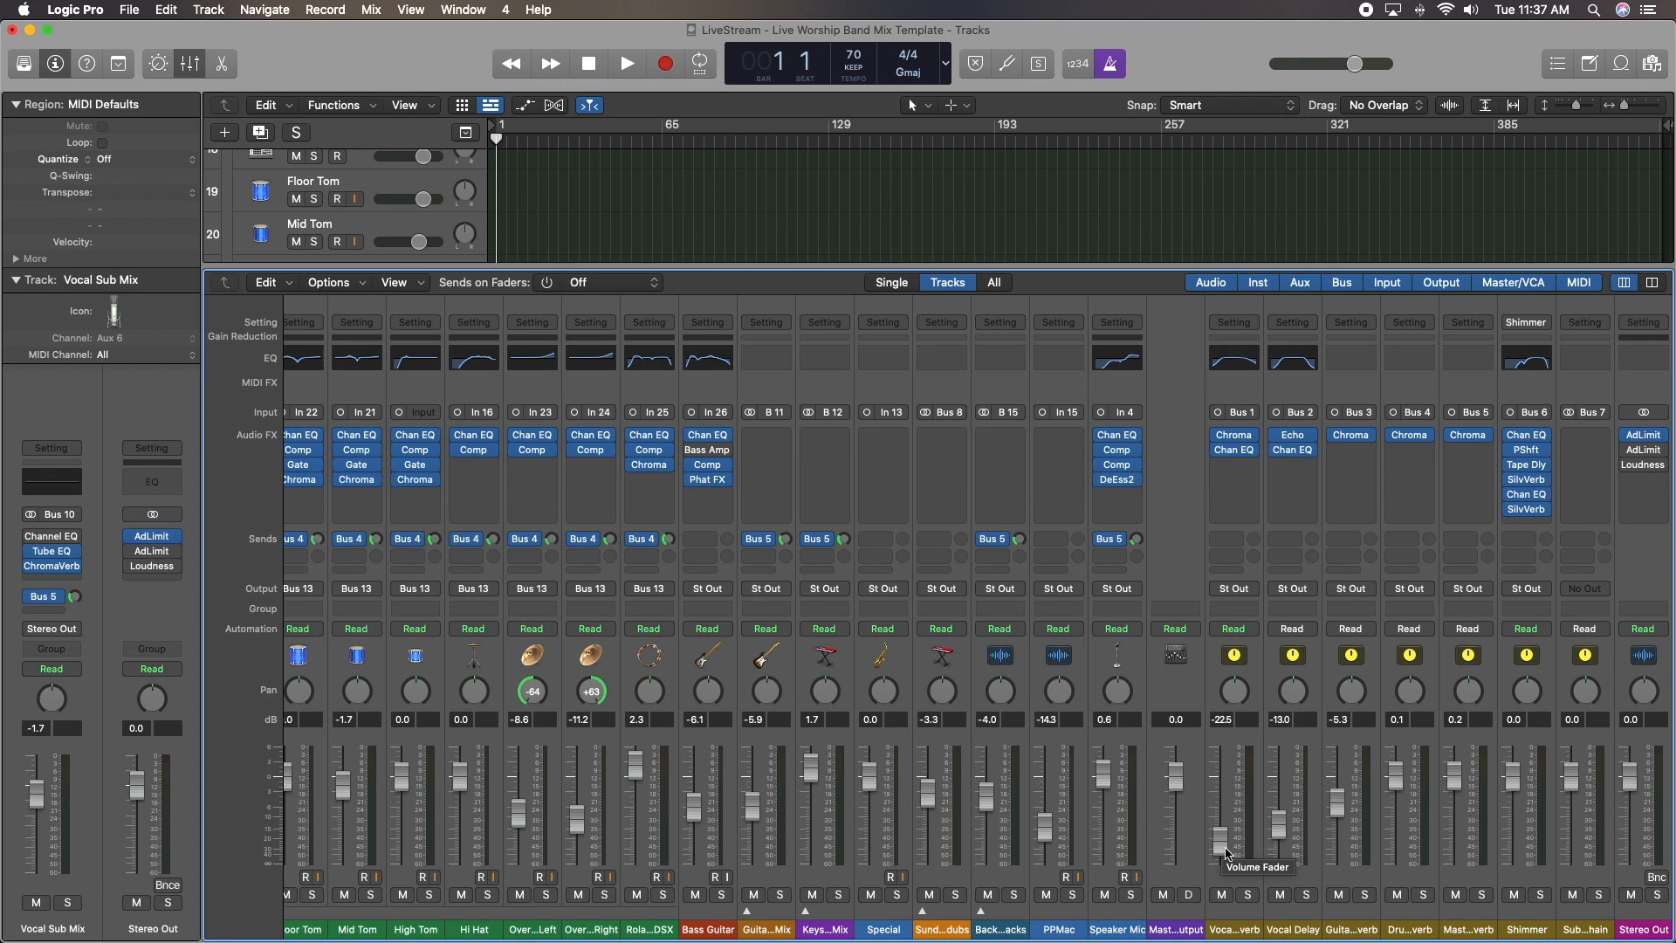
{"action": "left_click_drag", "start_coordinate": [1222, 854], "coordinate": [1221, 772]}
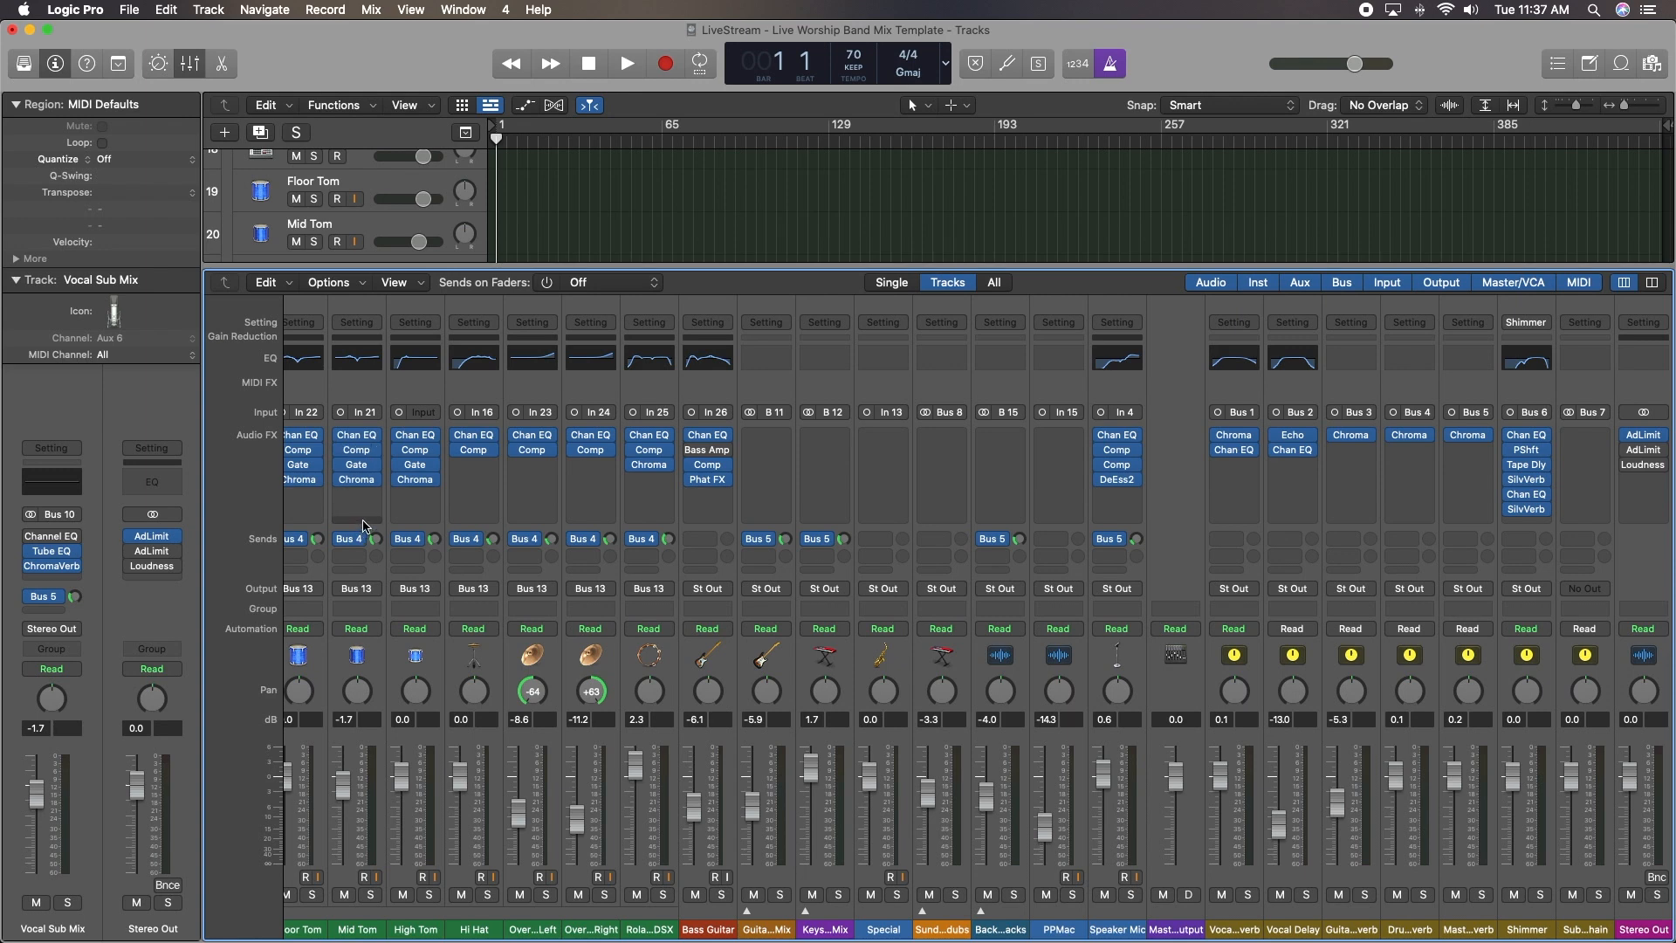
- Add a Bus 6 (Shimmer) send at -8.4 dB to the Mid Tom channel and bypass that send
{"action": "left_click", "coordinate": [348, 564]}
{"action": "mouse_move", "coordinate": [382, 579]}
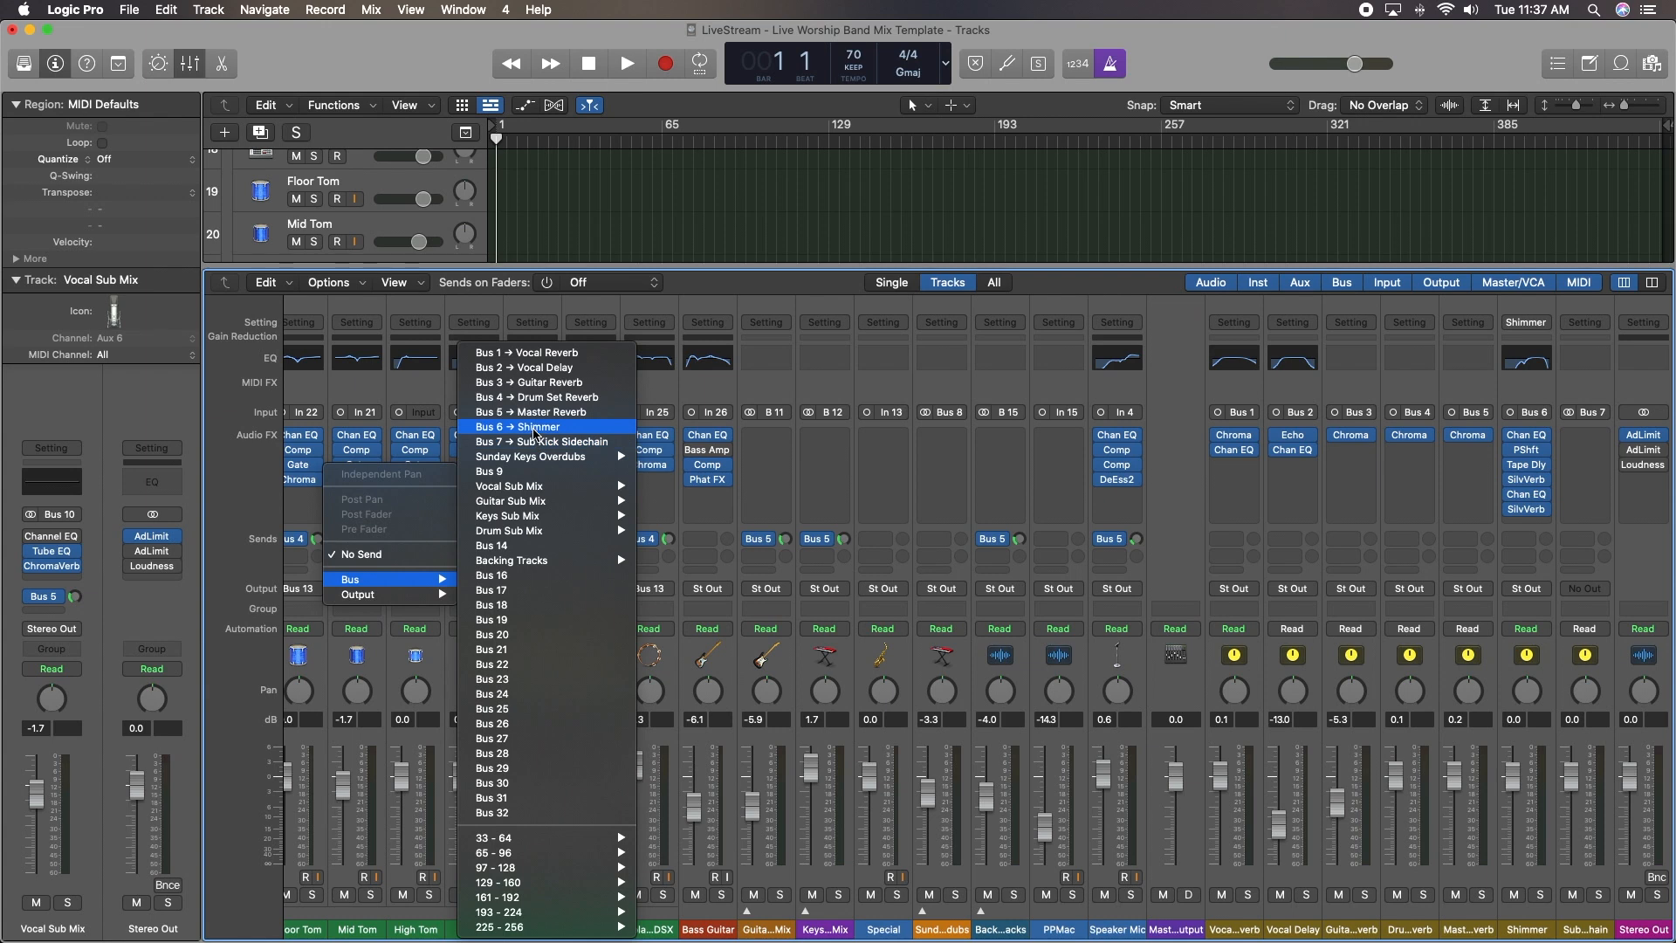
{"action": "left_click", "coordinate": [536, 428]}
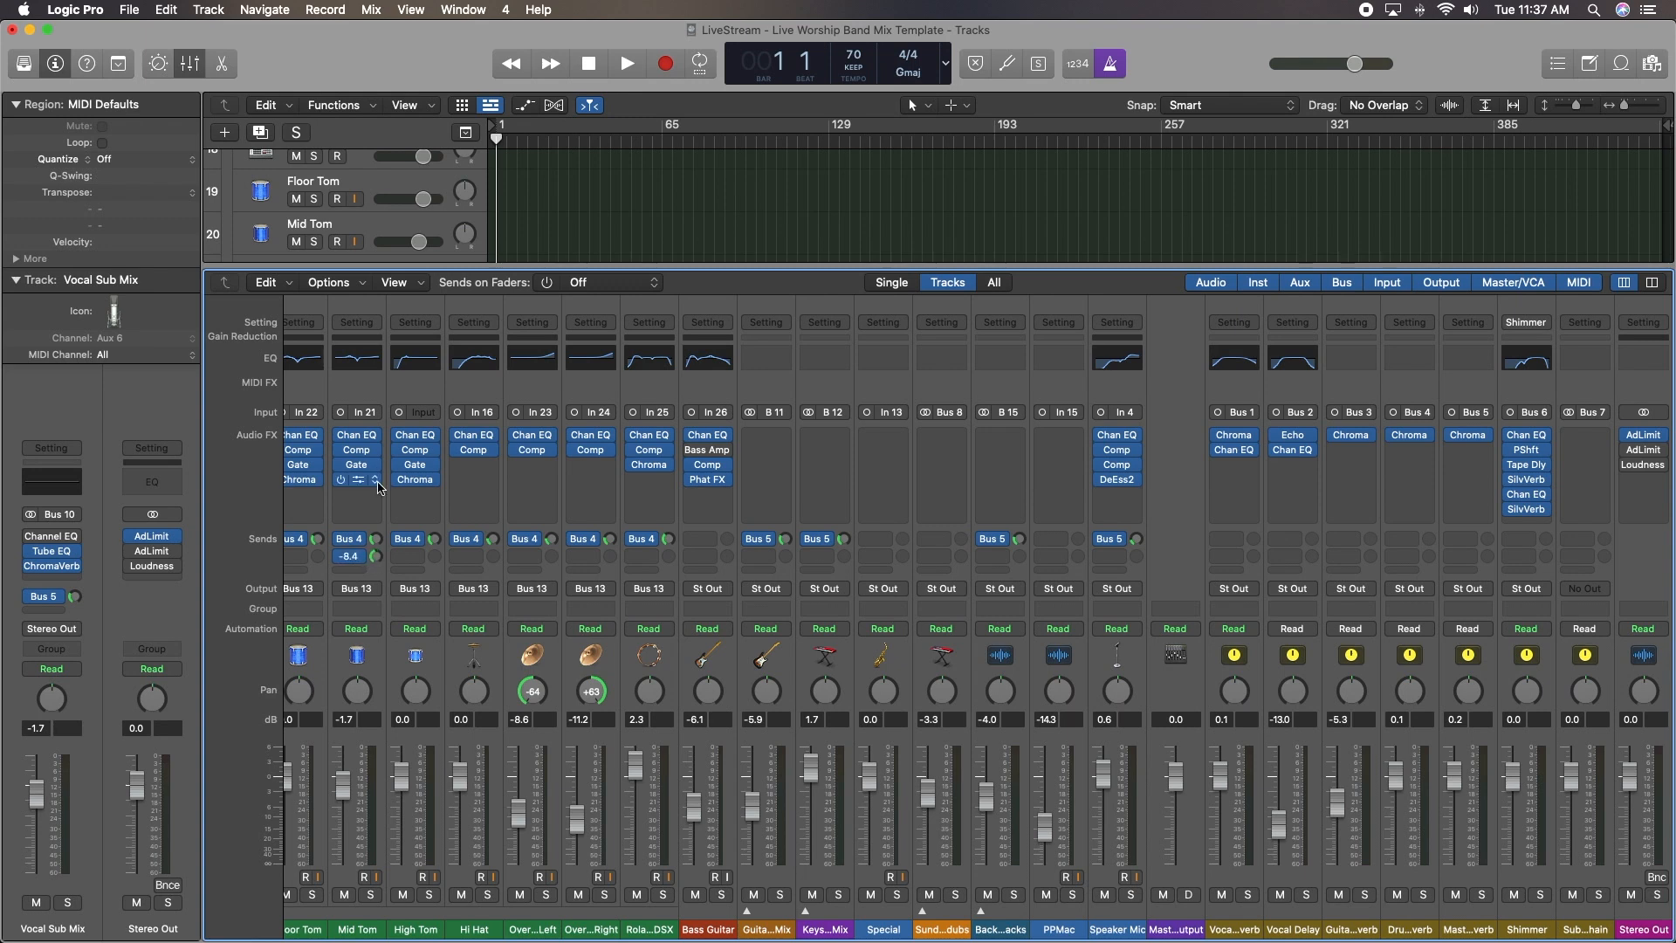
{"action": "left_click", "coordinate": [341, 559]}
- Review the sends and routing across the mixer's channel strips from the Vocal Sub Mix to the reverb channels, and close the mixer
{"action": "scroll", "coordinate": [661, 666], "scroll_direction": "left", "scroll_amount": 5}
{"action": "scroll", "coordinate": [661, 665], "scroll_direction": "left", "scroll_amount": 4}
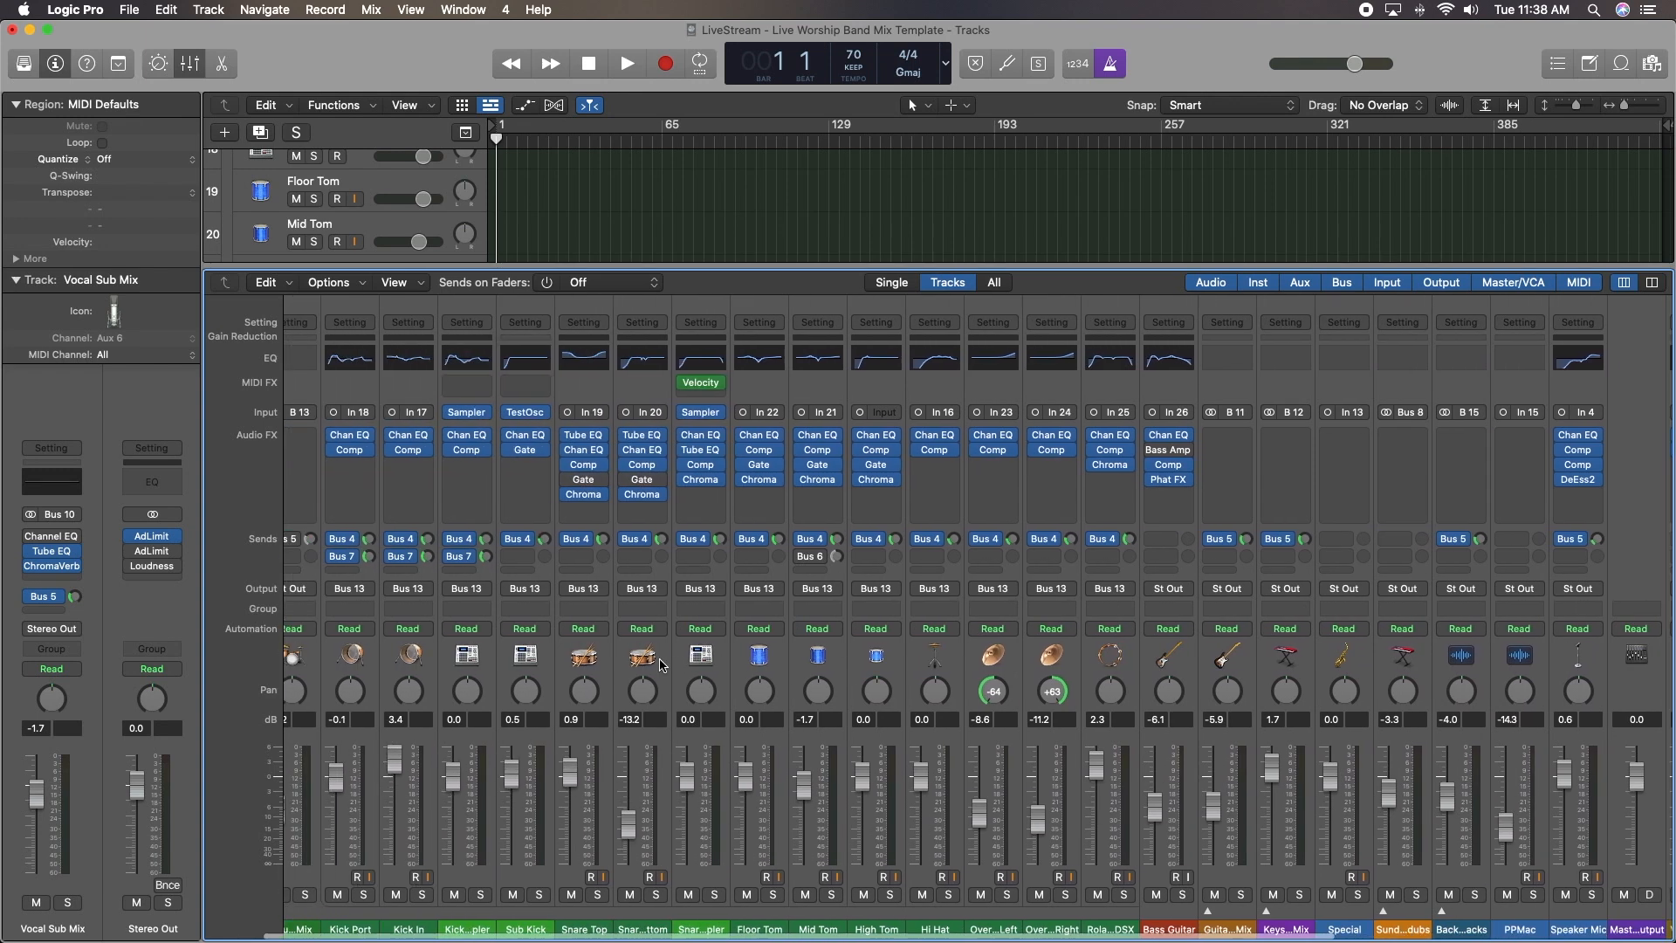
{"action": "scroll", "coordinate": [661, 666], "scroll_direction": "right", "scroll_amount": 9}
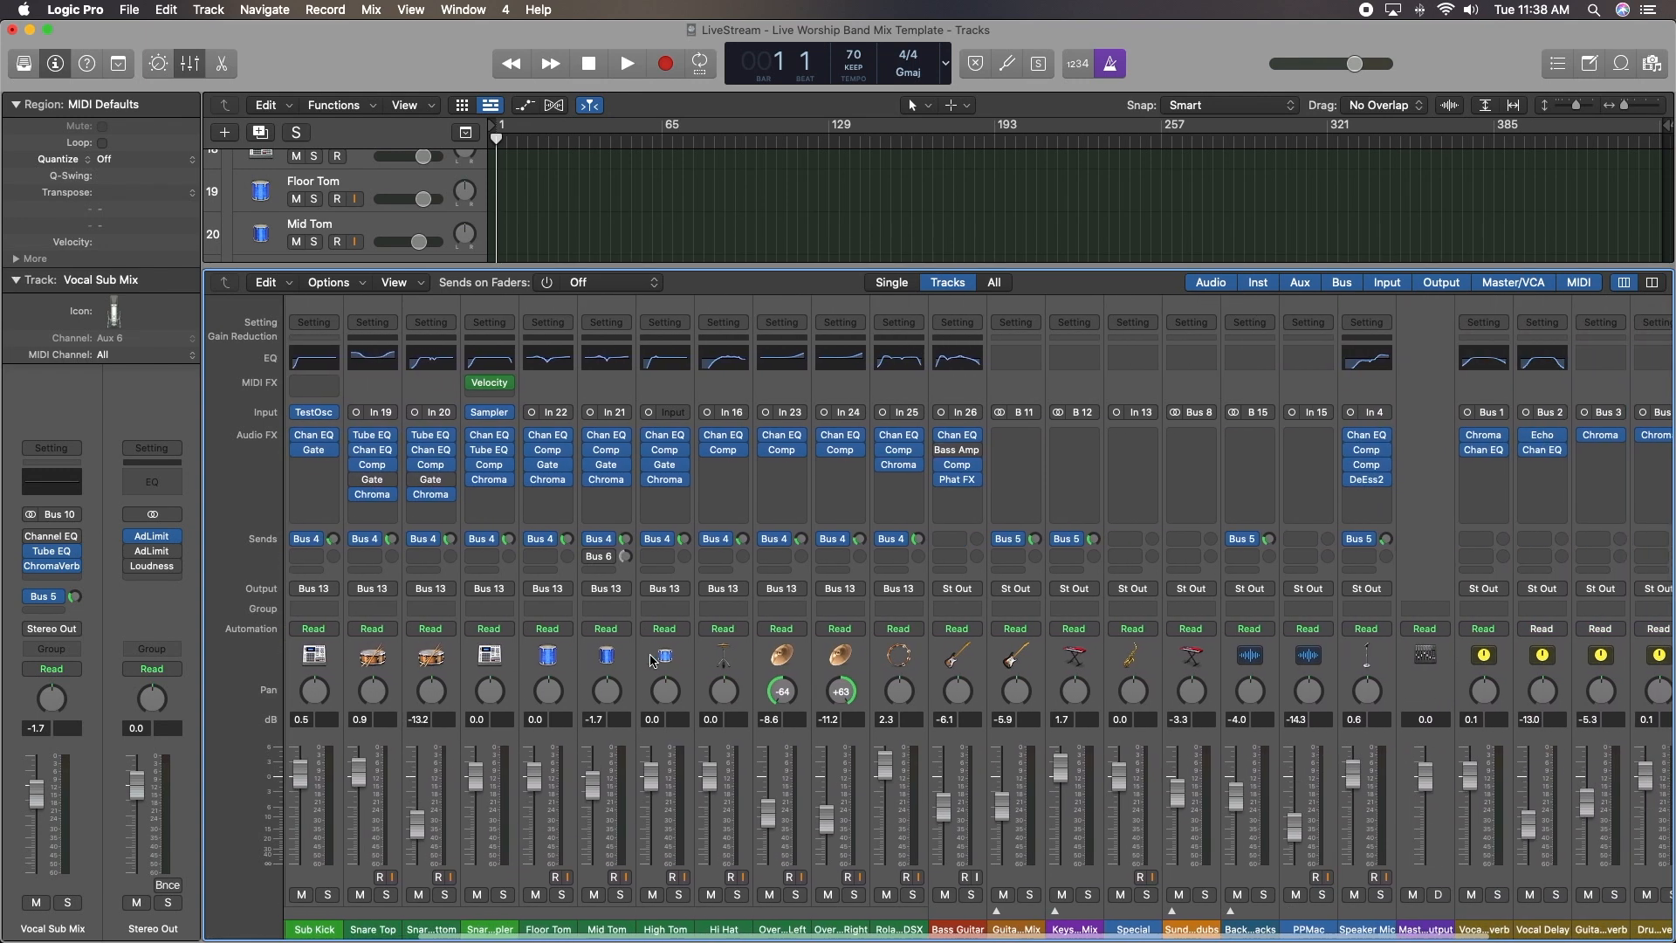
{"action": "scroll", "coordinate": [647, 659], "scroll_direction": "left", "scroll_amount": 8}
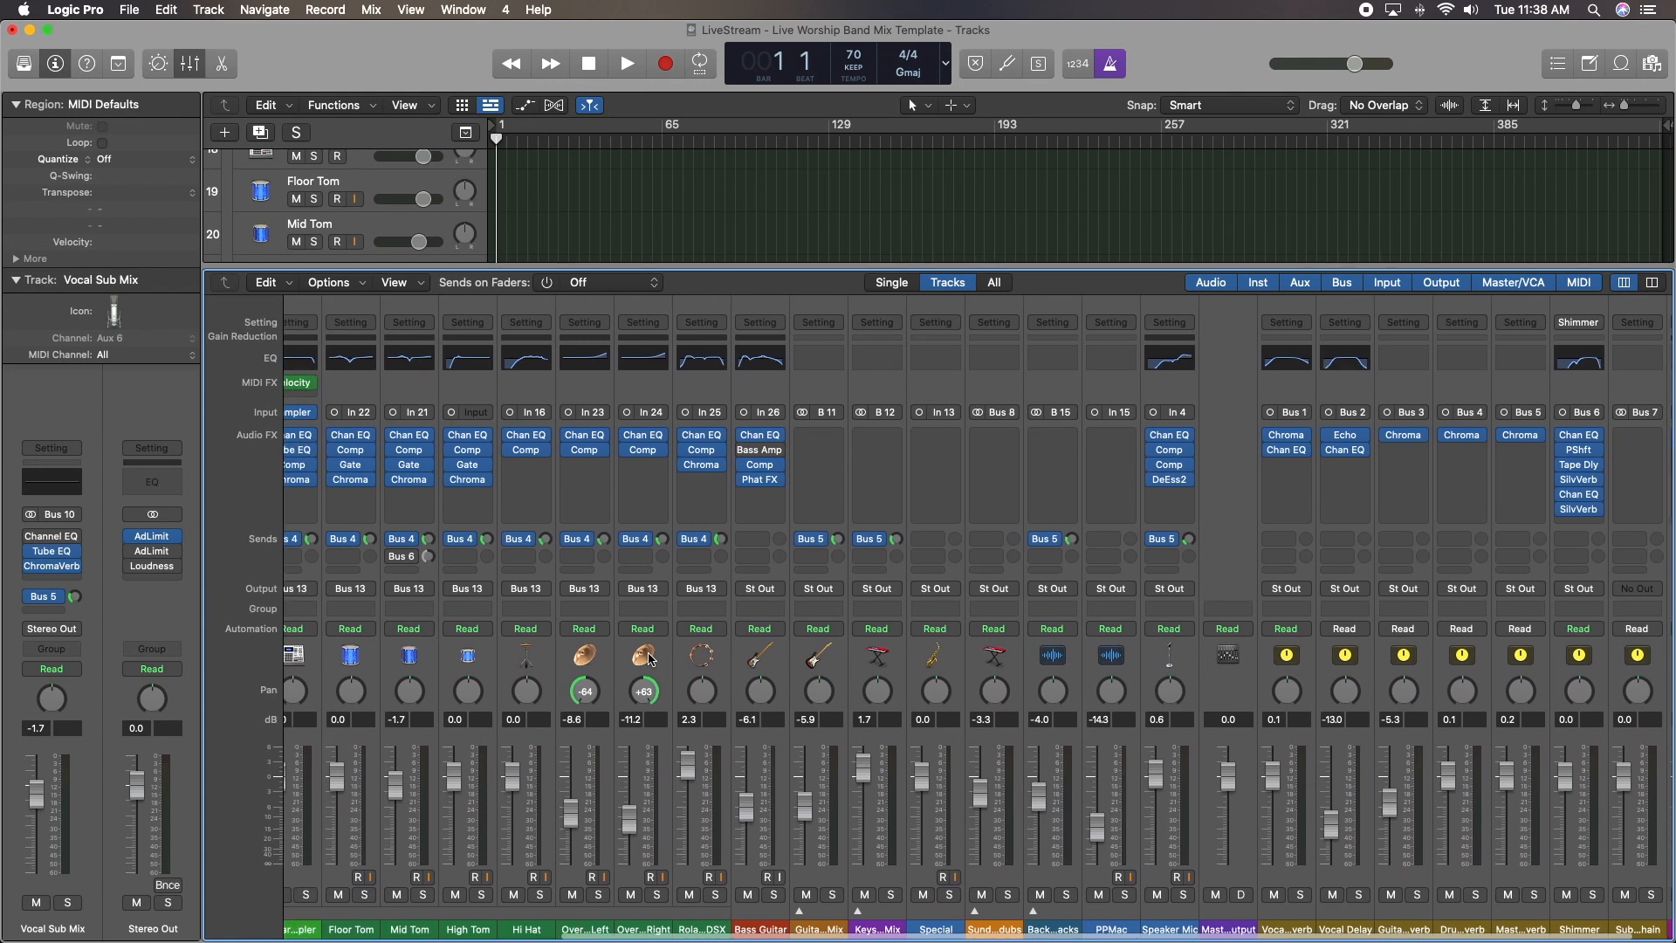
{"action": "scroll", "coordinate": [654, 661], "scroll_direction": "left", "scroll_amount": 2}
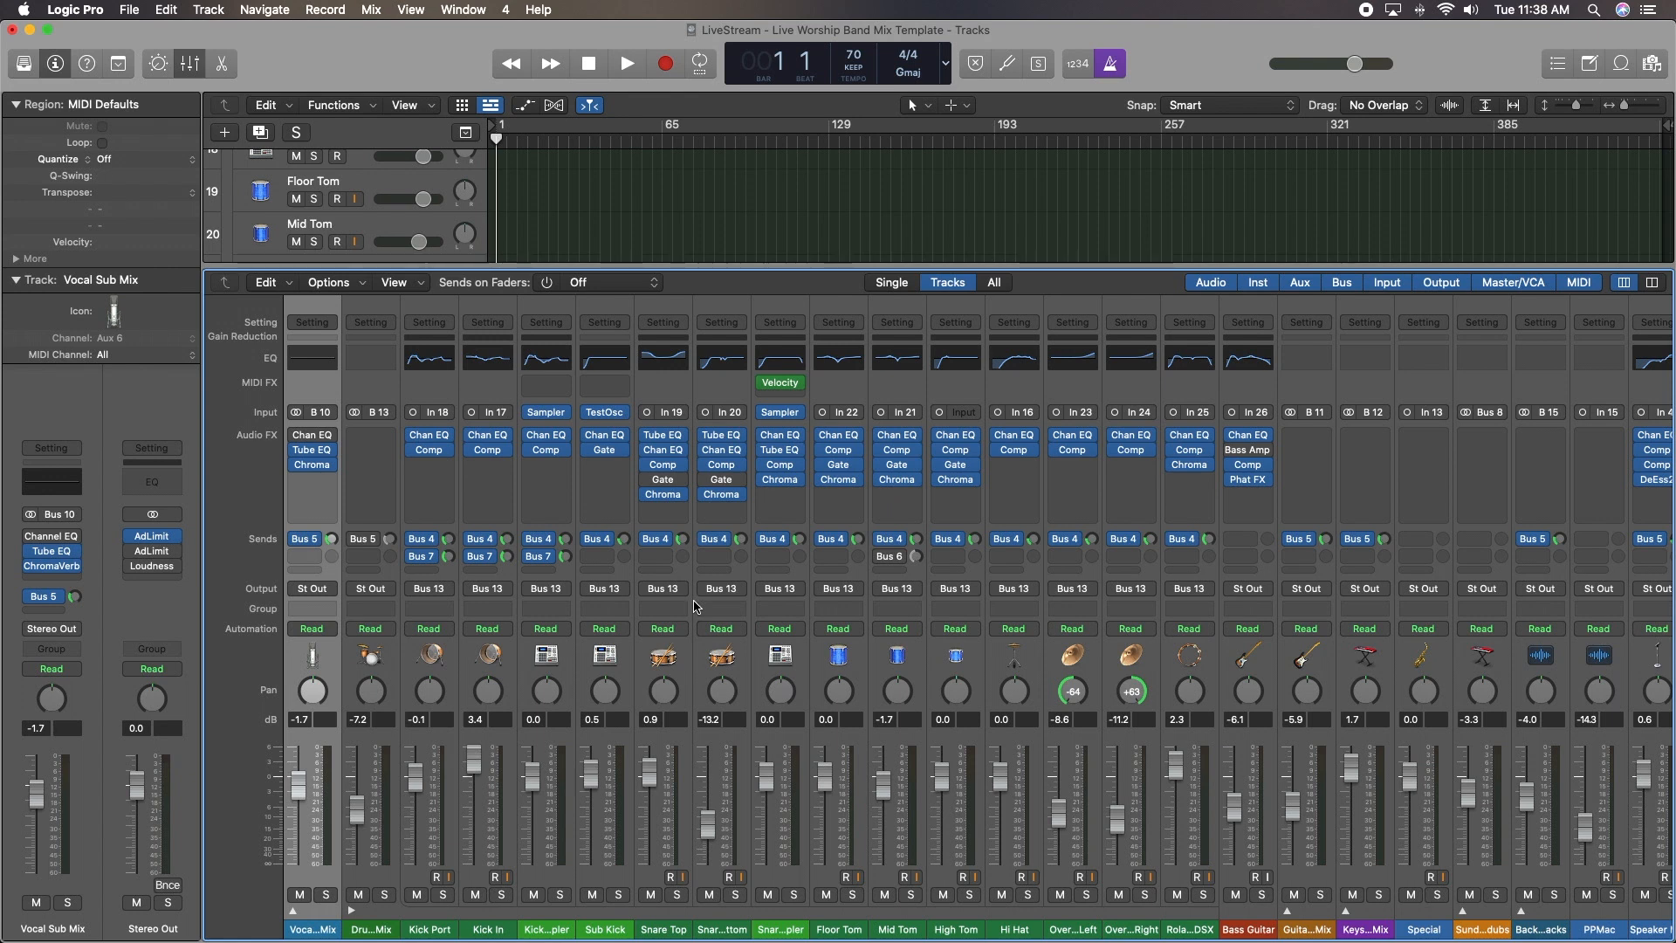
{"action": "left_click", "coordinate": [192, 64]}
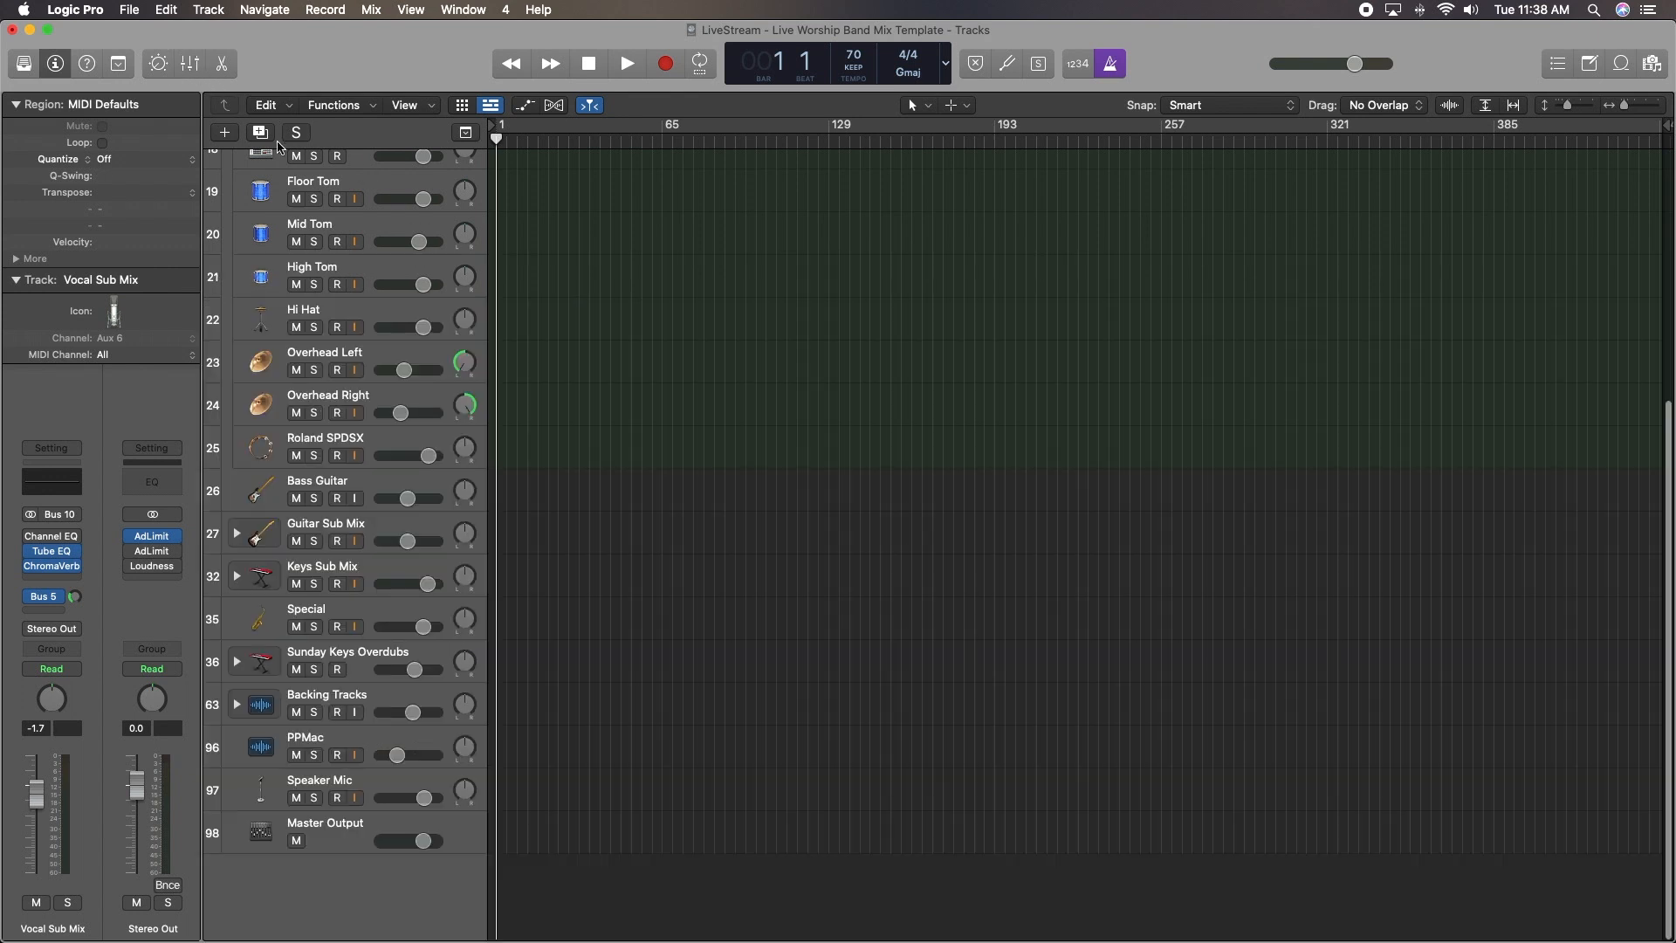
- Open the recent project When You Walk/Here I Am To Worship - WW in place of the LiveStream project
{"action": "scroll", "coordinate": [647, 520], "scroll_direction": "up", "scroll_amount": 3}
{"action": "left_click", "coordinate": [129, 10]}
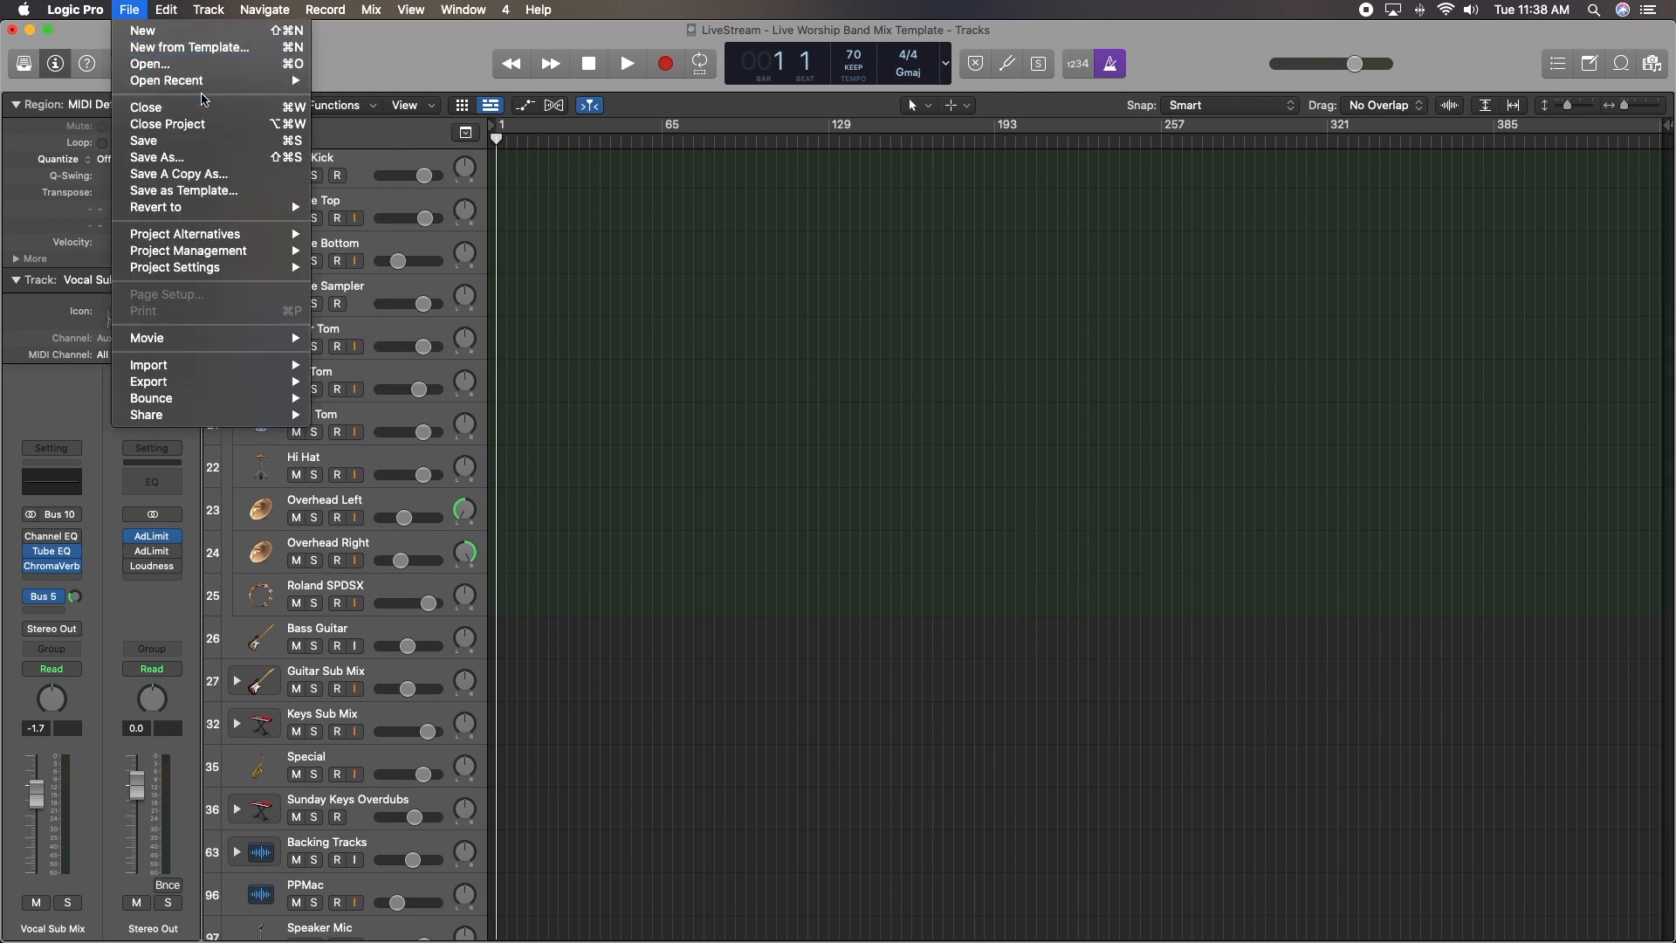
{"action": "mouse_move", "coordinate": [229, 82]}
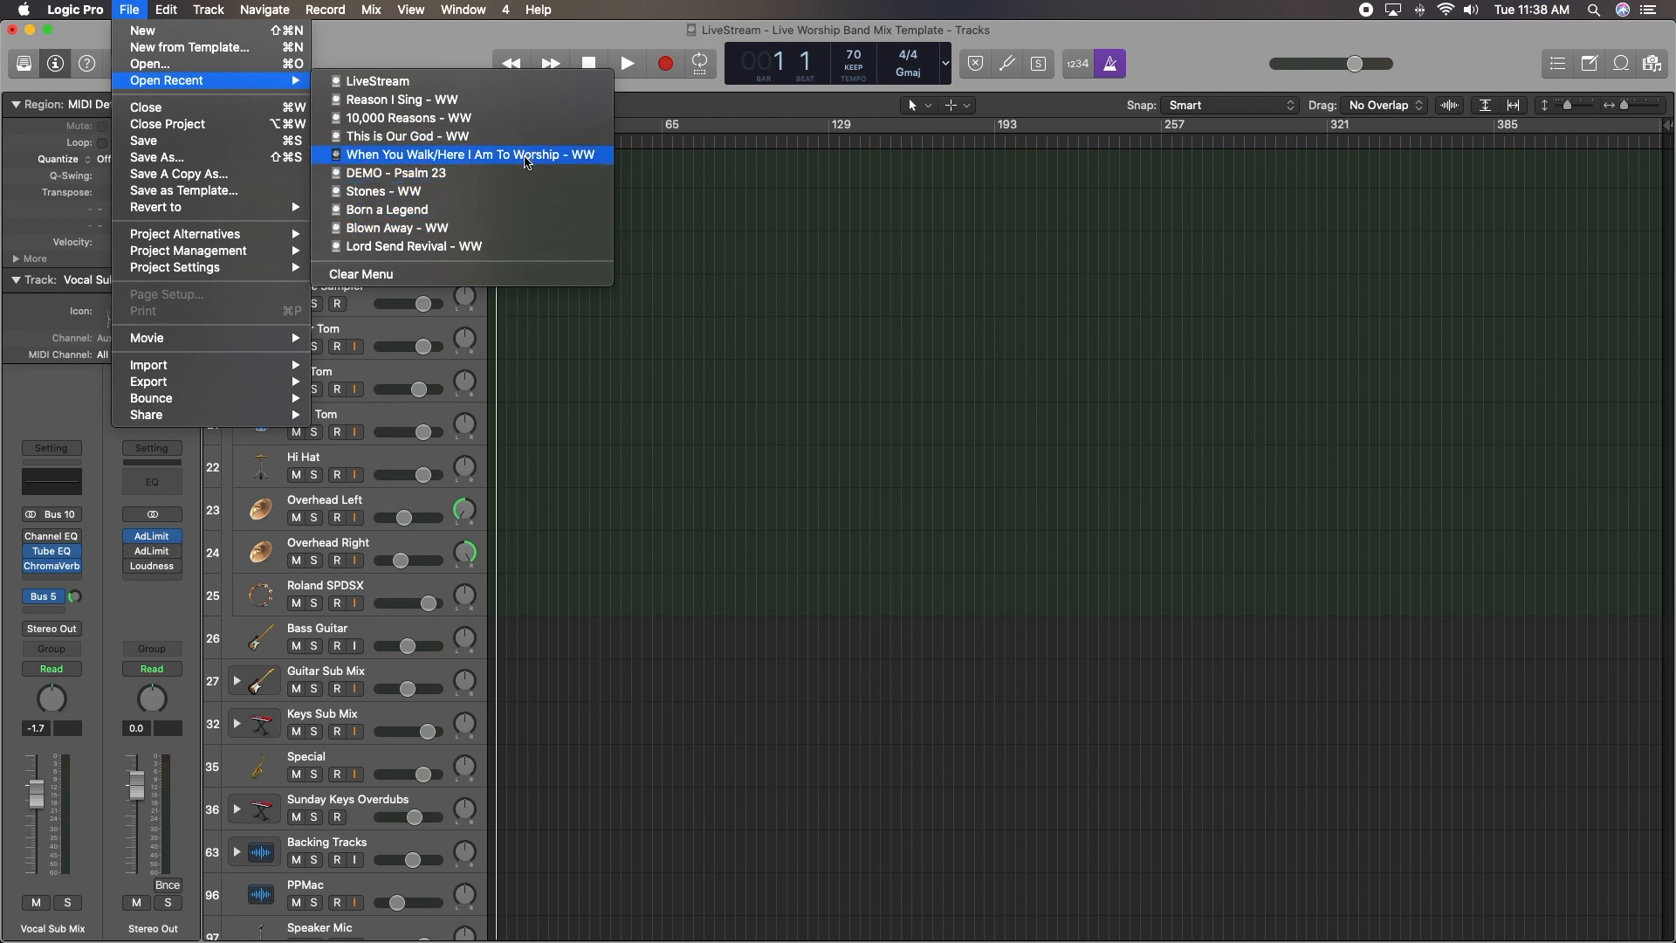
{"action": "left_click", "coordinate": [528, 157]}
{"action": "left_click", "coordinate": [969, 330]}
{"action": "left_click", "coordinate": [981, 326]}
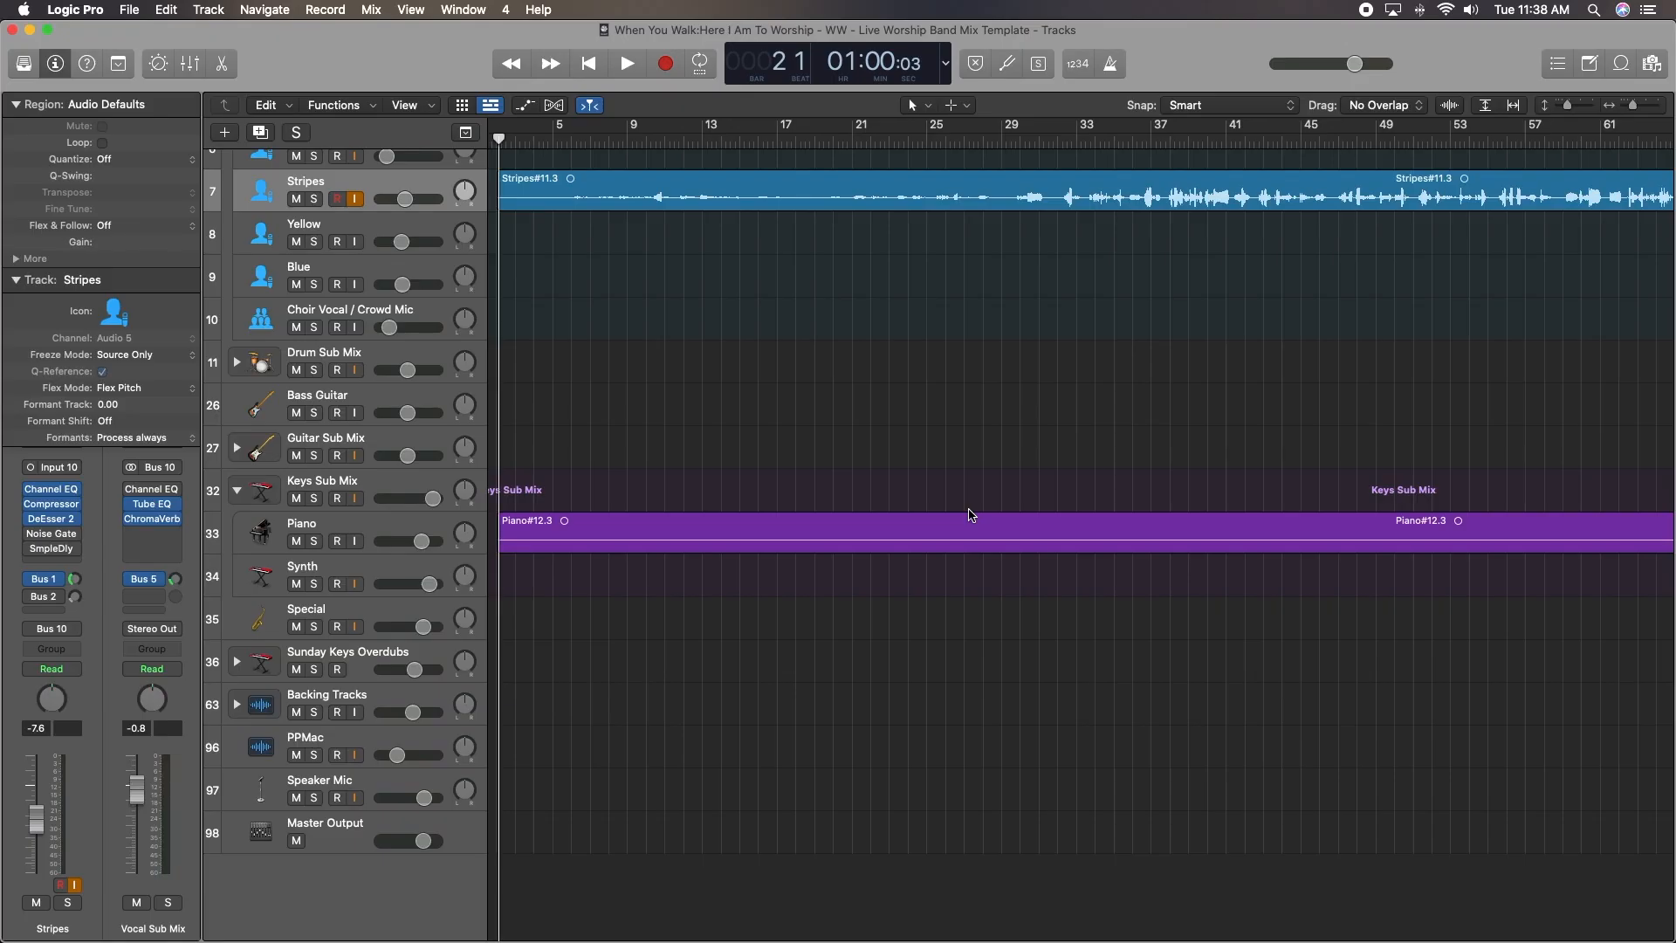
- Examine the track list and follow the Stripes and Piano recordings along the timeline to where they end
{"action": "scroll", "coordinate": [638, 592], "scroll_direction": "up", "scroll_amount": 3}
{"action": "scroll", "coordinate": [638, 592], "scroll_direction": "up", "scroll_amount": 3}
{"action": "scroll", "coordinate": [640, 591], "scroll_direction": "down", "scroll_amount": 2}
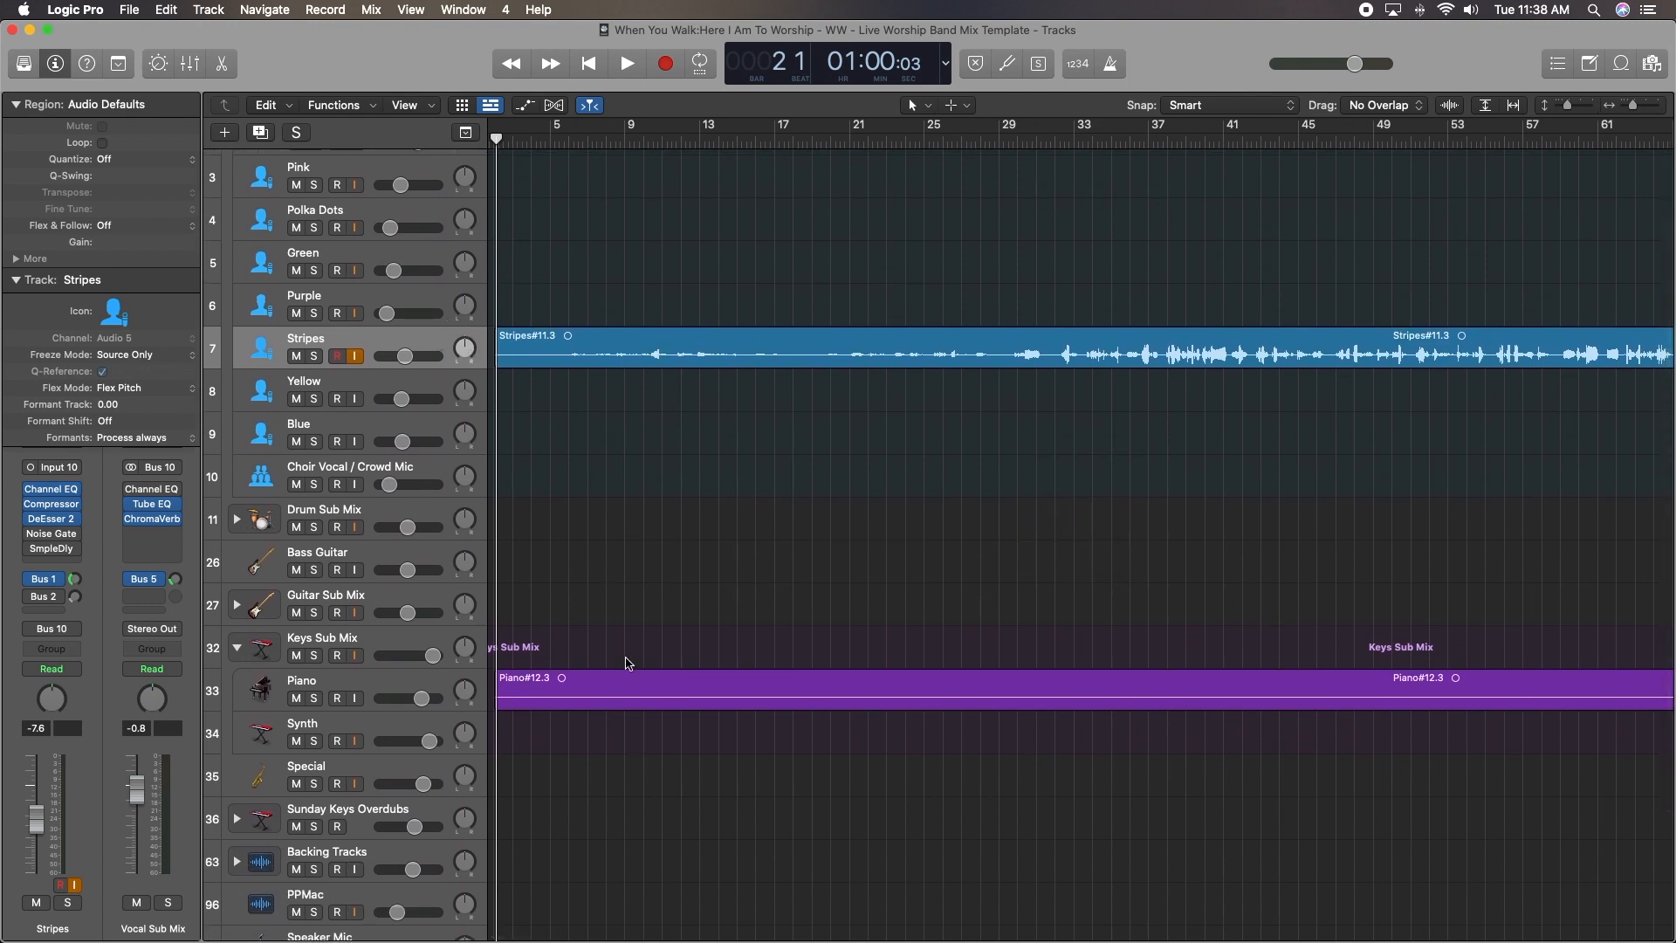
{"action": "scroll", "coordinate": [750, 569], "scroll_direction": "right", "scroll_amount": 10}
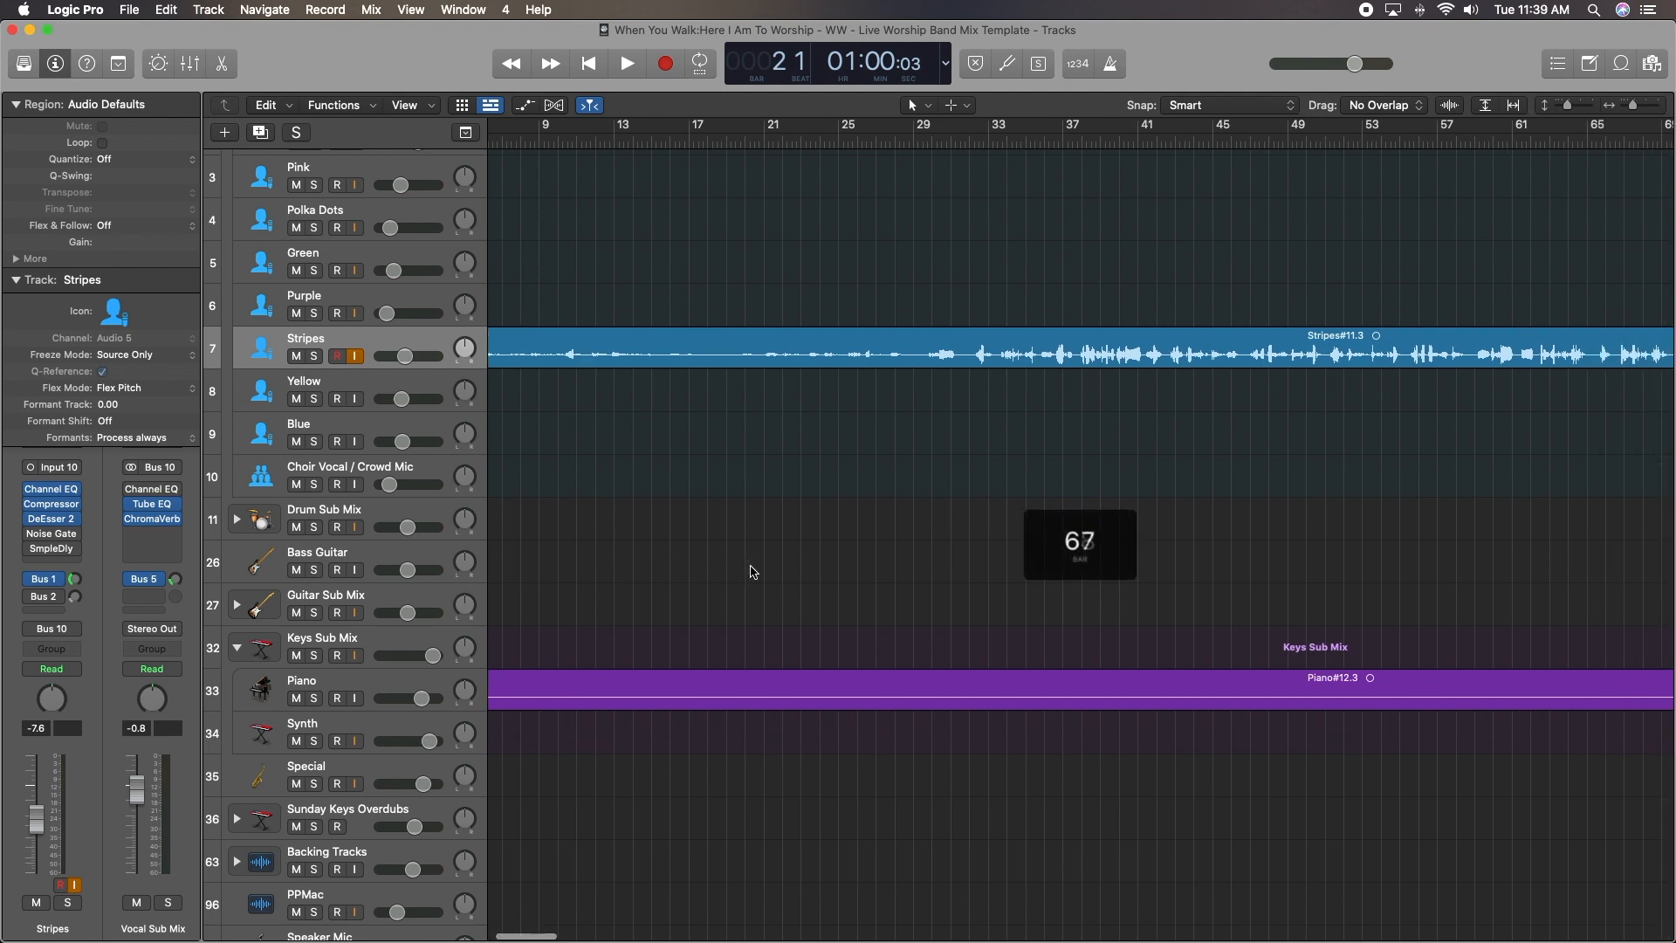
{"action": "scroll", "coordinate": [738, 571], "scroll_direction": "right", "scroll_amount": 20}
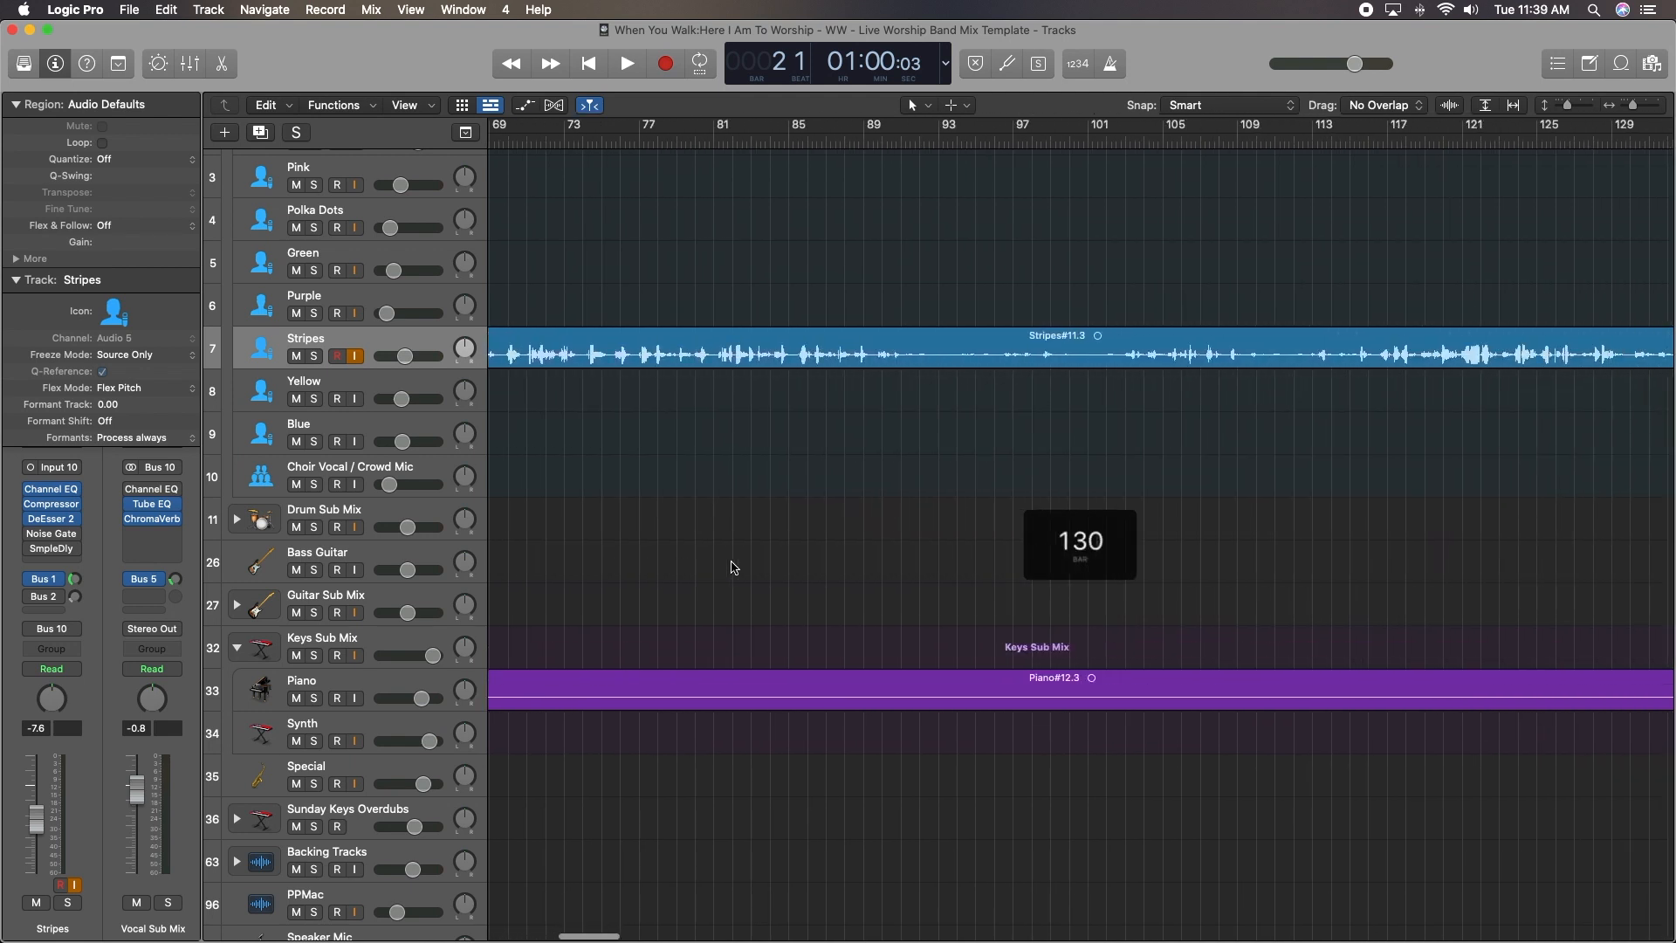
{"action": "scroll", "coordinate": [728, 566], "scroll_direction": "left", "scroll_amount": 3}
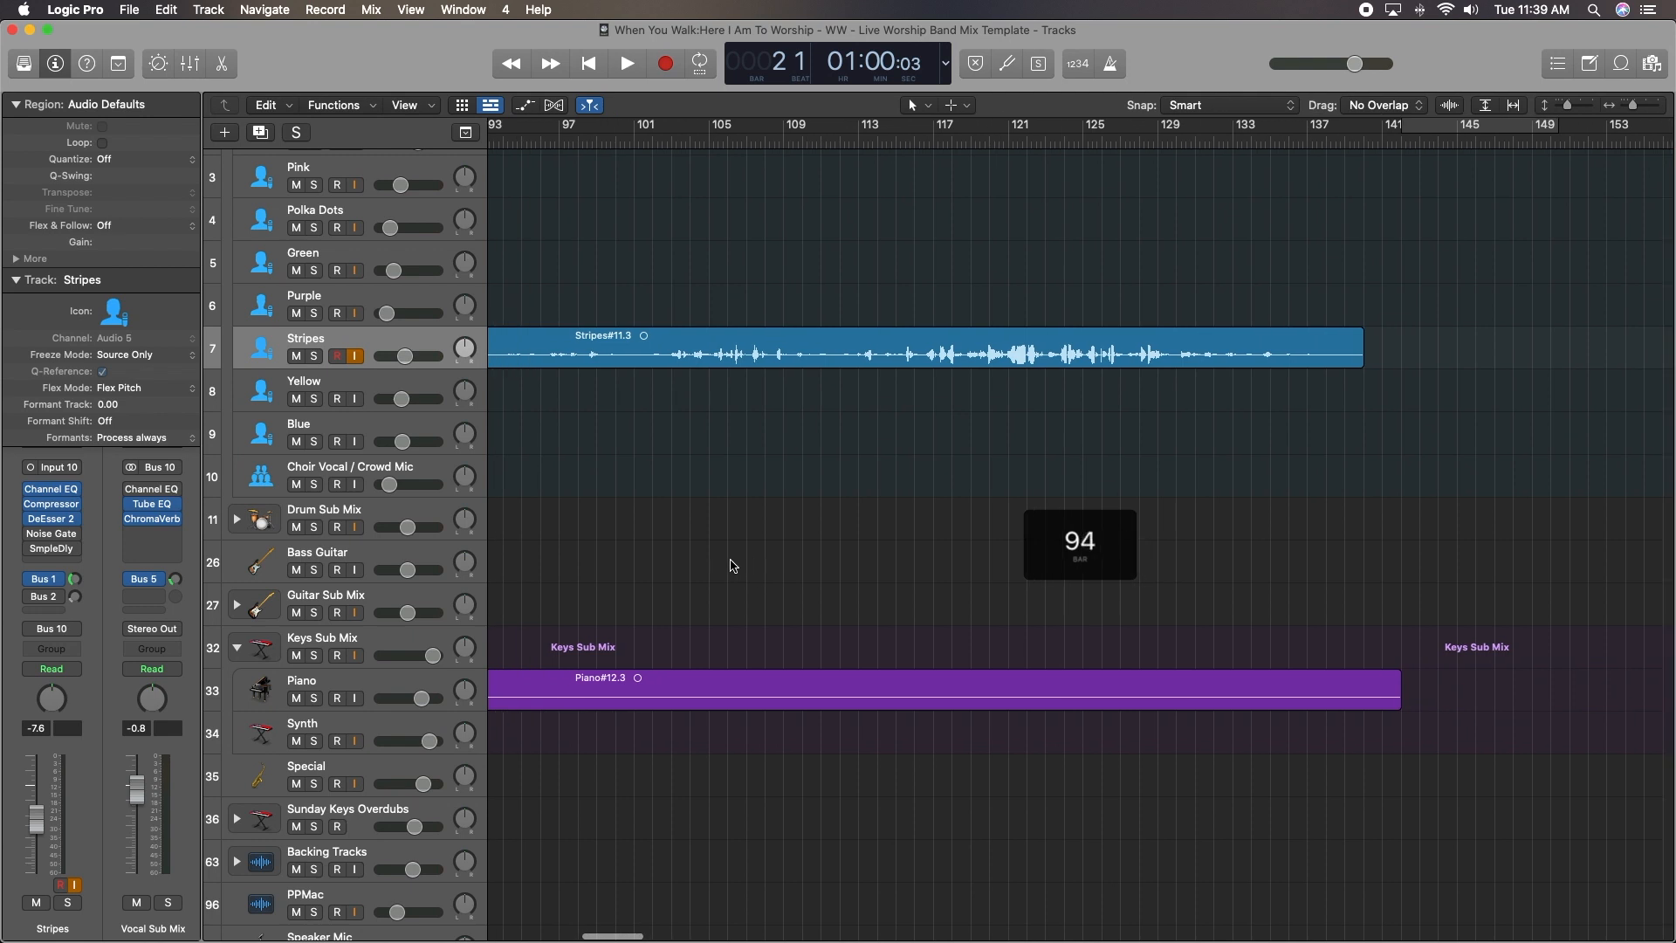
- Switch the transport display mode to Beats & Project
{"action": "left_click", "coordinate": [945, 63]}
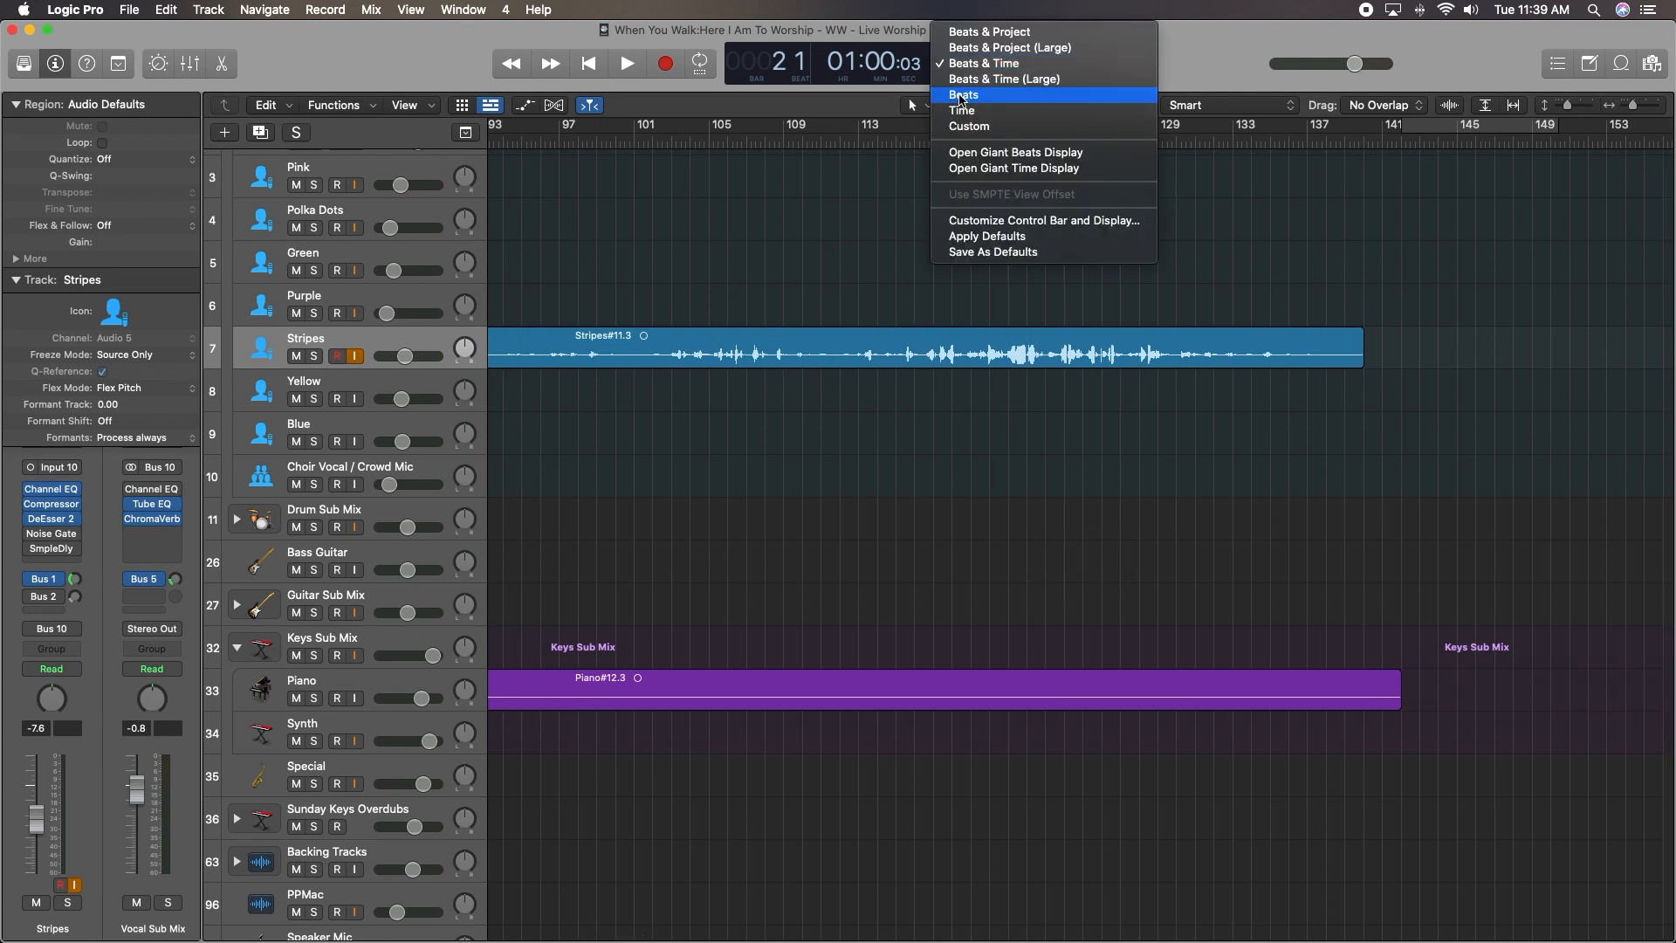
{"action": "left_click", "coordinate": [956, 37]}
{"action": "scroll", "coordinate": [961, 523], "scroll_direction": "right", "scroll_amount": 2}
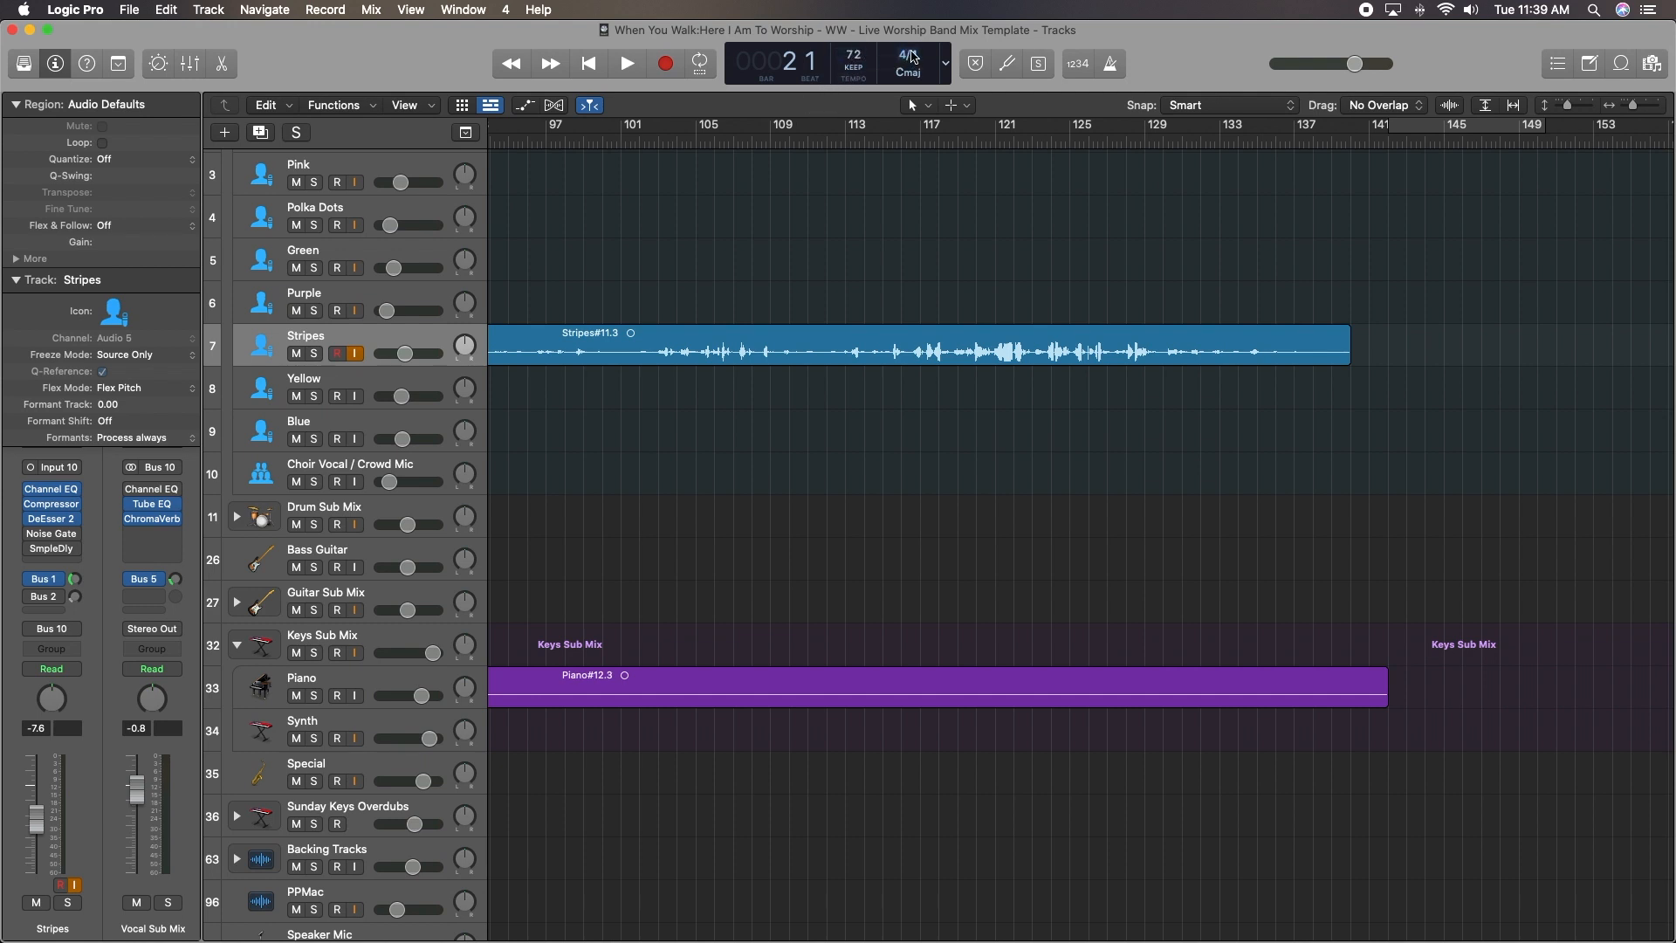
- Examine the Stripes vocal waveform from the beginning of the project to the quiet passage between the two songs
{"action": "scroll", "coordinate": [721, 317], "scroll_direction": "left", "scroll_amount": 20}
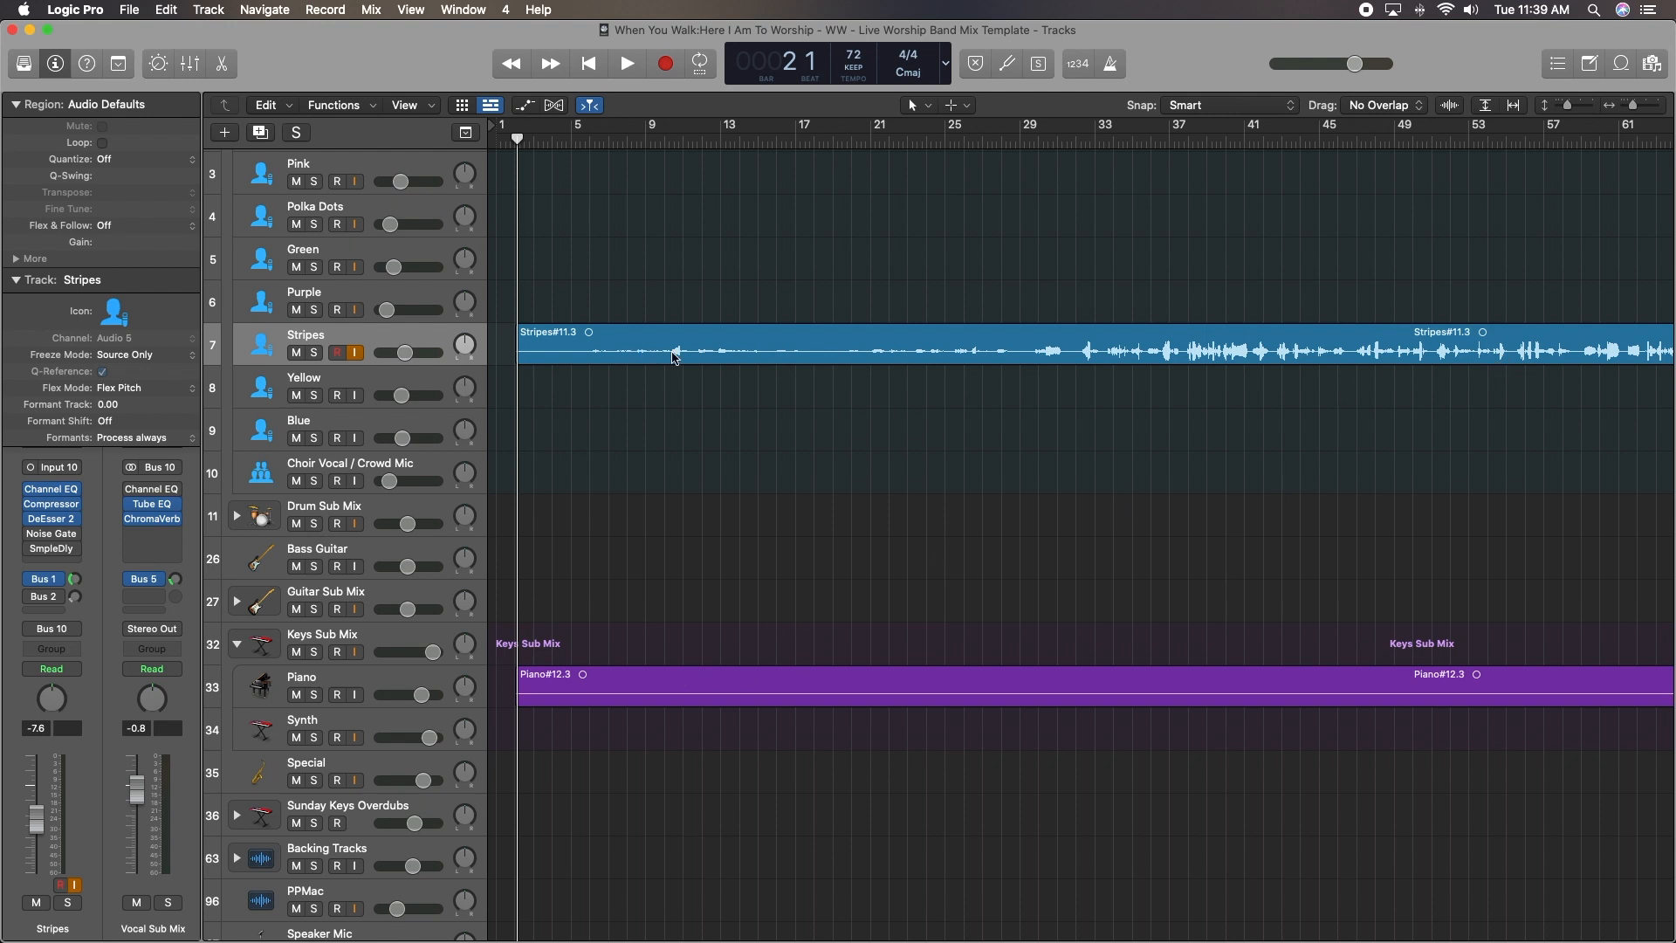
{"action": "scroll", "coordinate": [718, 360], "scroll_direction": "right", "scroll_amount": 5}
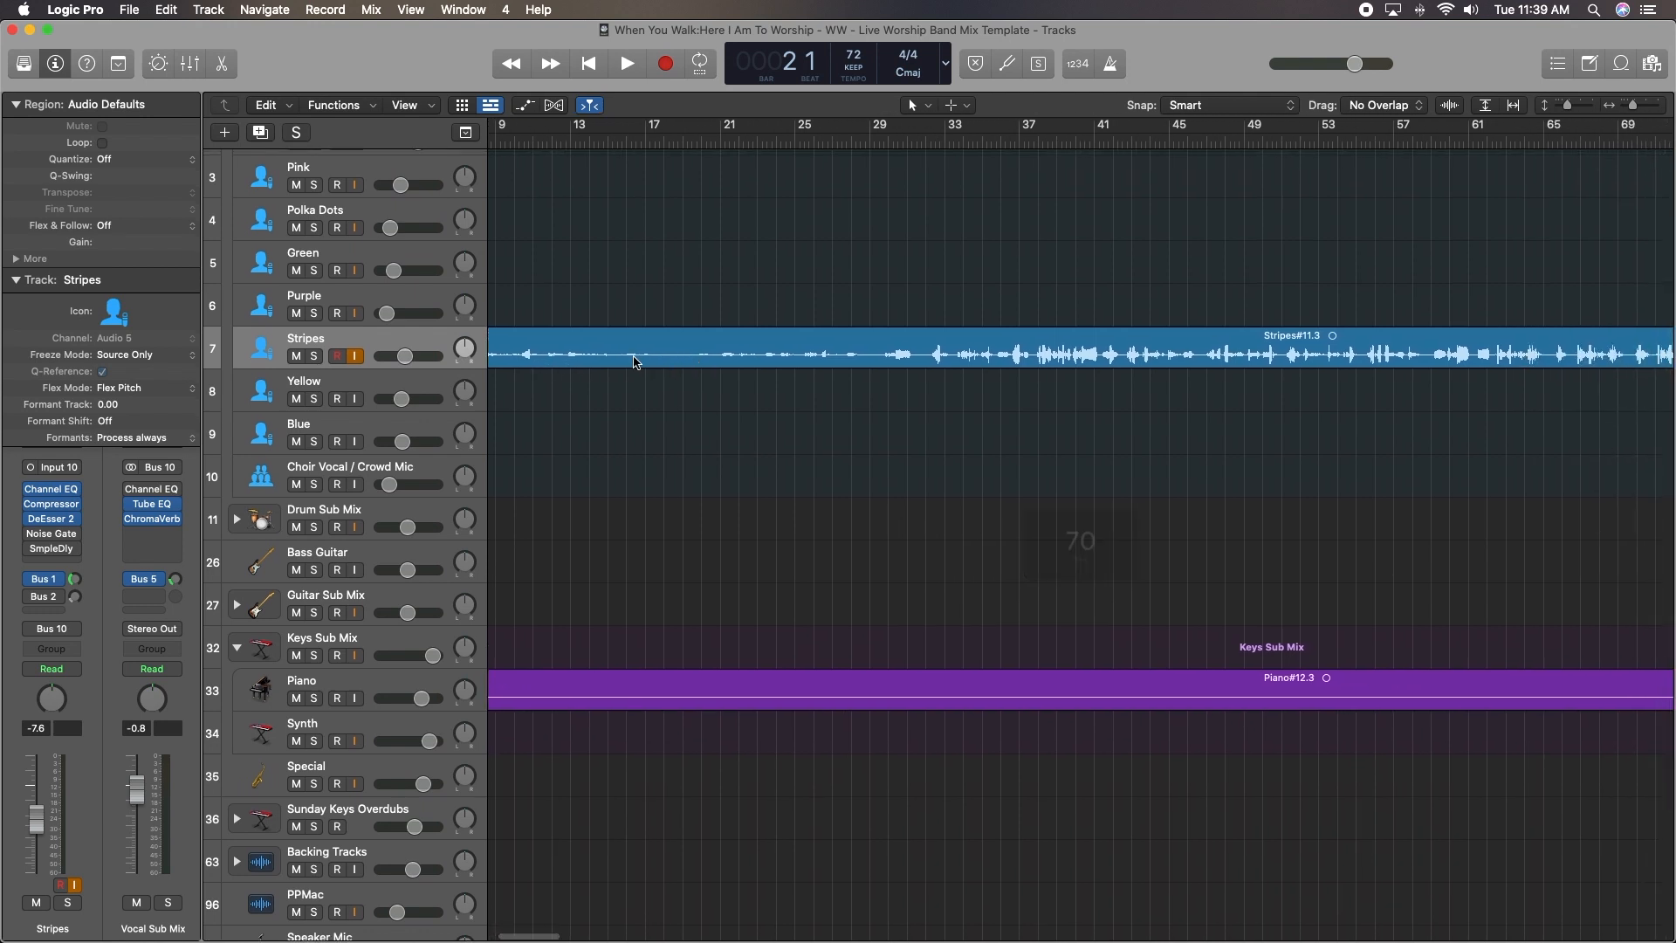
{"action": "scroll", "coordinate": [1221, 364], "scroll_direction": "right", "scroll_amount": 12}
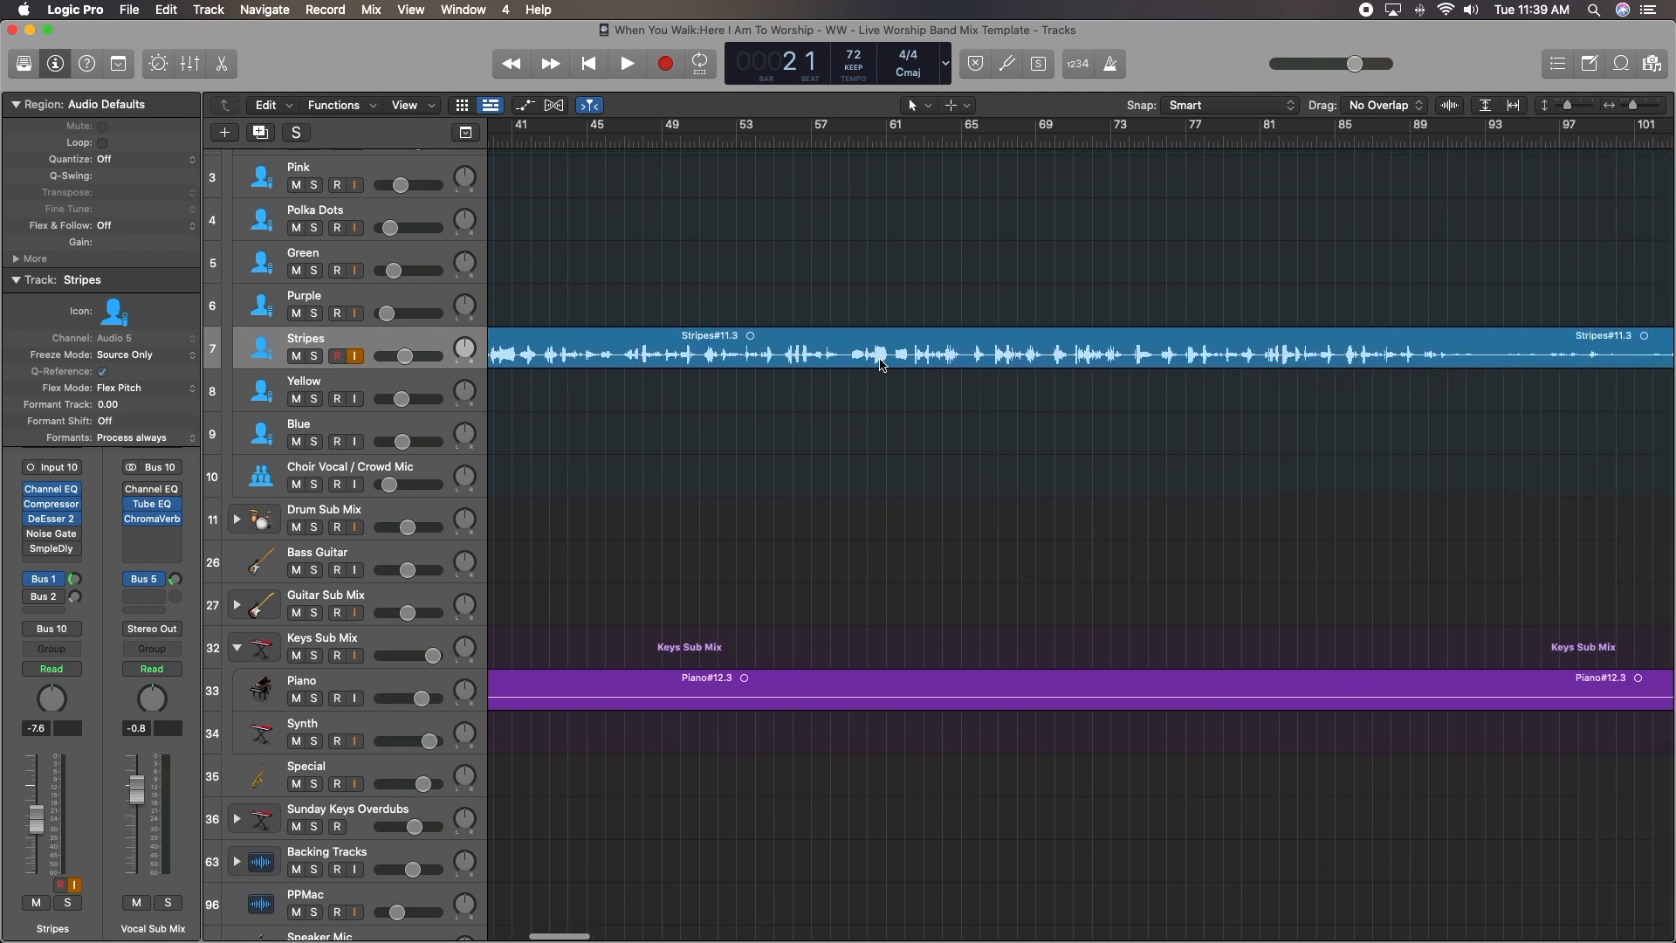
{"action": "scroll", "coordinate": [930, 360], "scroll_direction": "right", "scroll_amount": 10}
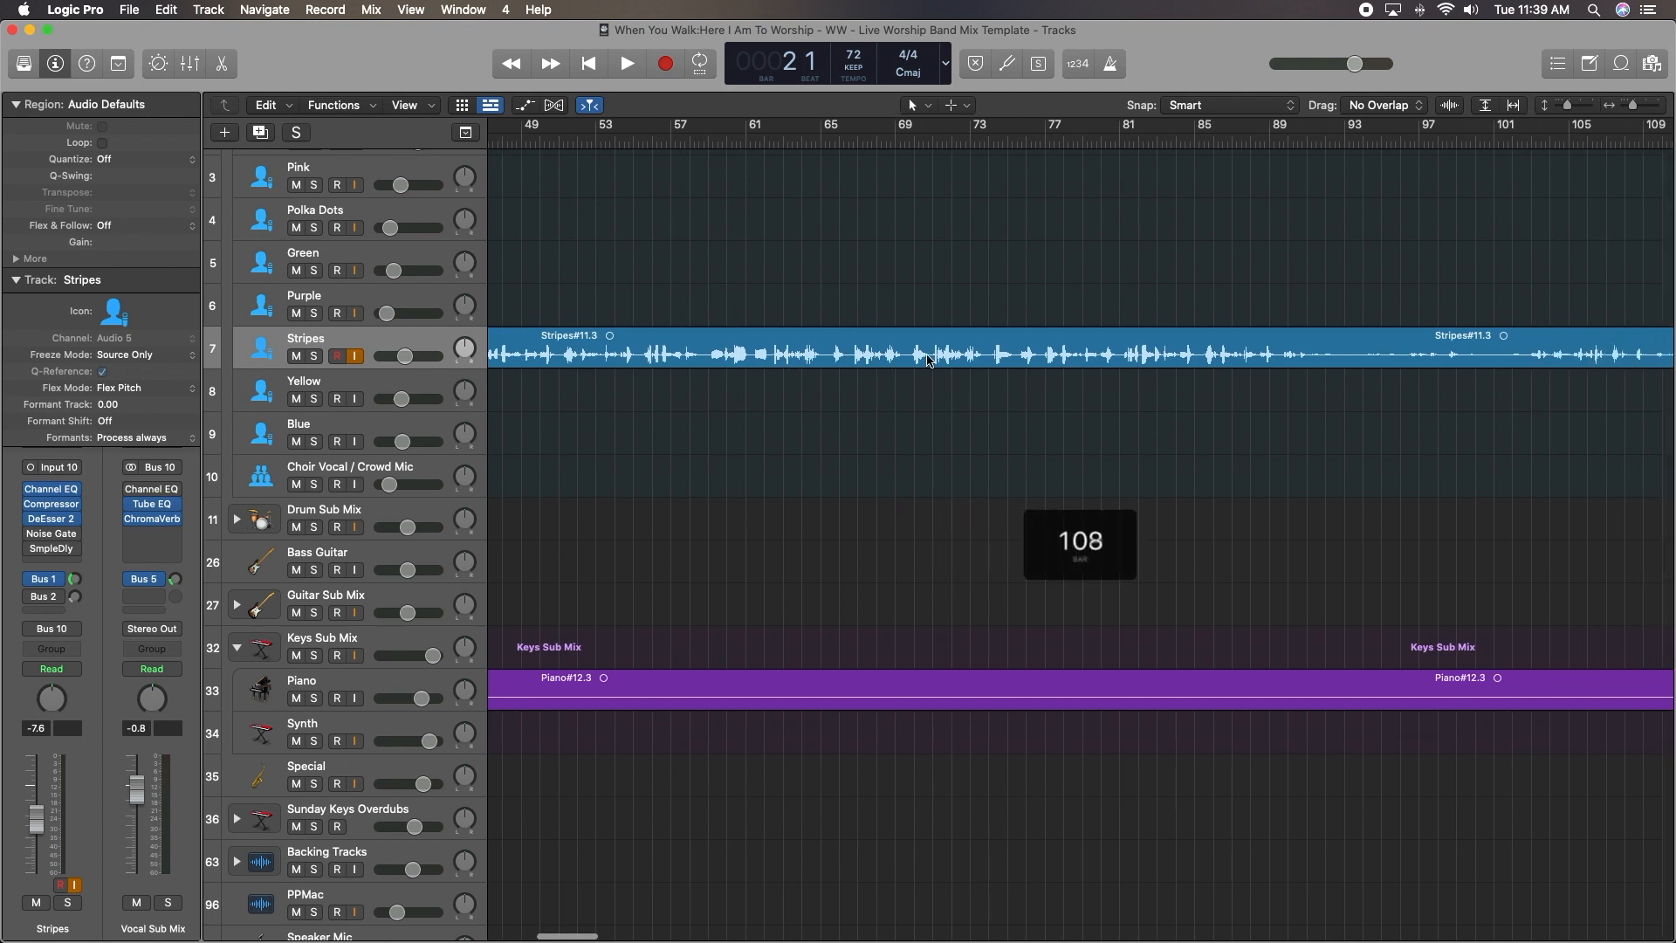
{"action": "scroll", "coordinate": [931, 359], "scroll_direction": "right", "scroll_amount": 2}
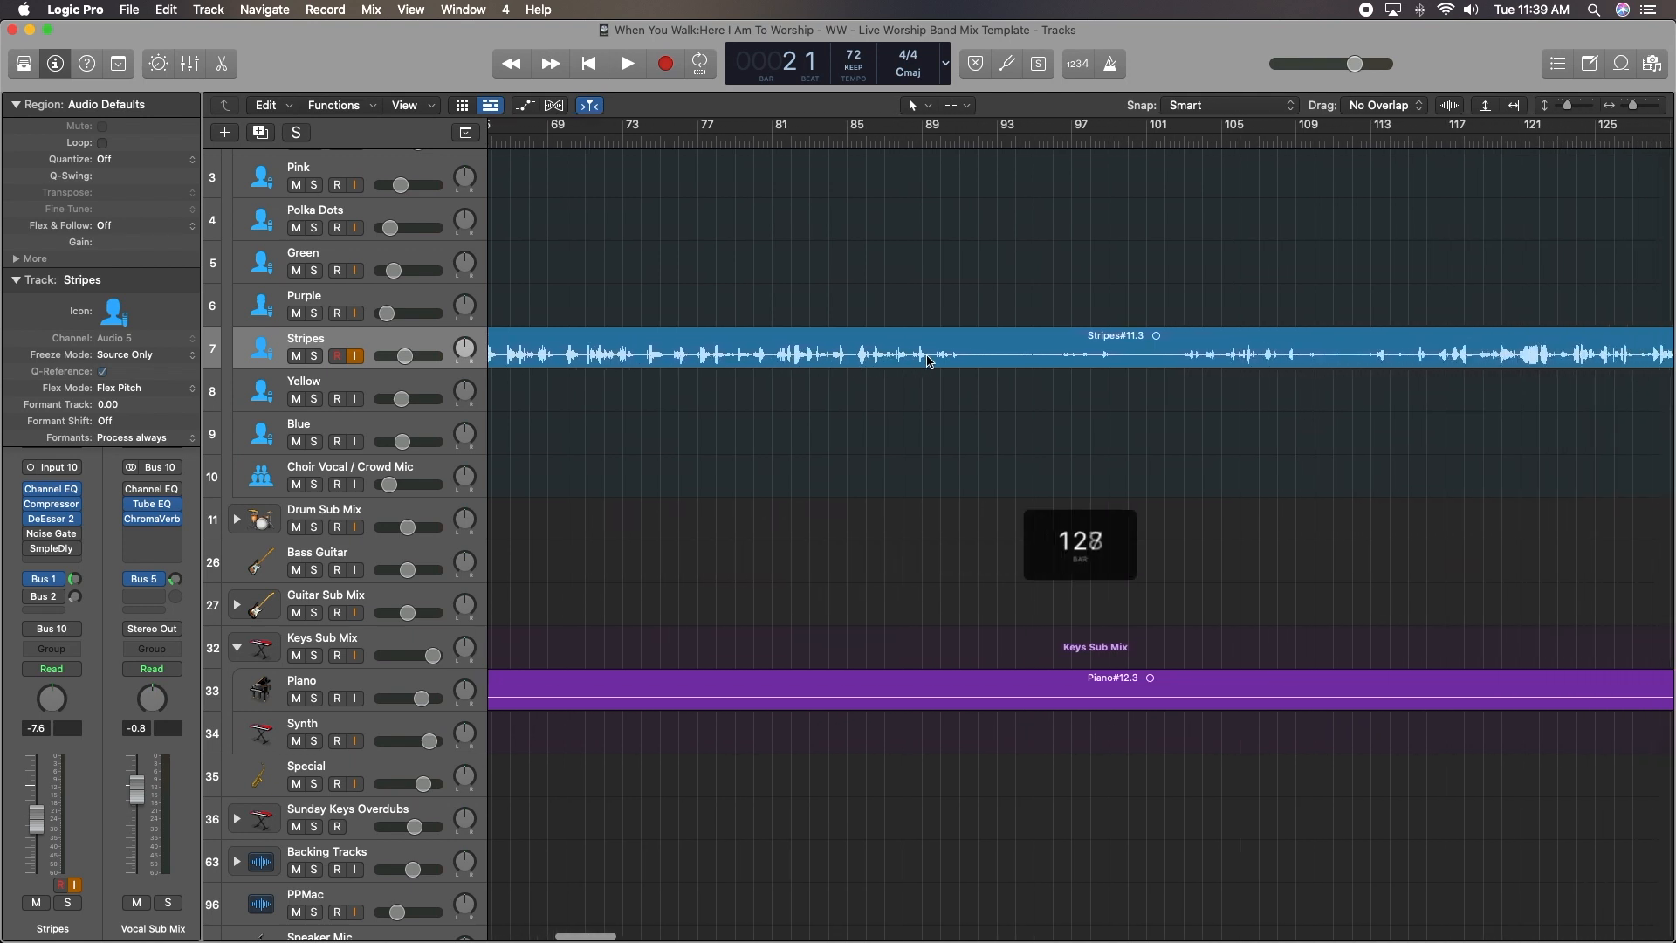
{"action": "scroll", "coordinate": [929, 359], "scroll_direction": "left", "scroll_amount": 3}
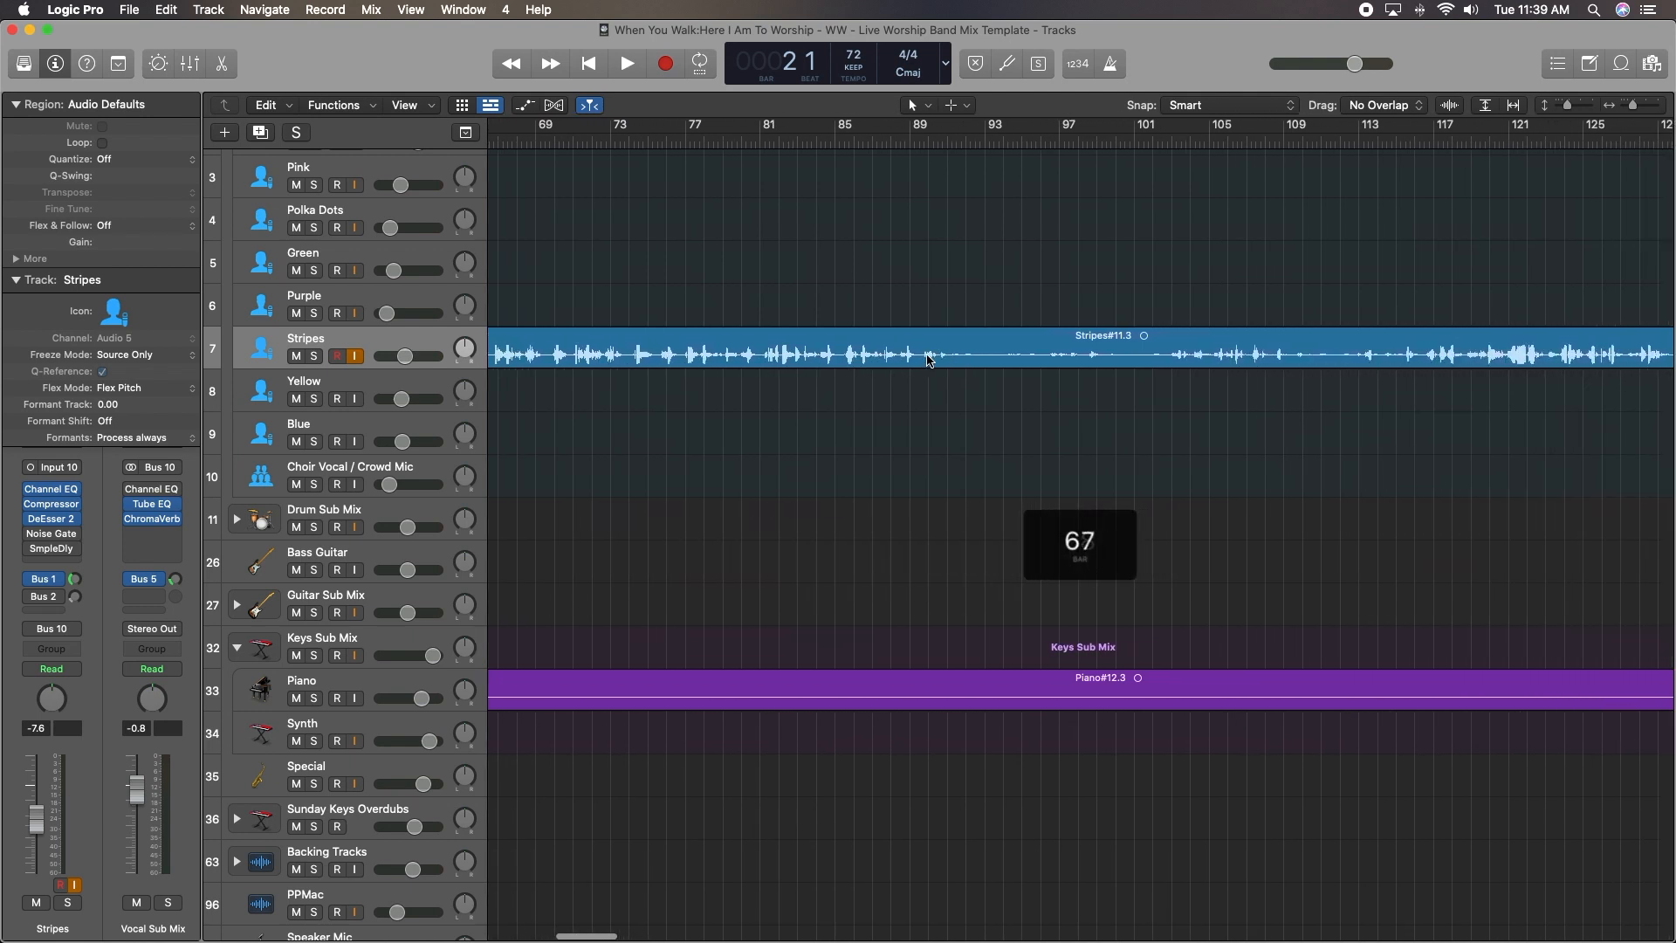
{"action": "scroll", "coordinate": [928, 358], "scroll_direction": "right", "scroll_amount": 5}
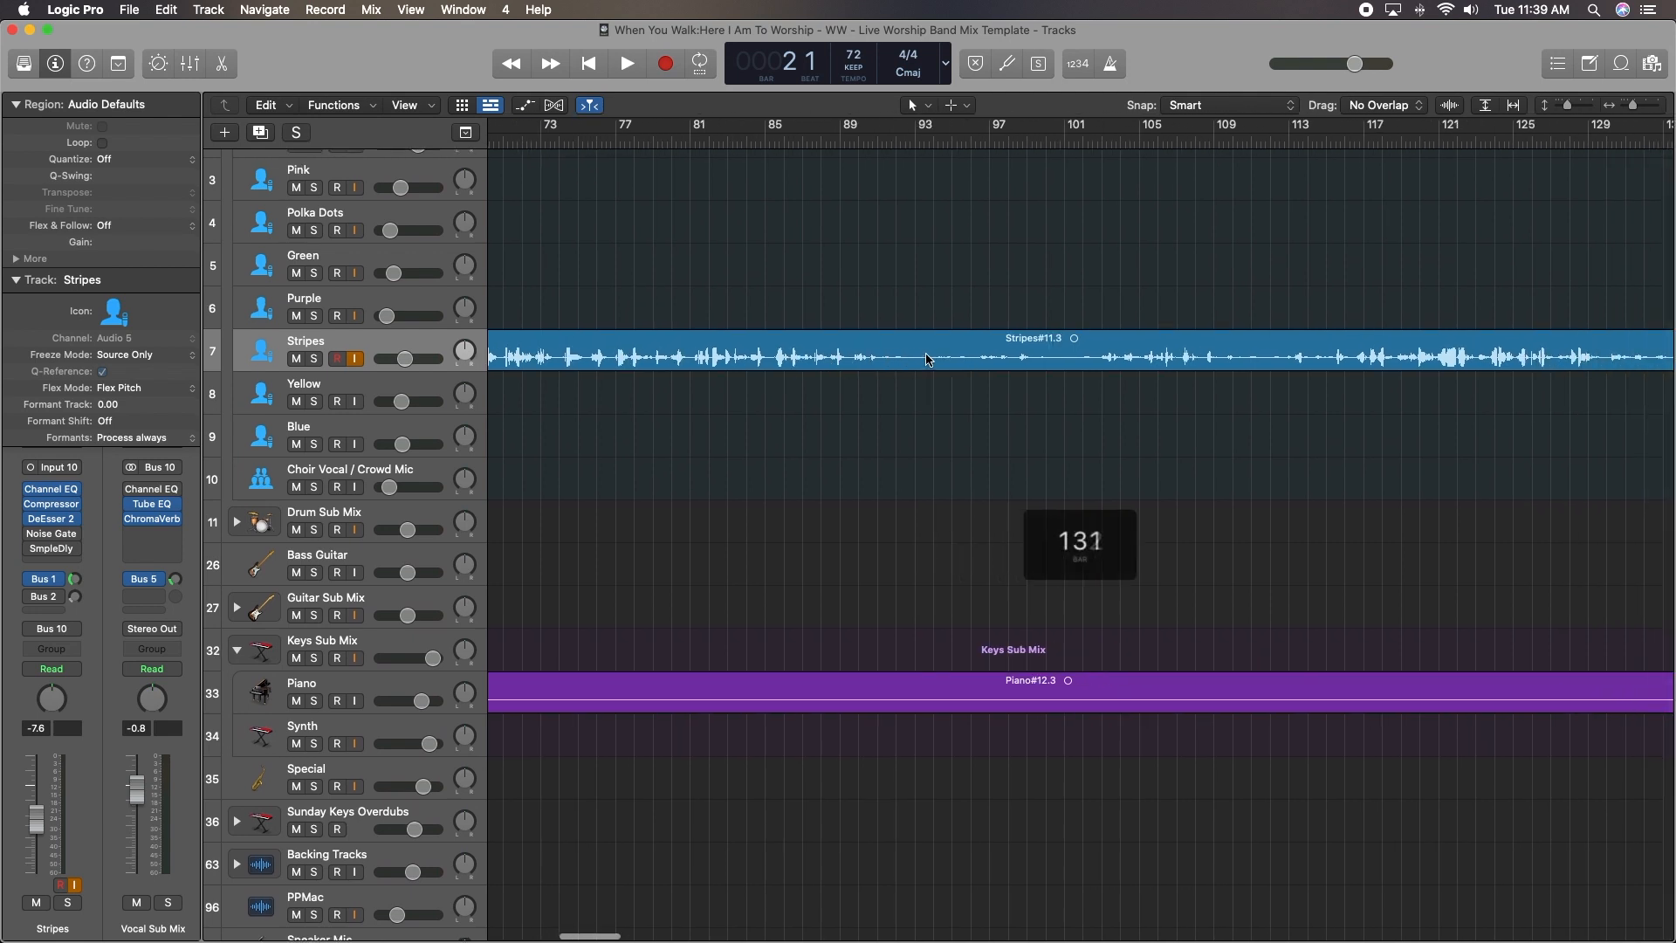
- Select the Stripes region and inspect its end, select the Piano region, and return to the start of the timeline
{"action": "left_click", "coordinate": [927, 359]}
{"action": "scroll", "coordinate": [928, 360], "scroll_direction": "right", "scroll_amount": 10}
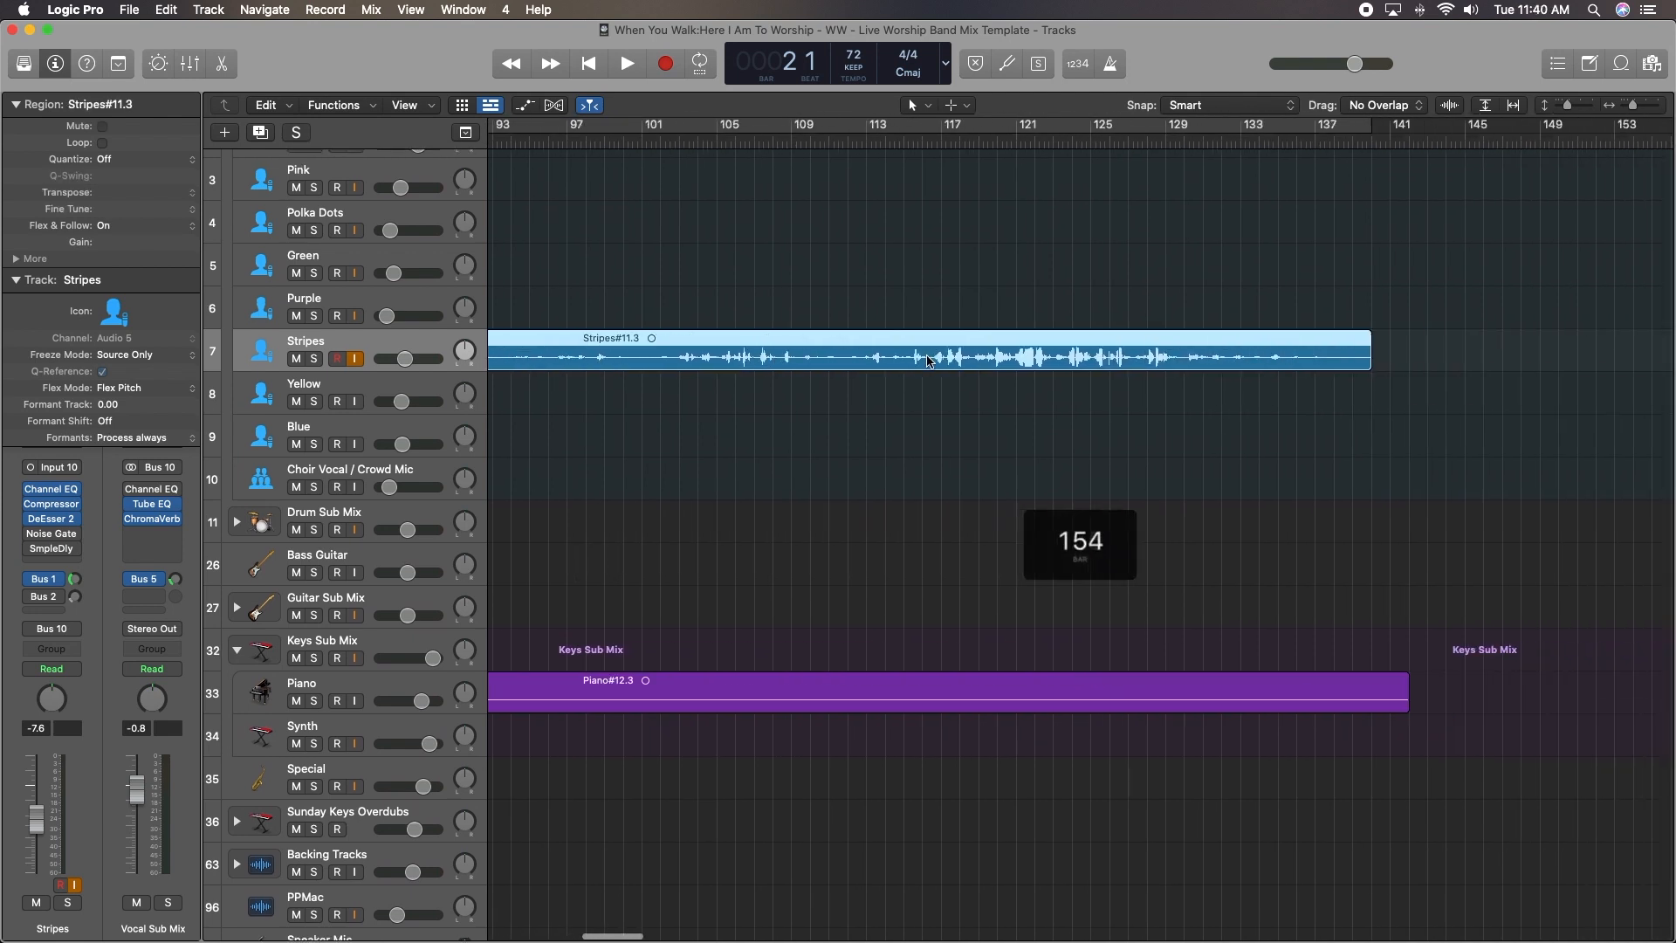
{"action": "scroll", "coordinate": [902, 682], "scroll_direction": "left", "scroll_amount": 12}
{"action": "left_click", "coordinate": [892, 696]}
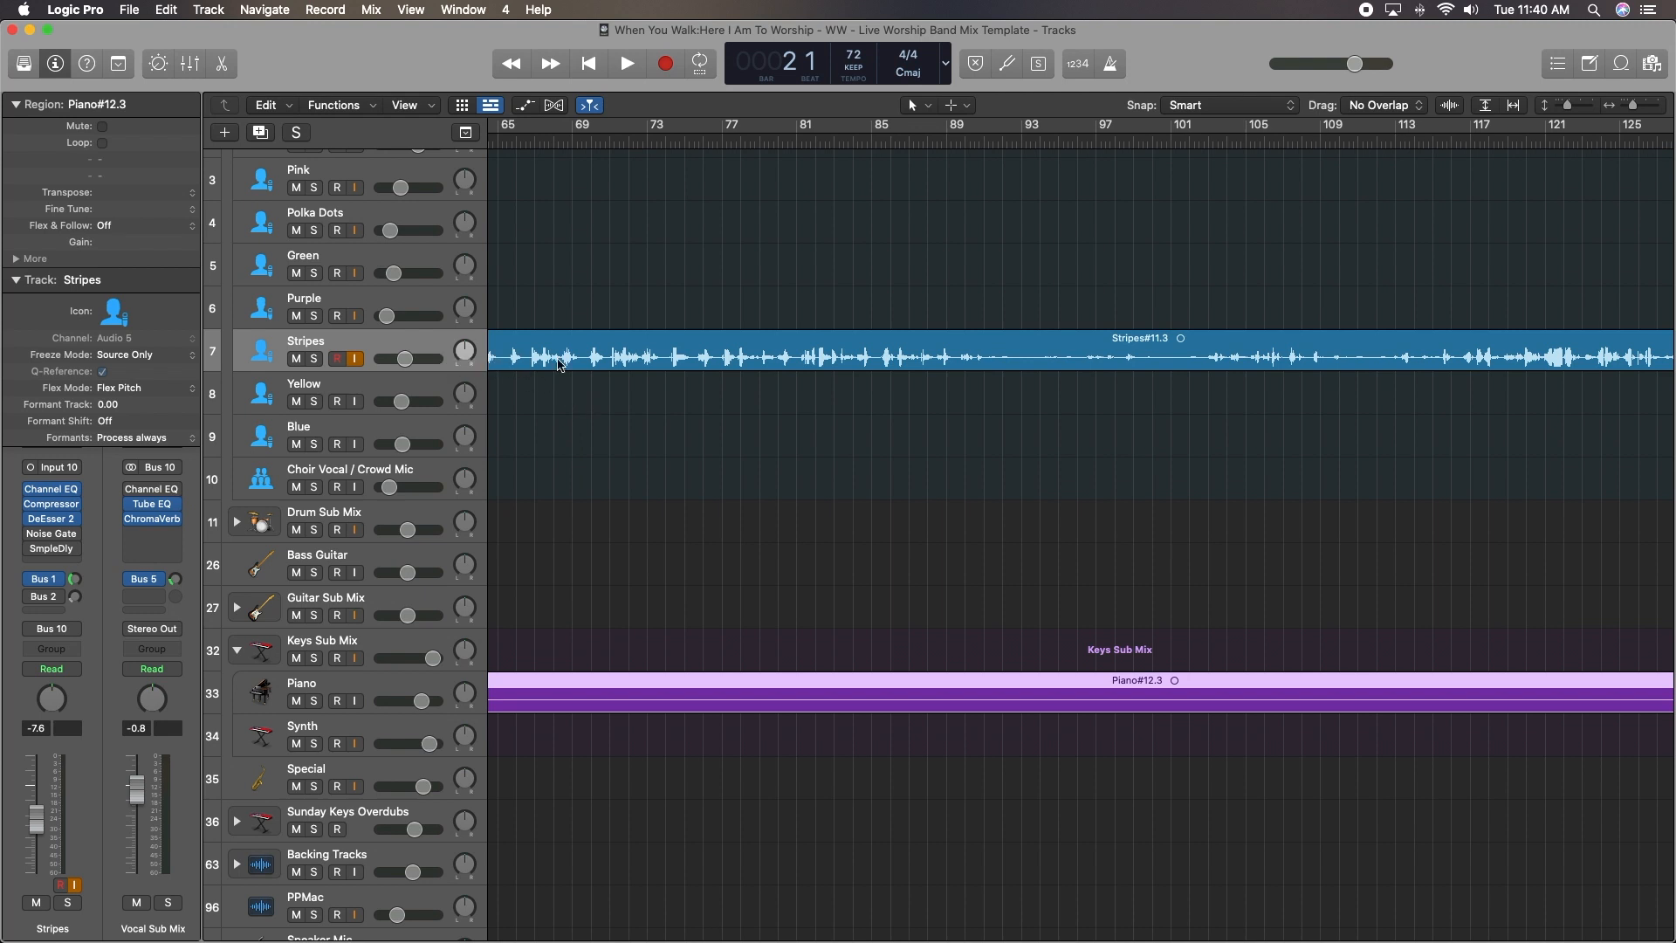
{"action": "scroll", "coordinate": [718, 404], "scroll_direction": "left", "scroll_amount": 15}
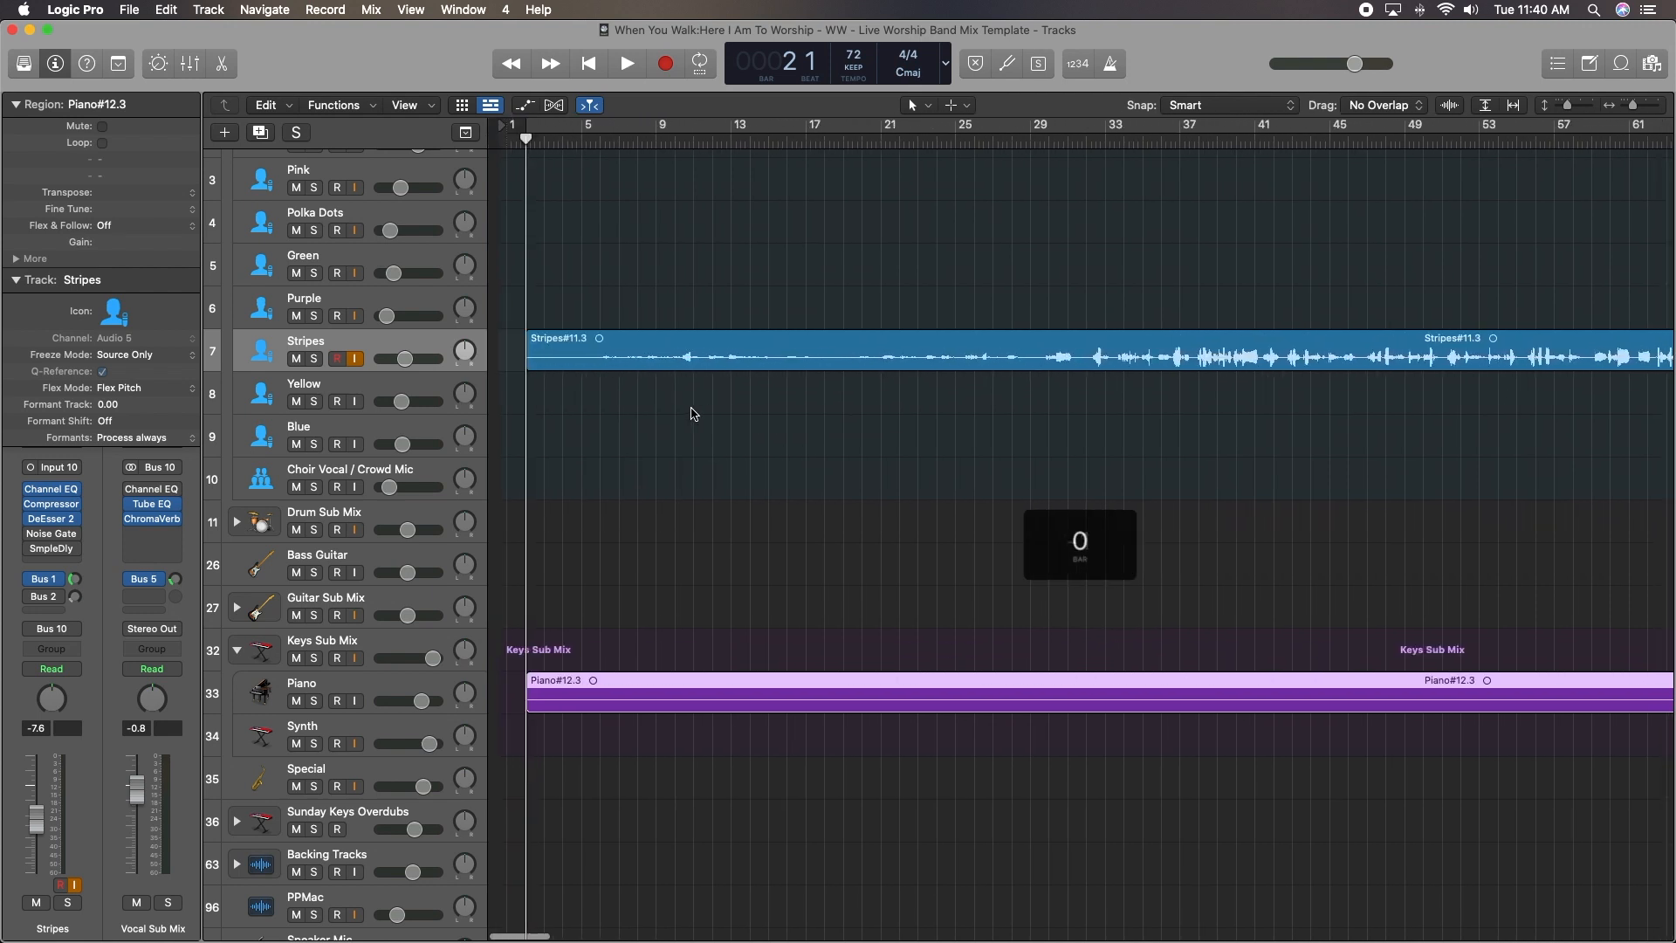